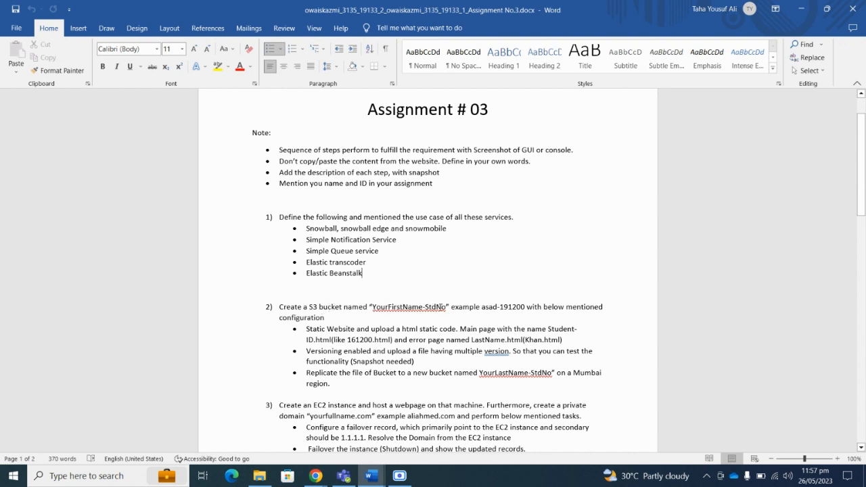
Review the bucket-naming requirement in the Word brief, then switch to the AWS Management Console.
left_click_drag(446, 308, 417, 307)
left_click(486, 309)
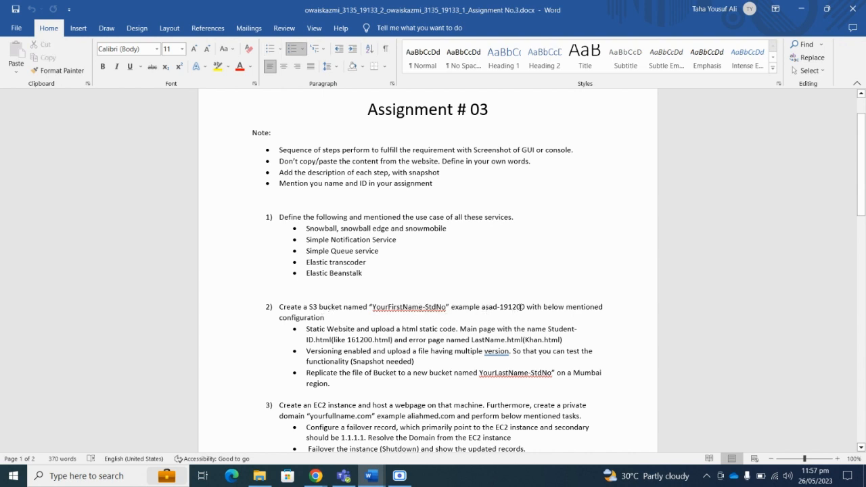
left_click(567, 308)
scroll(409, 316, "down", 2)
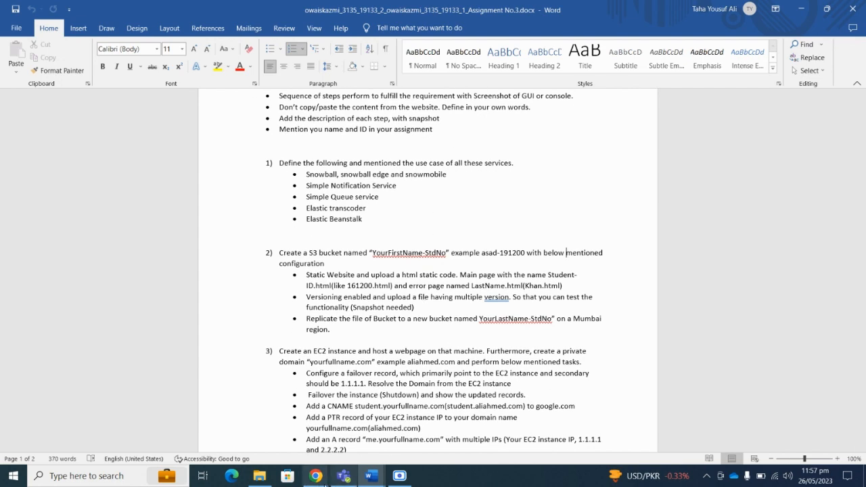
mouse_move(318, 477)
left_click(257, 426)
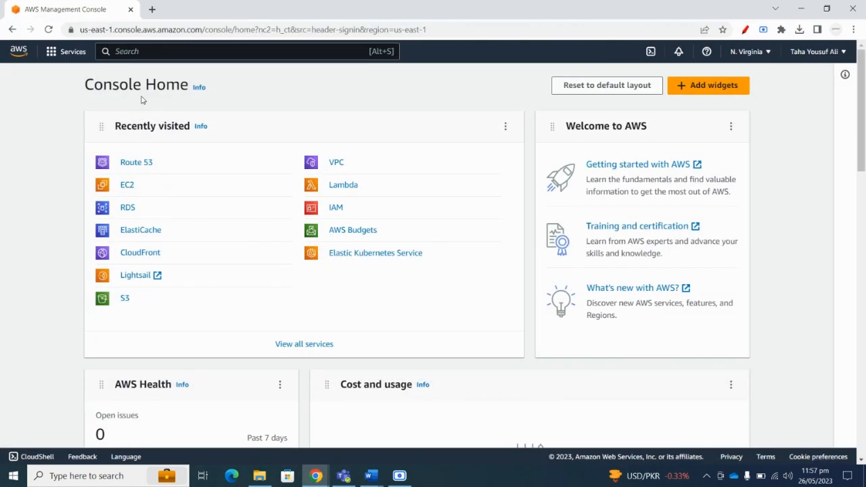
Open the S3 console and start creating a new bucket.
left_click(125, 299)
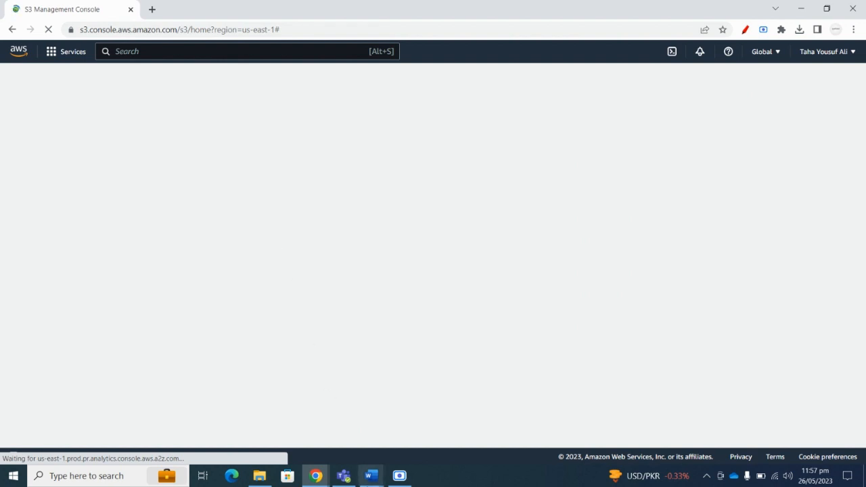
mouse_move(372, 482)
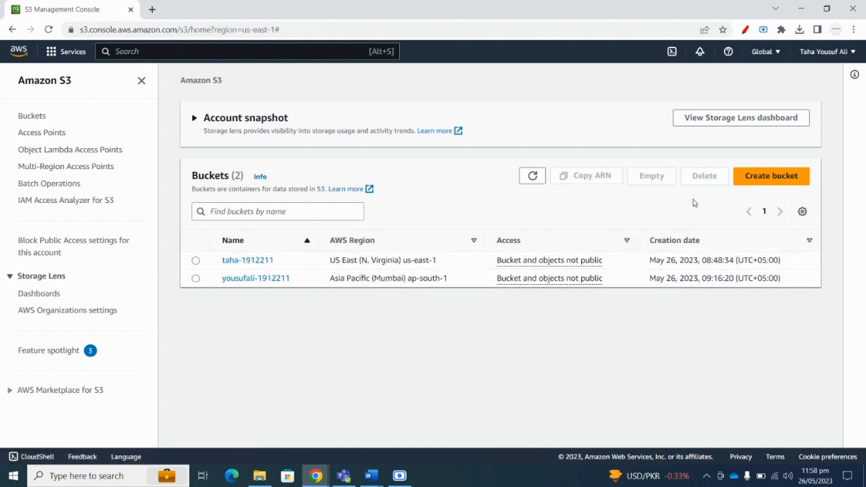
left_click(769, 177)
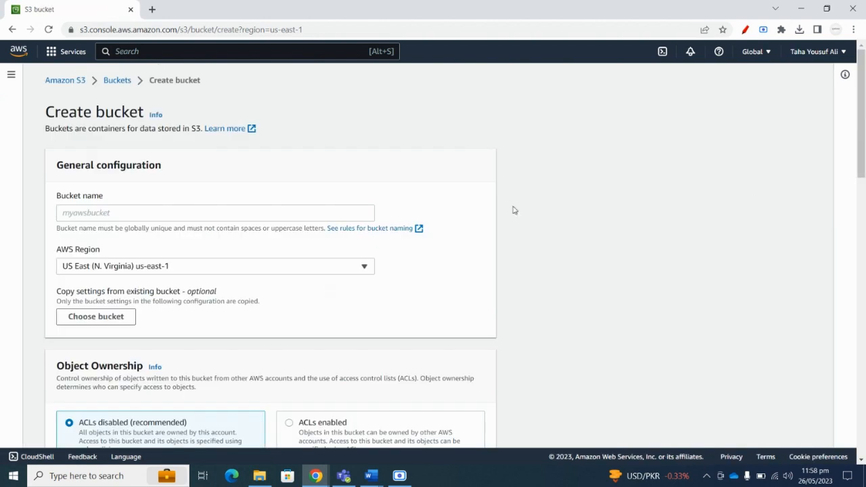
Review the us-east-1 bucket form with defaults, expanding the Object Lock options, and submit it.
scroll(118, 211, "down", 6)
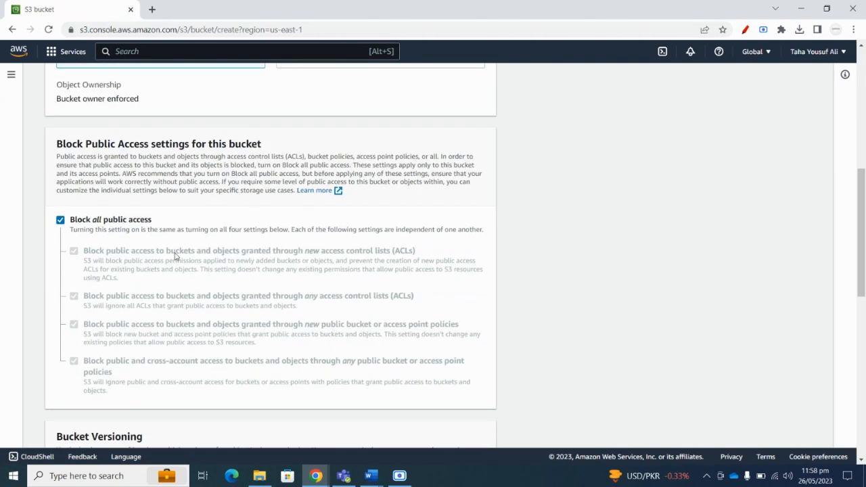
scroll(174, 256, "down", 8)
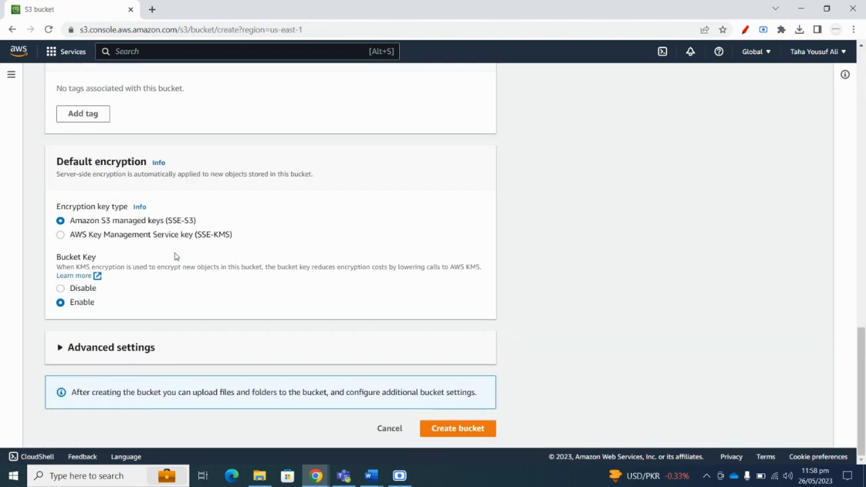
scroll(175, 256, "up", 12)
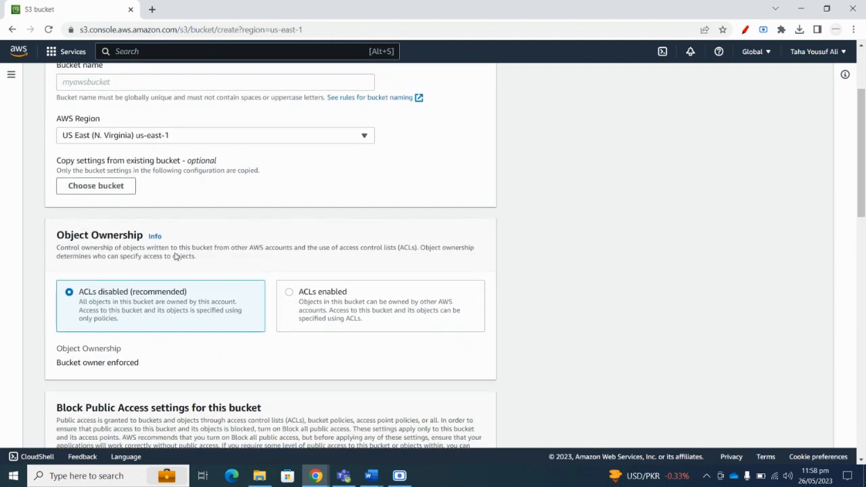
scroll(176, 254, "down", 9)
scroll(176, 258, "down", 3)
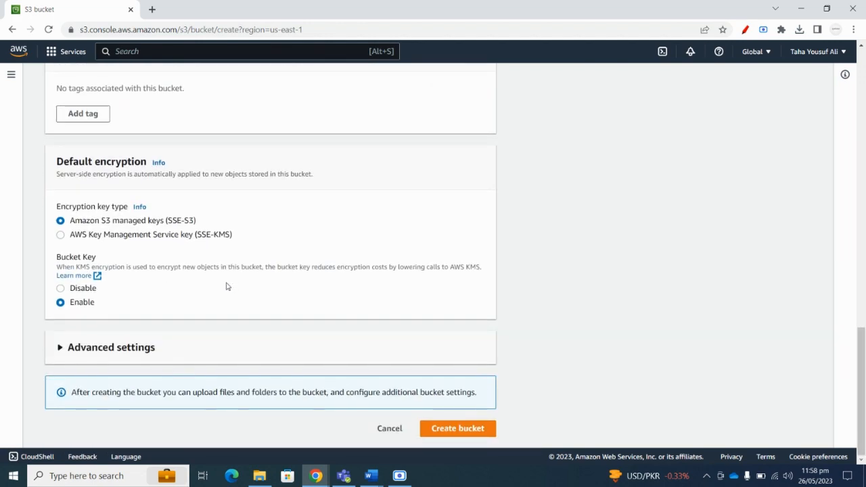
left_click(60, 348)
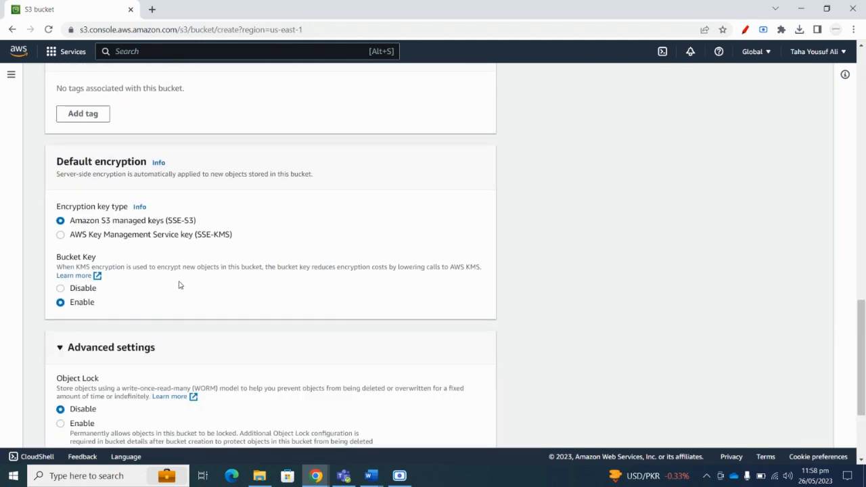
scroll(179, 284, "down", 3)
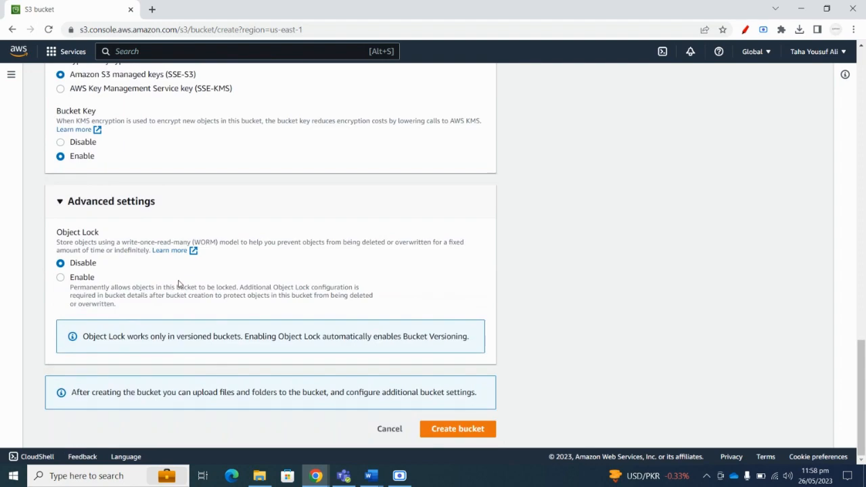
scroll(178, 284, "up", 15)
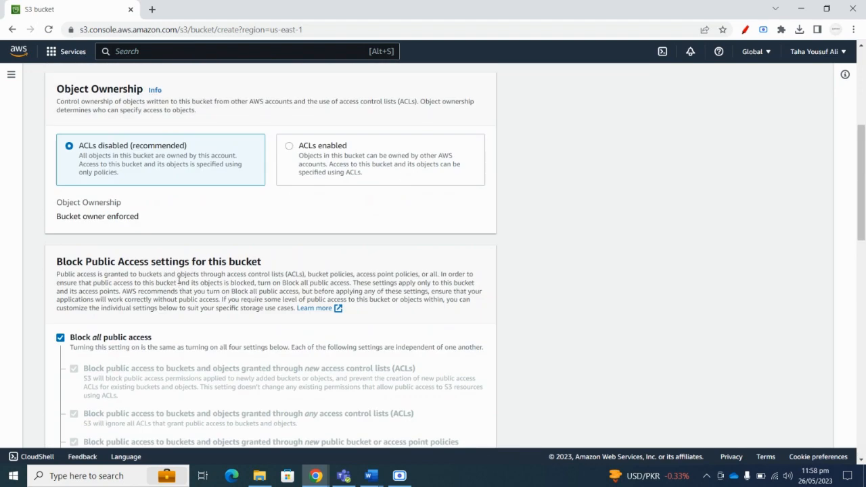
scroll(178, 281, "up", 5)
scroll(181, 278, "down", 20)
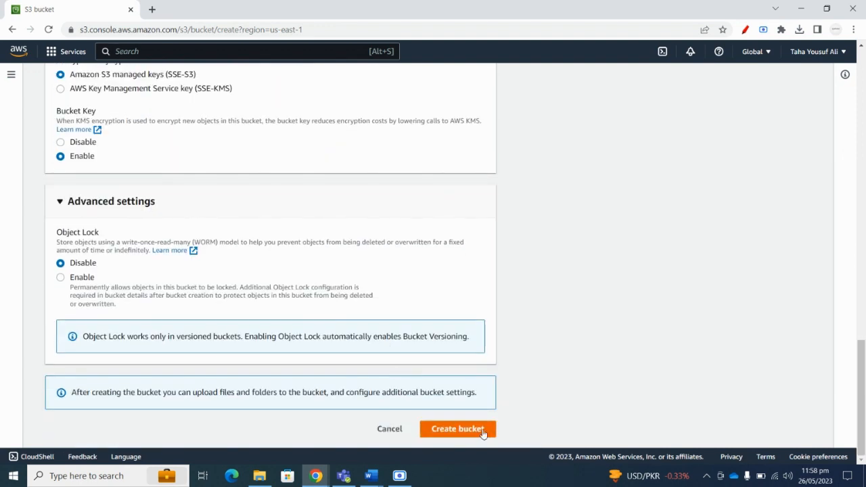
left_click(458, 429)
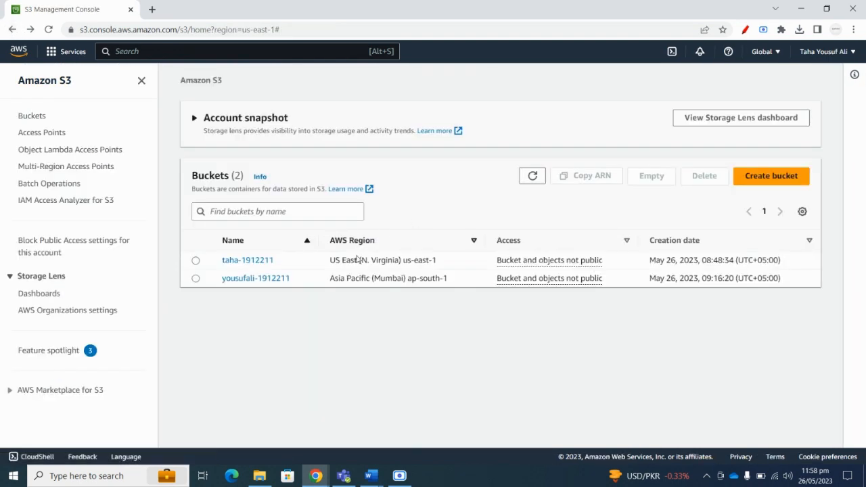
left_click(369, 476)
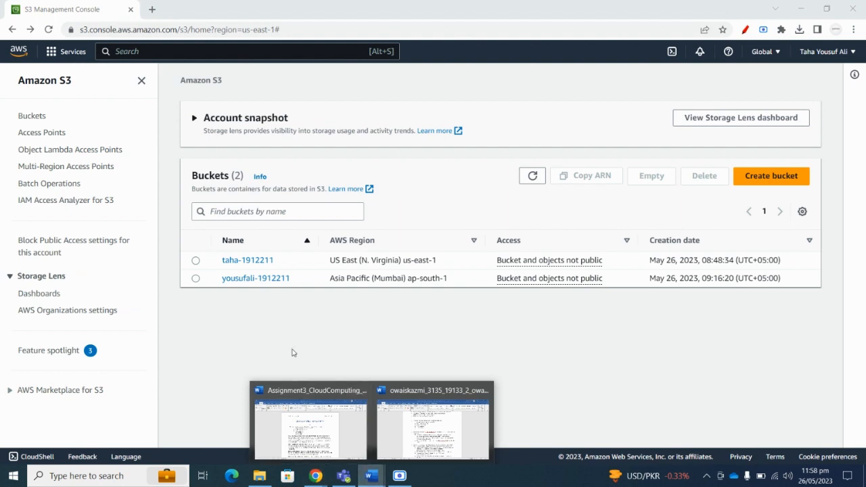
left_click(310, 426)
scroll(428, 271, "down", 6)
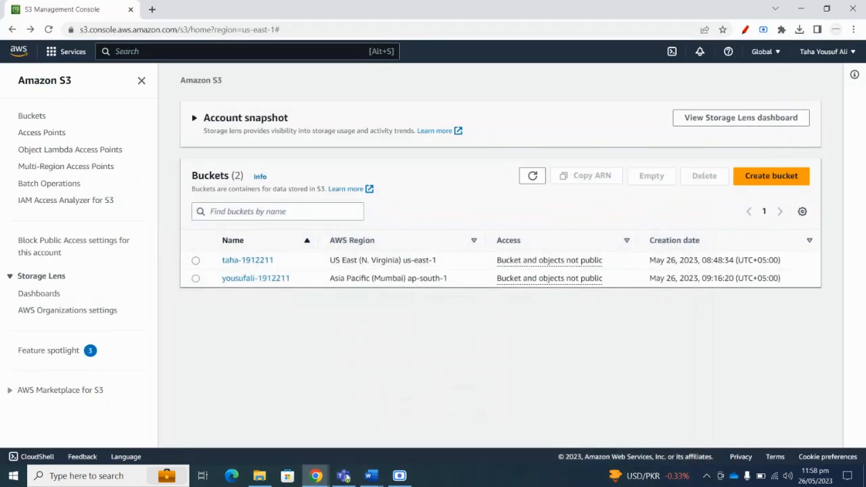
left_click(801, 9)
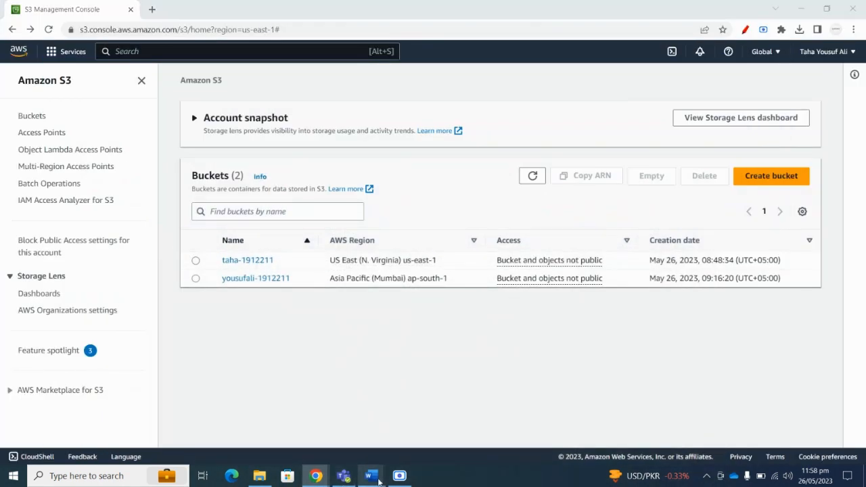
mouse_move(379, 481)
left_click(427, 408)
scroll(358, 330, "down", 1)
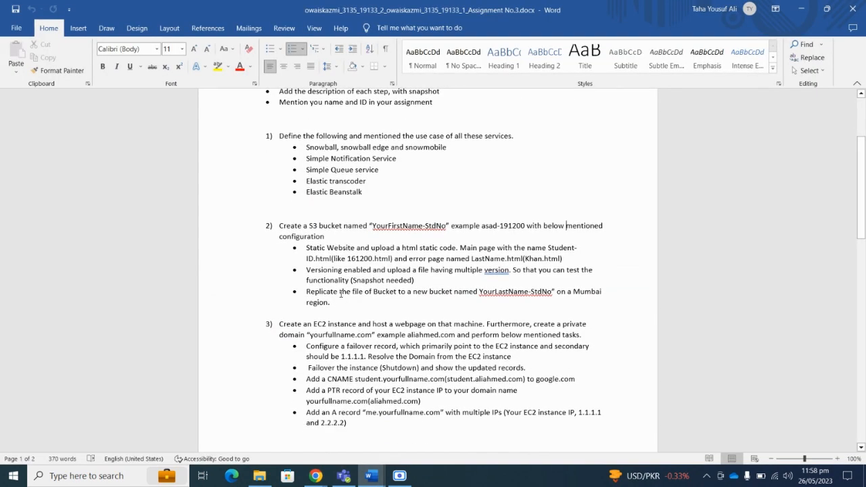
left_click_drag(448, 270, 511, 271)
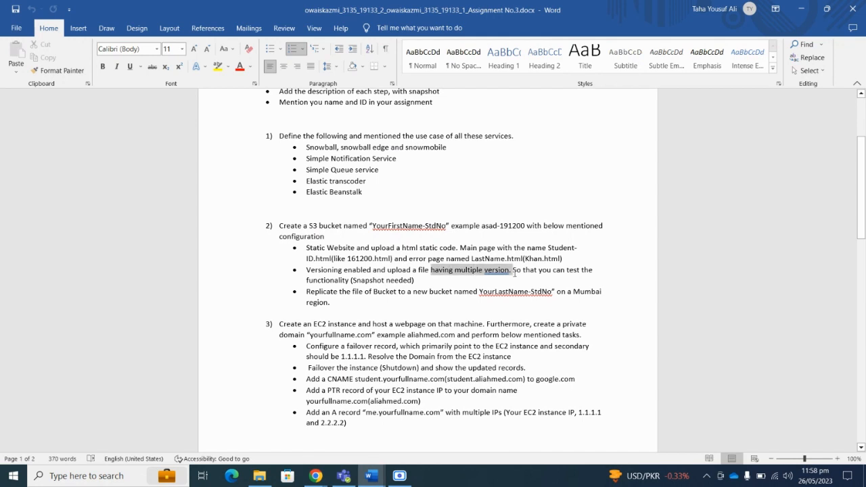
left_click(365, 270)
double_click(348, 270)
left_click_drag(389, 270, 501, 274)
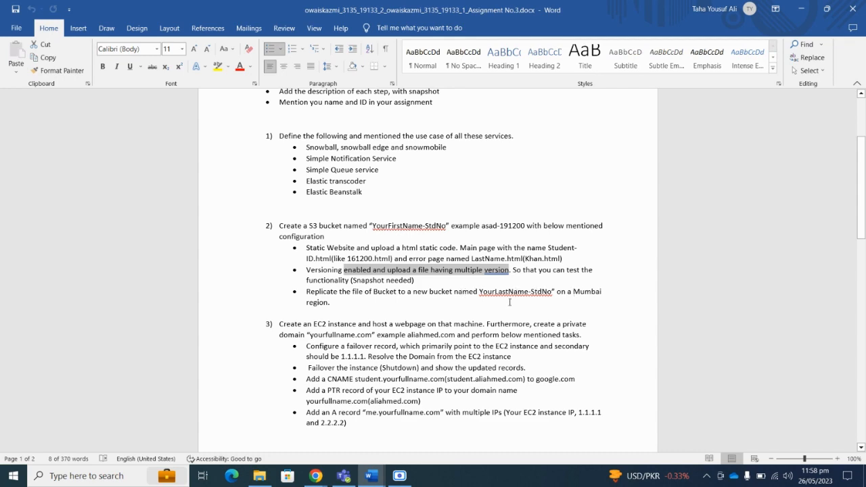
left_click(801, 9)
Copy the Mumbai region code ap-south-1 and swap it for us-east-1 in the S3 page URL.
left_click(780, 53)
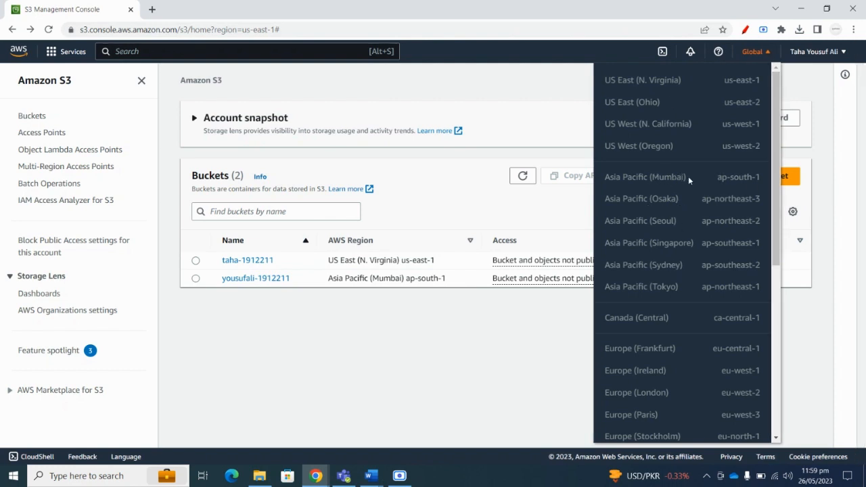
left_click_drag(718, 177, 761, 180)
right_click(761, 180)
left_click(732, 185)
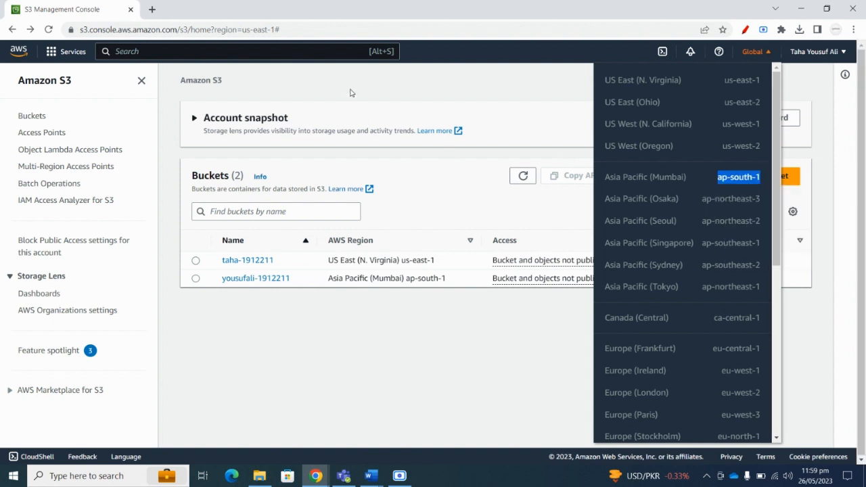
left_click(275, 30)
left_click(274, 29)
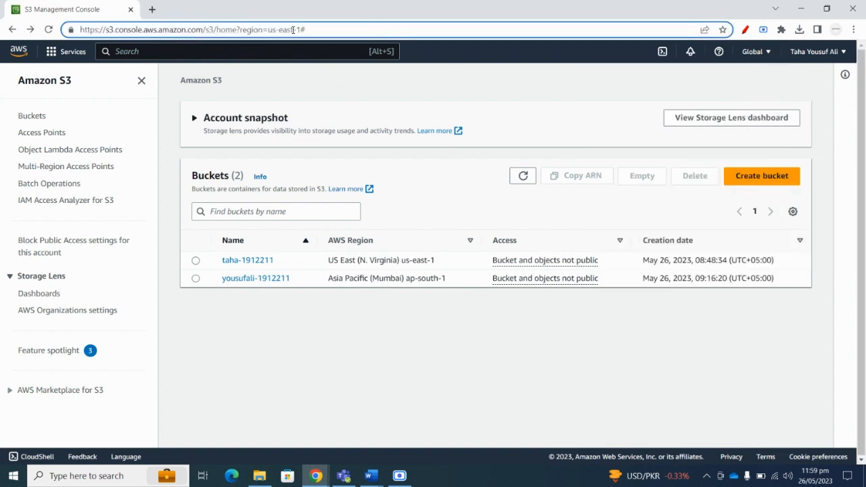
left_click_drag(300, 30, 268, 30)
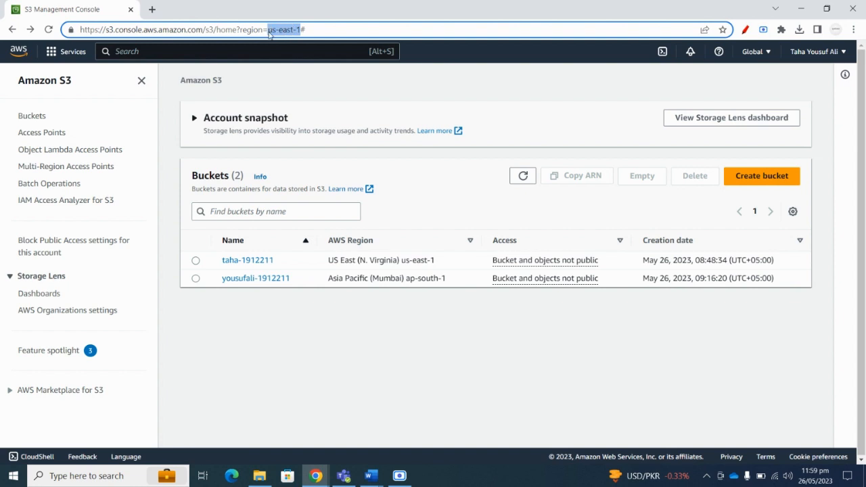
key("ctrl+v")
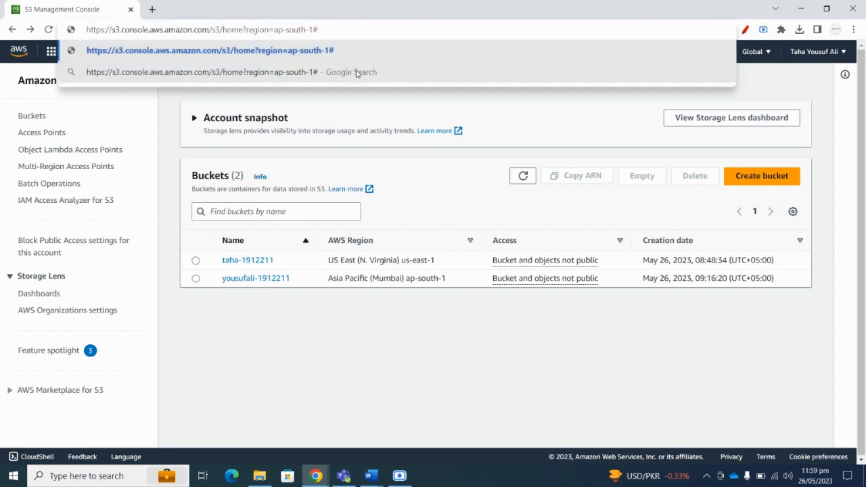
key("Return")
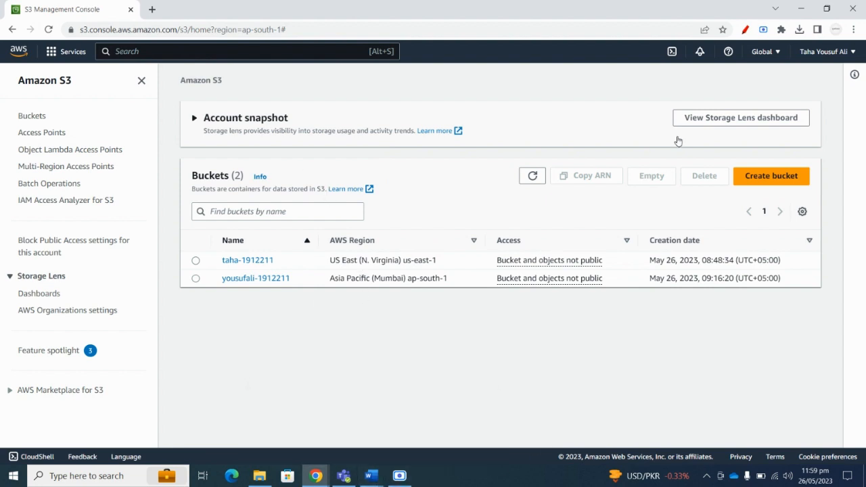
Check the N. Virginia bucket's Management tab for lifecycle rules and its replication rule to Mumbai.
left_click(248, 262)
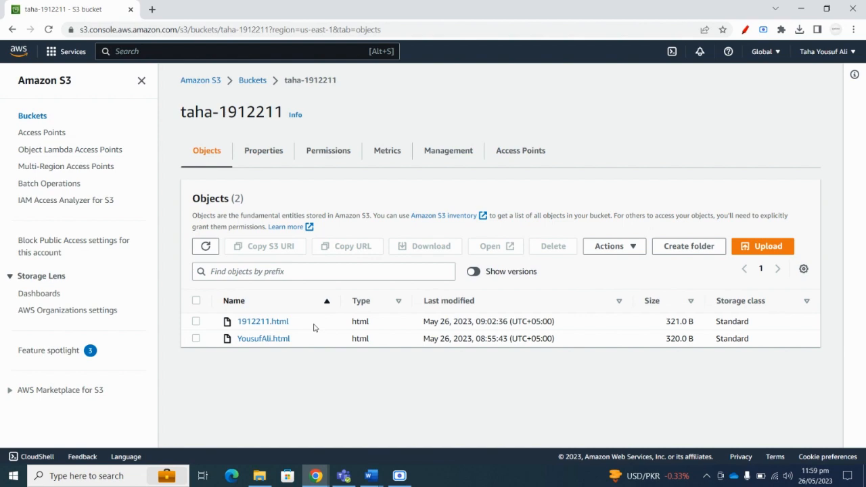
left_click(458, 155)
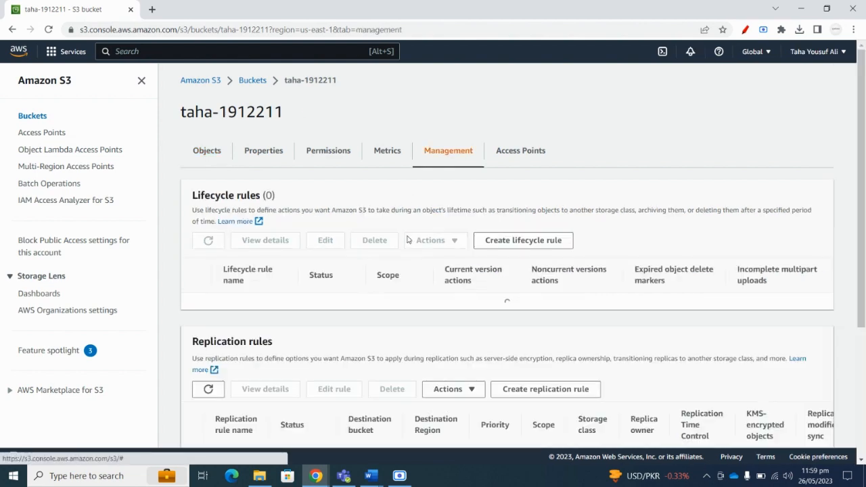
scroll(400, 240, "down", 3)
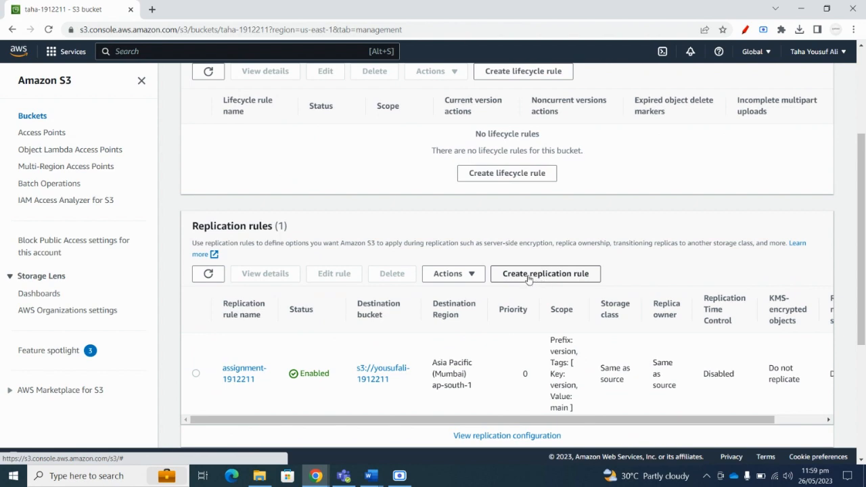
scroll(529, 280, "up", 3)
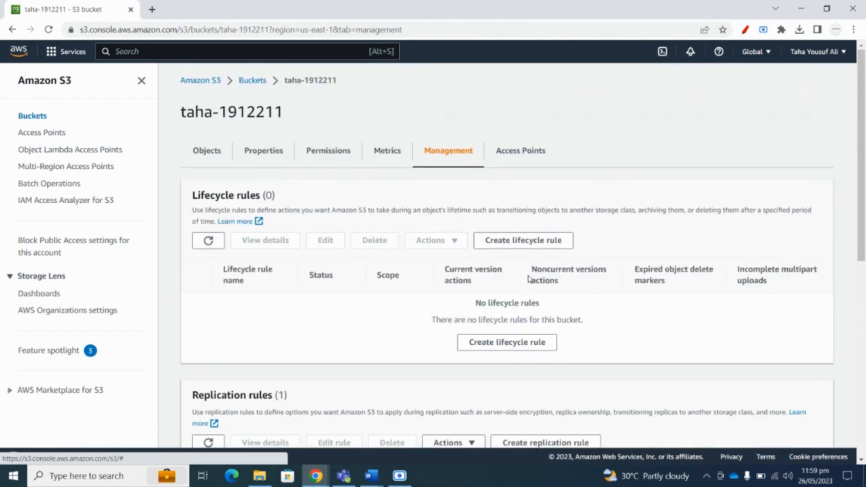
left_click(370, 478)
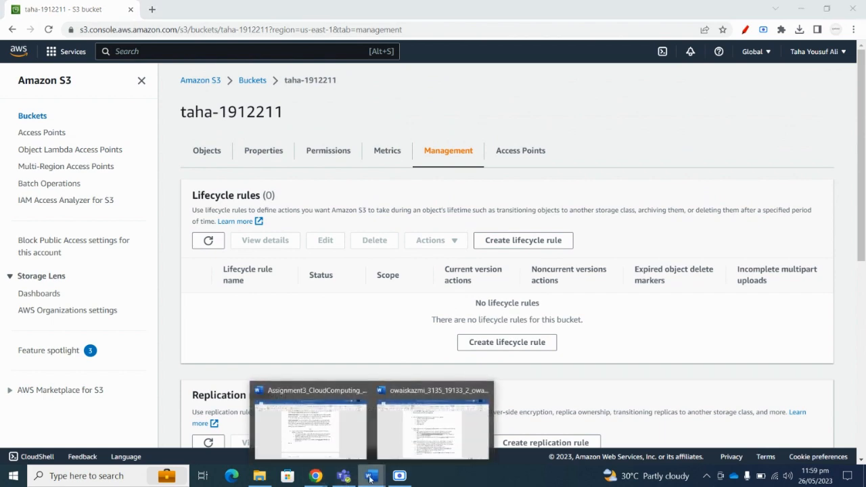
left_click(390, 439)
left_click(336, 335)
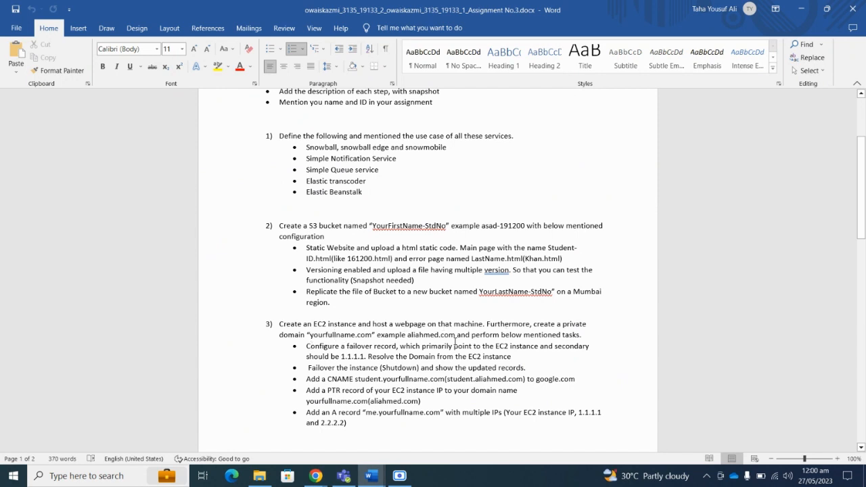
left_click_drag(283, 324, 483, 325)
left_click(801, 9)
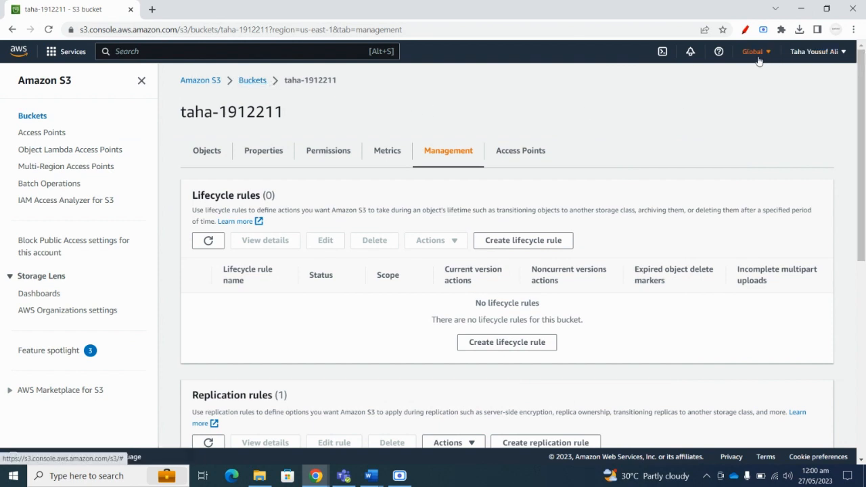
Find EC2 via an 'ec' search, go to the running instances and begin launching one.
left_click(173, 59)
type("ec")
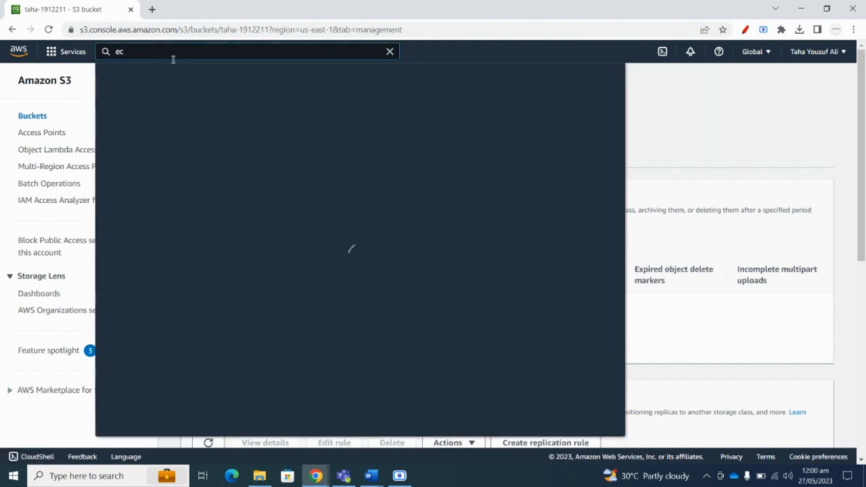
left_click(279, 161)
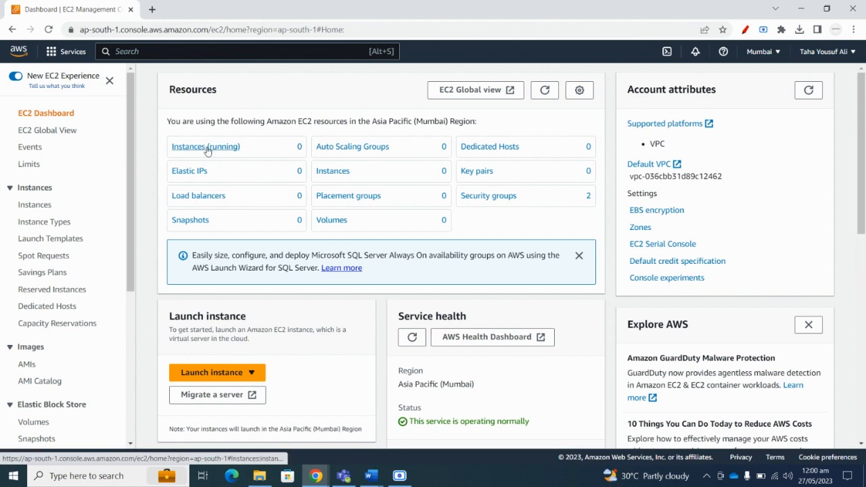
left_click(207, 147)
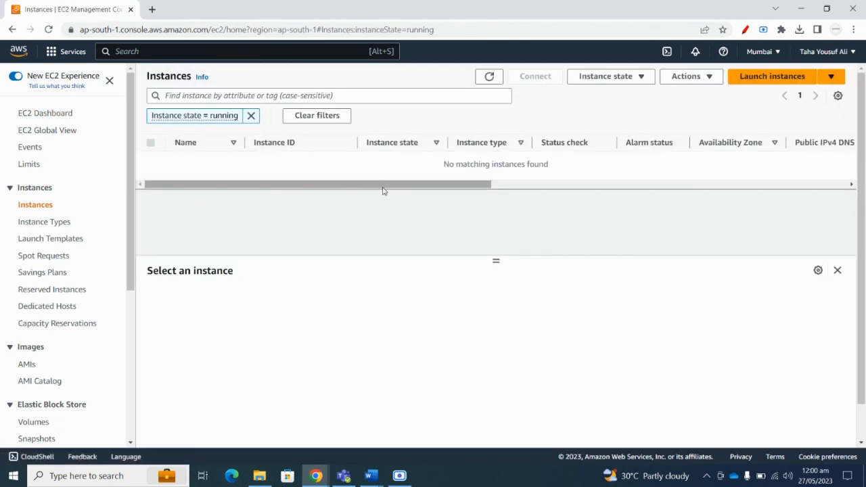
left_click(771, 77)
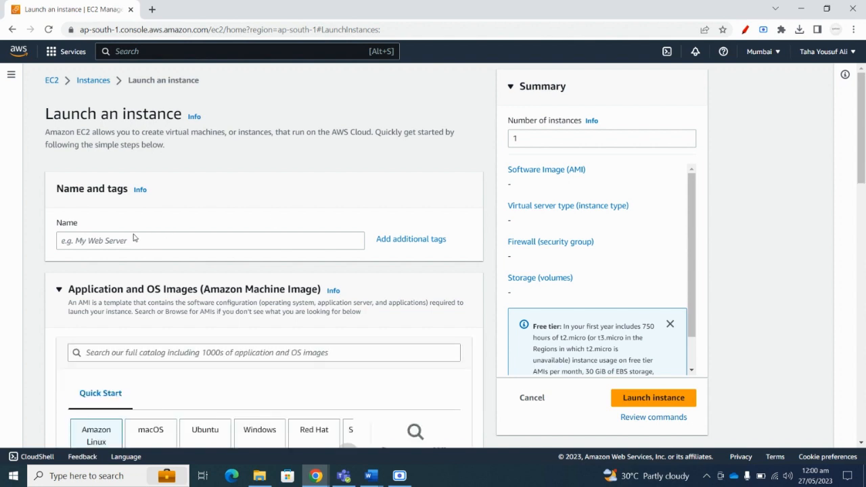
Name the instance TestServer and choose the Ubuntu machine image.
scroll(128, 237, "down", 1)
left_click(130, 184)
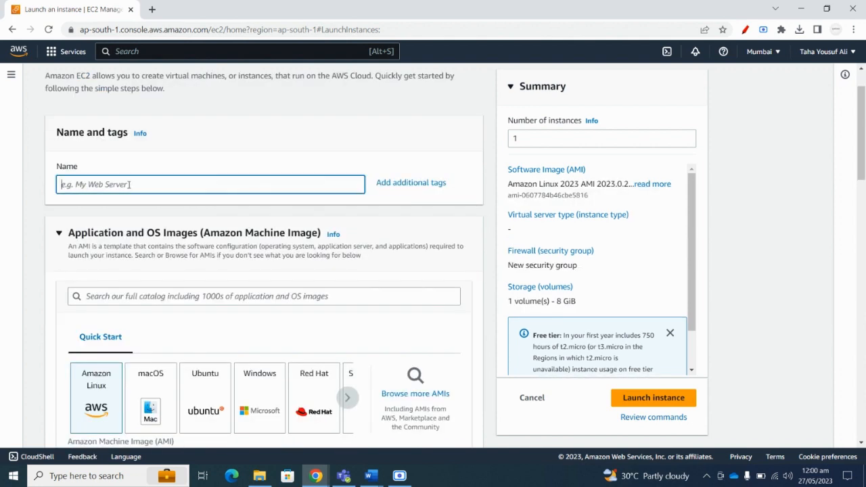
type("Test")
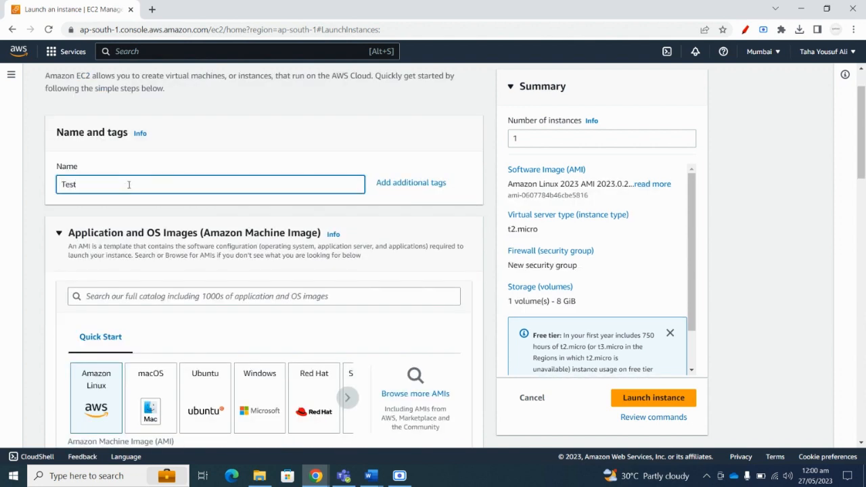
type("Server")
scroll(129, 186, "down", 3)
left_click(216, 167)
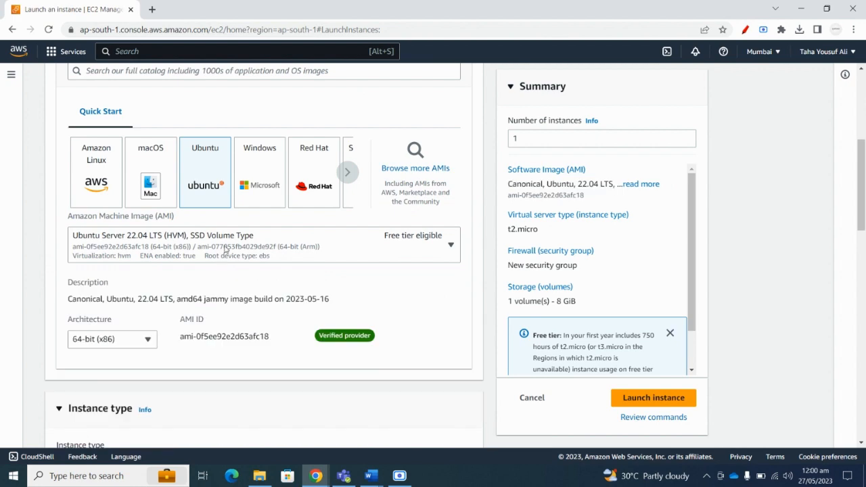
Look through the key pair options without selecting one.
scroll(191, 253, "down", 3)
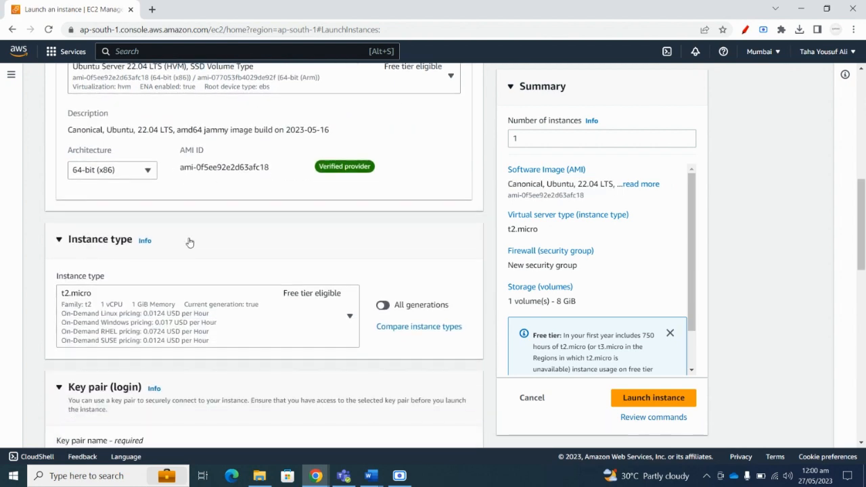
scroll(205, 245, "down", 1)
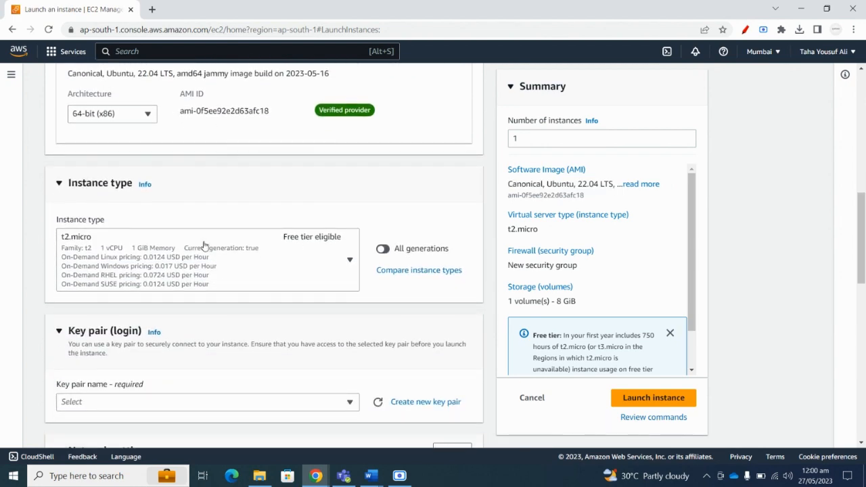
scroll(174, 203, "down", 2)
scroll(203, 285, "down", 2)
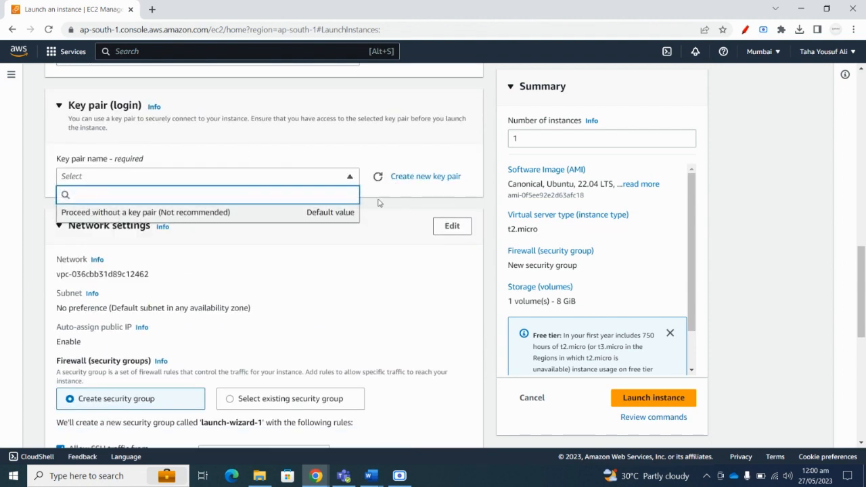
left_click(137, 179)
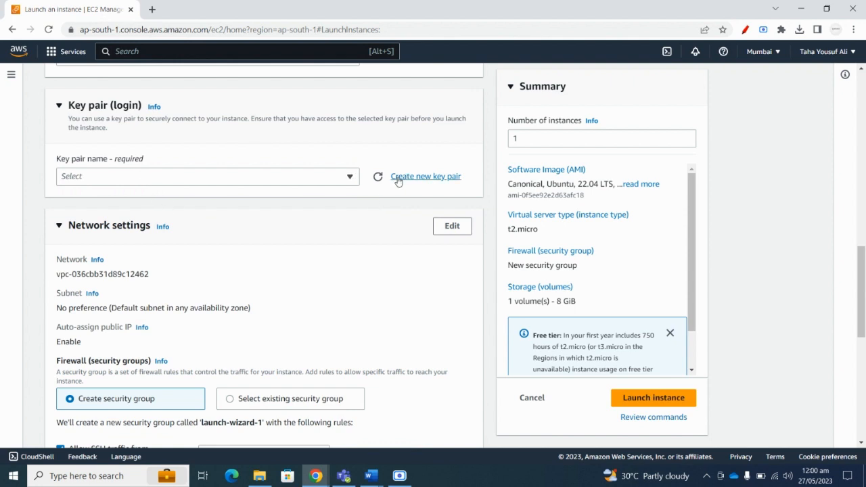
scroll(186, 224, "up", 2)
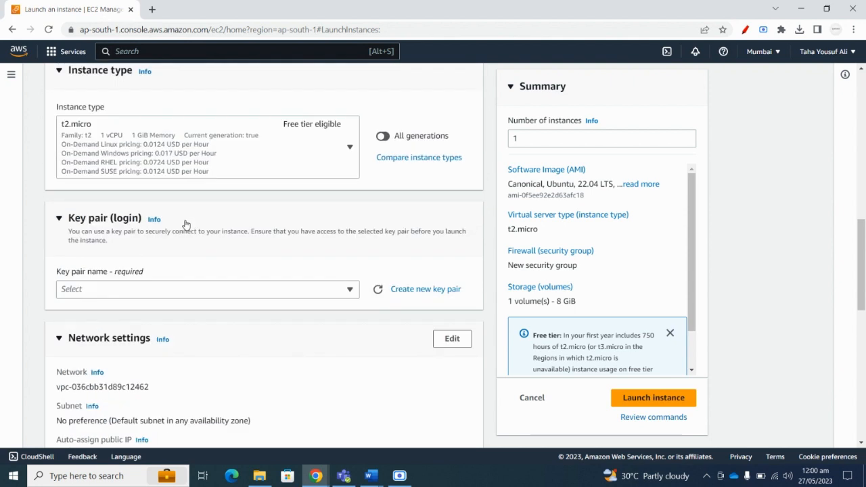
left_click(59, 219)
left_click(59, 219)
left_click(246, 291)
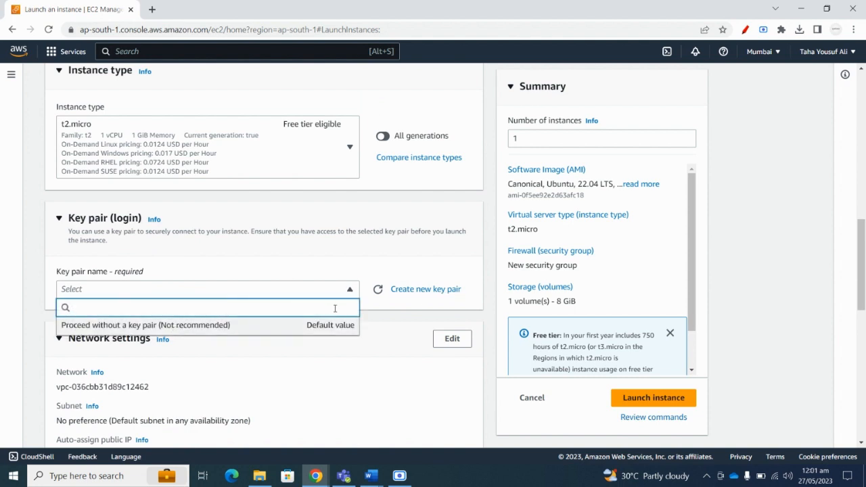
left_click(387, 316)
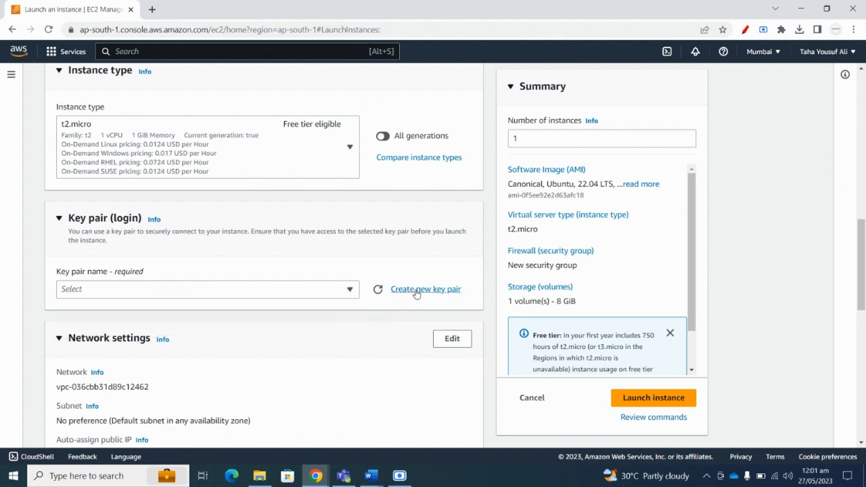
Bring up the AWS region list to move away from ap-south-1.
left_click(247, 29)
left_click(270, 32)
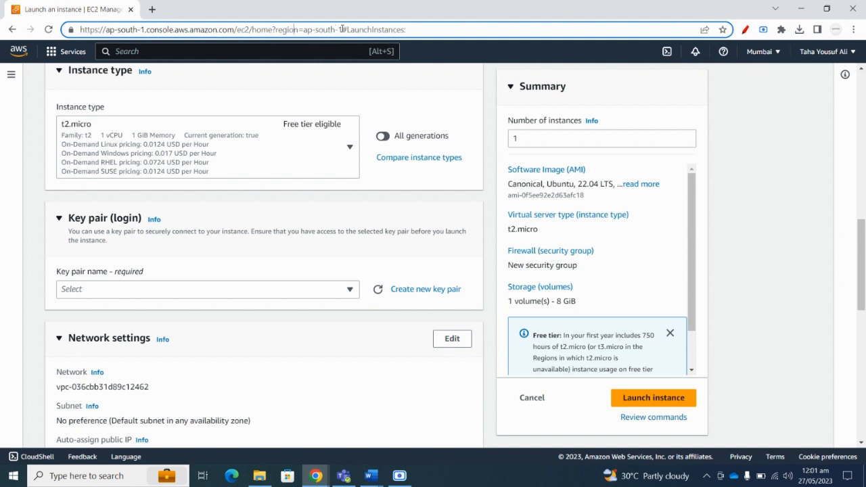
left_click_drag(341, 29, 306, 29)
left_click(795, 54)
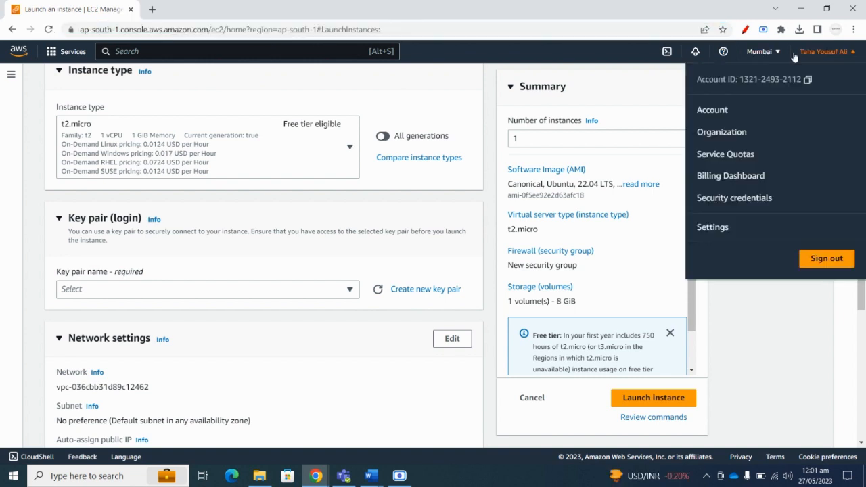
left_click(765, 53)
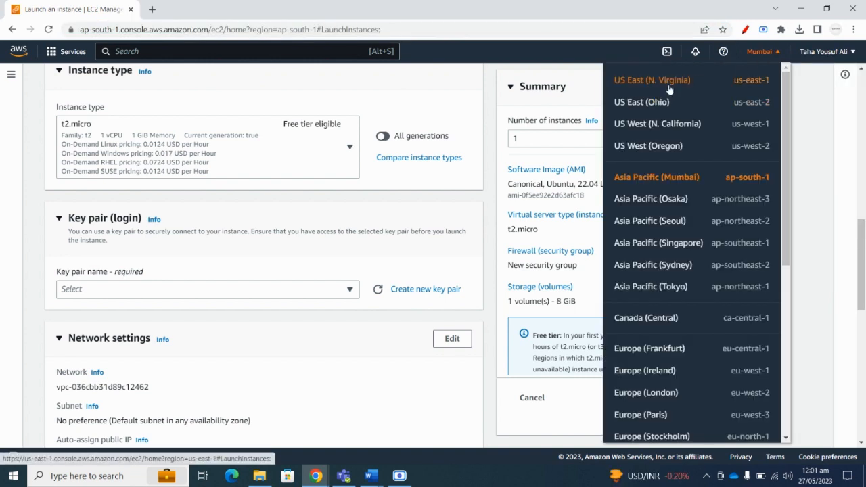
Switch to US East (N. Virginia), name the instance TestServer and select Ubuntu.
left_click(669, 88)
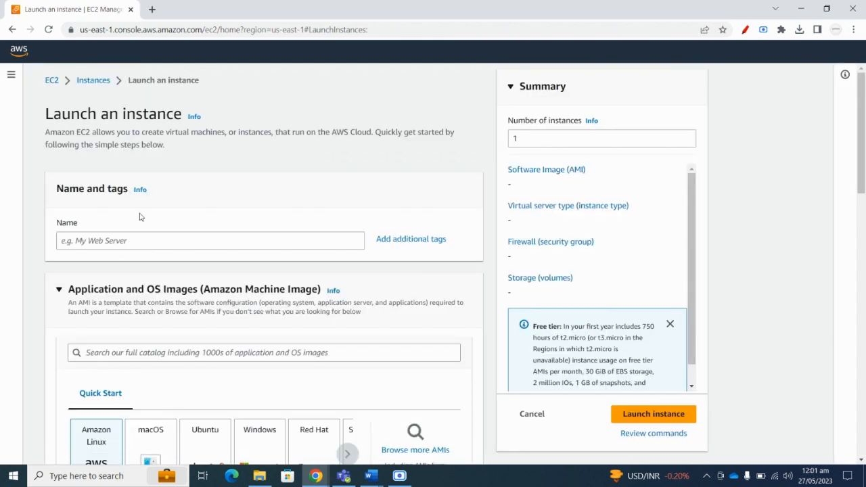
left_click(129, 240)
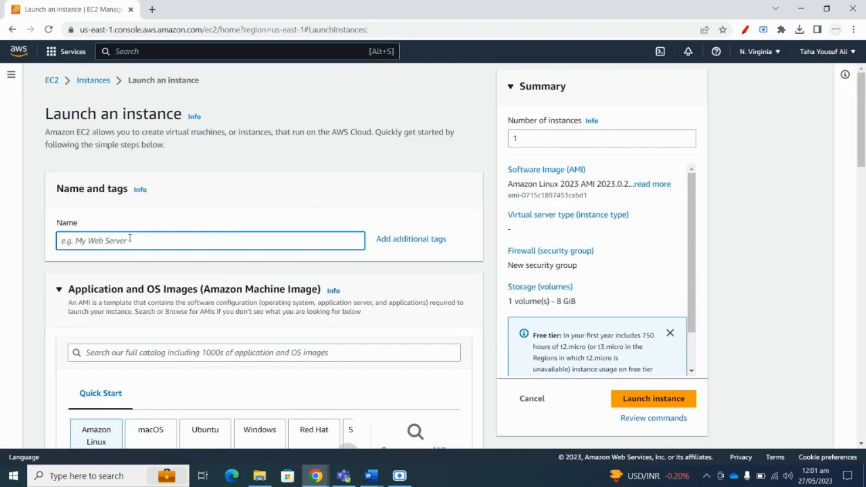
type("TestServer")
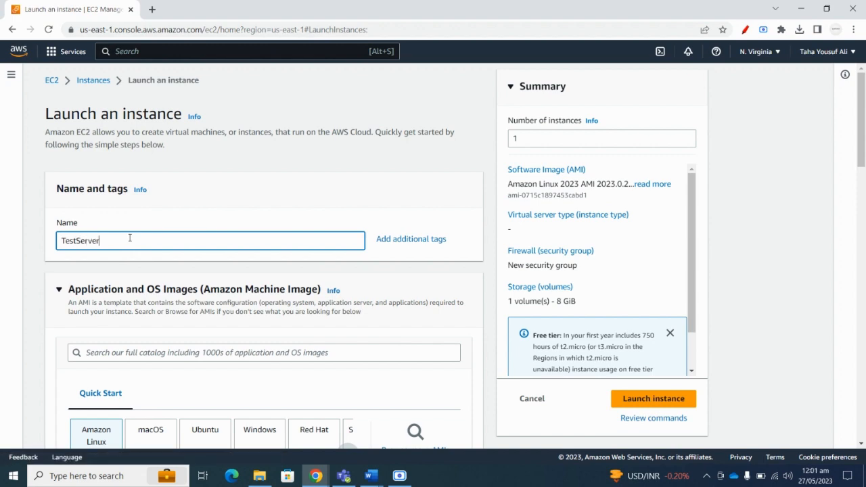
scroll(122, 240, "down", 3)
left_click(215, 219)
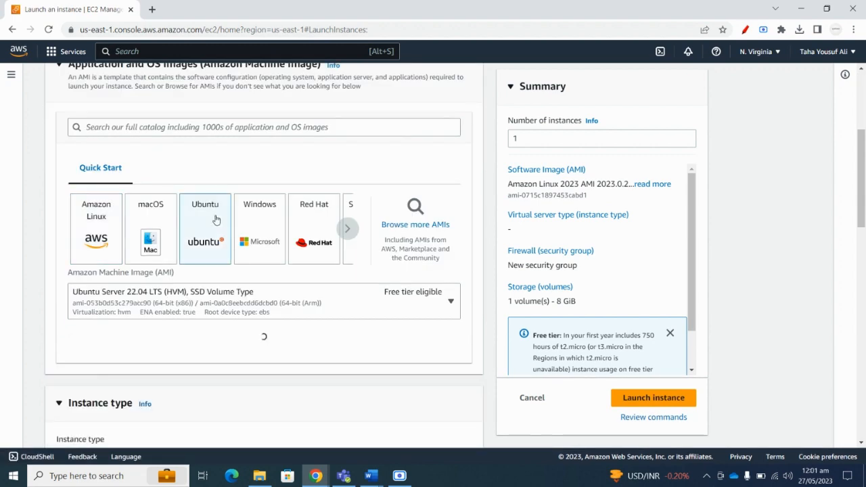
Choose AssignmentWebsiteKey as the instance's key pair.
scroll(215, 219, "down", 2)
scroll(196, 257, "down", 3)
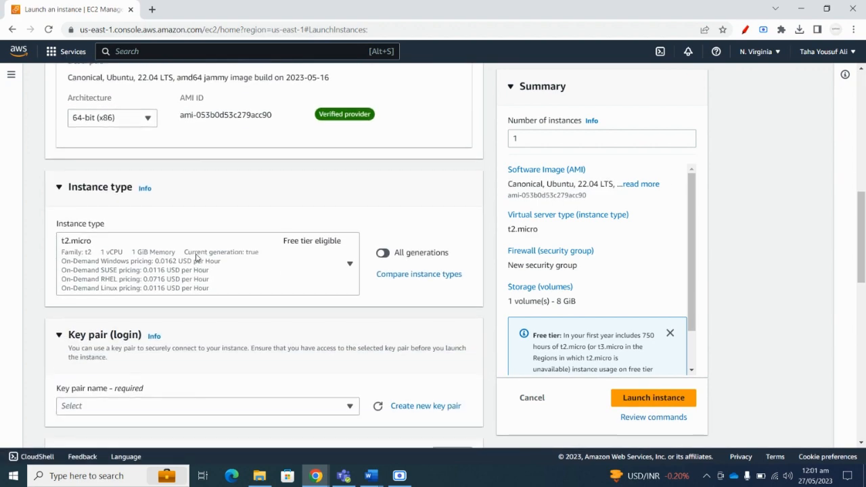
scroll(150, 247, "down", 1)
left_click(137, 236)
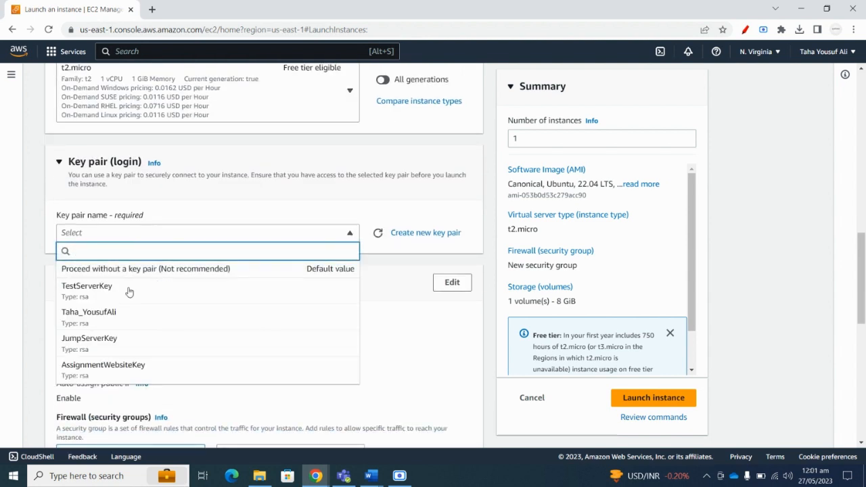
left_click(109, 365)
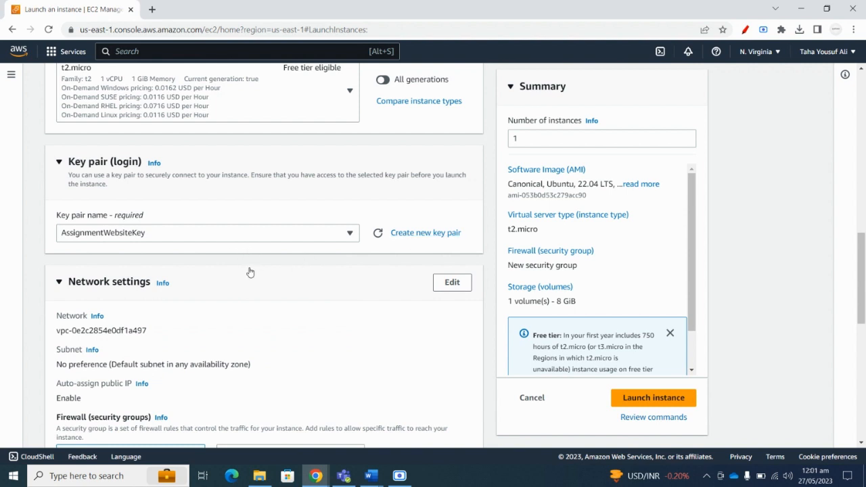
Allow HTTPS and HTTP traffic from the internet in the network settings.
scroll(173, 299, "down", 2)
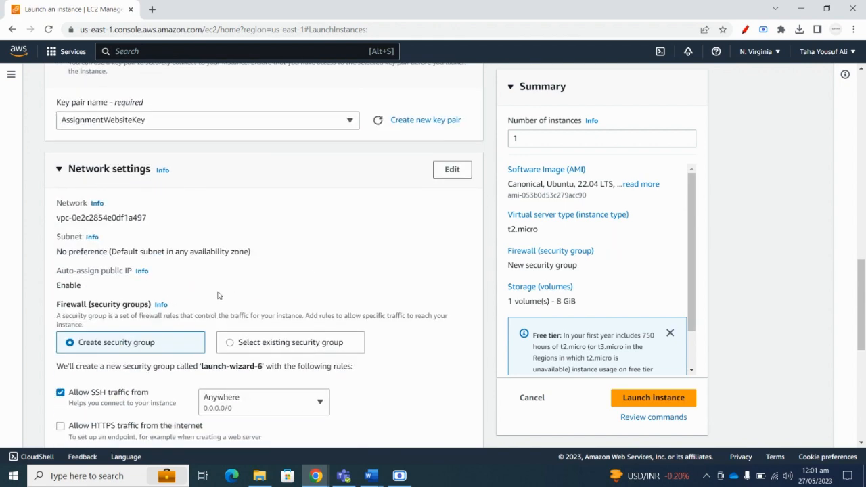
scroll(201, 264, "down", 1)
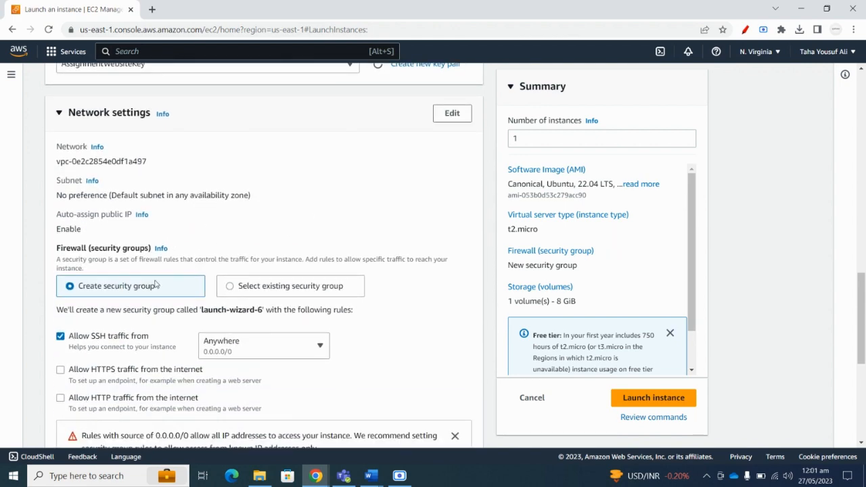
scroll(155, 285, "down", 1)
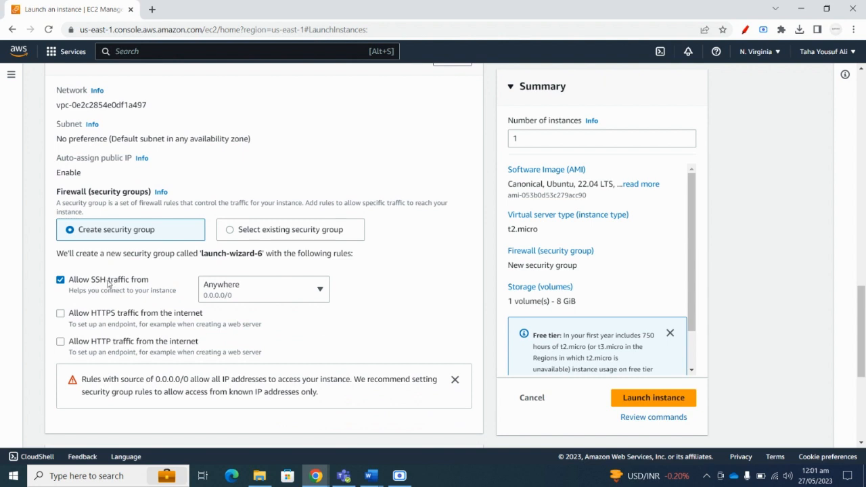
left_click(60, 313)
left_click(61, 342)
Expand Advanced details and launch the configured instance.
scroll(320, 245, "down", 3)
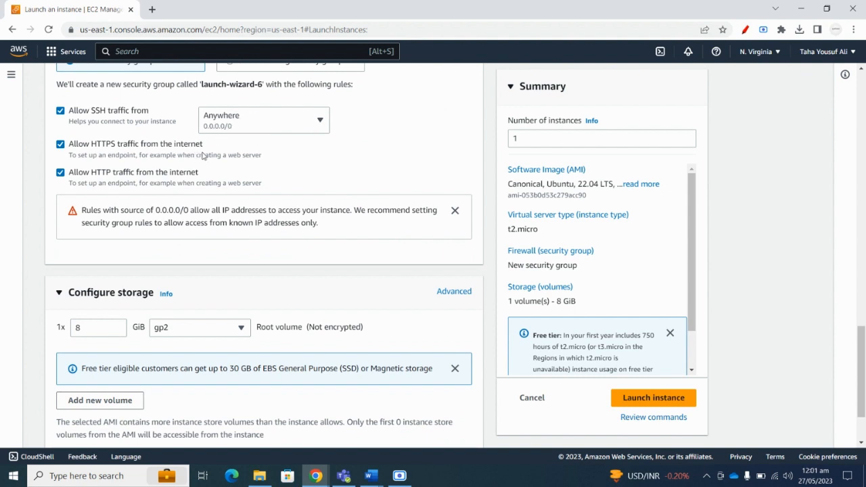
scroll(182, 257, "down", 1)
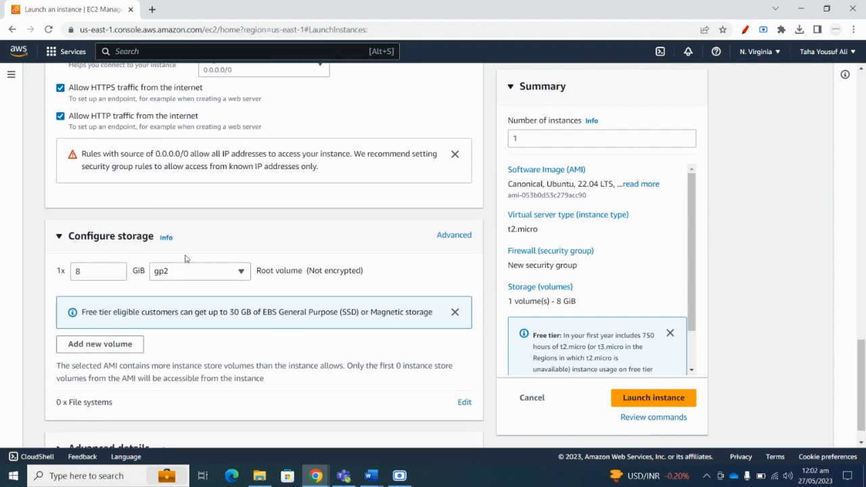
scroll(176, 259, "up", 1)
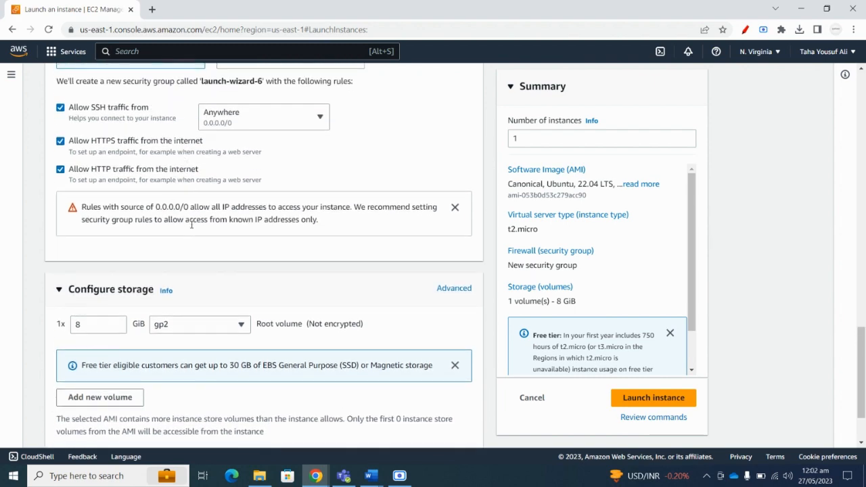
scroll(194, 224, "down", 3)
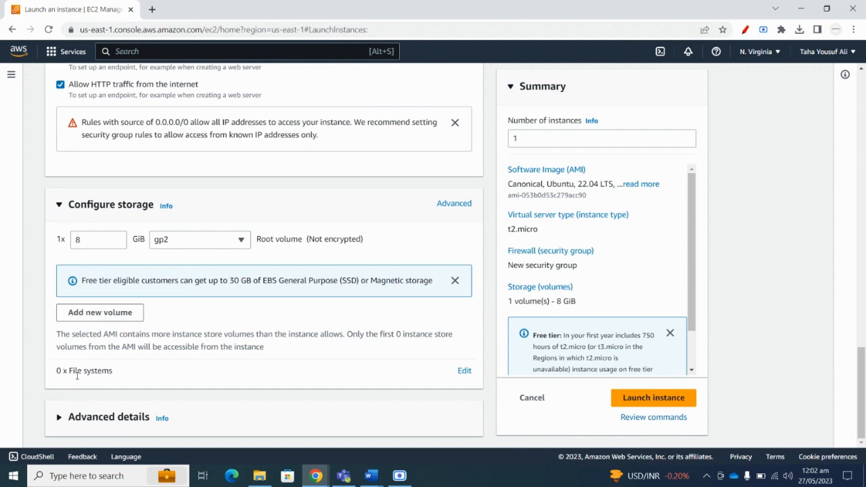
left_click(61, 417)
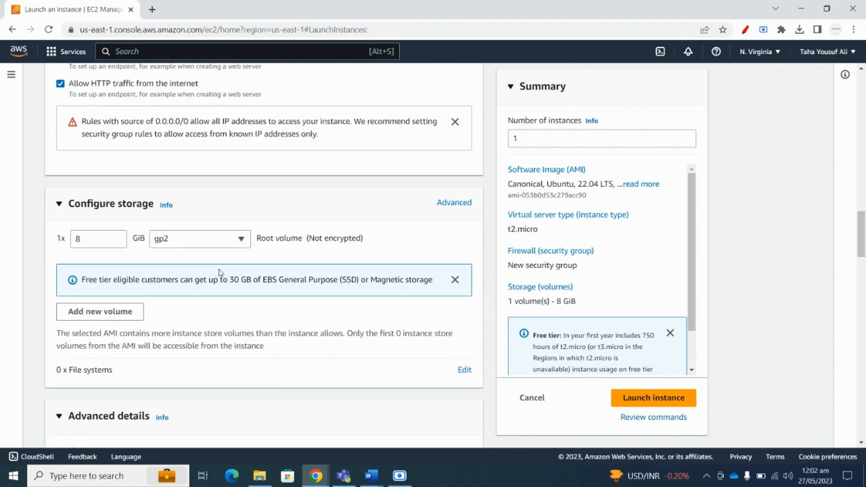
scroll(252, 269, "down", 5)
scroll(270, 264, "down", 10)
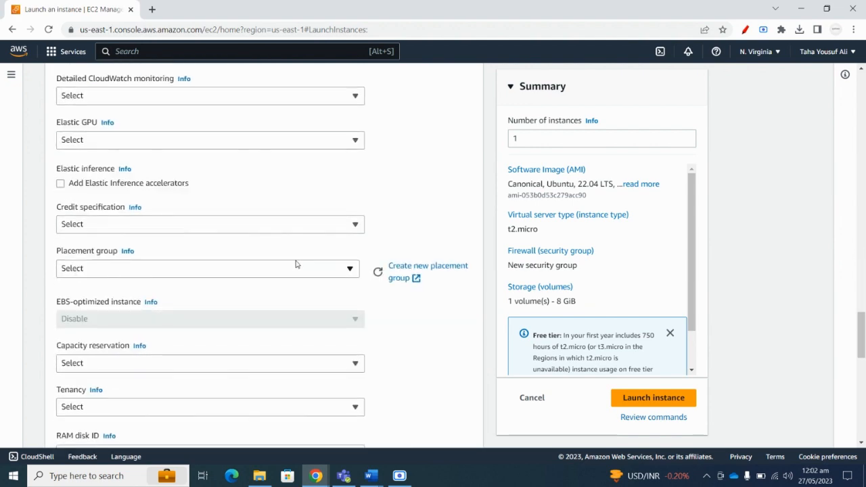
left_click(649, 399)
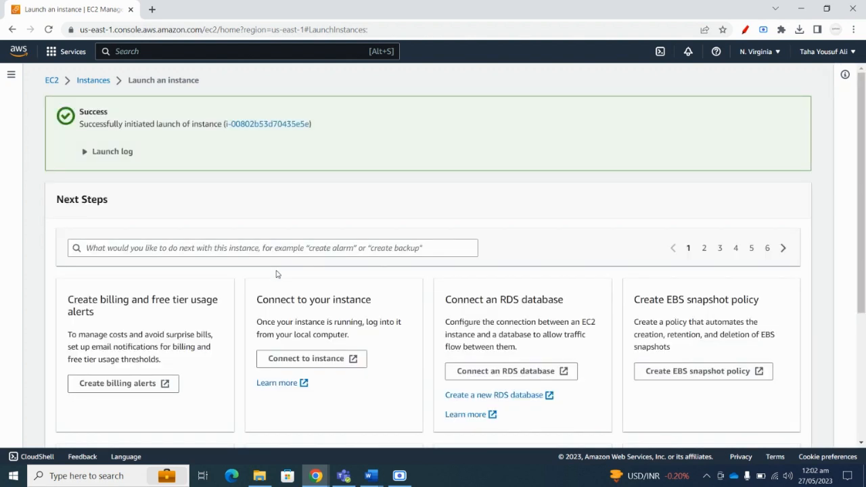
Terminate the AssignmentWebsite instance and refresh the instances list.
left_click(90, 80)
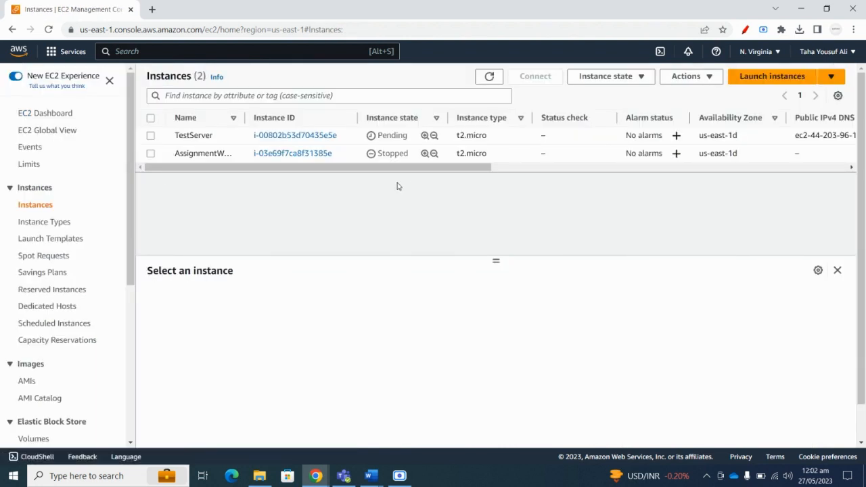
left_click_drag(365, 170, 258, 171)
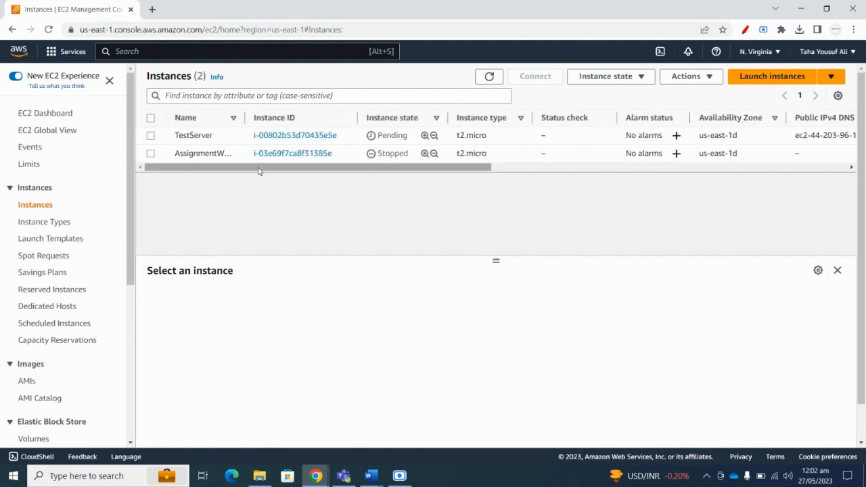
left_click(151, 154)
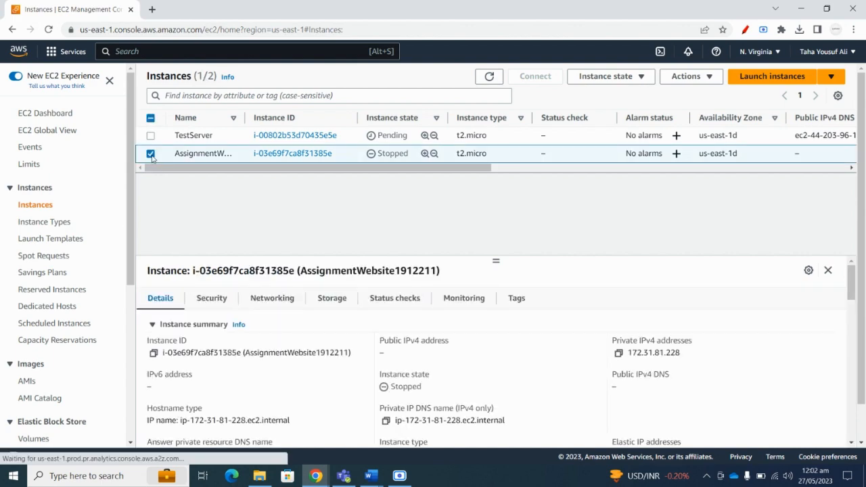
left_click(701, 79)
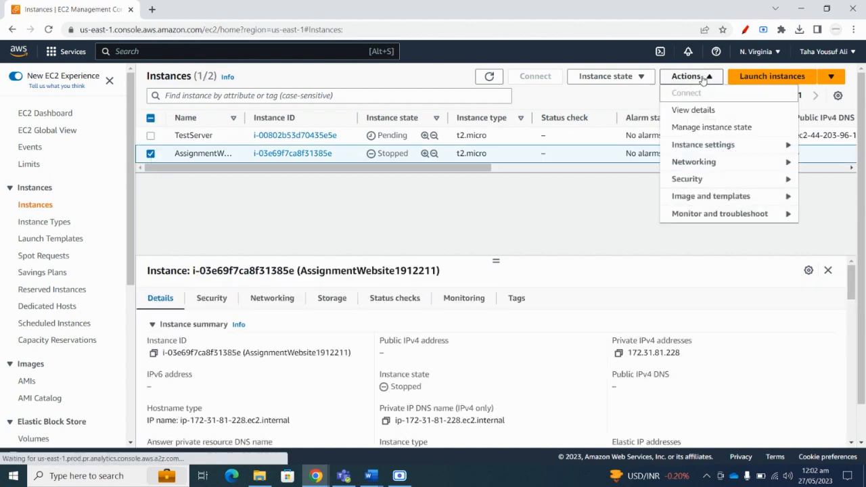
left_click(644, 80)
left_click(607, 161)
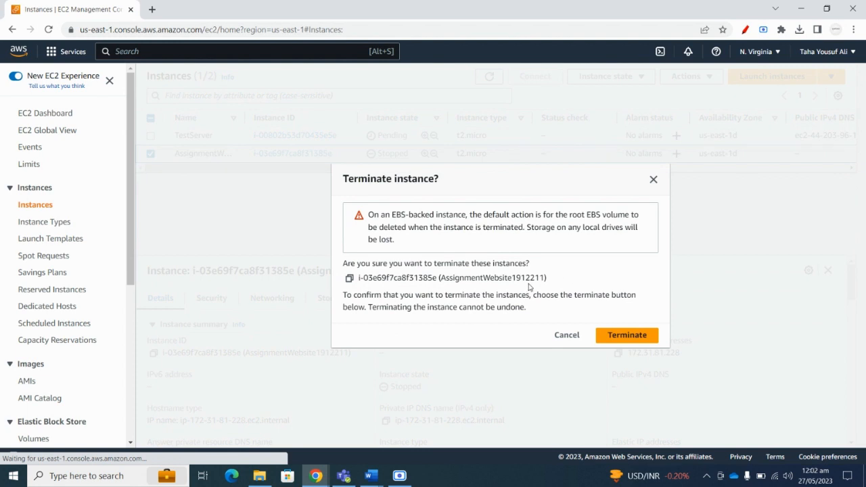
left_click(611, 335)
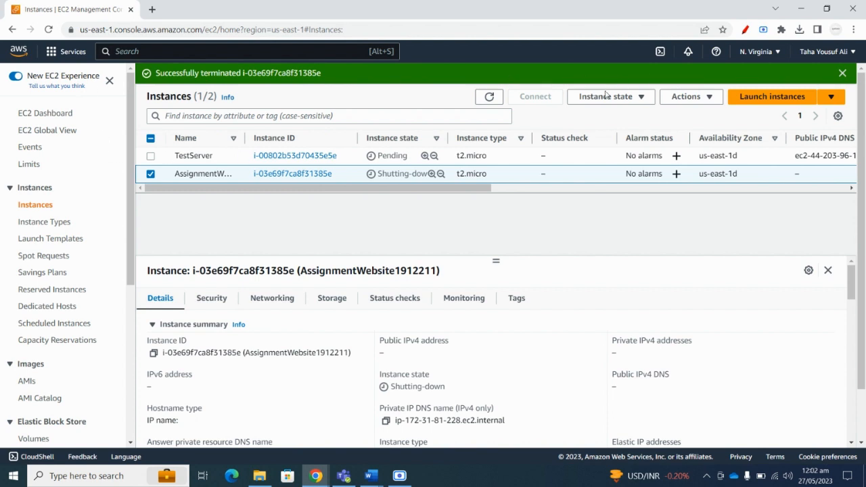
left_click(489, 96)
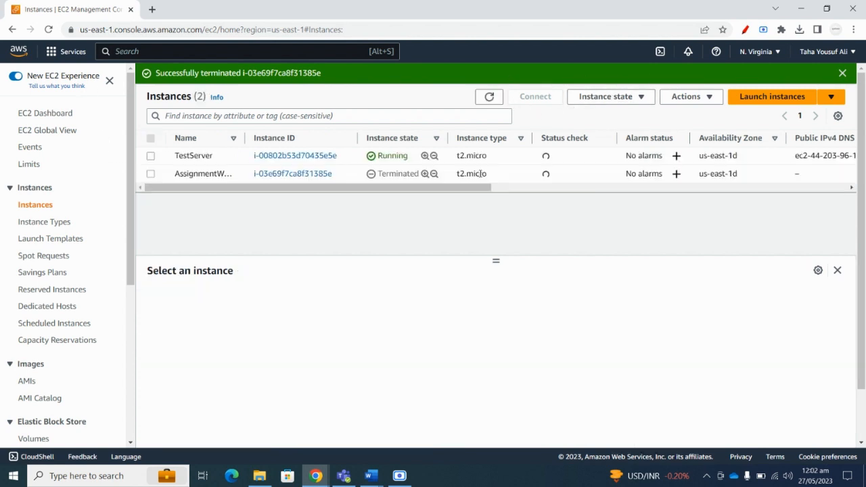
Copy TestServer's public IP 44.203.96.119 and search the computer for PuTTY.
left_click_drag(465, 188, 679, 188)
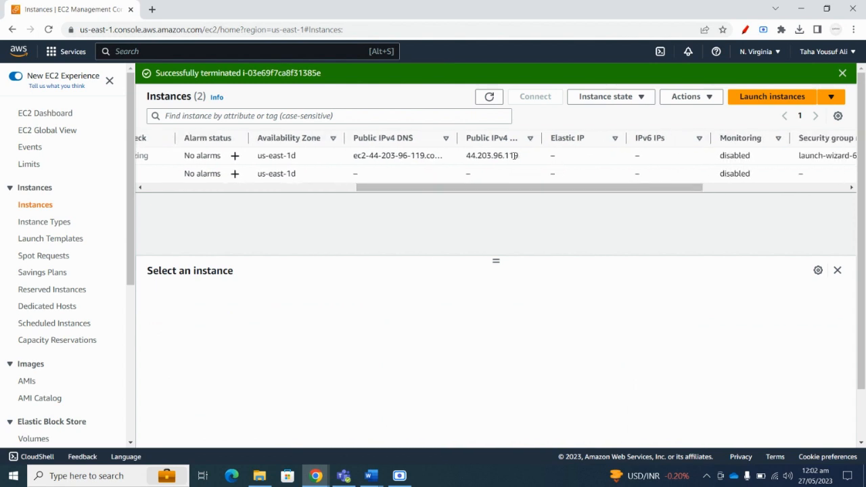
left_click_drag(515, 156, 464, 157)
key("ctrl+c")
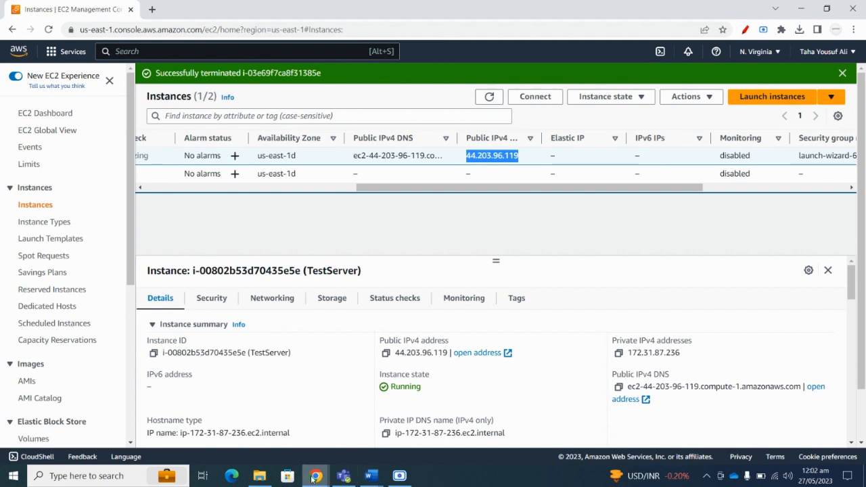
left_click(102, 482)
type("putt")
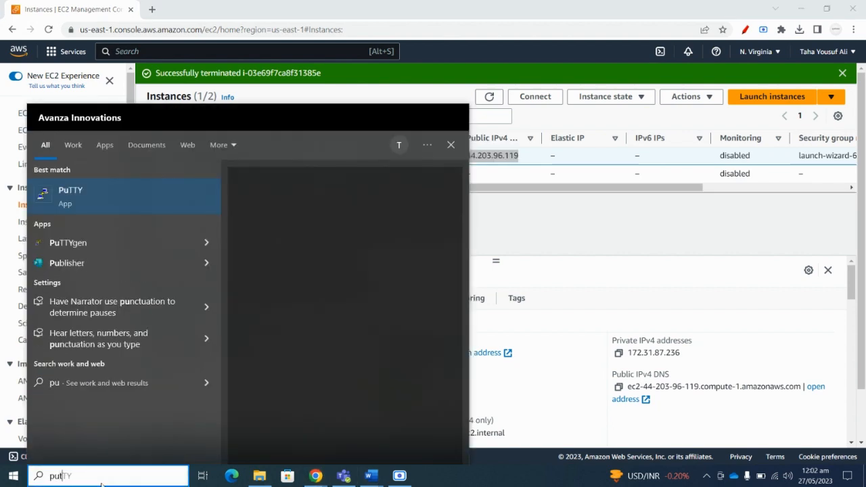
Connect PuTTY to 44.203.96.119 on port 22 using the AssignmentWebsiteKey.ppk private key.
left_click(112, 196)
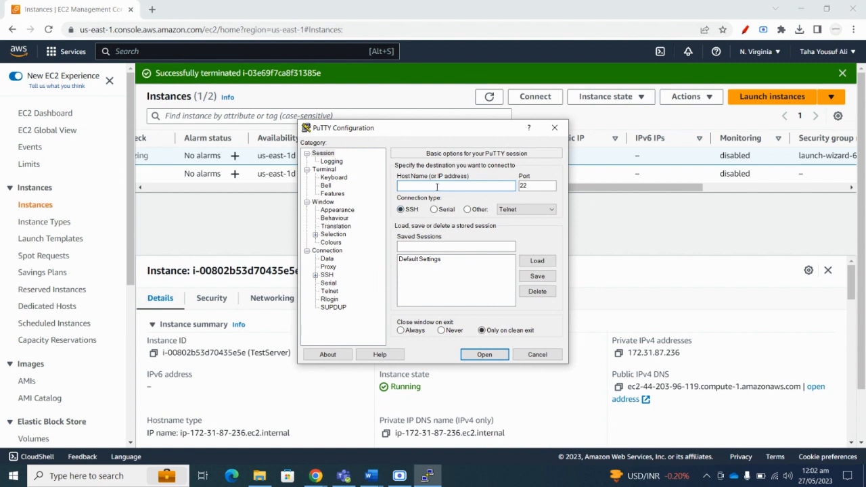
key("ctrl+v")
left_click(533, 186)
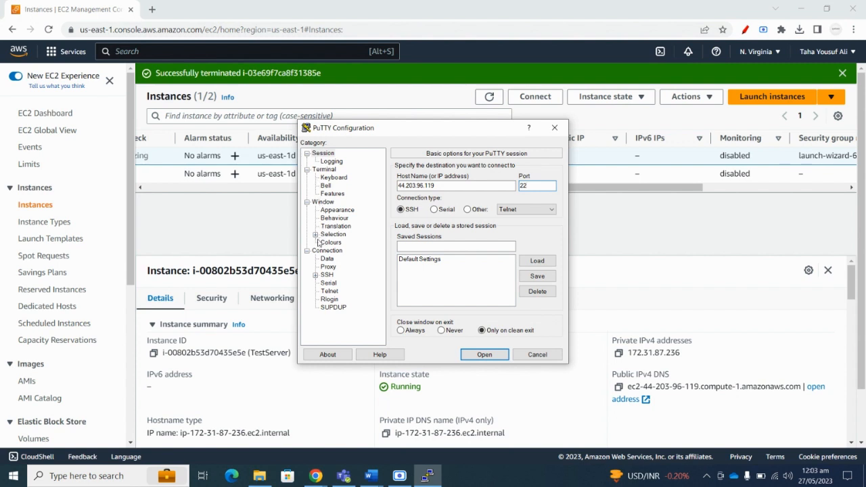
left_click(315, 276)
left_click(334, 300)
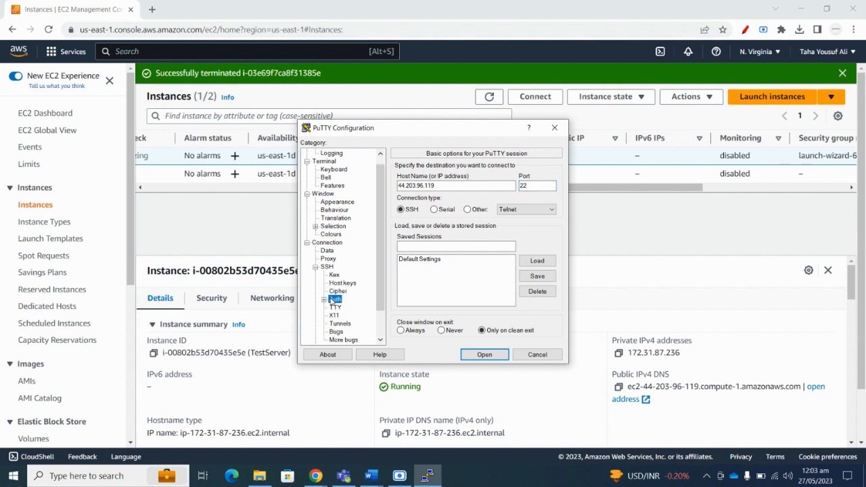
left_click(525, 289)
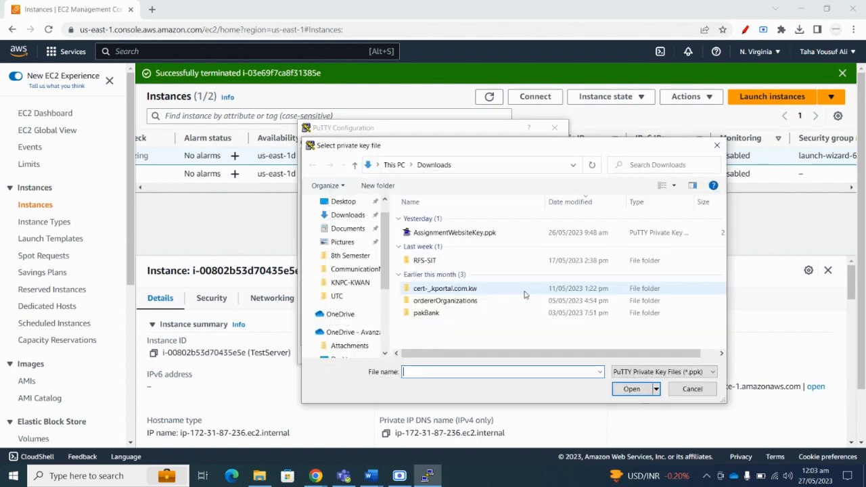
left_click(447, 233)
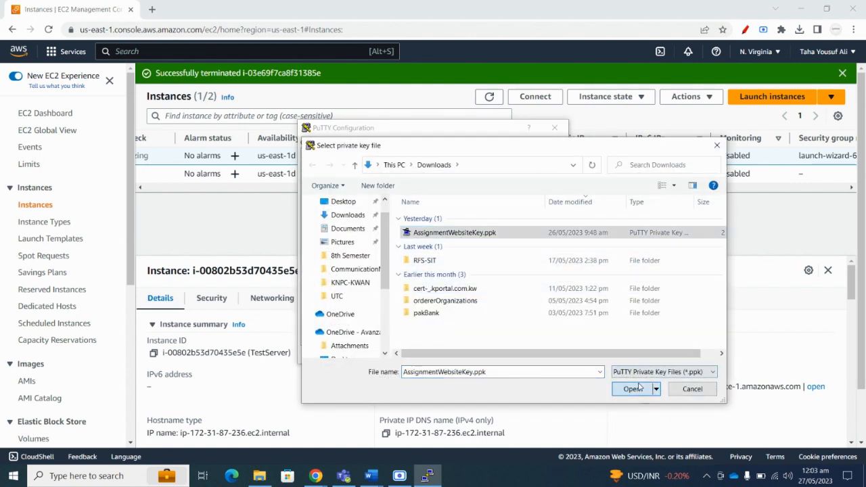
left_click(631, 390)
left_click(501, 359)
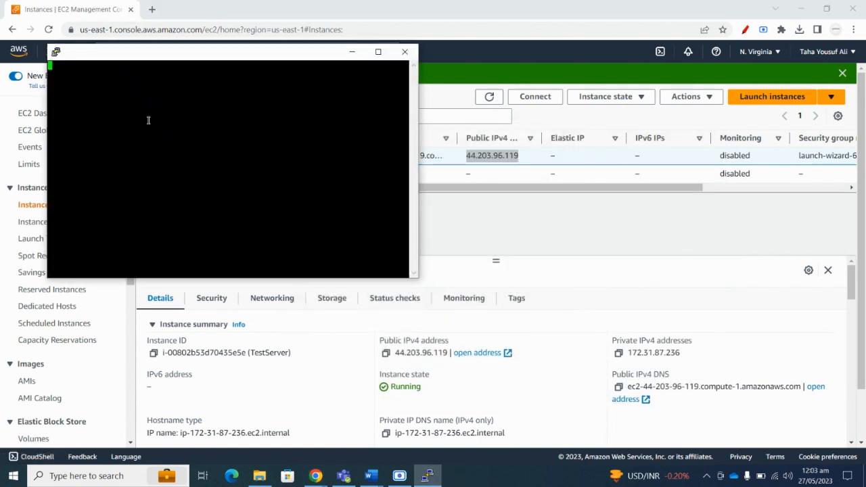
Accept the host key, log in as ubuntu, switch to root with sudo su, and enlarge the terminal.
left_click(267, 245)
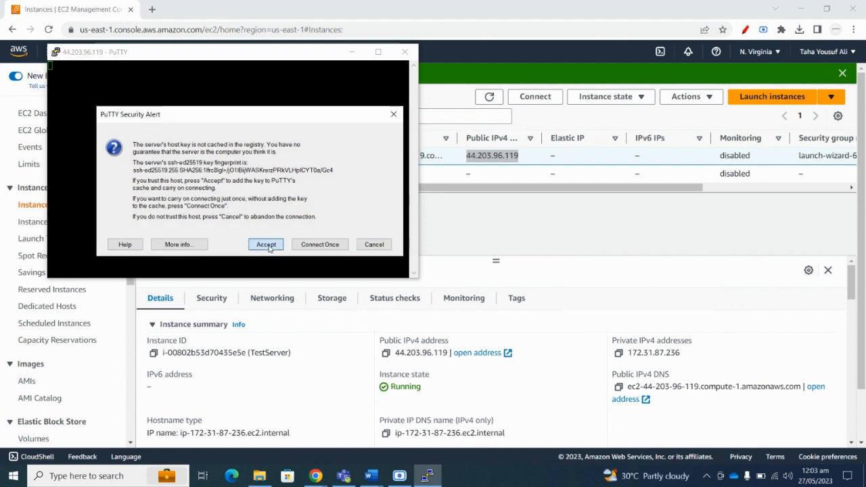
type("ubuntu")
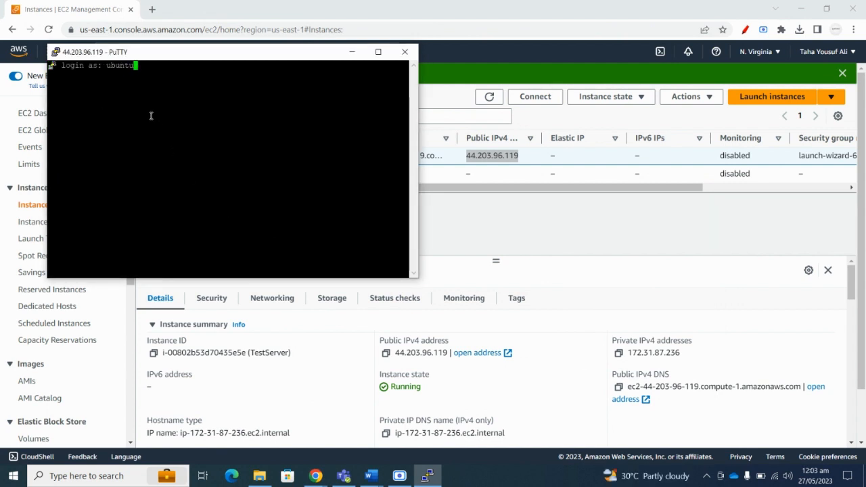
key("Return")
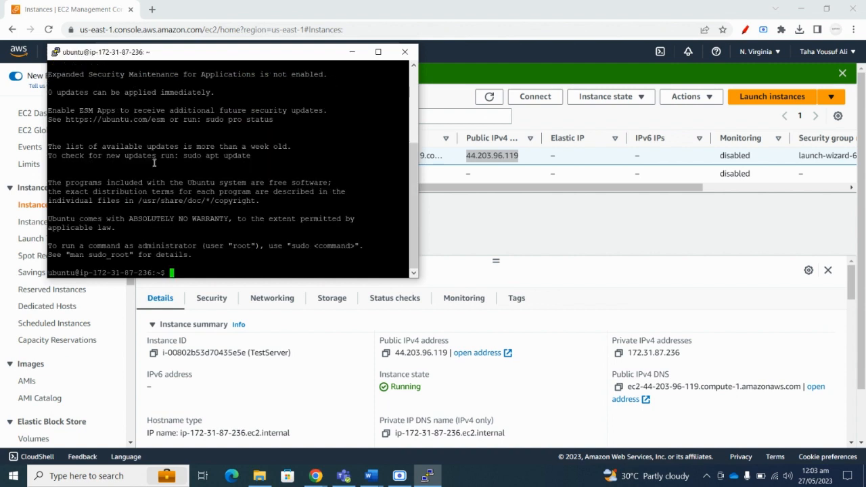
type("sudo su")
key("Return")
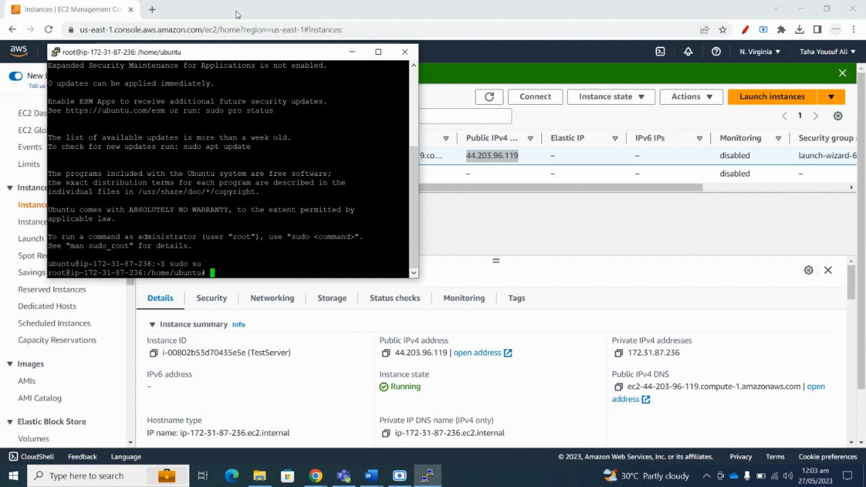
left_click_drag(418, 277, 530, 371)
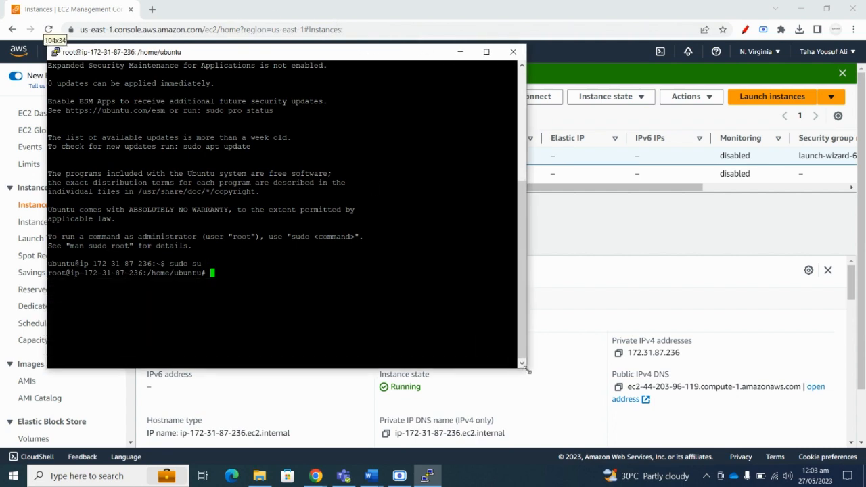
left_click_drag(326, 58, 427, 93)
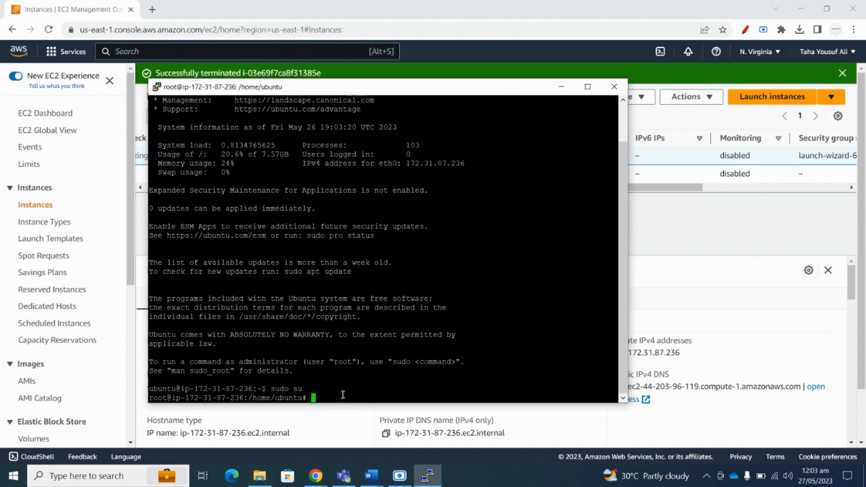
Install the apache2 package with sudo apt install apache2, confirming with Y.
type("i")
key("BackSpace")
type("sudo apt install apache")
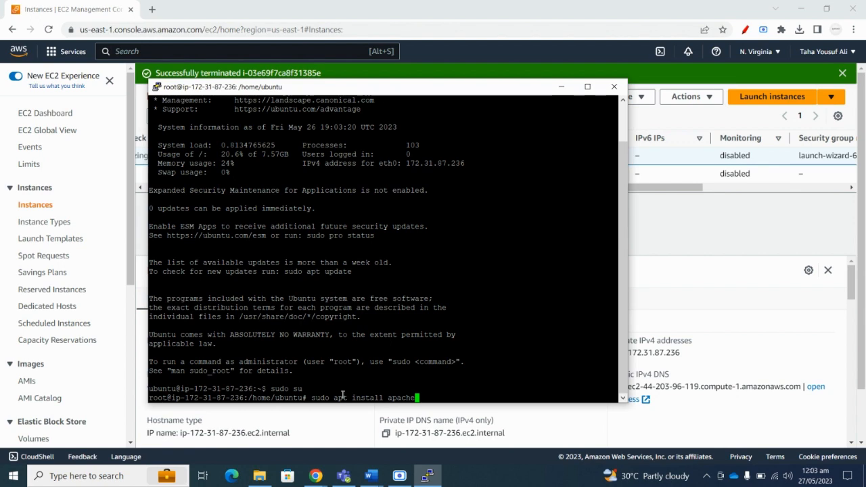
type("2")
key("Return")
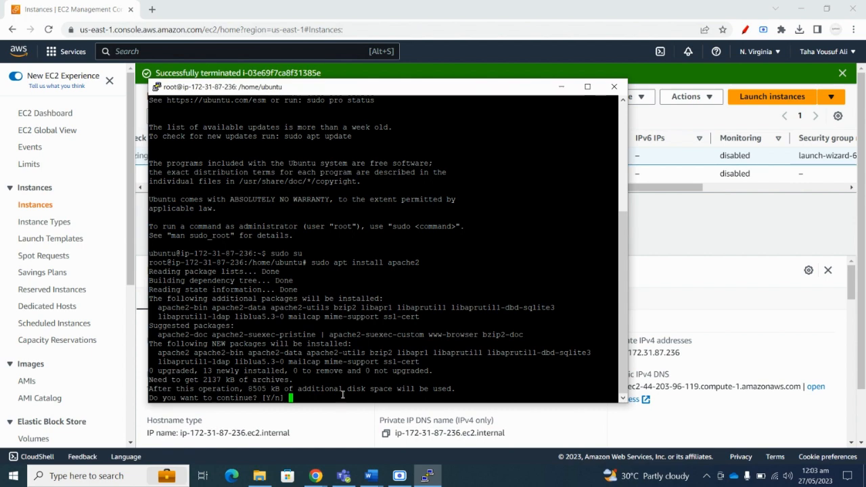
type("Y")
key("Return")
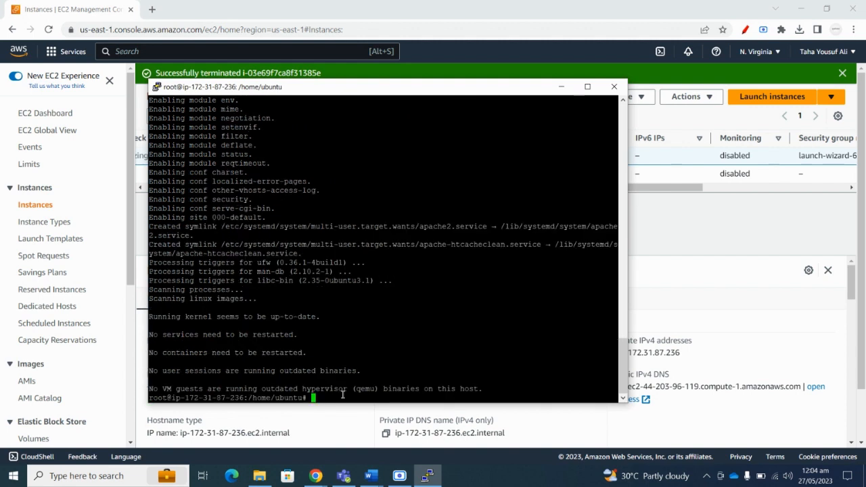
Enter the command cd /var/www/html to move into the web root.
type("c")
key("BackSpace")
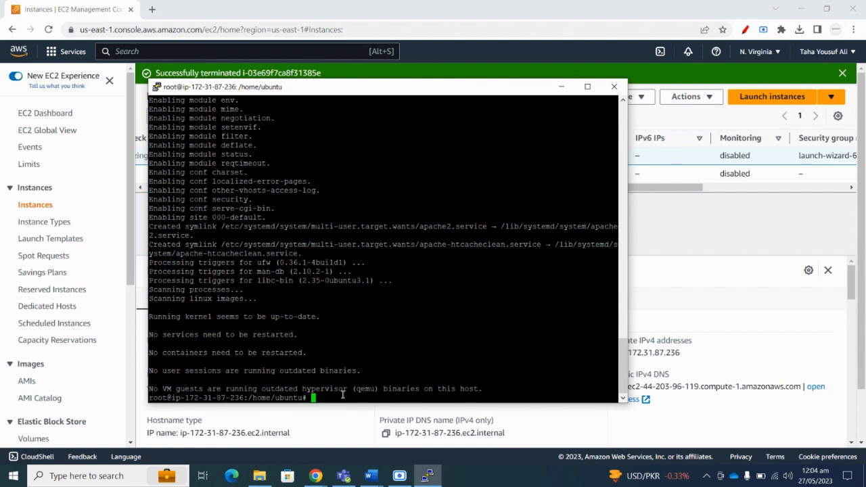
type("cd //")
key("BackSpace")
type("var/www/html")
Change into /var/www/html and list its files with ls.
key("Return")
type("ls")
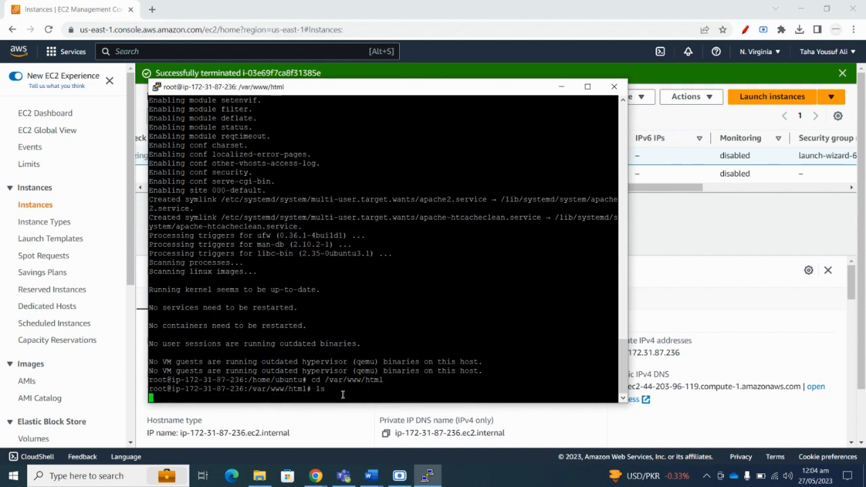
key("Return")
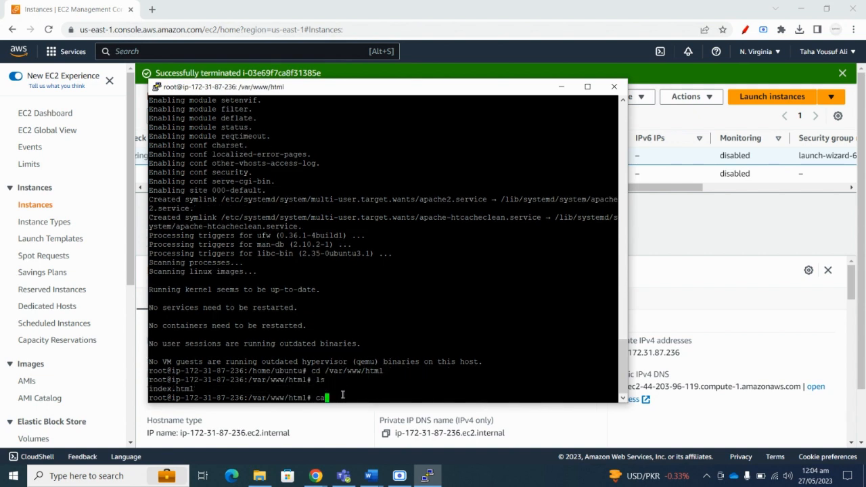
Load 44.203.96.119 in a new Chrome tab, then return to the EC2 tab and PuTTY.
left_click(152, 9)
left_click(180, 28)
type("44.203.96.119")
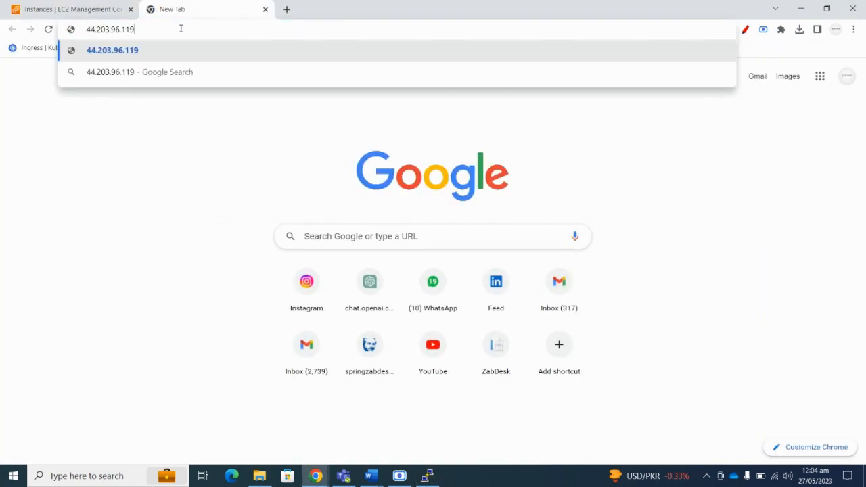
key("Return")
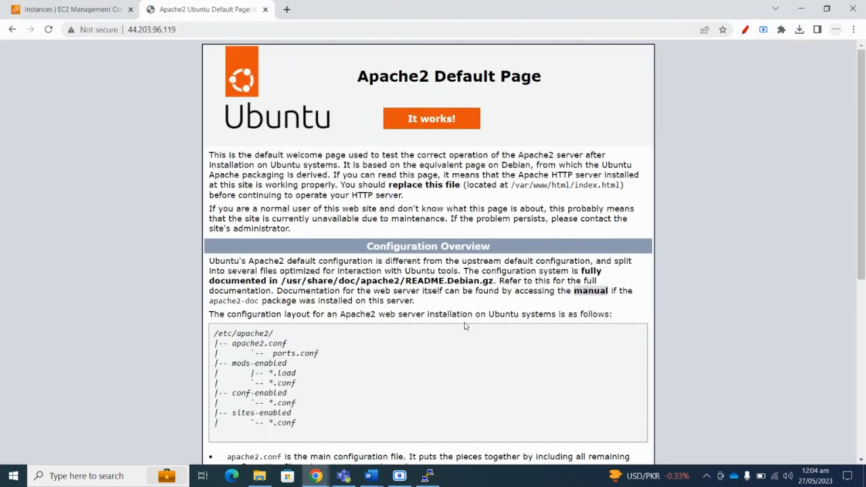
left_click(71, 9)
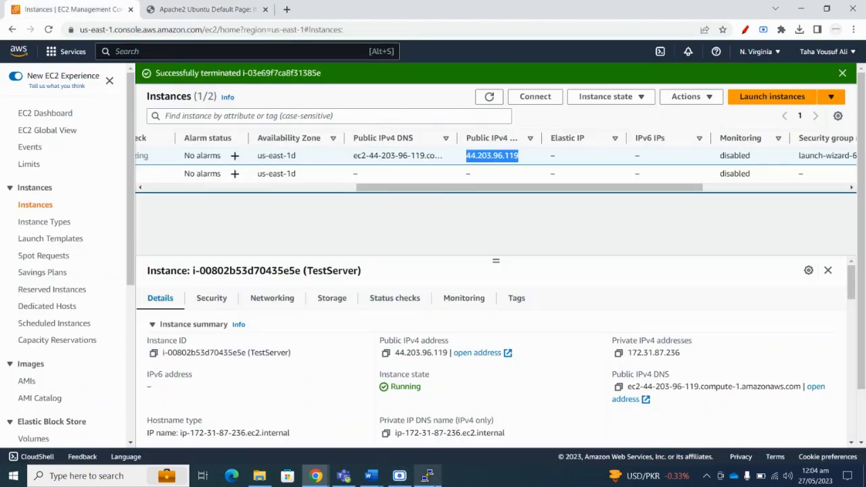
left_click(427, 475)
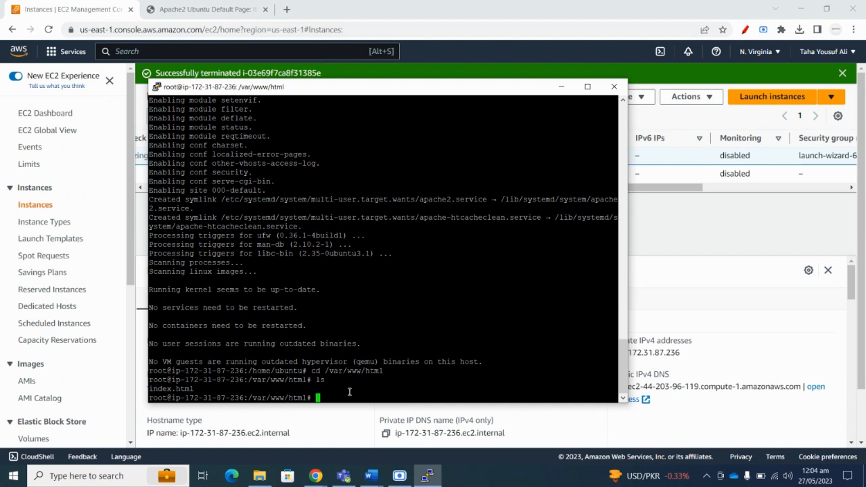
Rename the default index.html to _index.html with mv.
type("mv index.html ")
type("in")
key("Tab")
key("Left")
key("Left")
key("Left")
key("Left")
key("Left")
key("Left")
key("Left")
key("Left")
key("Left")
key("Left")
type("_")
key("Return")
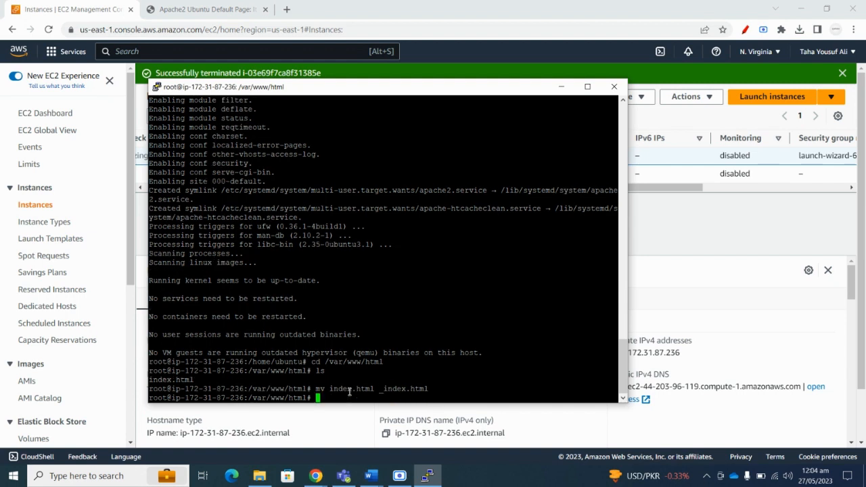
Create a new index.html in vi with an h1 heading of the author's first name and save it.
type("vi index.html")
key("Return")
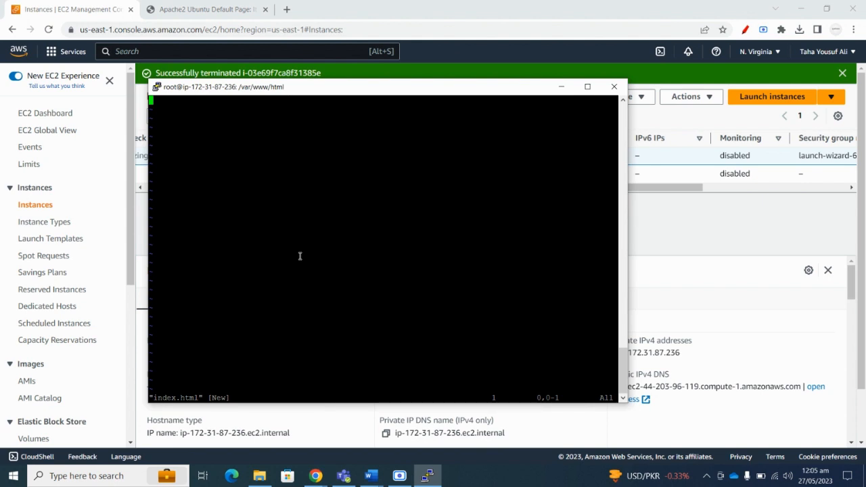
type("idd")
key("BackSpace")
key("BackSpace")
type("<")
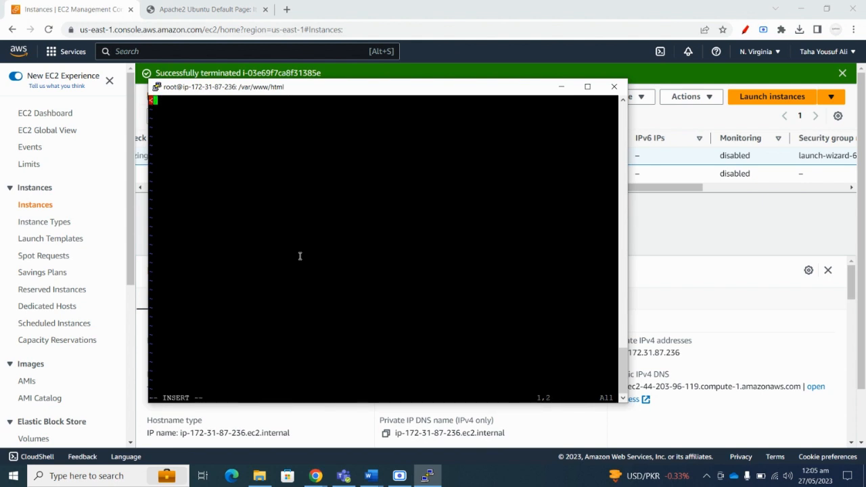
type("h1>Taha<h1")
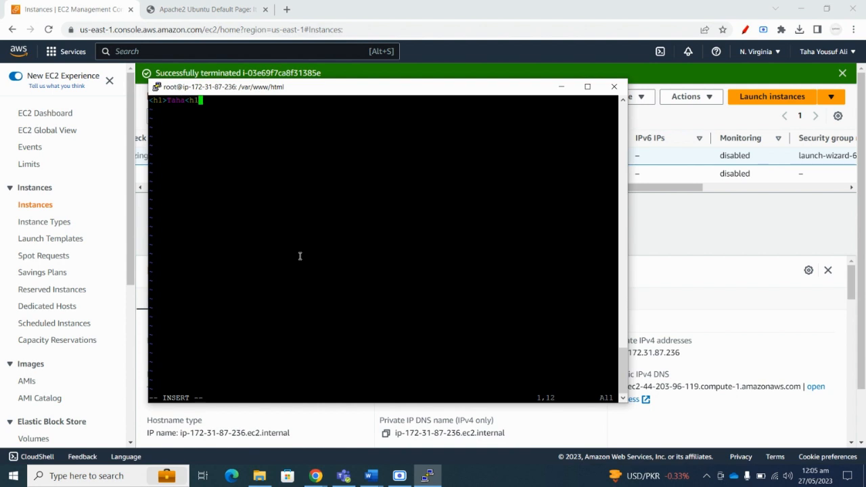
type("/>")
key("Escape")
type(":wq")
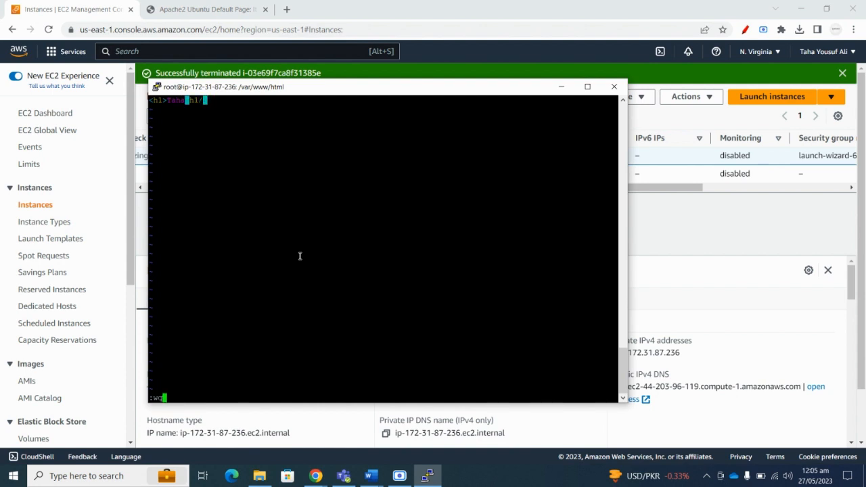
key("Return")
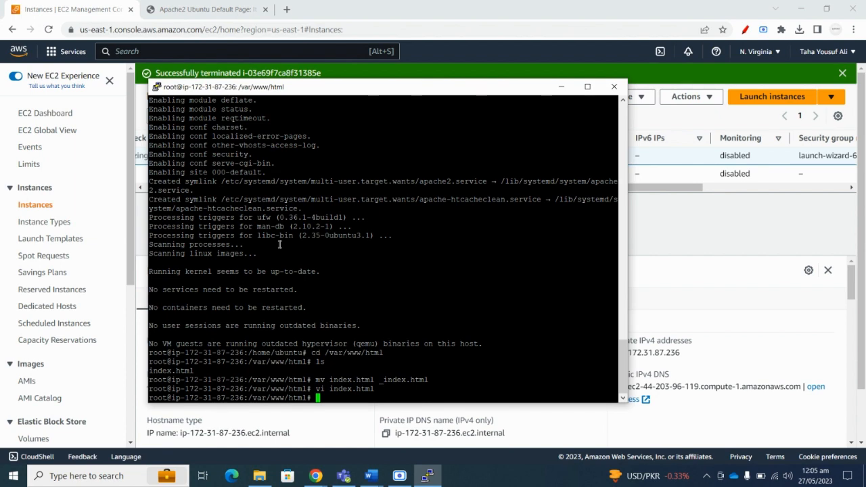
left_click(206, 10)
Reload the 44.203.96.119 page and check the new first-name heading.
left_click(49, 29)
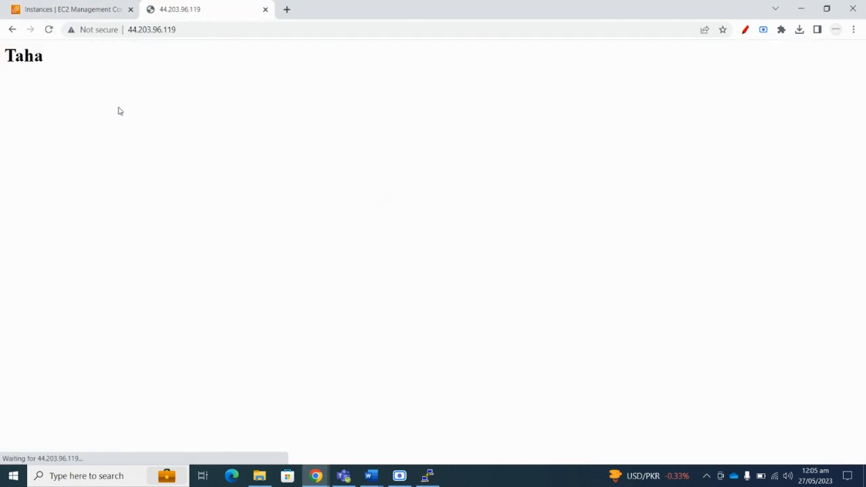
left_click_drag(61, 59, 2, 62)
left_click(95, 101)
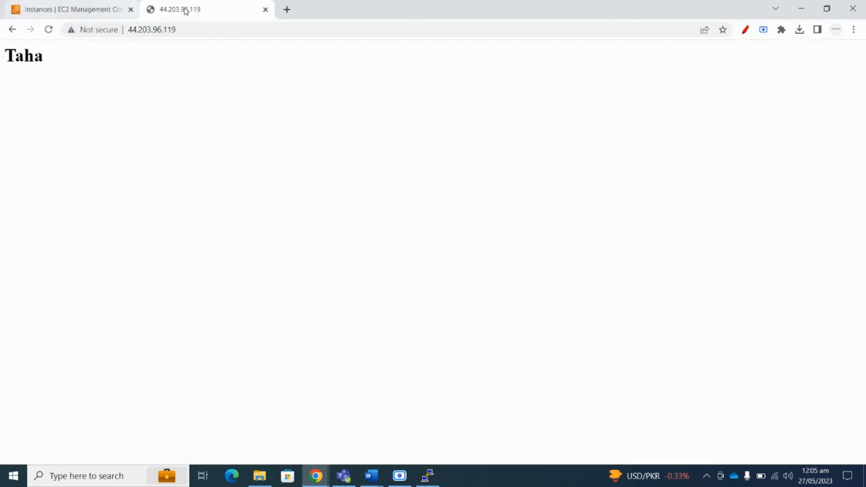
left_click(180, 29)
left_click(237, 91)
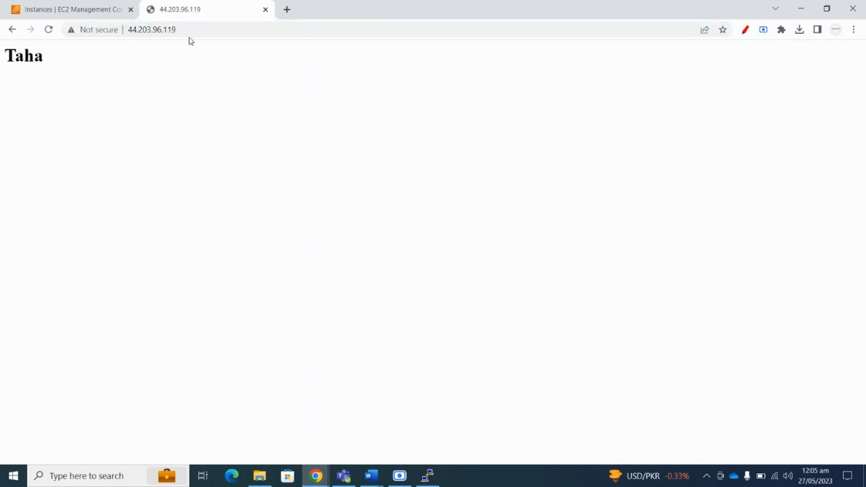
Return to the EC2 tab and bring the Assignment3 Word document forward.
left_click(91, 9)
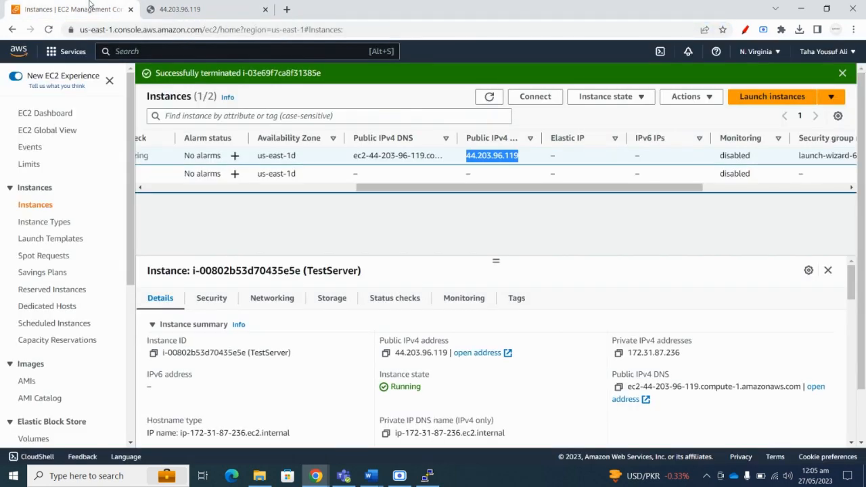
left_click(371, 476)
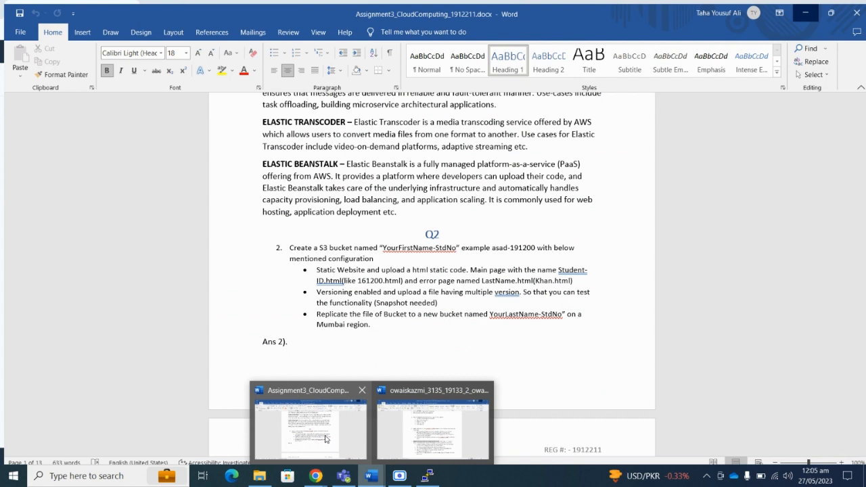
left_click(326, 439)
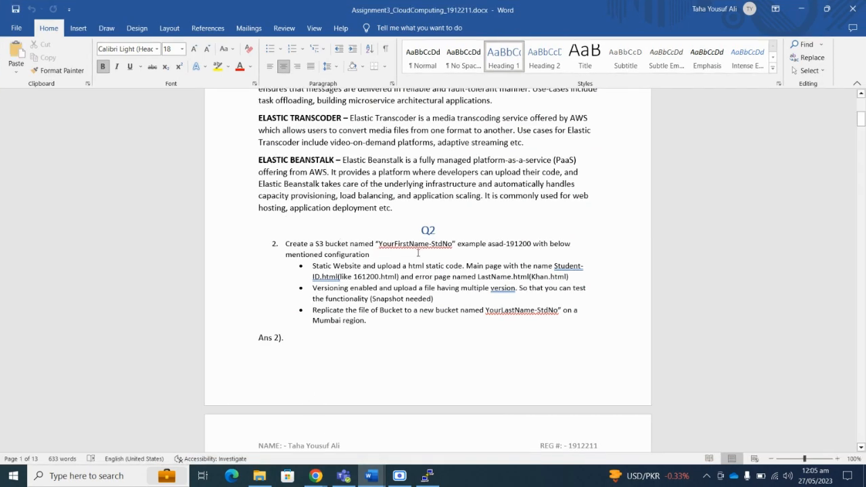
Scroll Assignment3 to Q3, highlight the yourfullname.com requirement, then minimize Word.
scroll(377, 271, "down", 3)
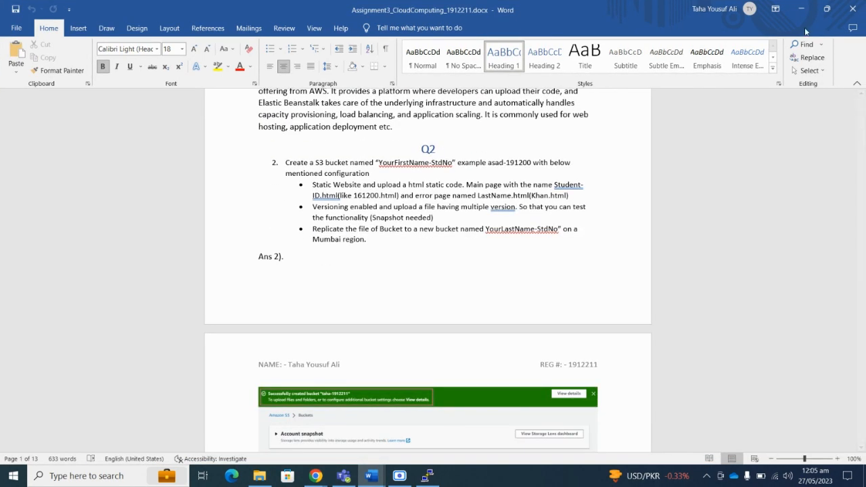
scroll(382, 212, "down", 20)
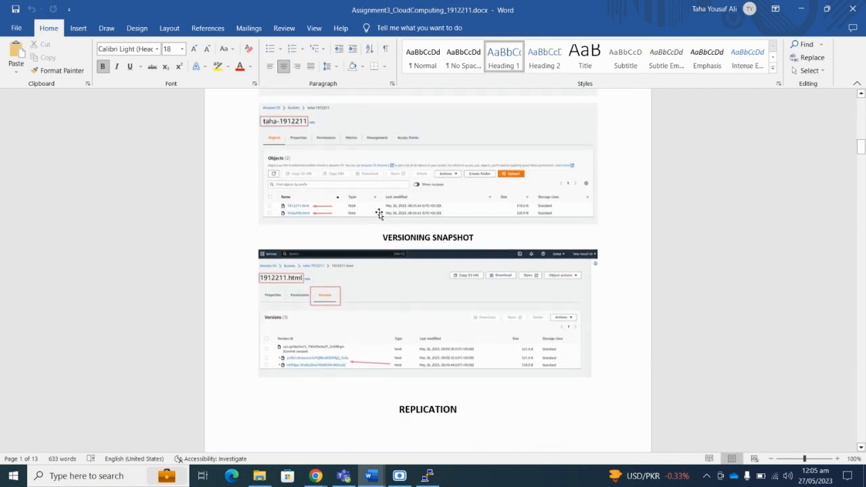
scroll(382, 212, "down", 20)
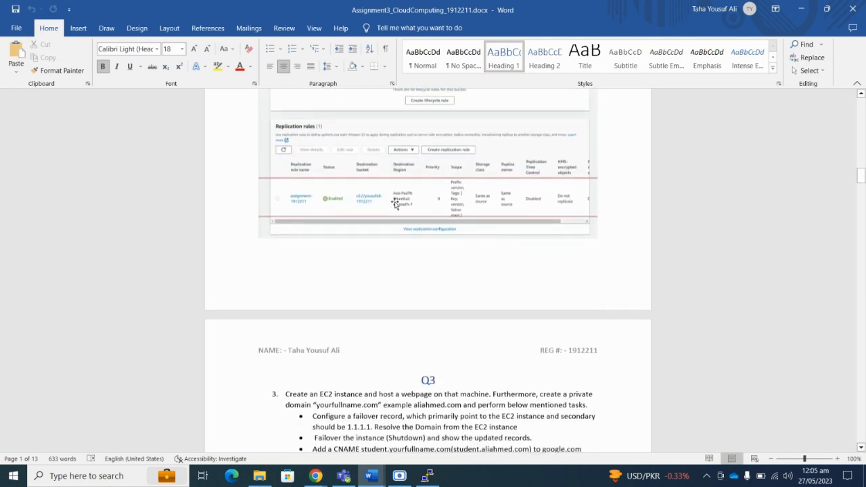
scroll(409, 197, "down", 1)
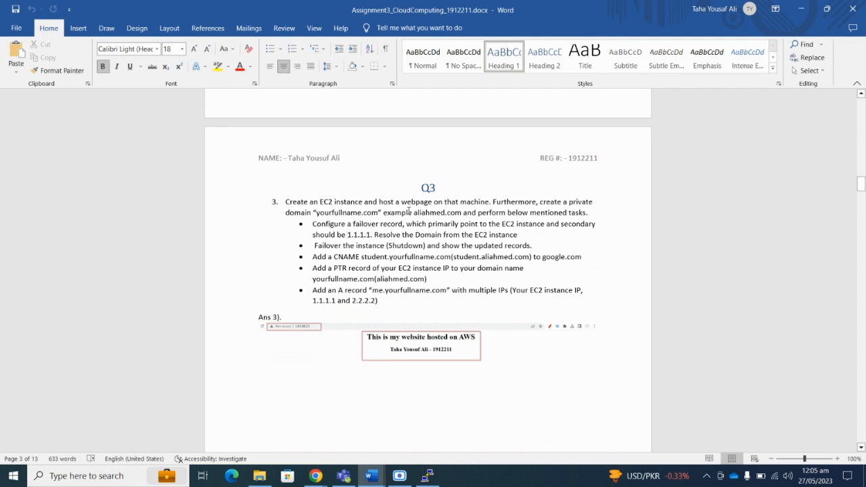
left_click_drag(313, 212, 412, 214)
left_click(346, 216)
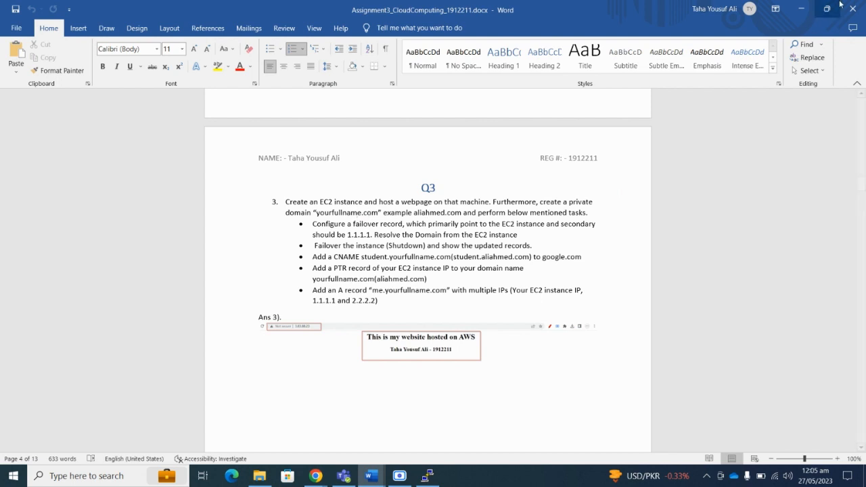
left_click(803, 9)
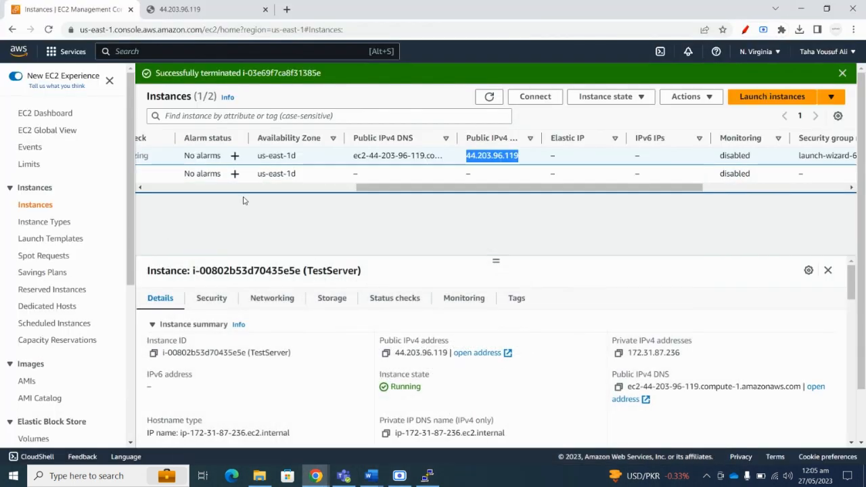
Search rout53 to open Route 53 and begin creating a hosted zone.
left_click(146, 52)
type("rout53")
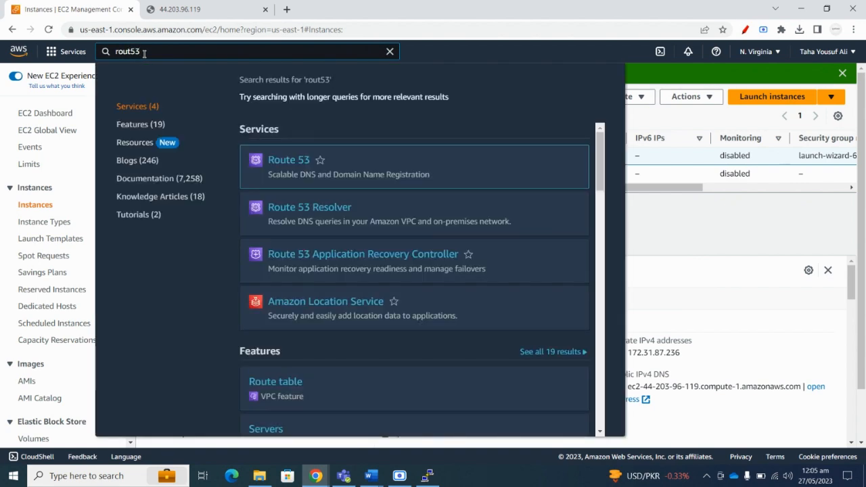
left_click(296, 160)
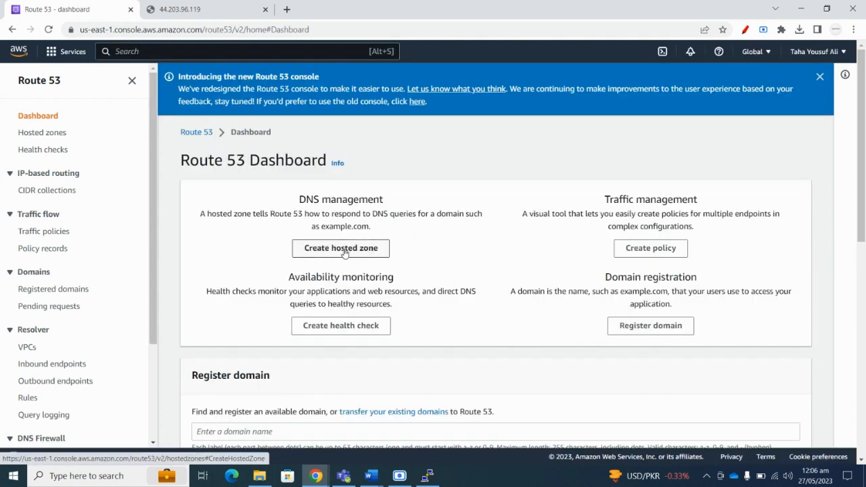
left_click(346, 253)
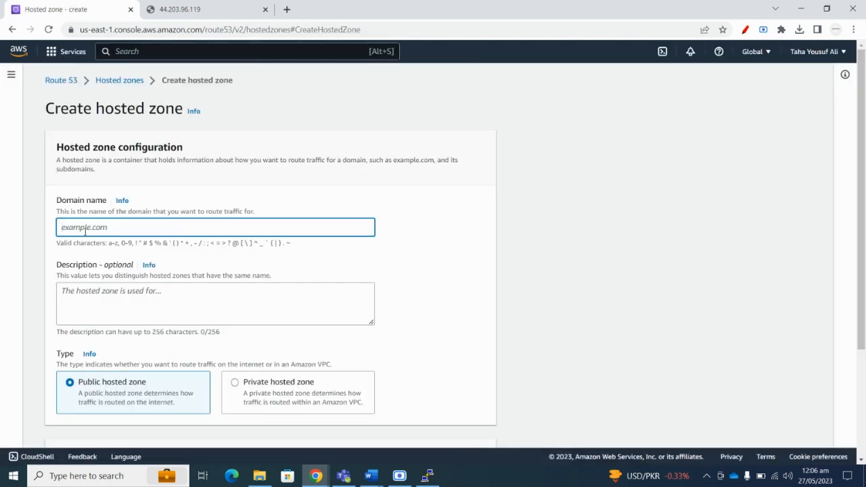
Name the zone tahayousufali.com, describe it as 'Exposing website', and make it private.
type("taa")
type("ayousufali.com")
scroll(95, 210, "down", 2)
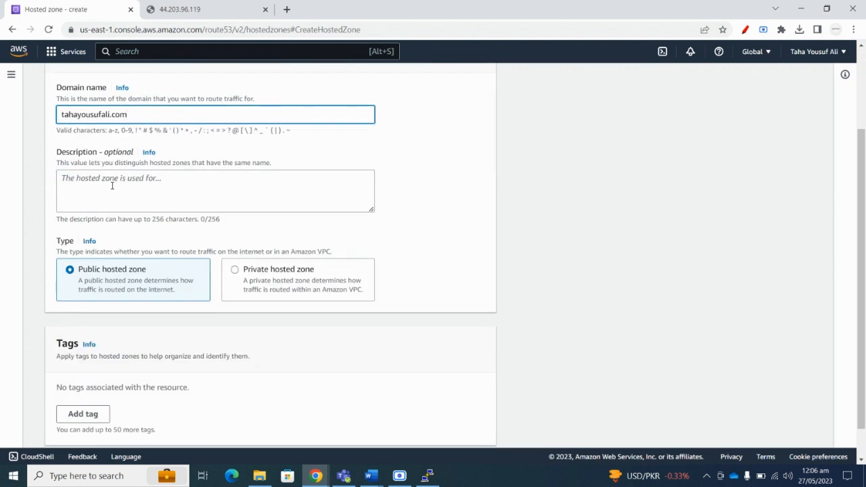
left_click(112, 187)
type("E")
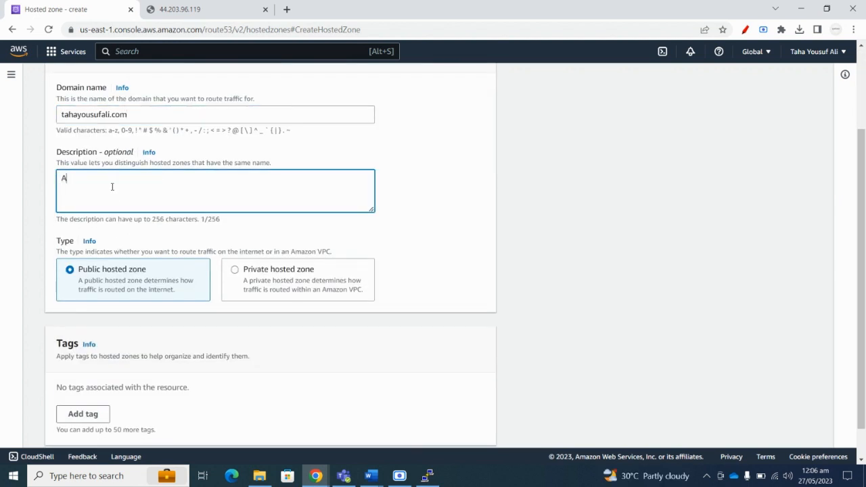
key("BackSpace")
type("Exposing website")
scroll(117, 187, "down", 1)
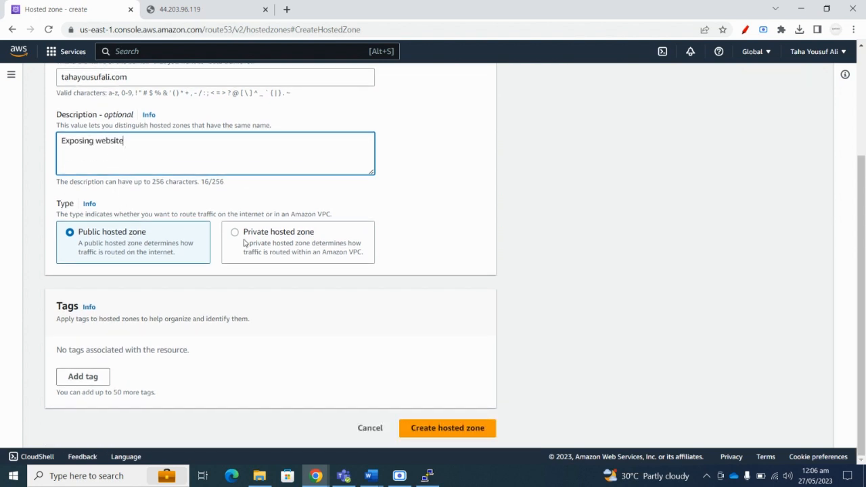
left_click(247, 242)
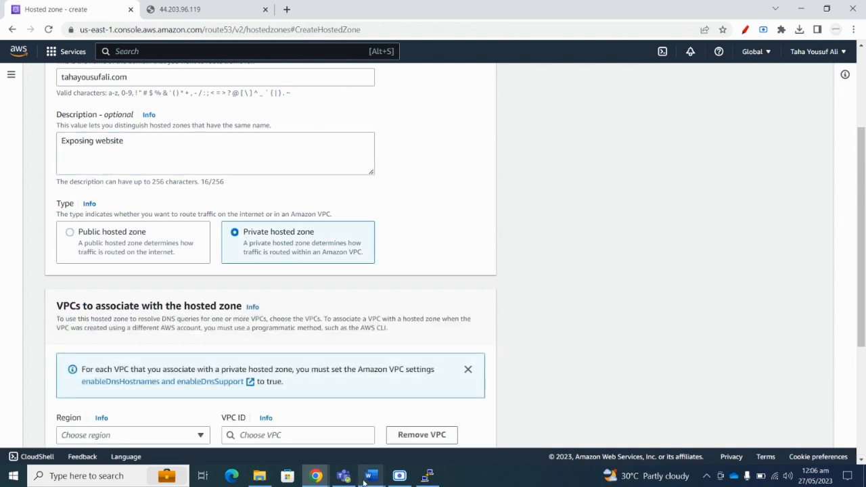
Check the yourfullname.com domain requirement in the Assignment3 brief.
mouse_move(364, 479)
left_click(337, 430)
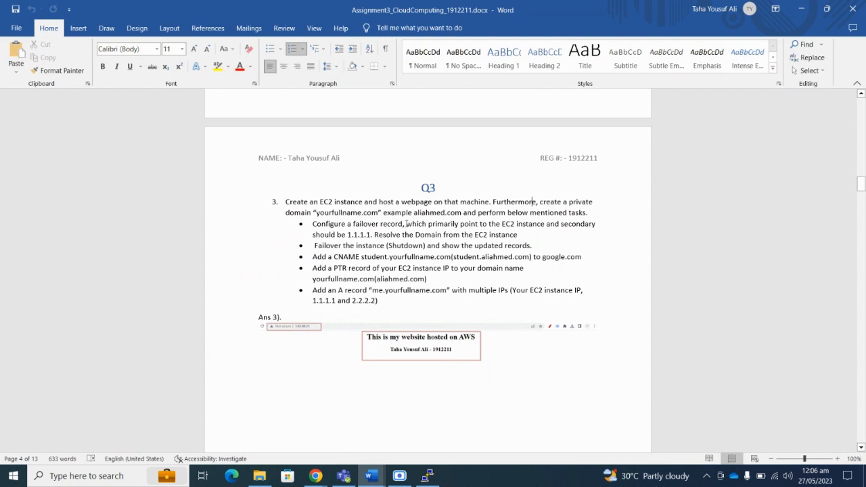
left_click_drag(315, 213, 413, 212)
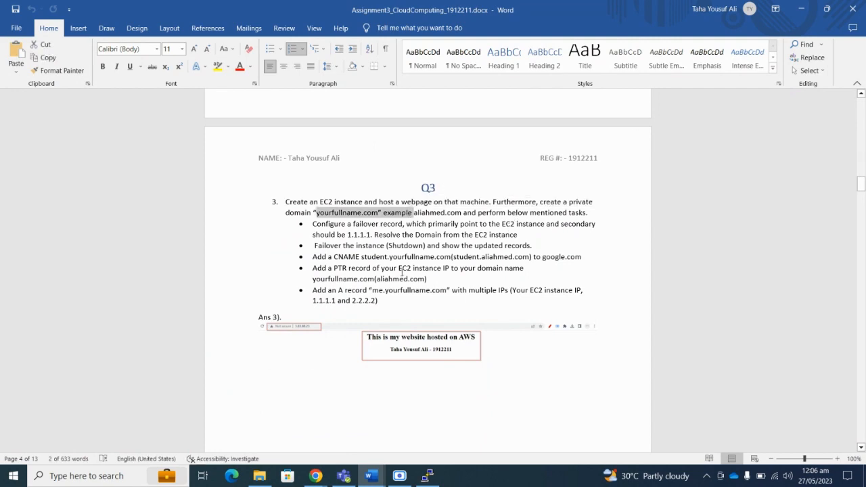
left_click(800, 9)
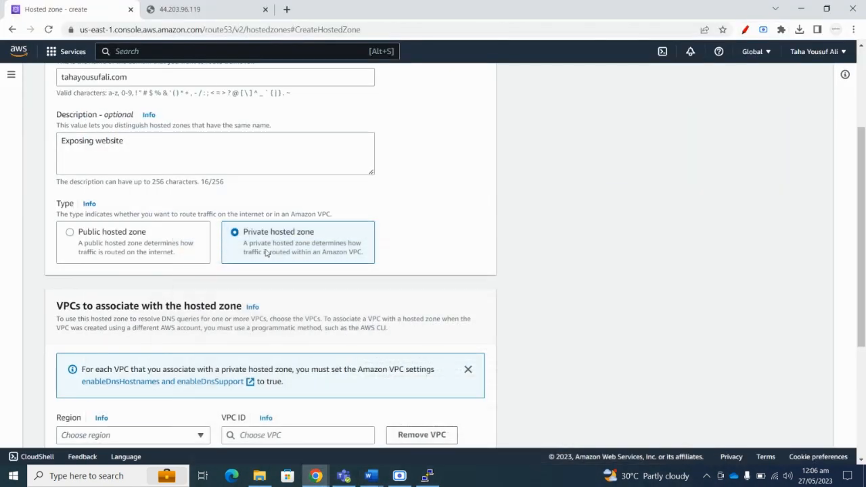
Associate the zone with the second VPC in US East (N. Virginia) and create it.
scroll(129, 211, "down", 1)
scroll(128, 210, "down", 3)
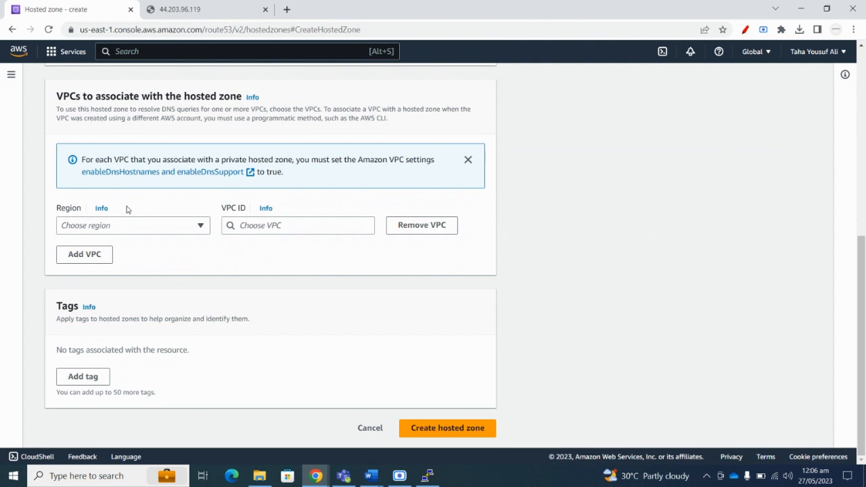
left_click(191, 227)
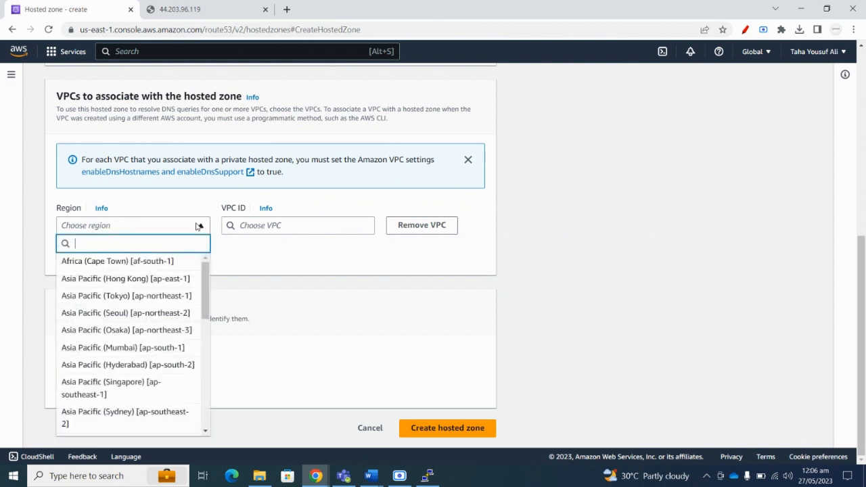
left_click(198, 226)
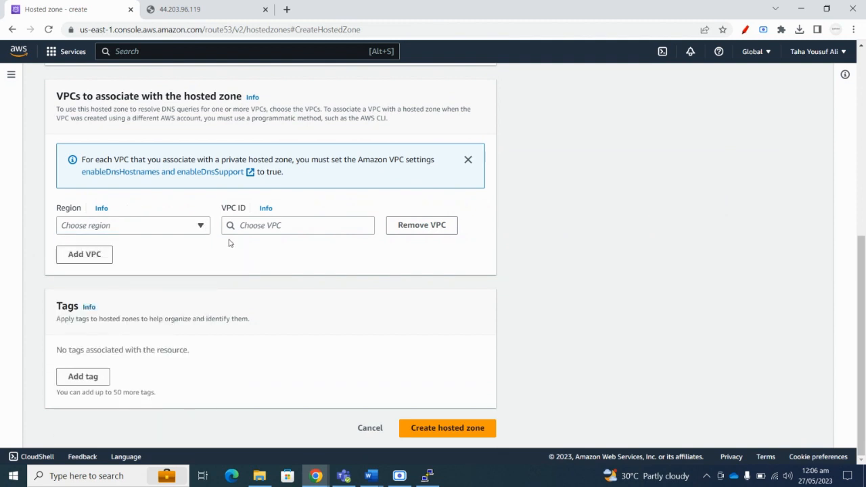
left_click(190, 227)
scroll(140, 300, "down", 5)
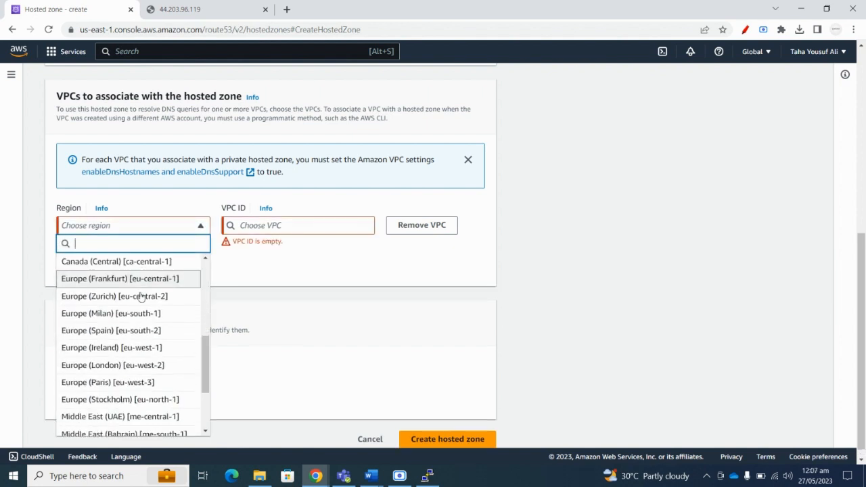
scroll(138, 359, "down", 2)
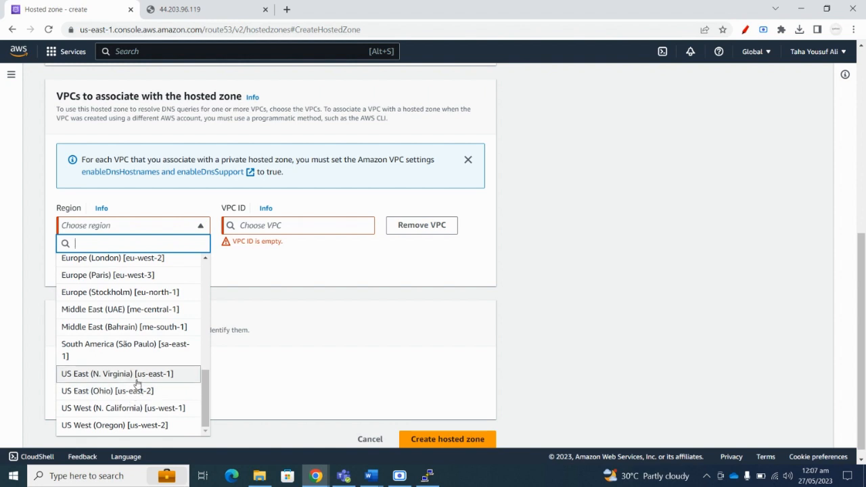
left_click(135, 379)
left_click(282, 231)
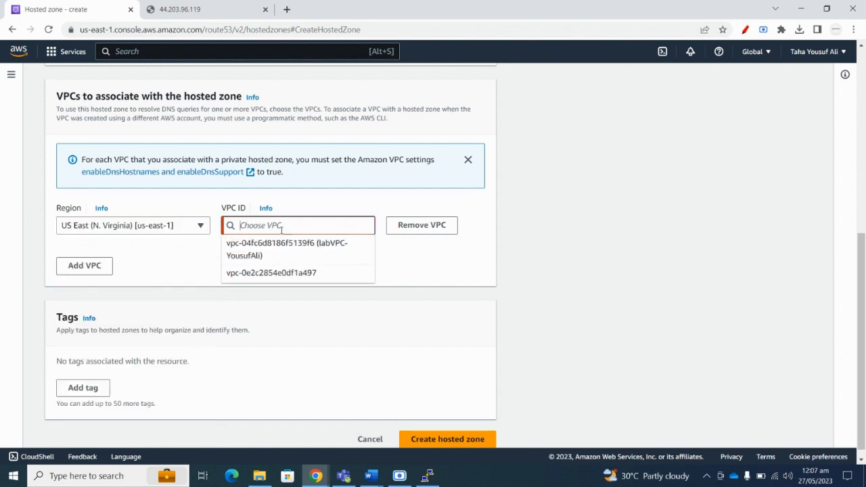
left_click(263, 271)
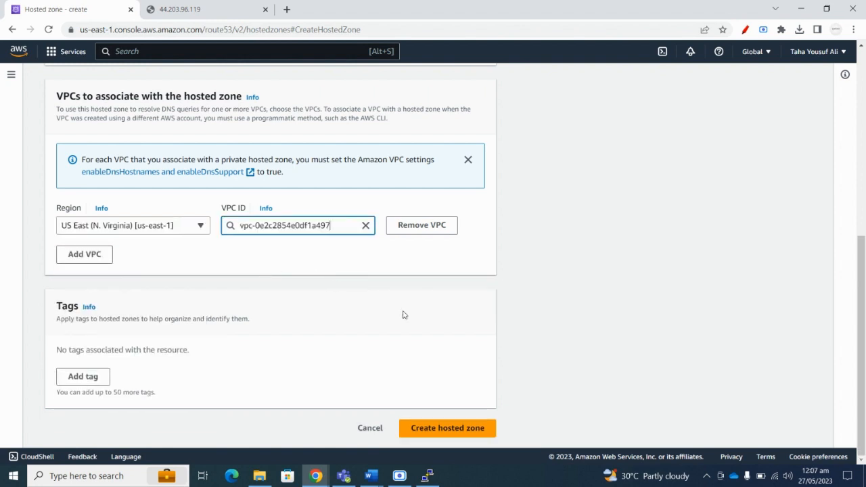
left_click(423, 428)
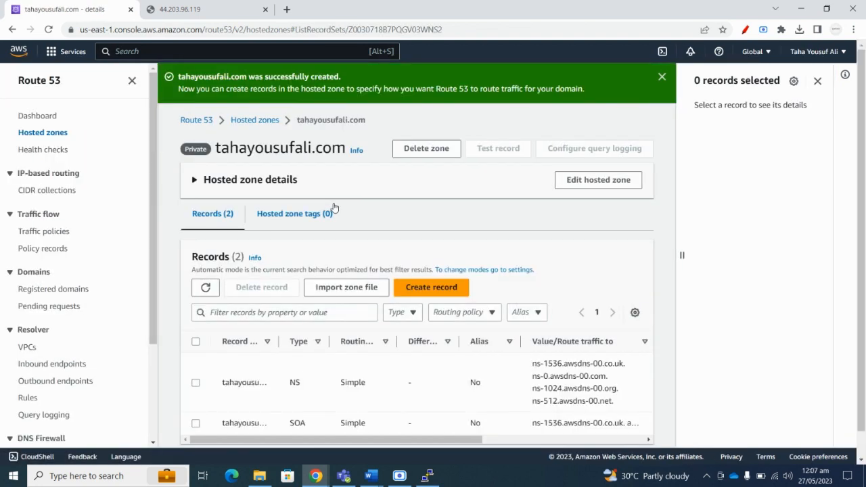
scroll(342, 255, "down", 1)
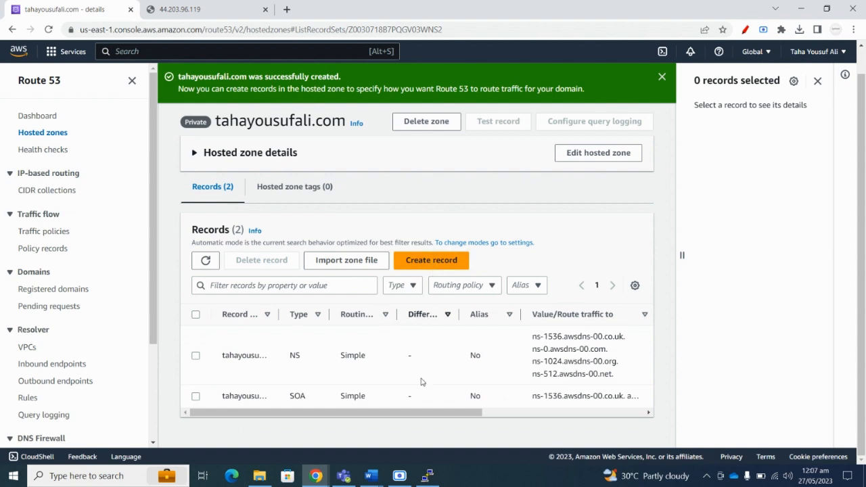
mouse_move(373, 476)
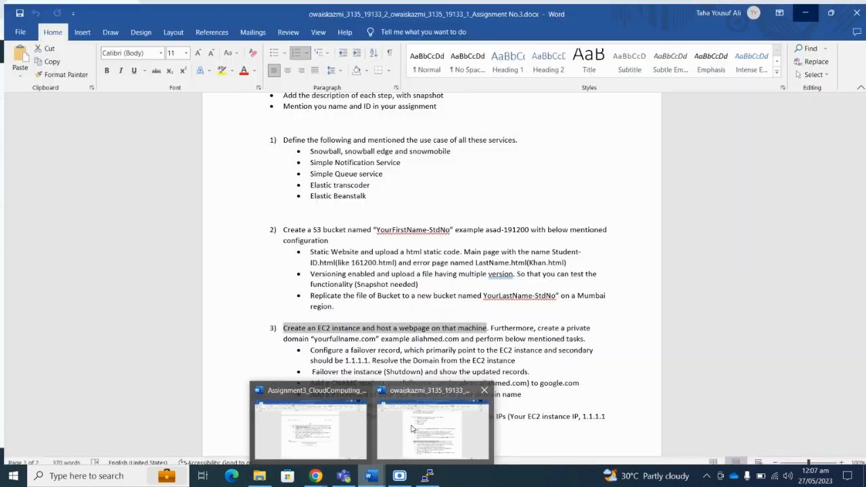
left_click(413, 428)
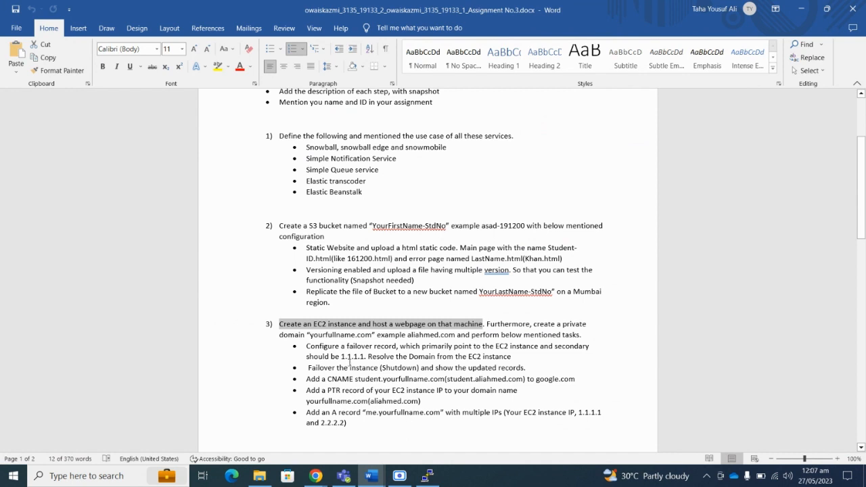
left_click_drag(318, 347, 539, 347)
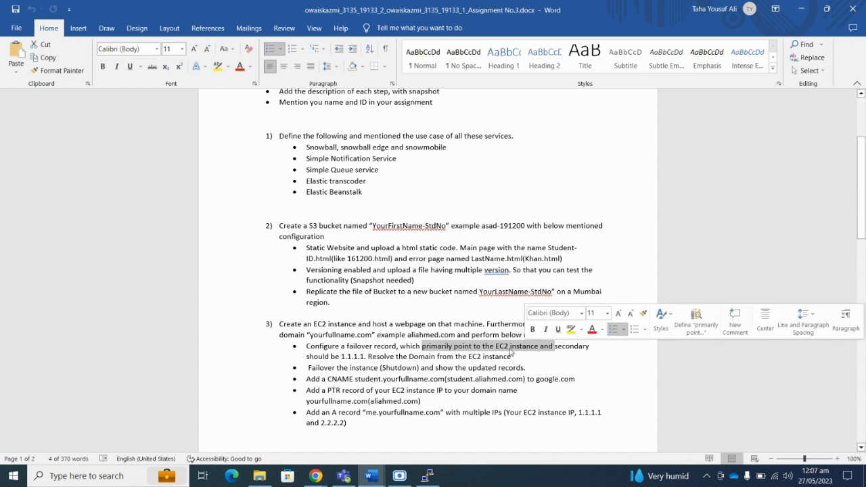
left_click_drag(331, 356, 371, 357)
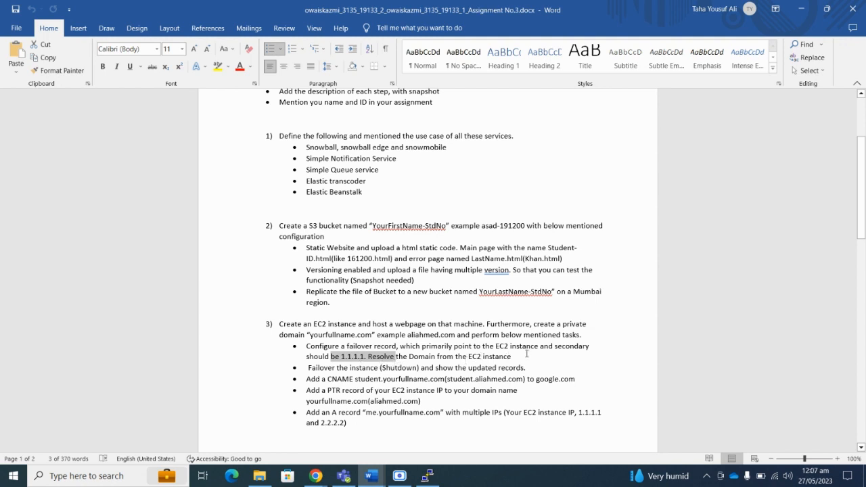
left_click_drag(526, 354, 452, 357)
left_click(341, 356)
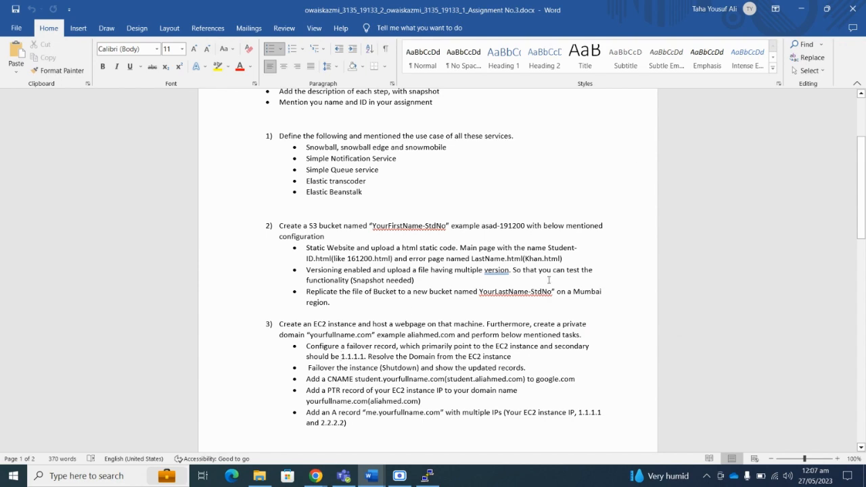
left_click_drag(332, 346, 421, 347)
left_click(801, 9)
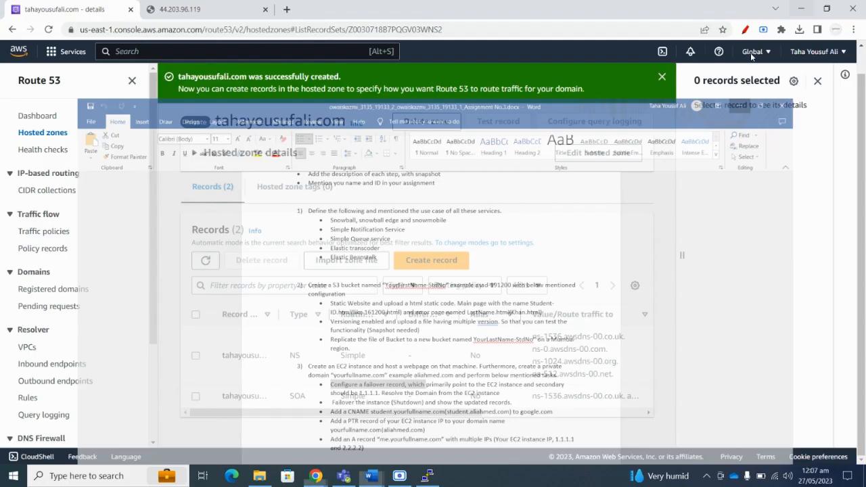
Start a new record with Failover routing policy and Primary failover record type.
left_click(424, 271)
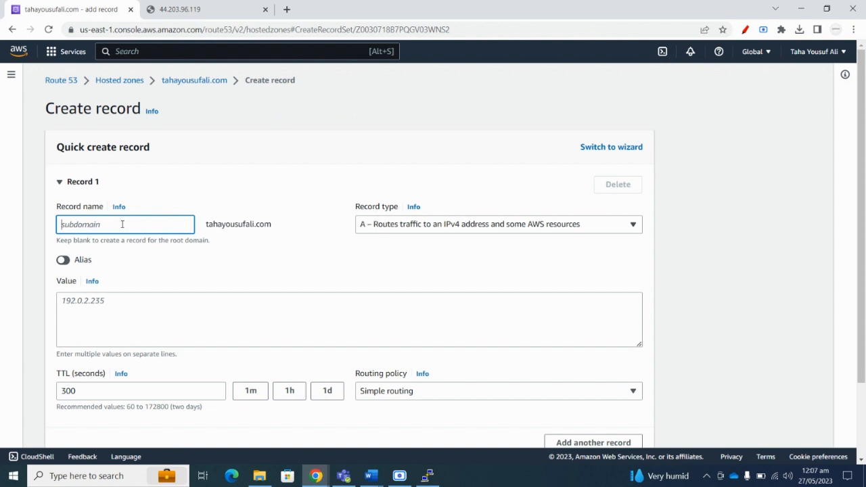
left_click(120, 306)
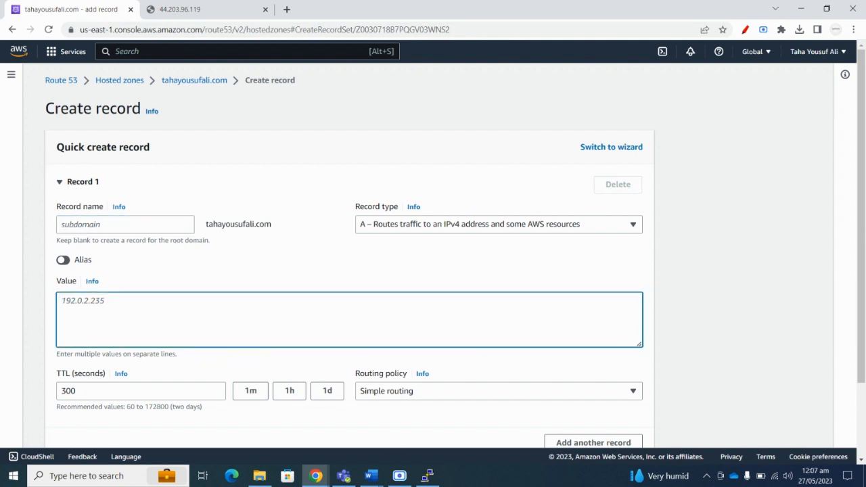
scroll(254, 239, "down", 2)
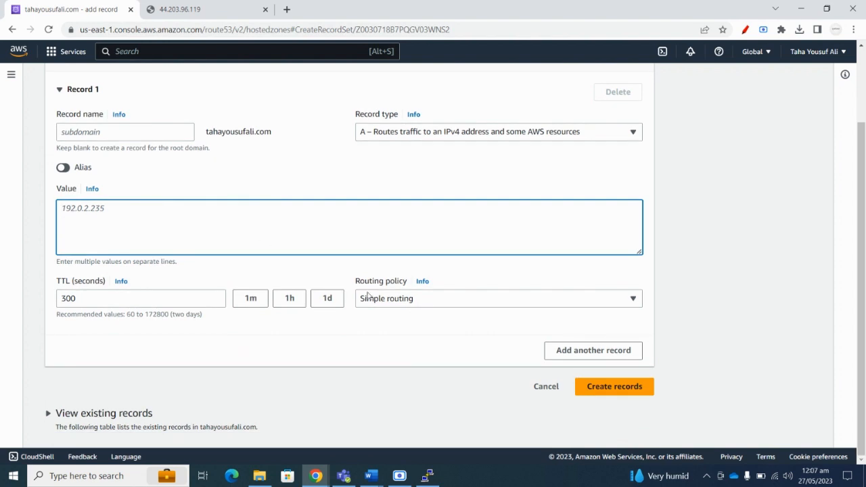
left_click(368, 295)
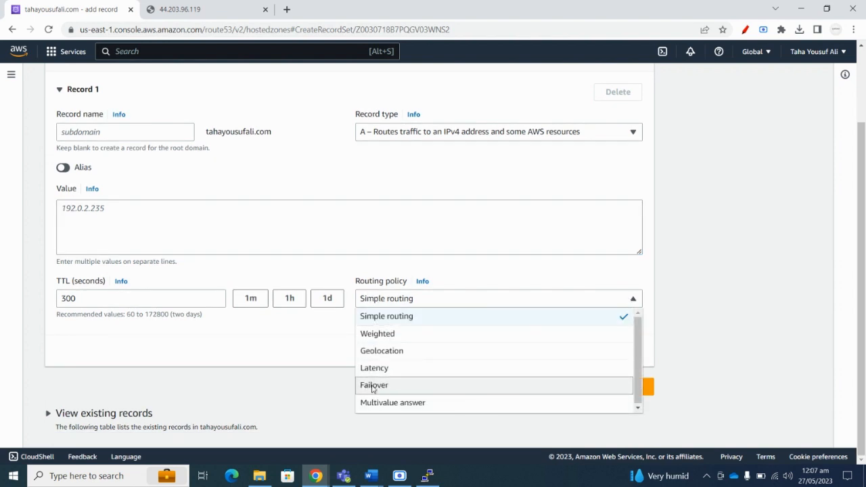
left_click(372, 388)
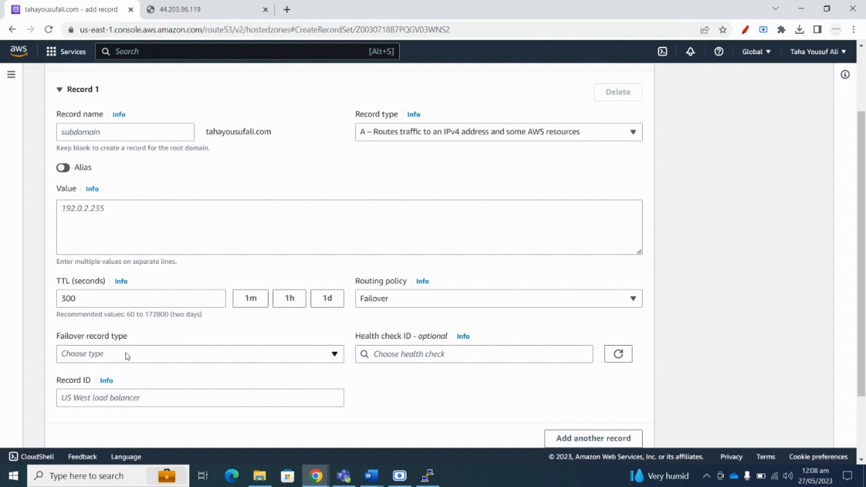
scroll(128, 353, "down", 2)
left_click(153, 265)
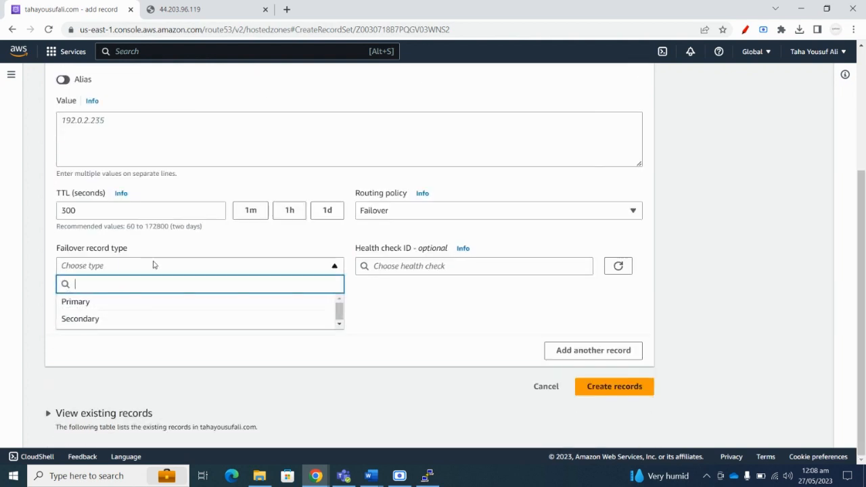
left_click(117, 304)
scroll(161, 303, "up", 3)
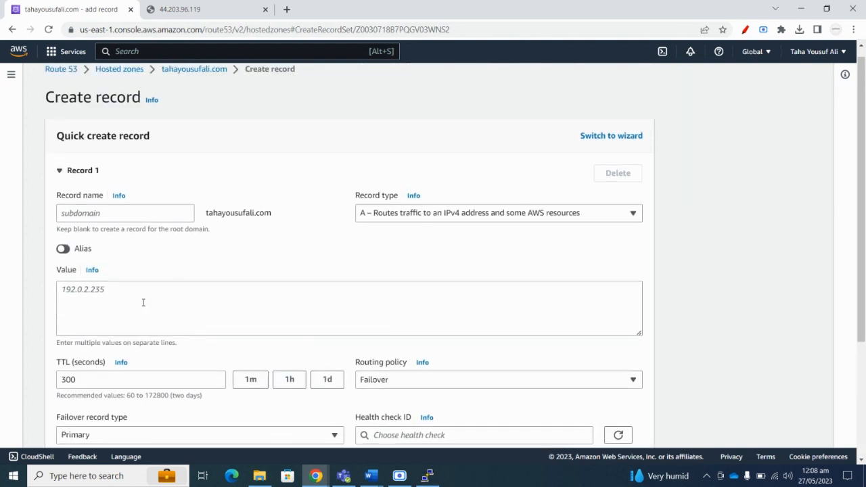
Set the record value to the instance address 44.203.96.119, copied from the webpage tab.
left_click(180, 8)
left_click(179, 29)
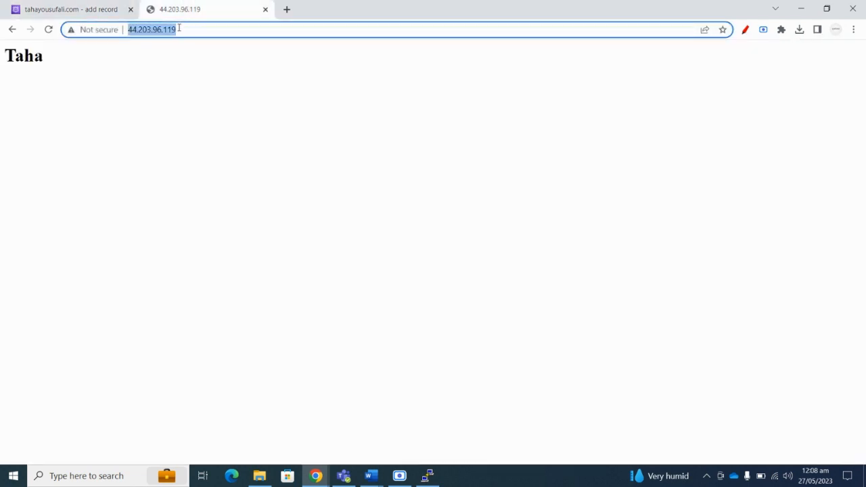
key("ctrl+c")
left_click(72, 9)
left_click(116, 309)
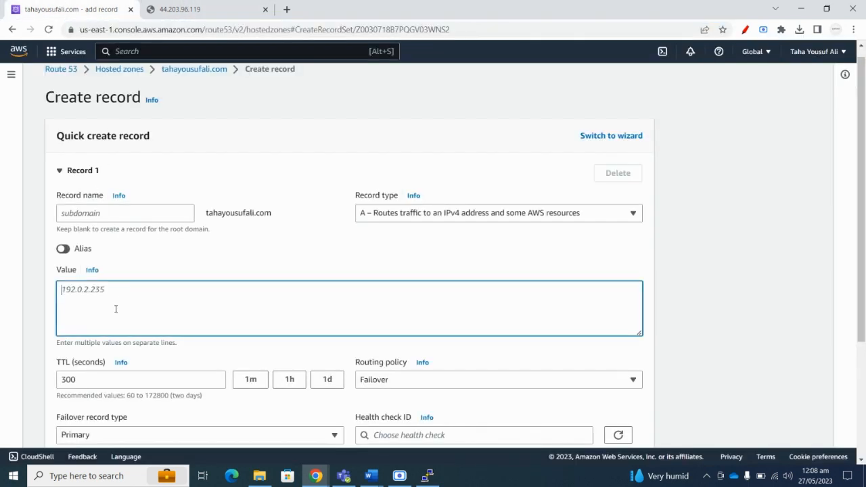
key("ctrl+v")
key("BackSpace")
left_click_drag(88, 293, 54, 295)
key("BackSpace")
type("4")
scroll(219, 238, "down", 3)
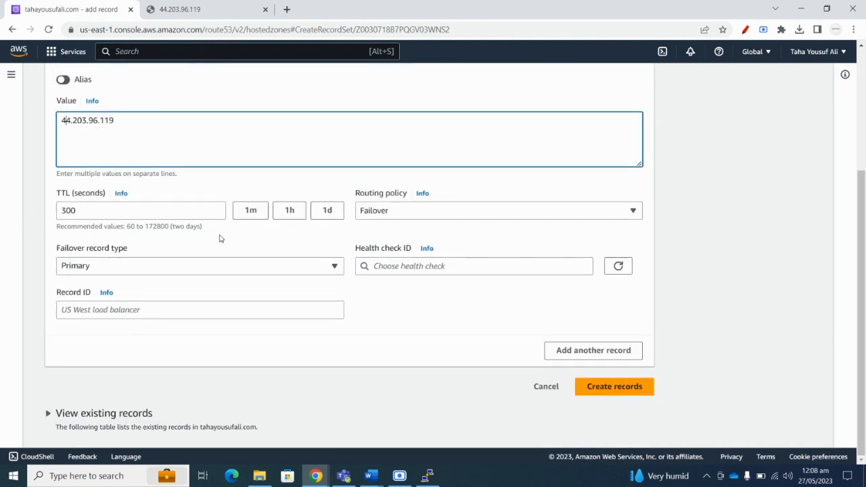
Look for a health check to attach and open the health check console in a new tab.
left_click(466, 267)
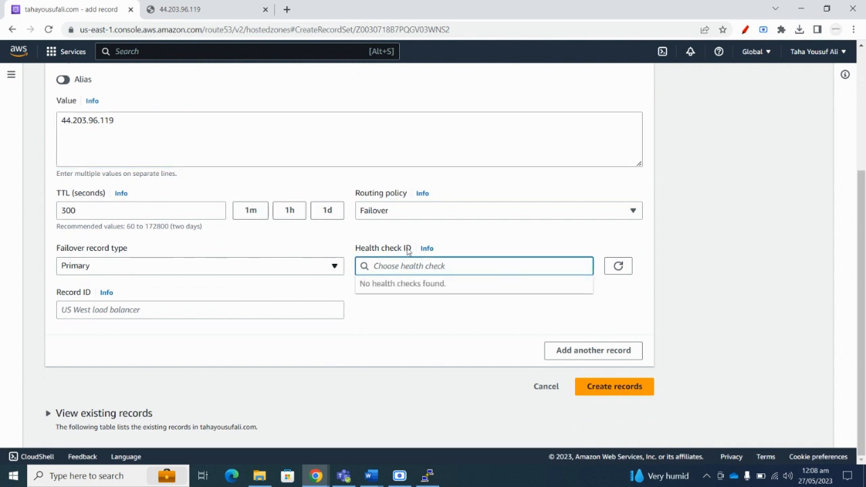
left_click(461, 241)
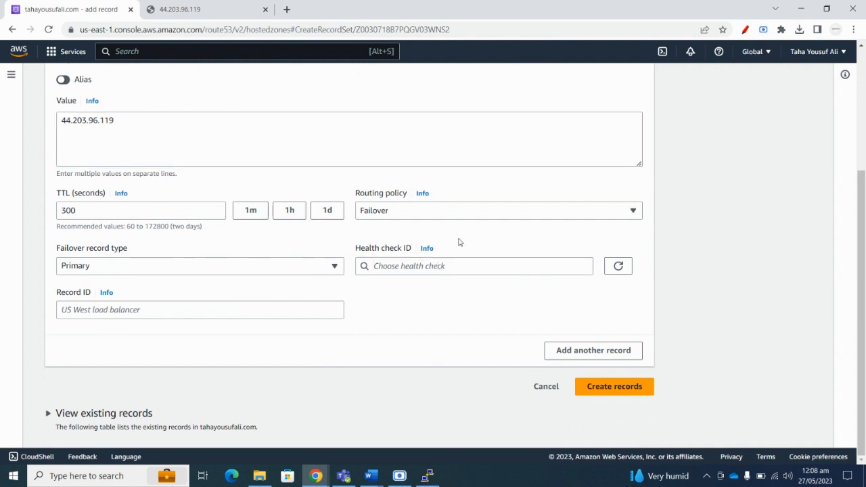
left_click(440, 265)
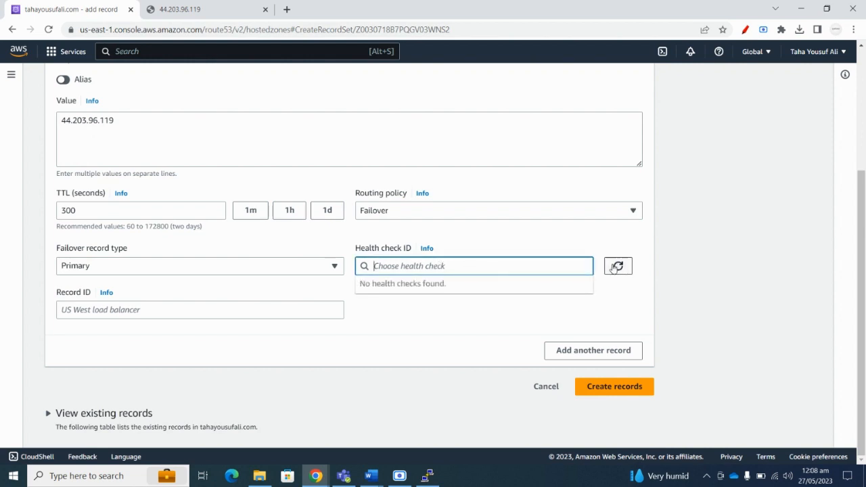
left_click(428, 249)
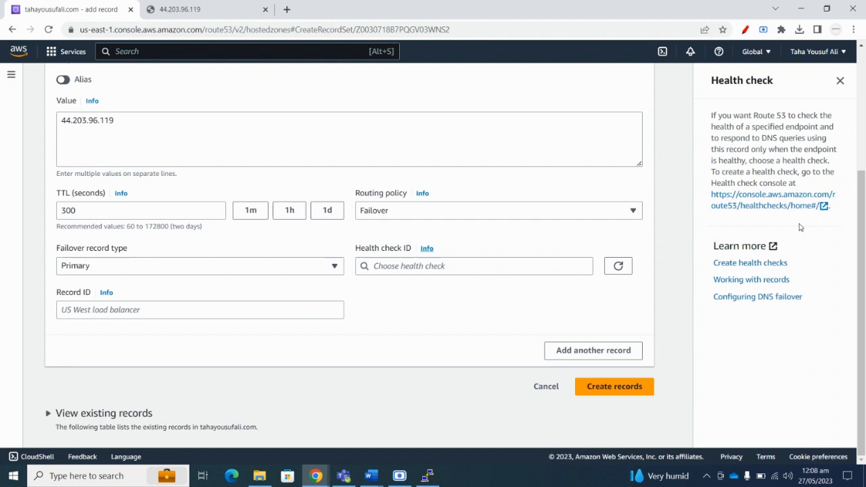
left_click(768, 207)
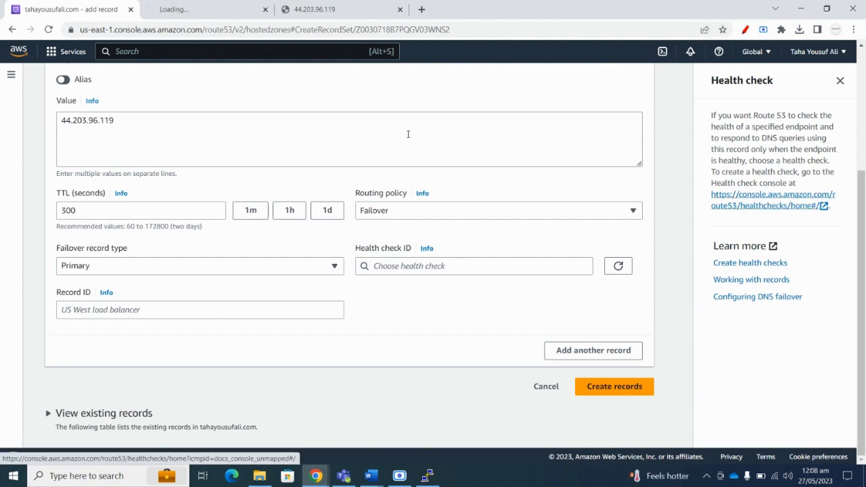
Start a health check named testhealthcheck with endpoint IP 44.203.96.119.
left_click(195, 6)
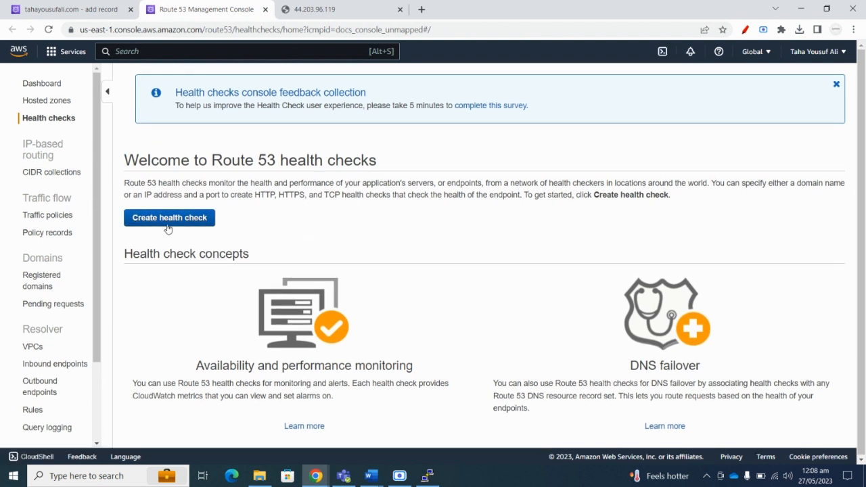
left_click(169, 217)
left_click(423, 180)
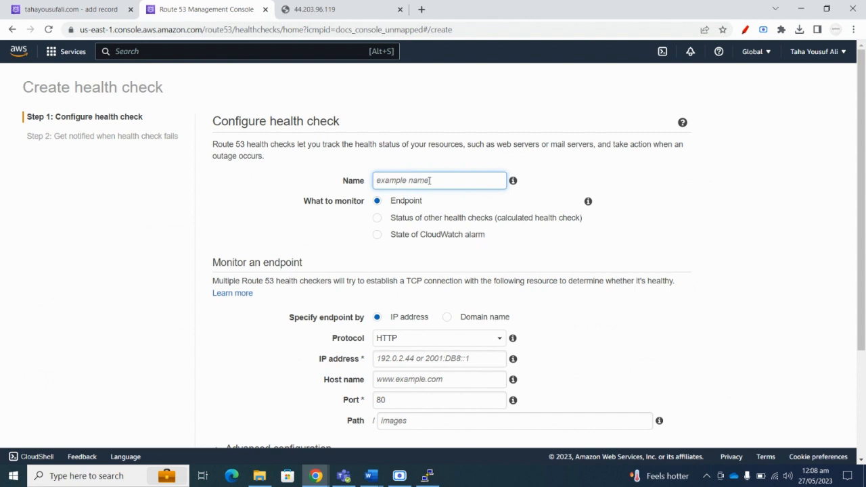
type("testhealthcheck")
scroll(384, 220, "down", 2)
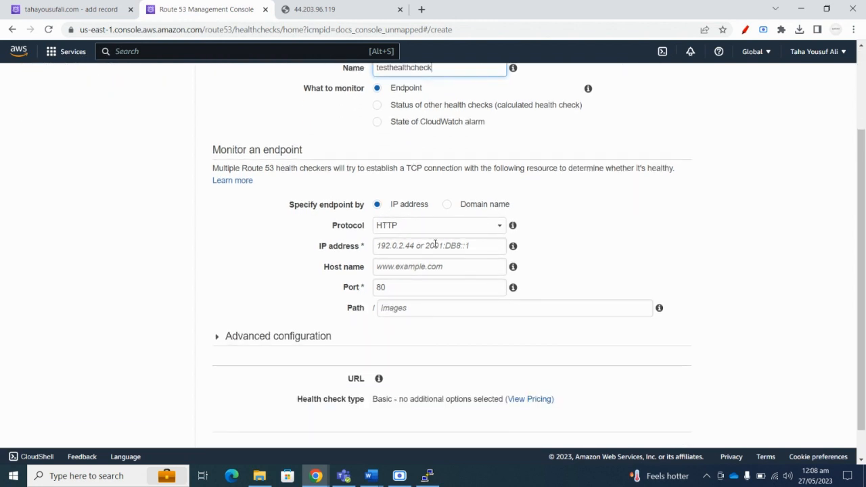
left_click(436, 245)
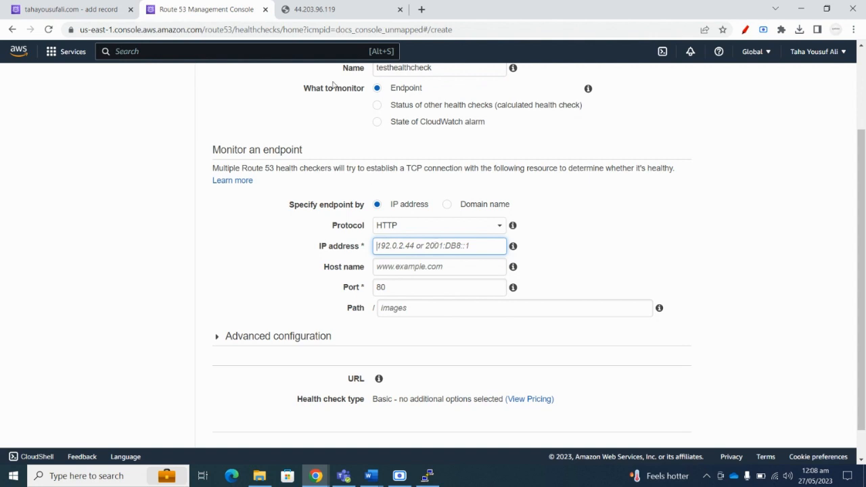
left_click(311, 9)
left_click(213, 8)
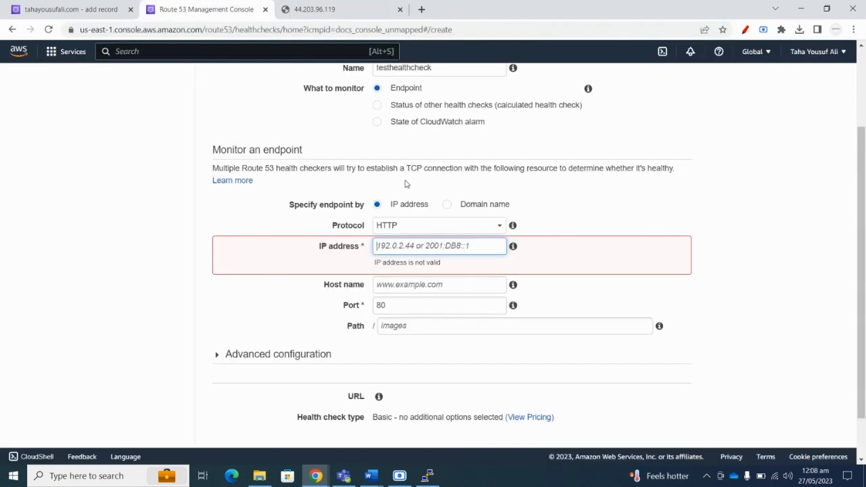
key("ctrl+v")
key("BackSpace")
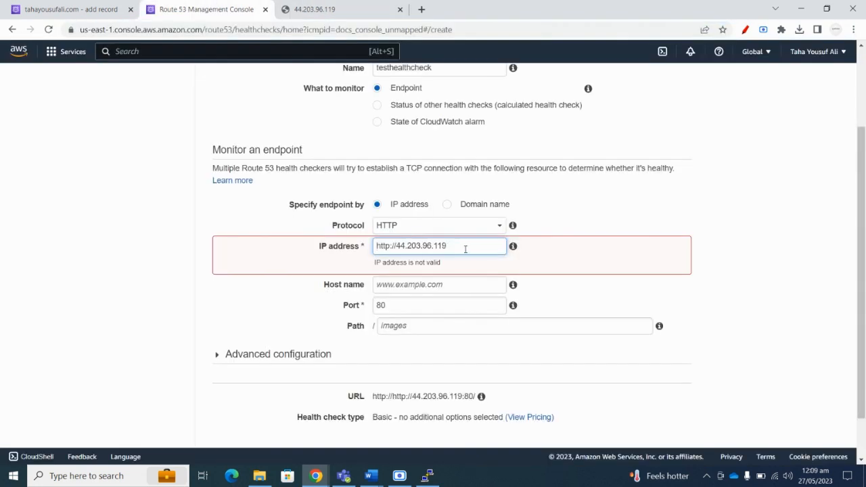
left_click_drag(398, 246, 361, 247)
key("BackSpace")
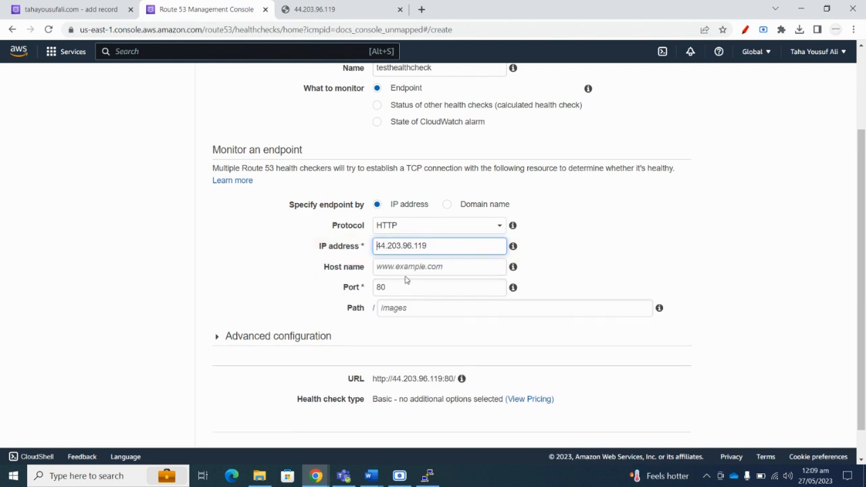
Set host name tahayousufali.com and port 80, then create the health check.
left_click(434, 268)
type("taha")
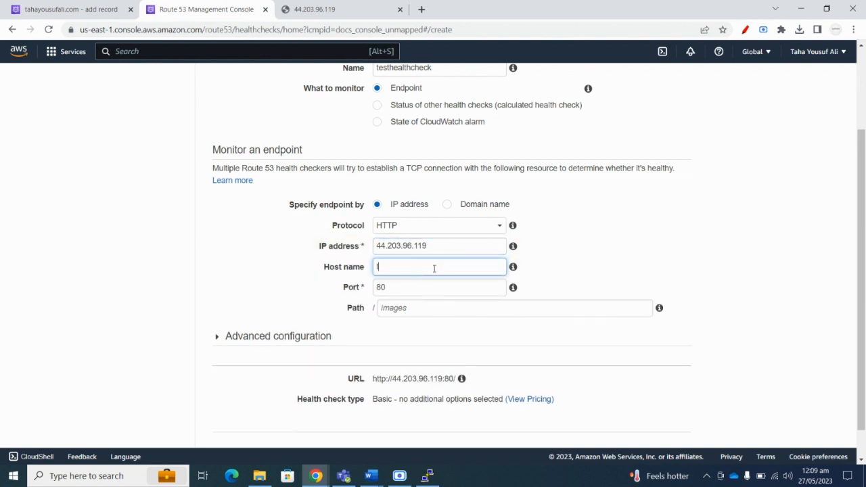
type("yousufali.com")
left_click(413, 287)
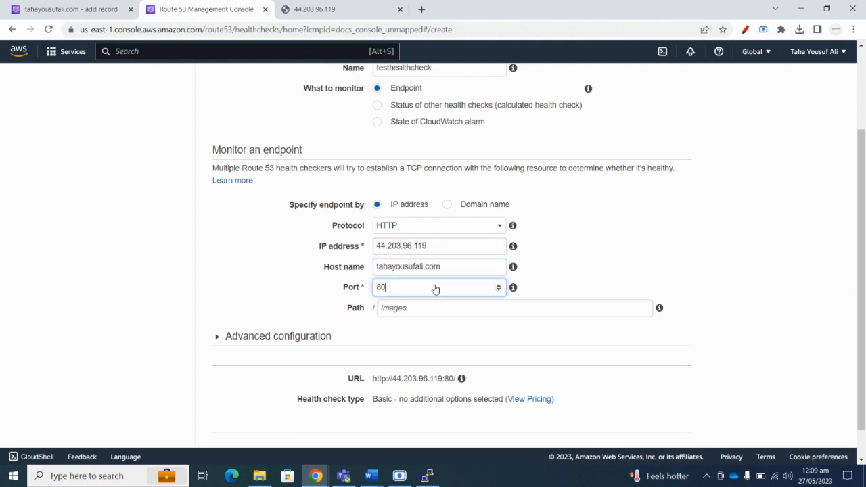
left_click(296, 9)
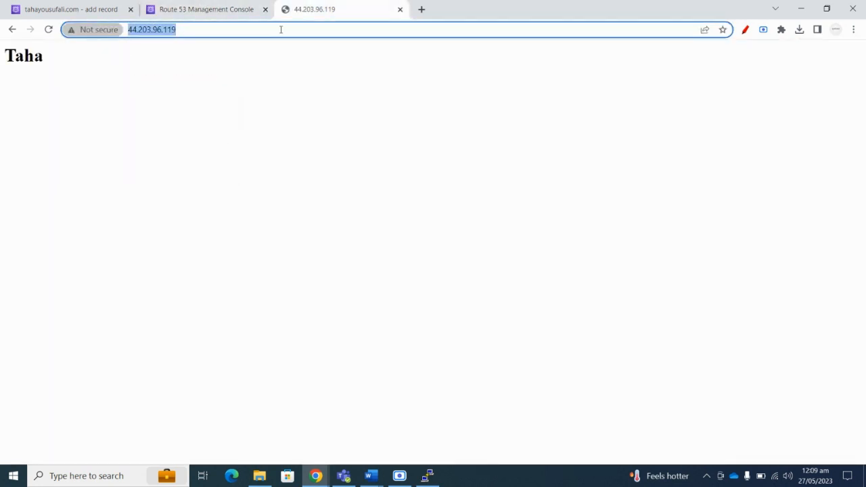
left_click(205, 9)
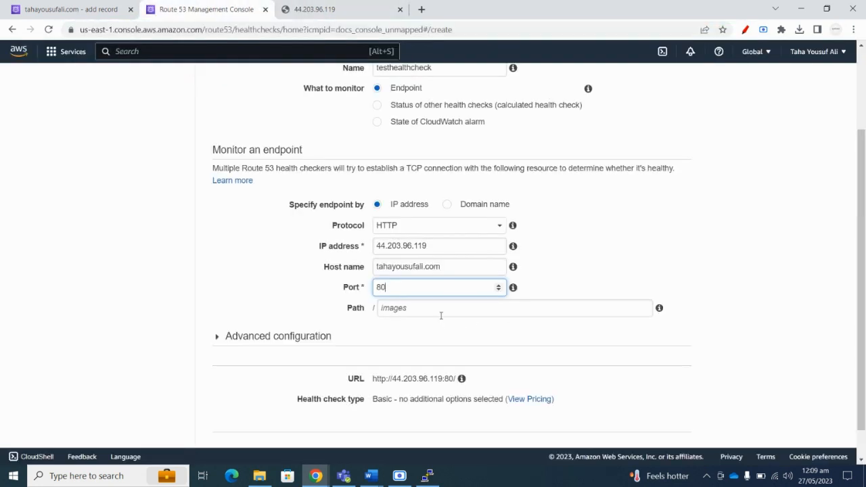
scroll(441, 317, "down", 1)
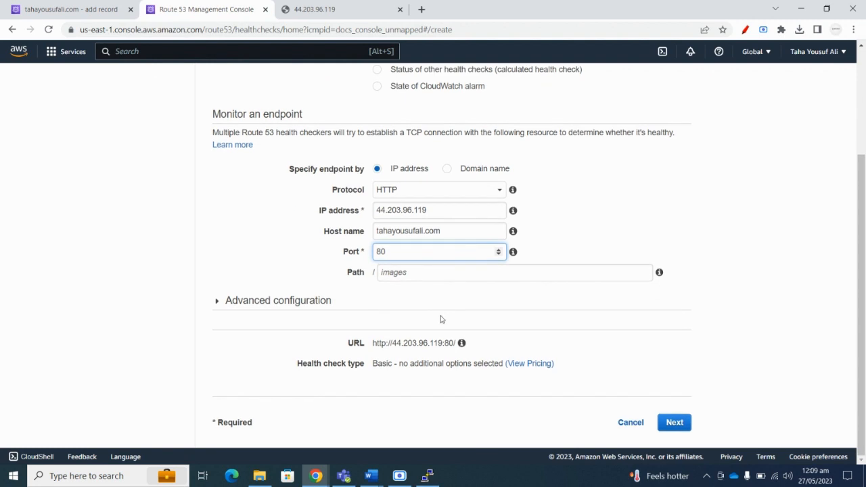
left_click(673, 431)
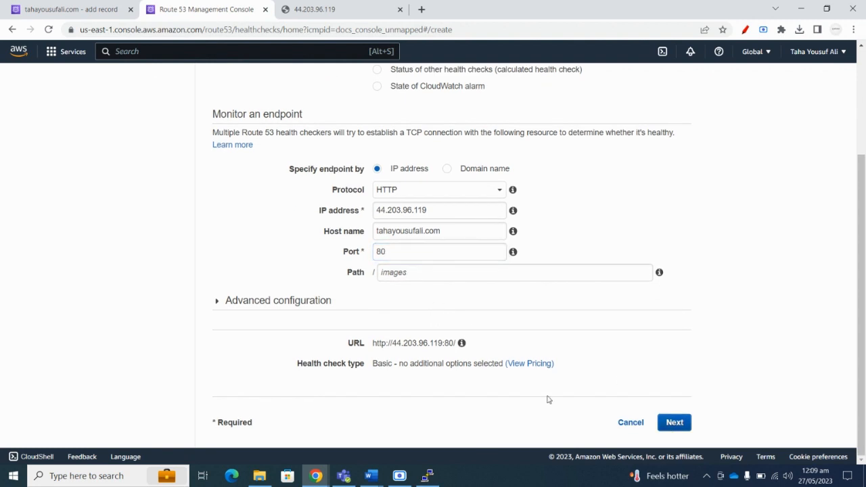
left_click(643, 243)
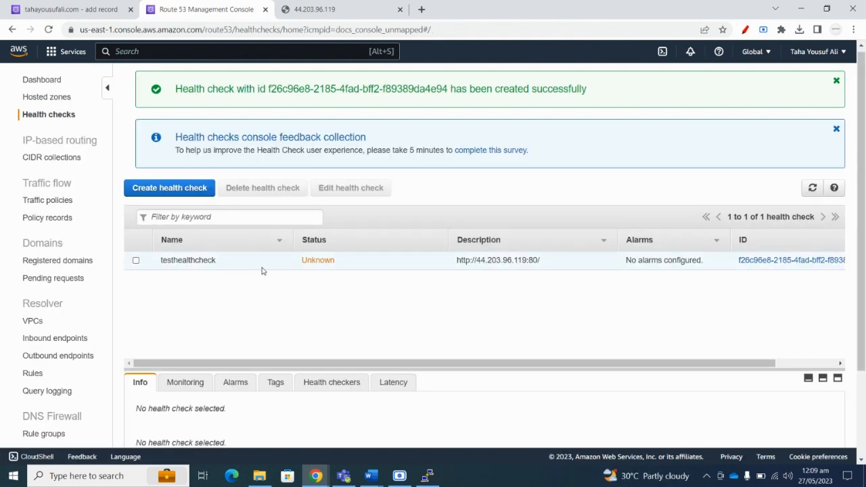
Copy the testhealthcheck ID and paste it into the primary record's Health check ID.
left_click(190, 260)
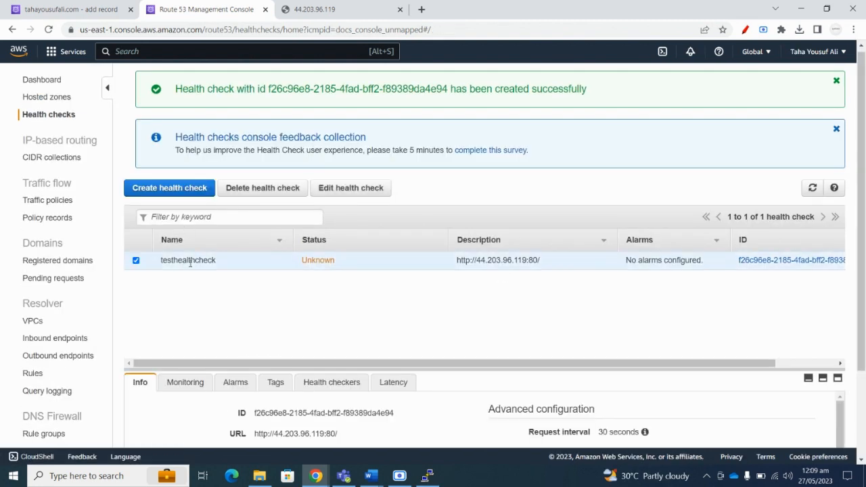
scroll(254, 292, "down", 2)
scroll(283, 292, "down", 2)
scroll(284, 293, "up", 2)
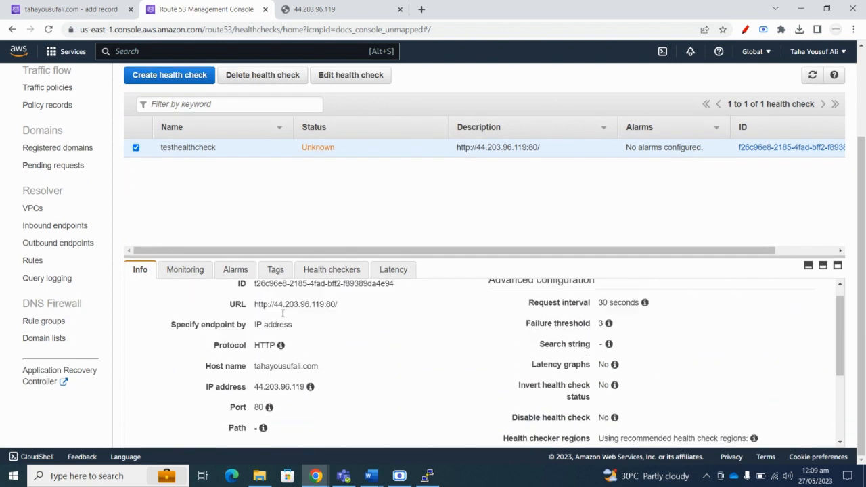
left_click_drag(398, 302, 255, 300)
right_click(277, 300)
left_click(289, 310)
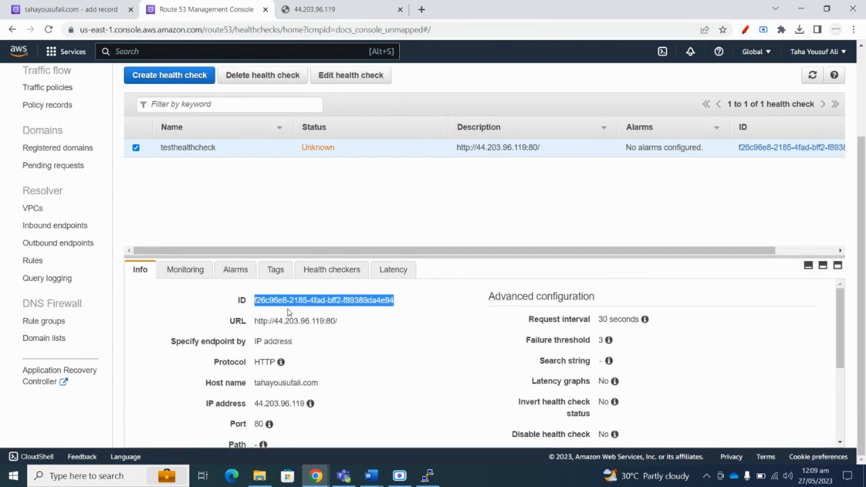
left_click(103, 4)
left_click(428, 268)
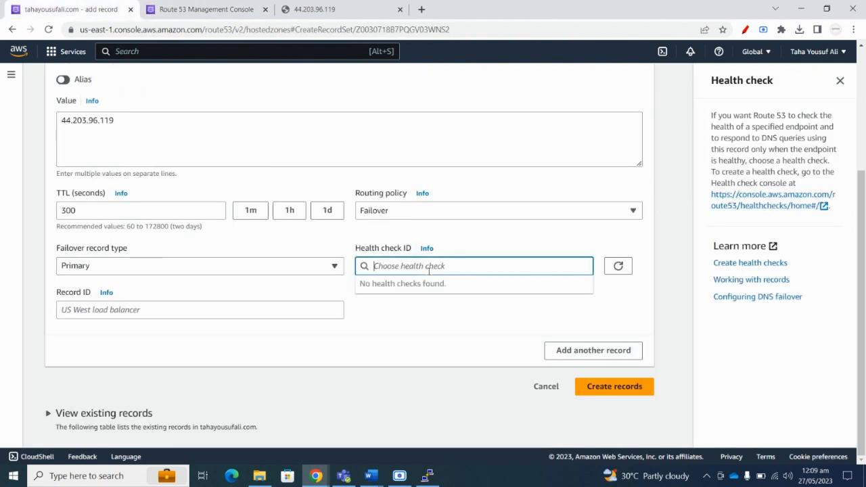
key("ctrl+v")
Enter TestRecord as the primary failover record's Record ID.
left_click(288, 291)
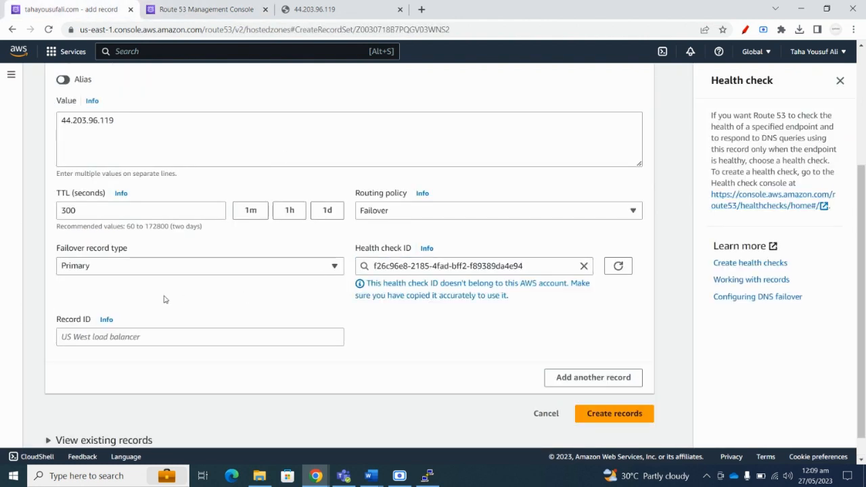
left_click(132, 336)
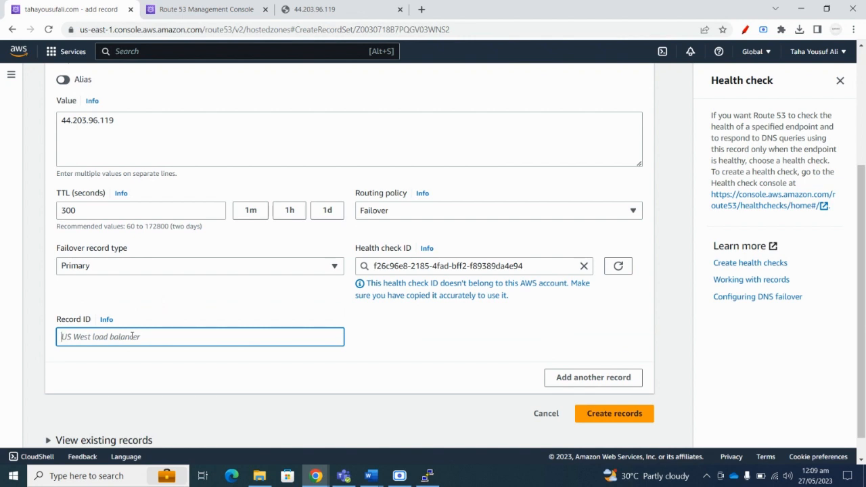
type("TestRecord")
scroll(140, 333, "up", 3)
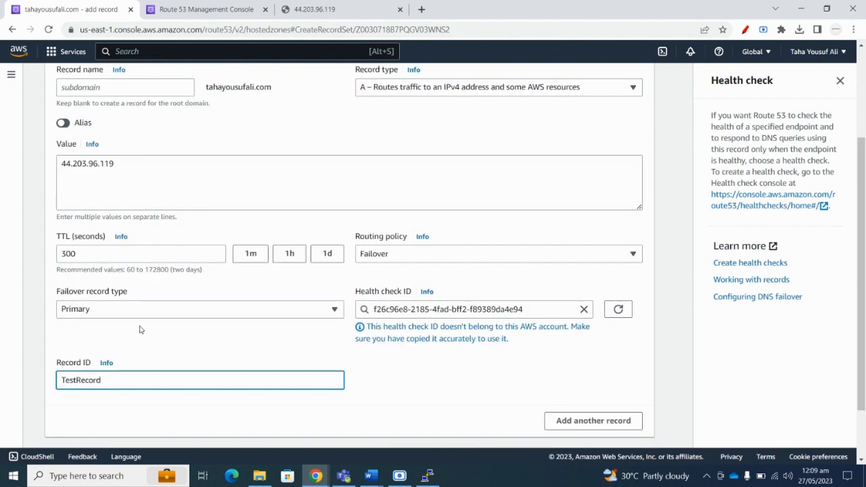
Add a blank Record 2 section below the primary record.
scroll(292, 244, "down", 3)
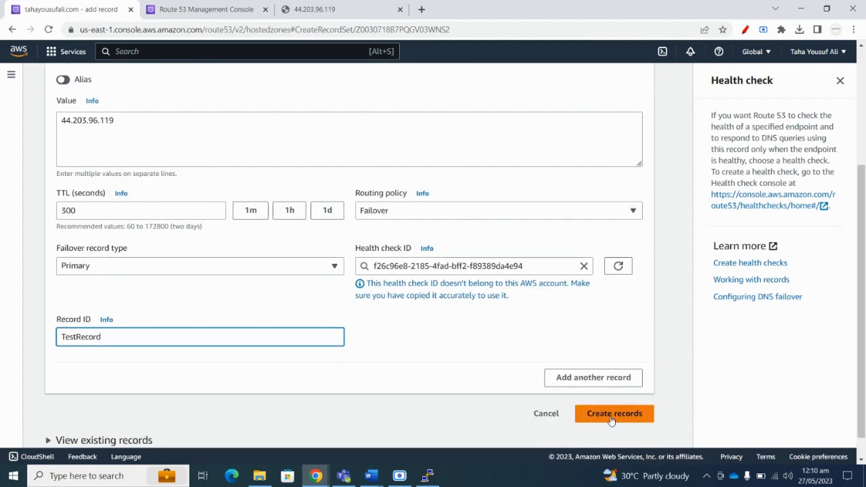
left_click(562, 378)
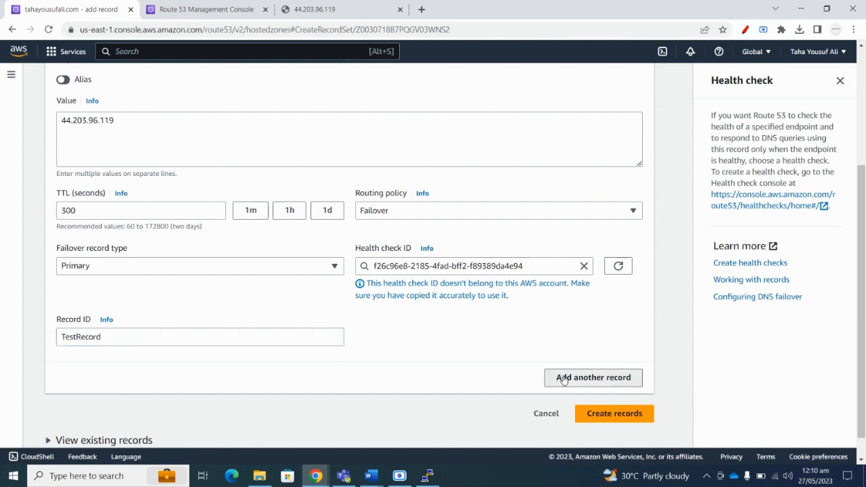
scroll(313, 318, "down", 3)
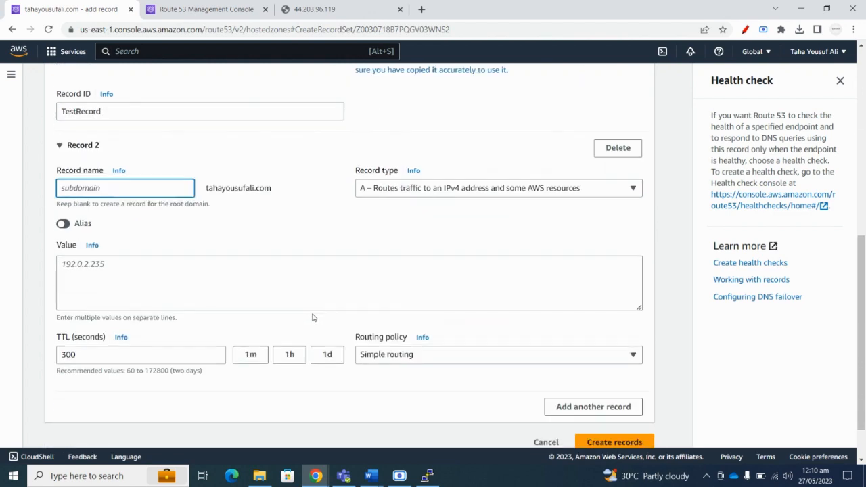
left_click(371, 476)
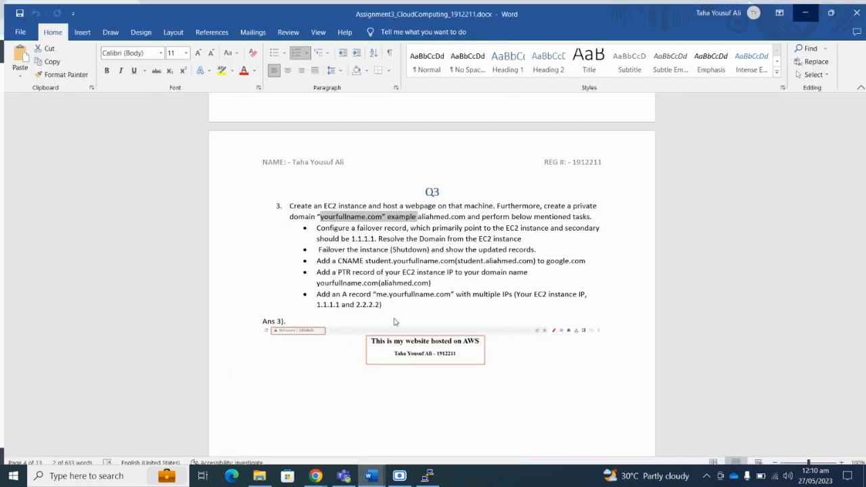
Read the Q3 failover bullet in the Assignment3 document, then return to the Route 53 record form.
left_click(328, 440)
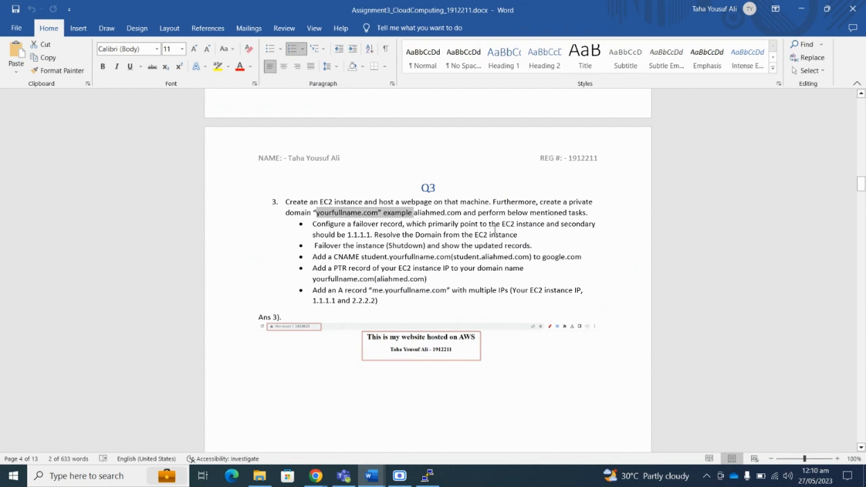
left_click_drag(407, 227, 448, 226)
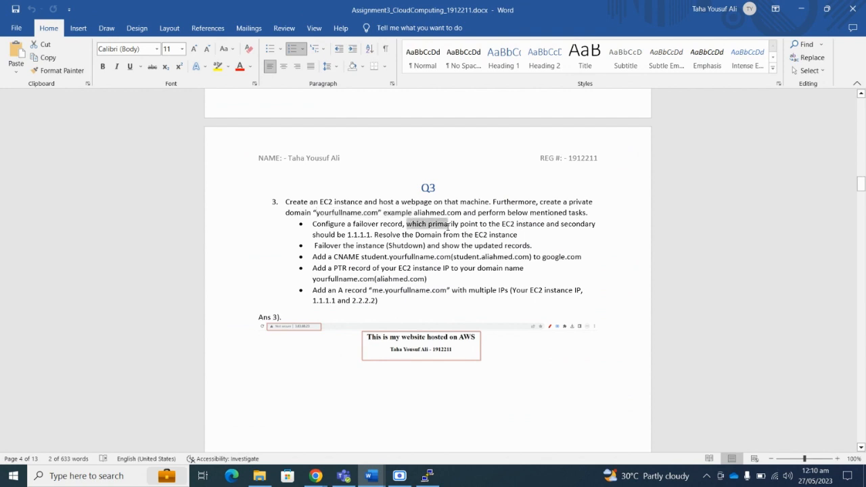
left_click(475, 224)
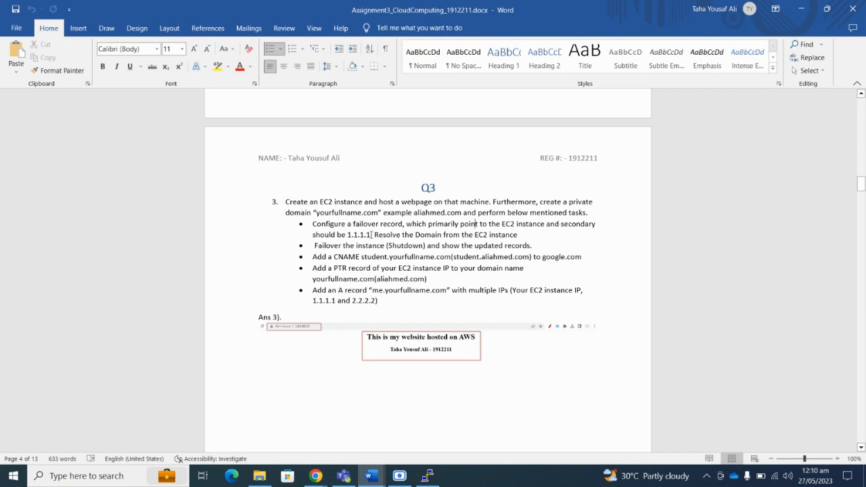
left_click(805, 12)
left_click(107, 276)
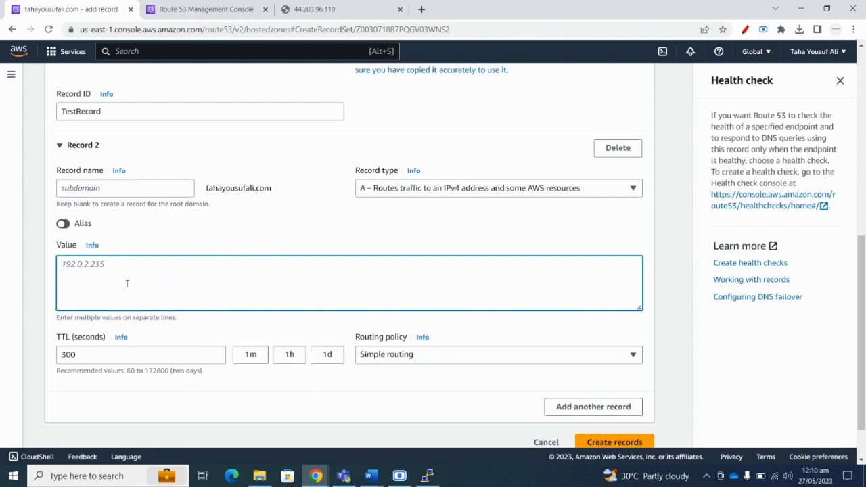
Give Record 2 the value 1.1.1.1, Failover routing, and the pasted health check ID.
type("1.1.1.1")
scroll(412, 300, "down", 1)
left_click(411, 300)
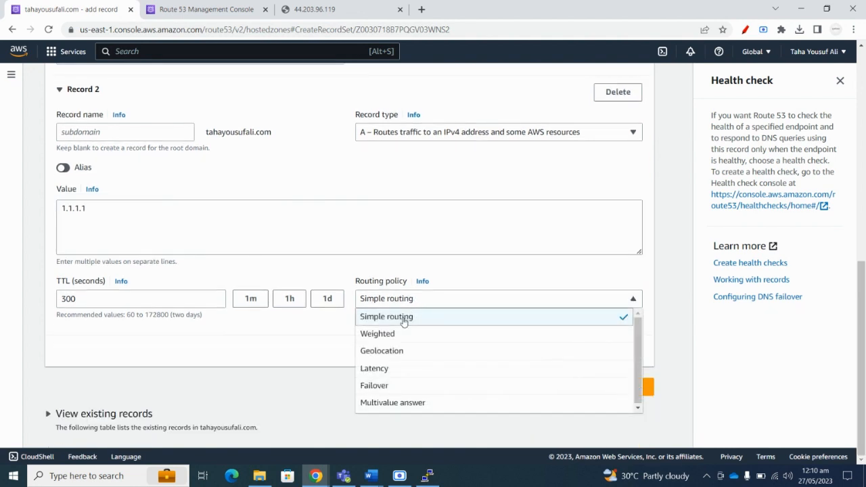
left_click(380, 386)
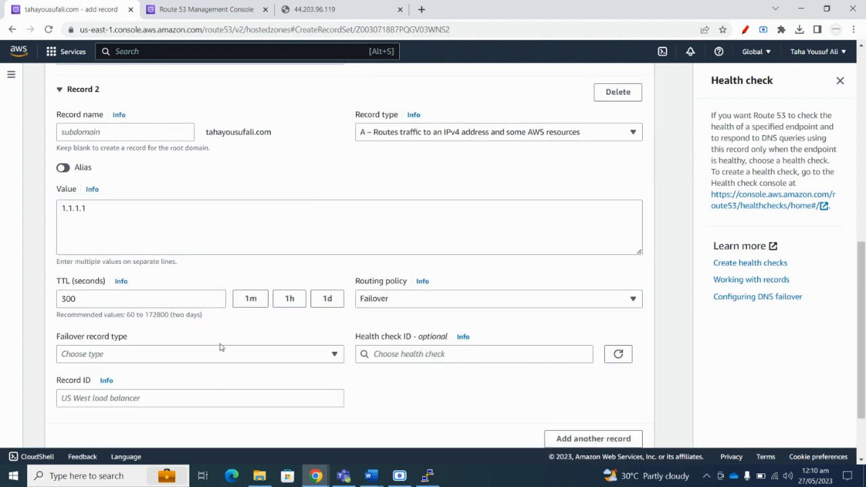
scroll(377, 298, "down", 1)
left_click(387, 295)
key("ctrl+v")
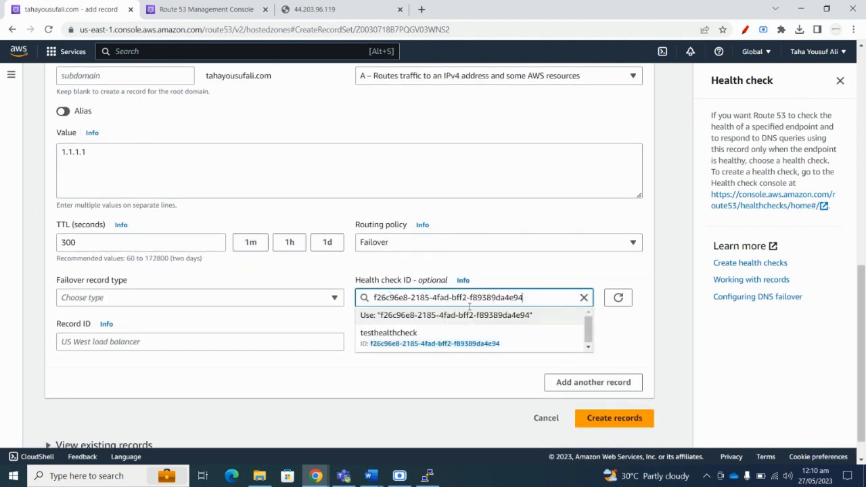
left_click(550, 274)
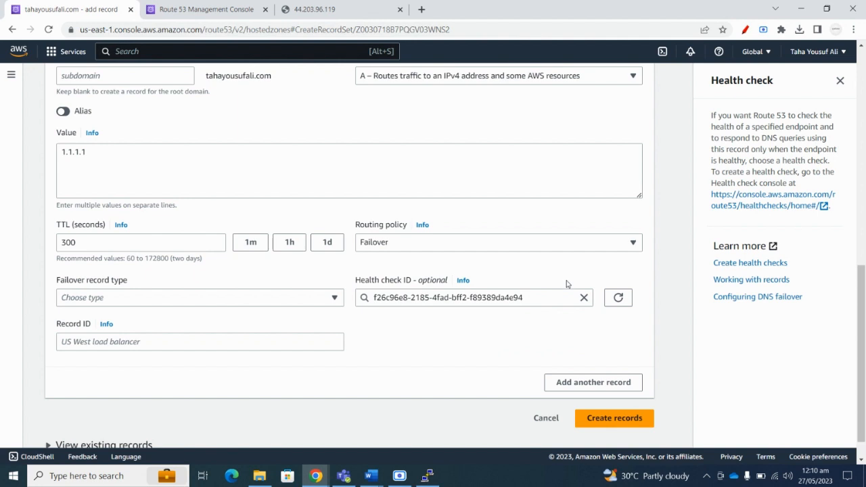
Make Record 2 the Secondary failover record with ID TestRecord1 and create the records.
left_click(117, 302)
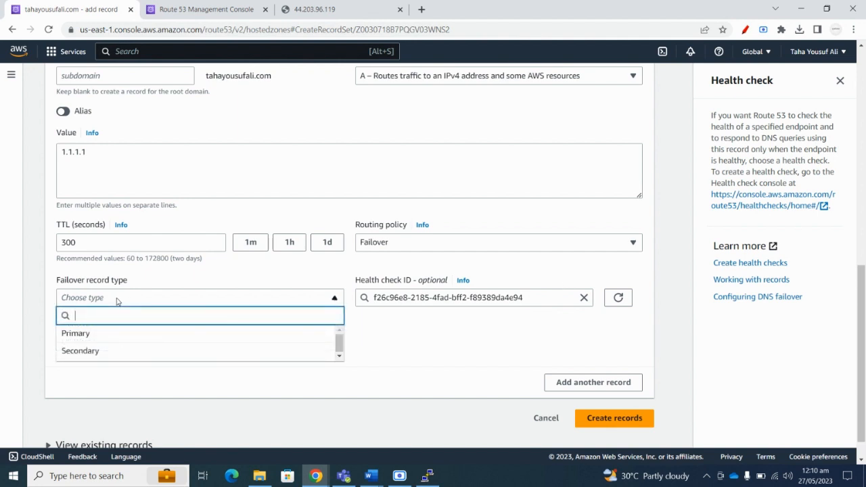
left_click(91, 351)
scroll(135, 299, "down", 1)
left_click(120, 311)
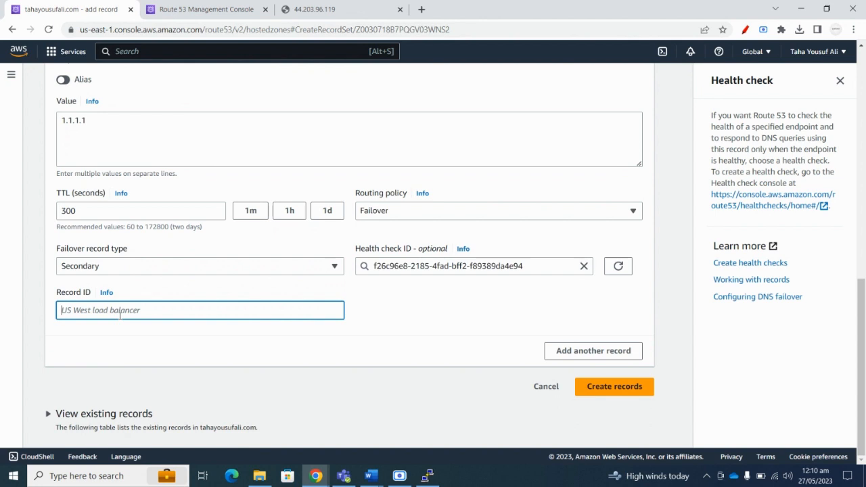
type("TestRecord1")
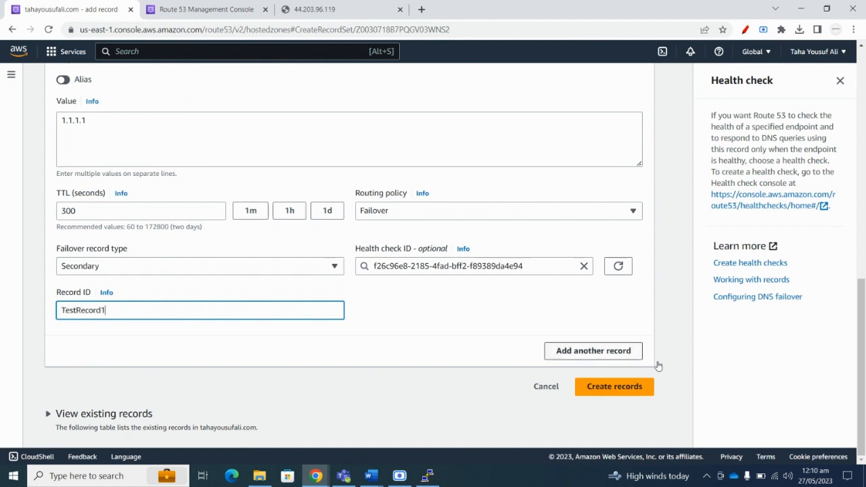
left_click(607, 391)
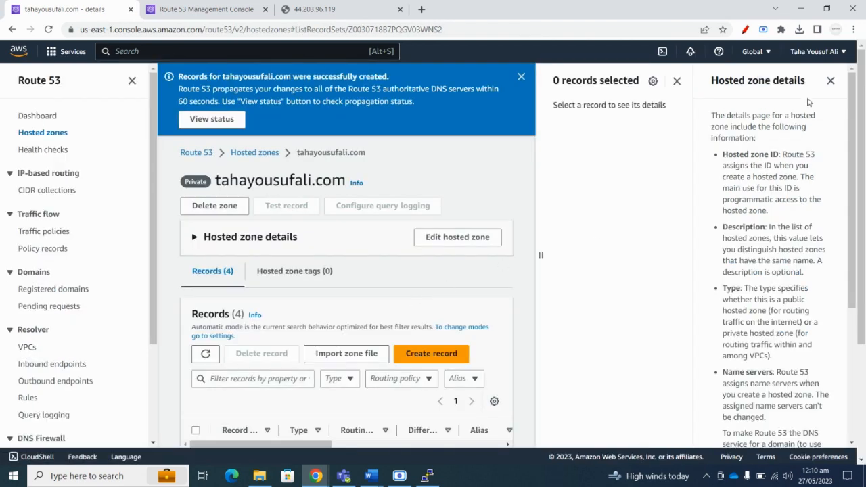
Close the side panels, review the records list, and bring the assignment document forward.
left_click(831, 82)
left_click(818, 81)
scroll(532, 277, "down", 2)
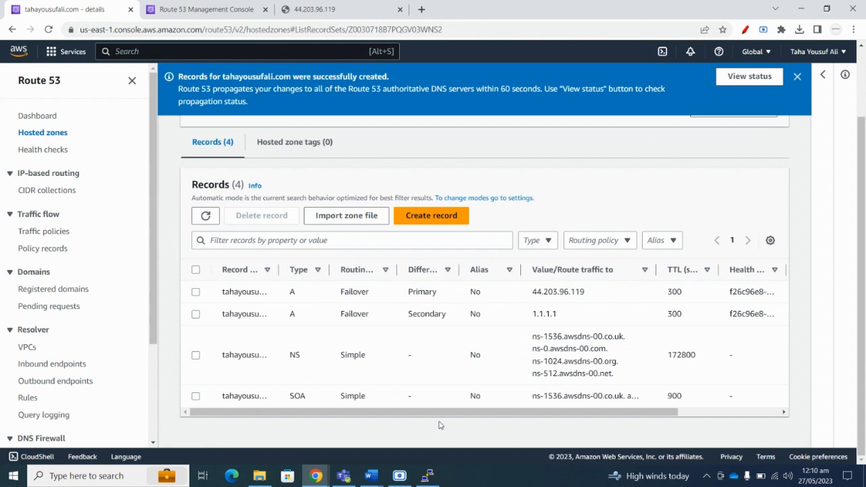
mouse_move(371, 476)
left_click(318, 425)
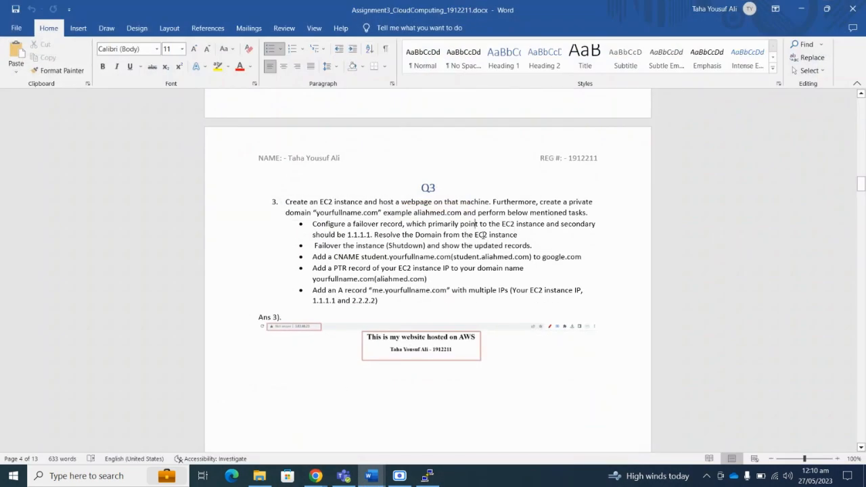
Highlight the 'Resolve the Domain from the EC2 instance' task and switch to PuTTY.
left_click_drag(375, 235, 519, 235)
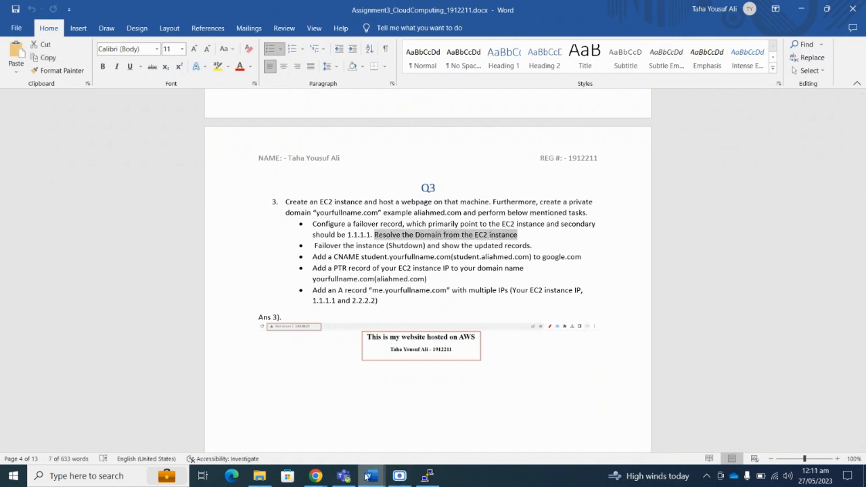
left_click(427, 476)
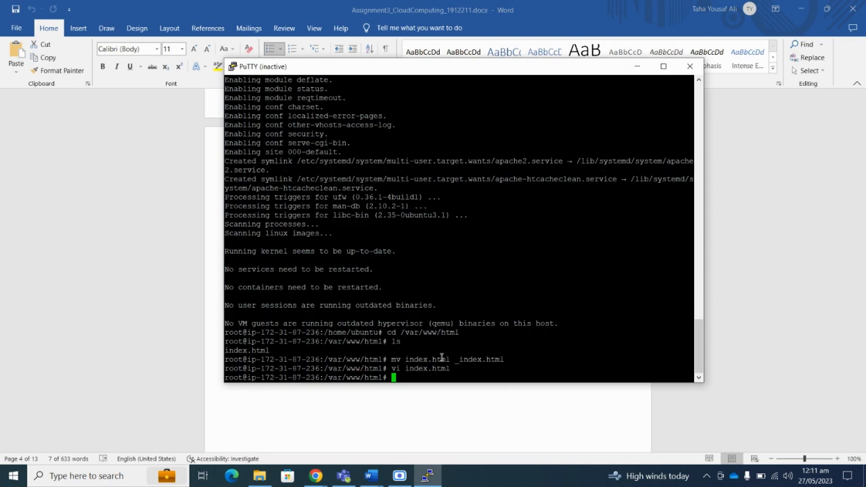
Restart the PuTTY session, log in as ubuntu, and become root with sudo su.
right_click(291, 66)
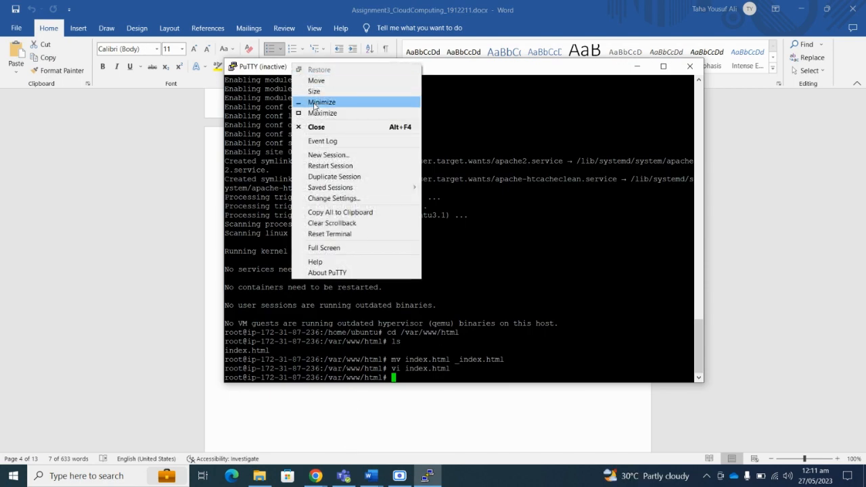
left_click(332, 165)
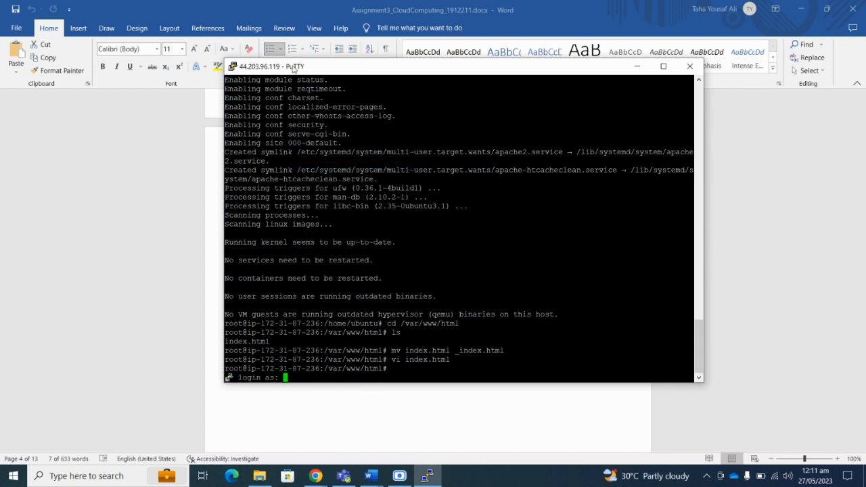
type("ubuntu")
key("Return")
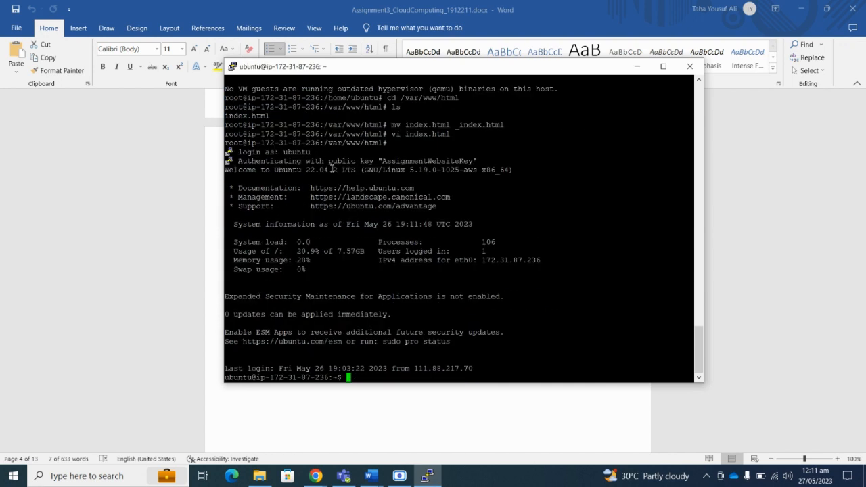
type("sudo su")
key("Return")
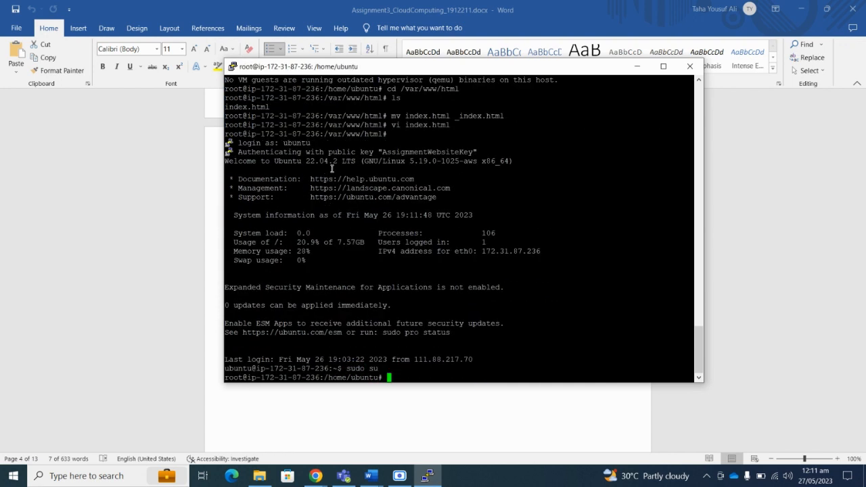
Run nslookup tahayousufali.com, confirm it resolves to 44.203.96.119, then return to Word.
type("rslookup ")
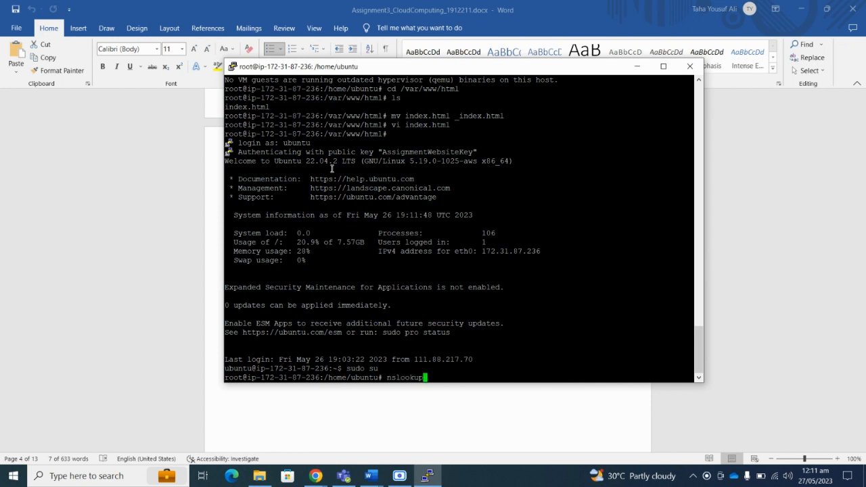
type("tahayousufali.c")
type("om")
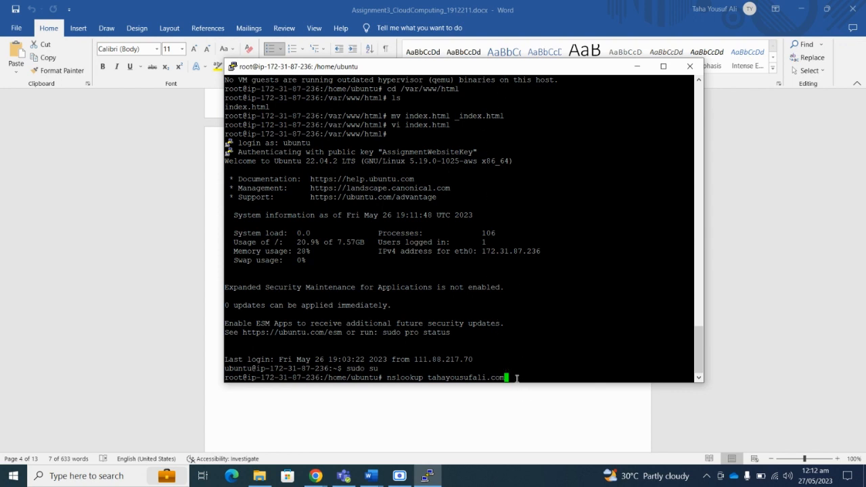
key("Return")
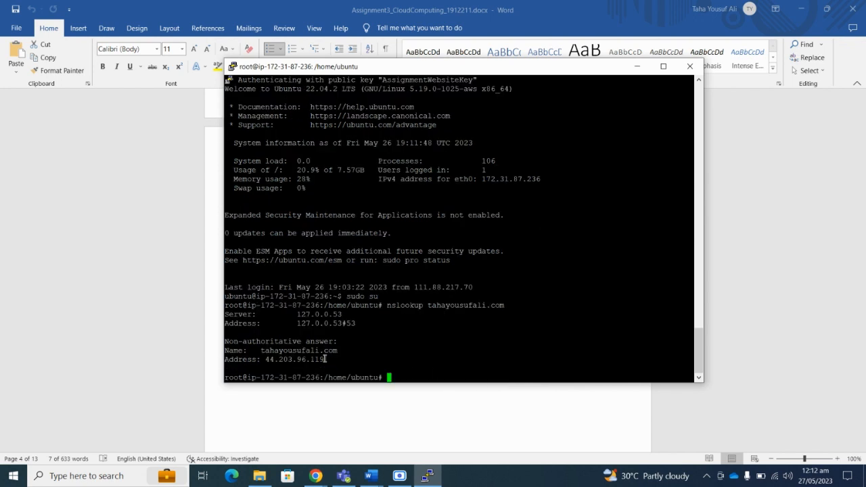
left_click_drag(325, 359, 267, 359)
left_click(273, 357)
mouse_move(371, 476)
left_click(319, 434)
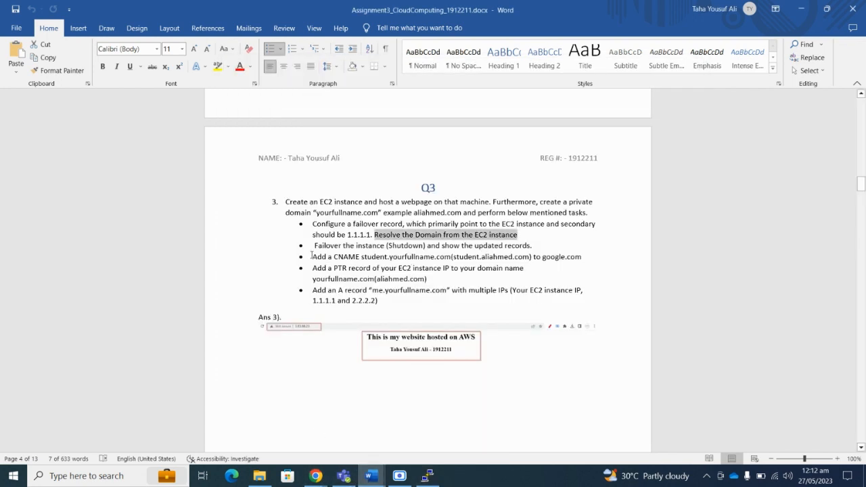
Highlight the student-subdomain CNAME task, then open a blank Create record form for tahayousufali.com.
left_click_drag(312, 257, 406, 256)
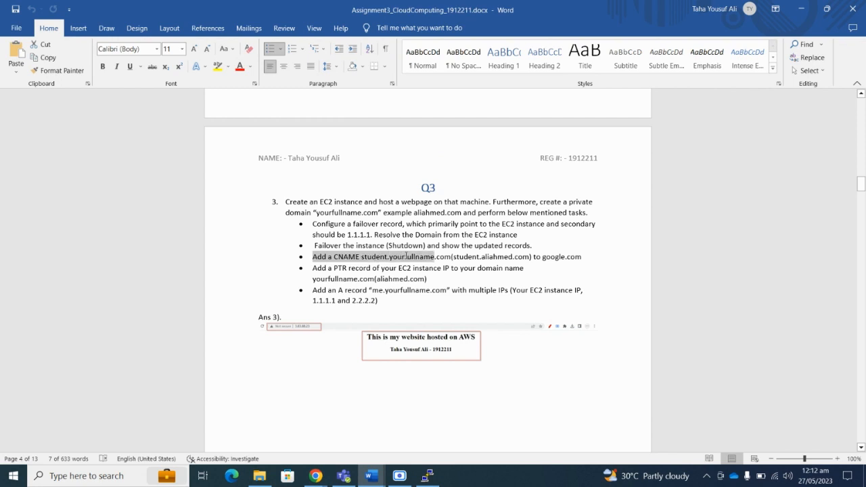
left_click(406, 256)
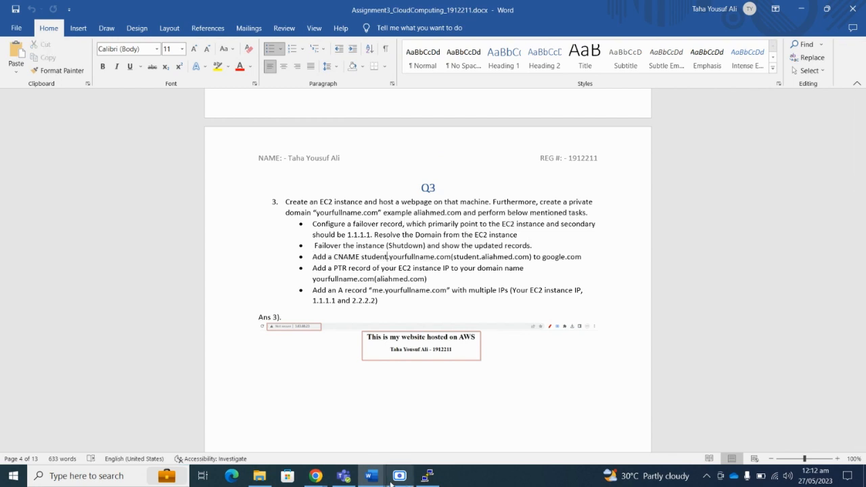
left_click(322, 478)
left_click(448, 221)
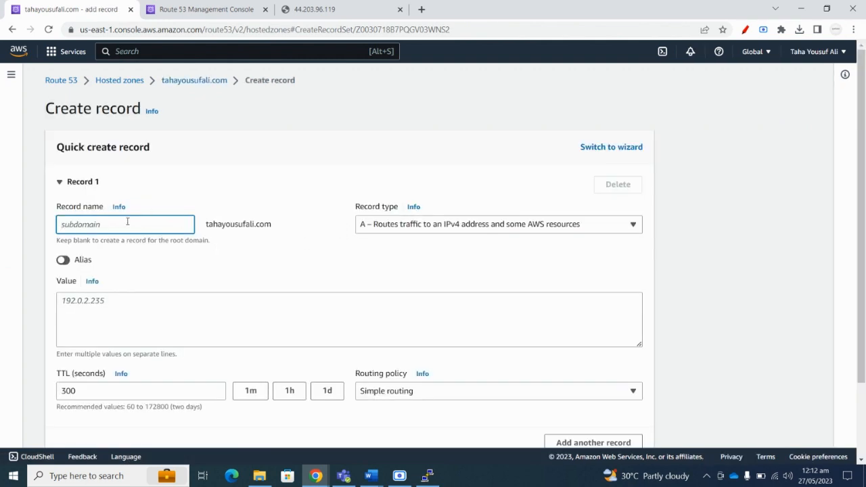
Name the new record student and set its record type to CNAME.
type("stu")
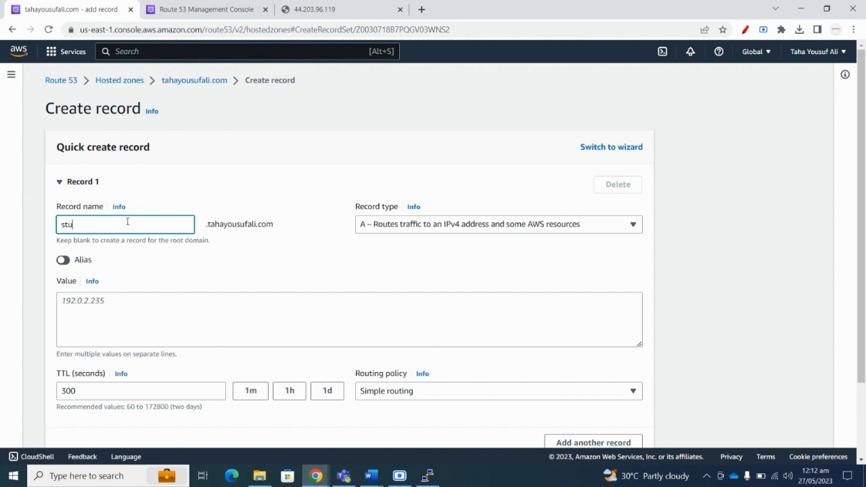
type("dent")
left_click(432, 225)
left_click(379, 276)
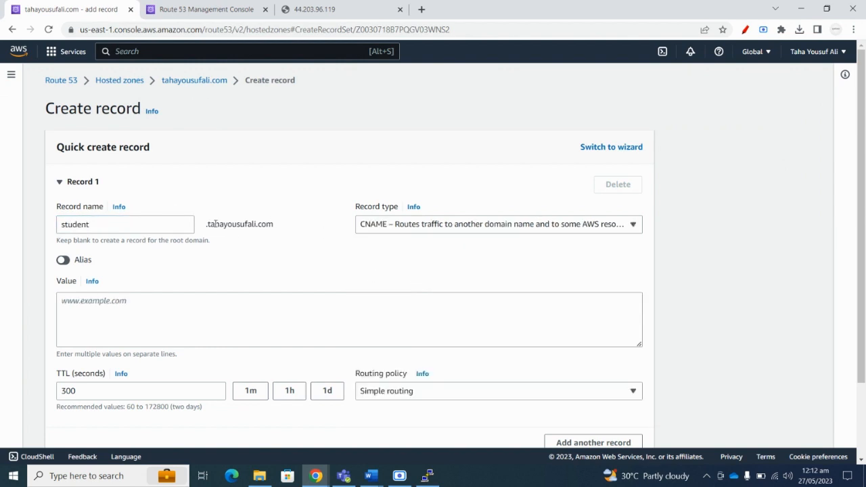
scroll(209, 224, "down", 2)
left_click(139, 203)
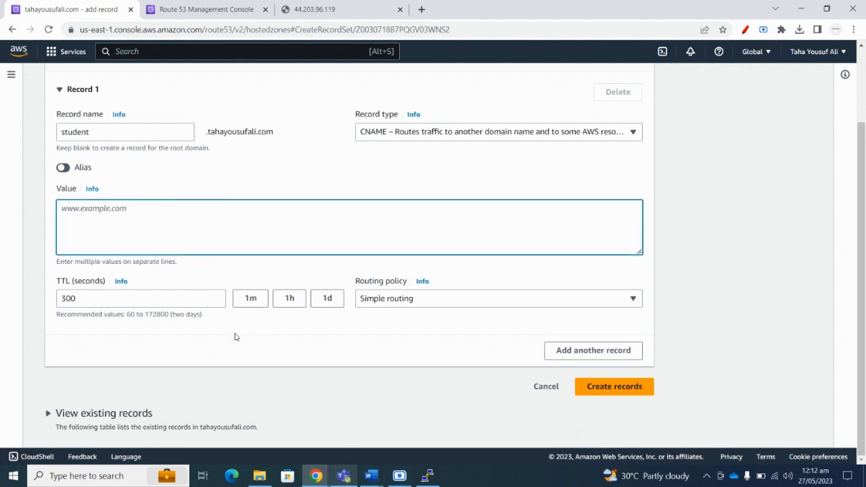
left_click(318, 477)
left_click(371, 475)
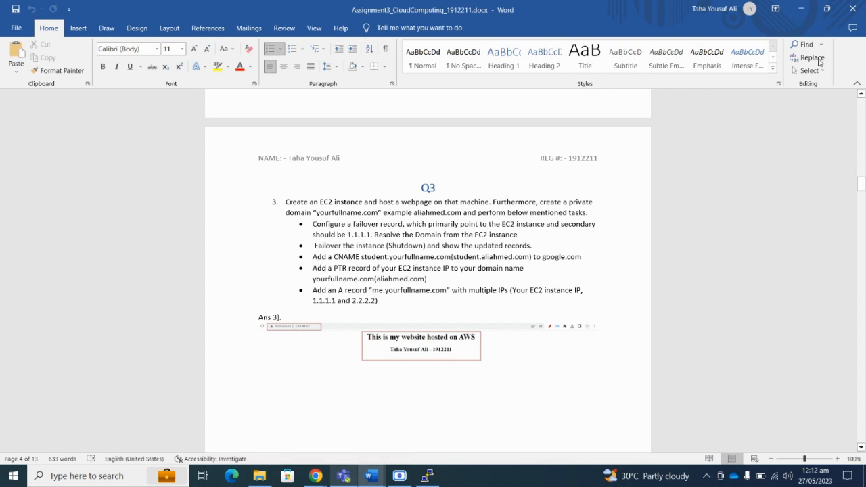
left_click(801, 9)
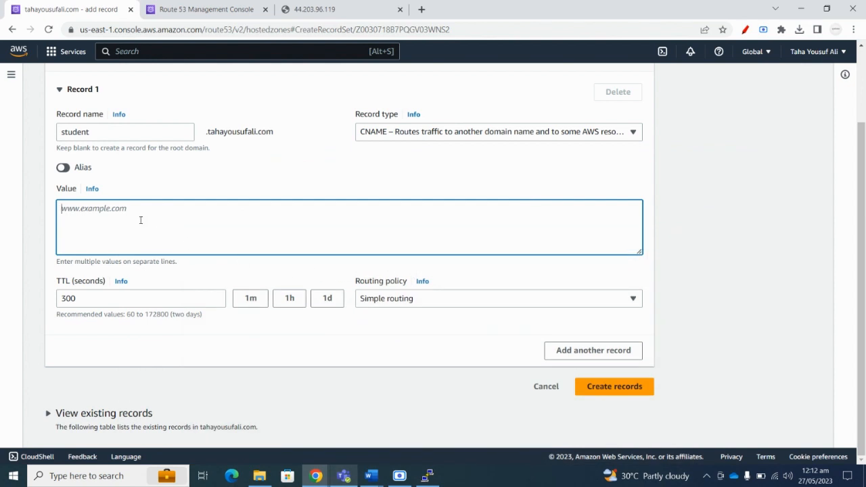
type("google.com")
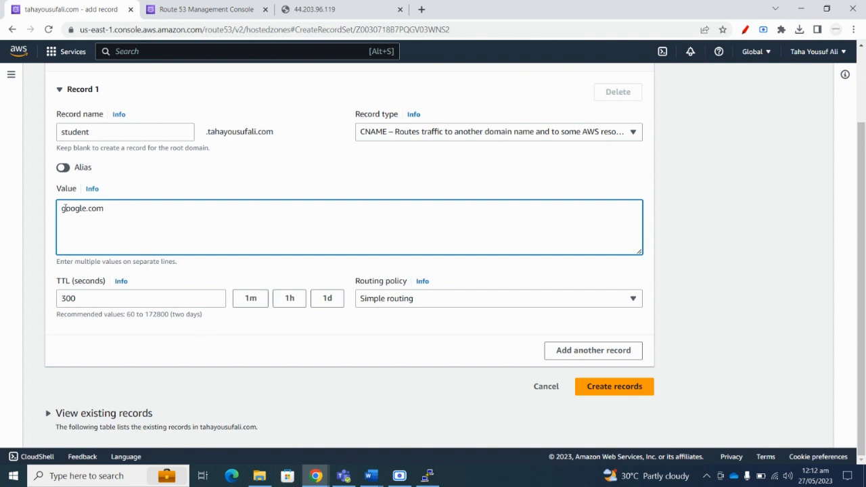
type("https://www.")
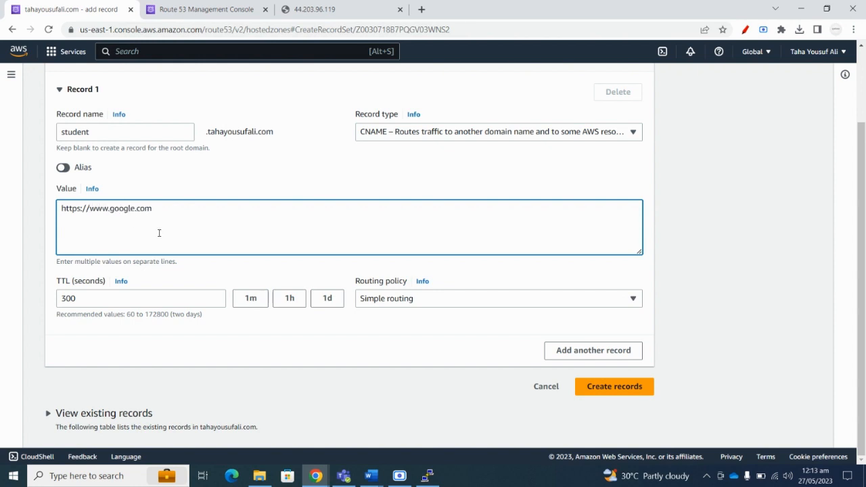
left_click(214, 226)
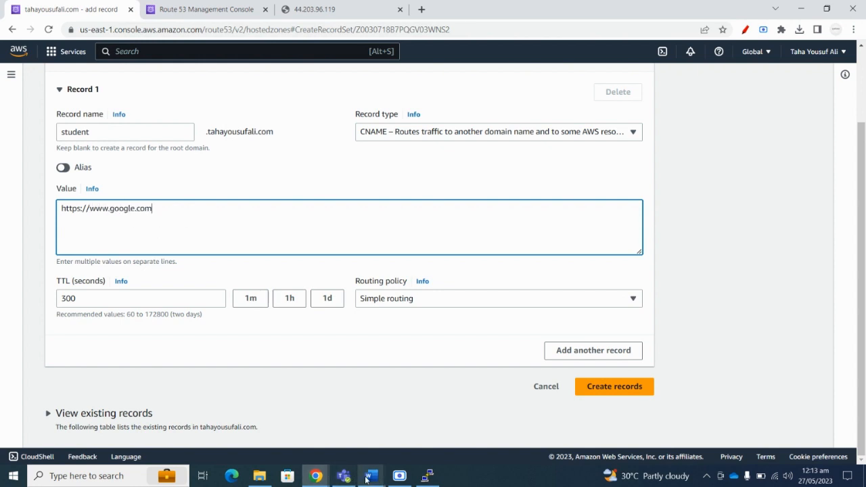
mouse_move(366, 478)
left_click(317, 431)
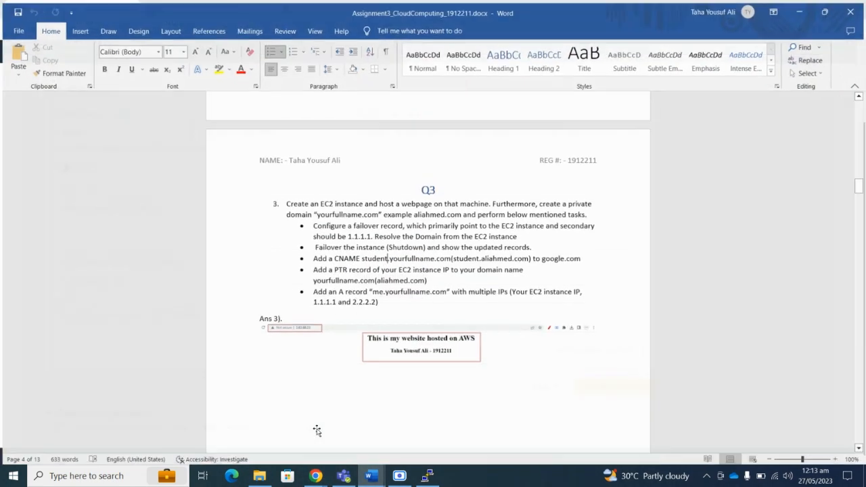
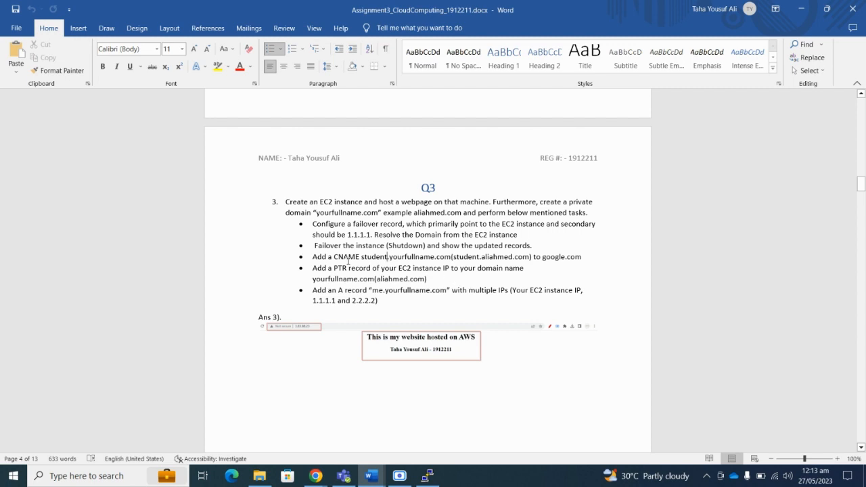
Read the PTR task in the assignment, then return to Route 53 and add a second record.
left_click_drag(537, 271, 451, 269)
left_click(488, 271)
left_click(827, 9)
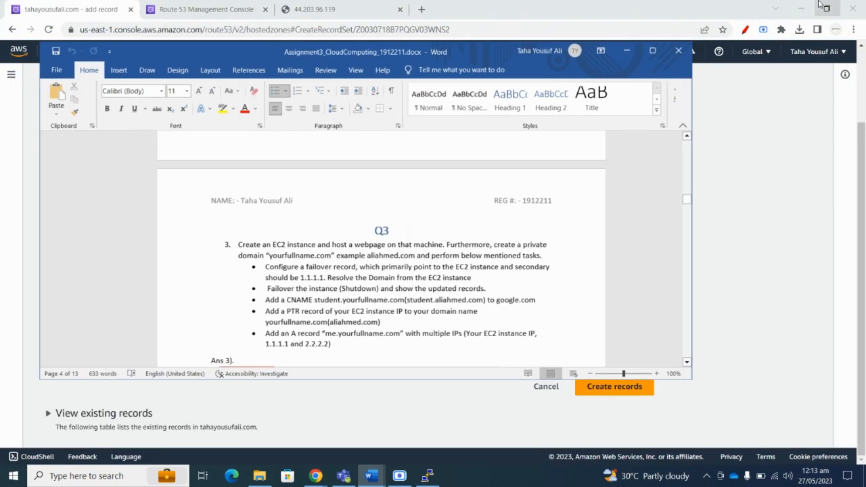
left_click(826, 9)
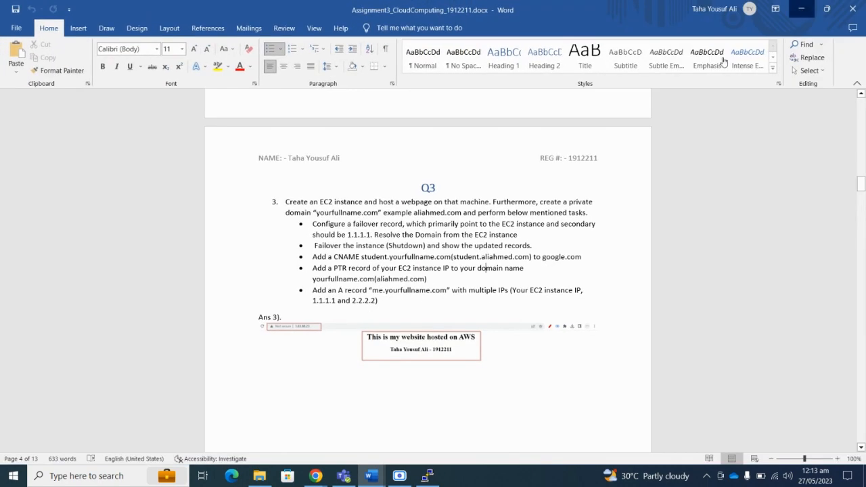
left_click(801, 9)
left_click(580, 351)
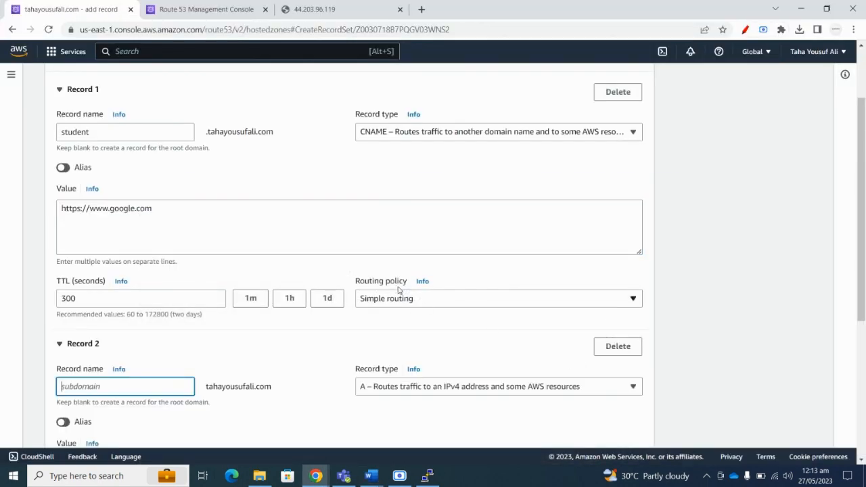
Make Record 2 a PTR record named 'me'.
scroll(441, 325, "down", 2)
left_click(427, 273)
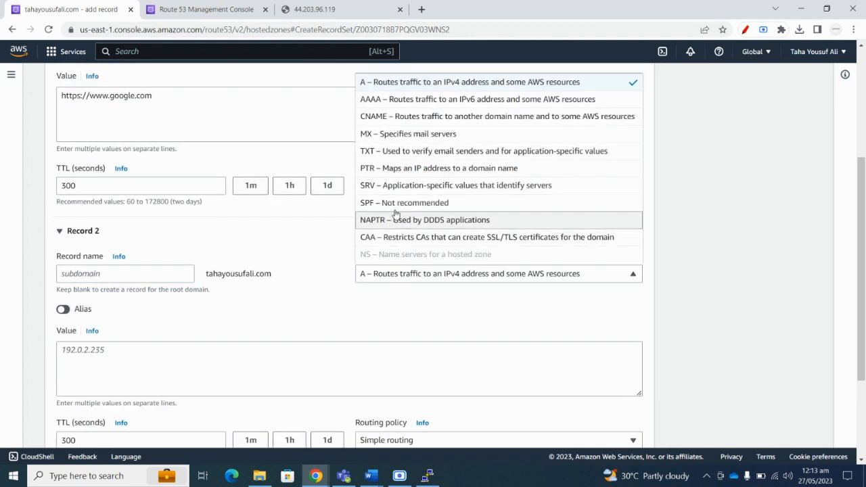
left_click(383, 168)
left_click(130, 273)
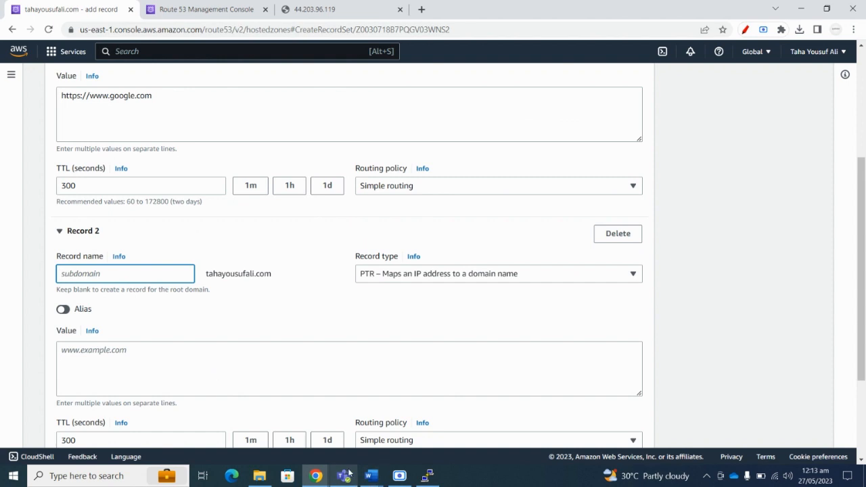
scroll(248, 289, "down", 2)
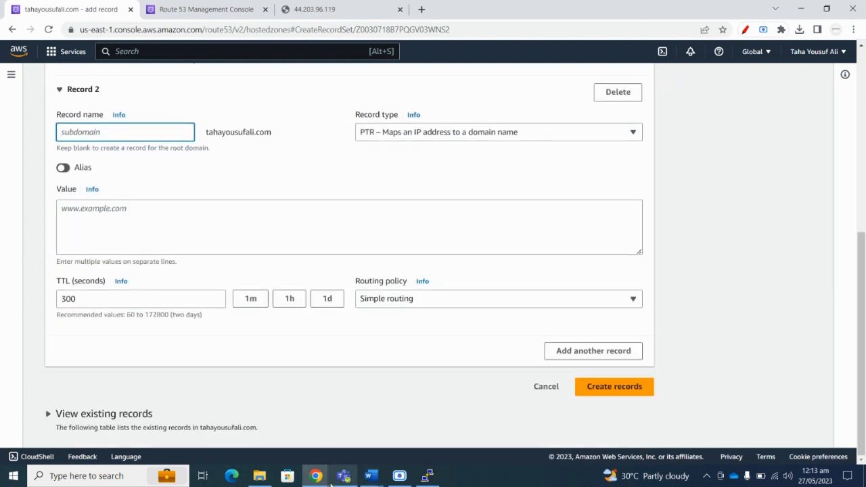
left_click(371, 476)
mouse_move(302, 434)
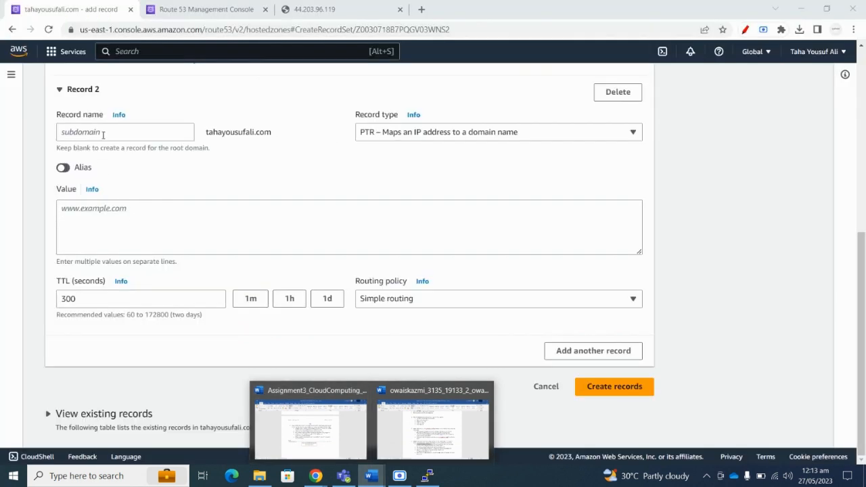
left_click(103, 133)
type("me")
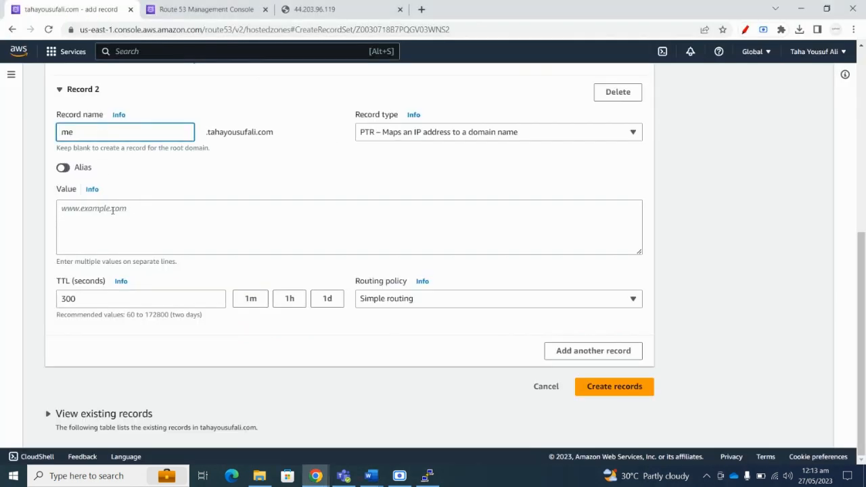
left_click(112, 210)
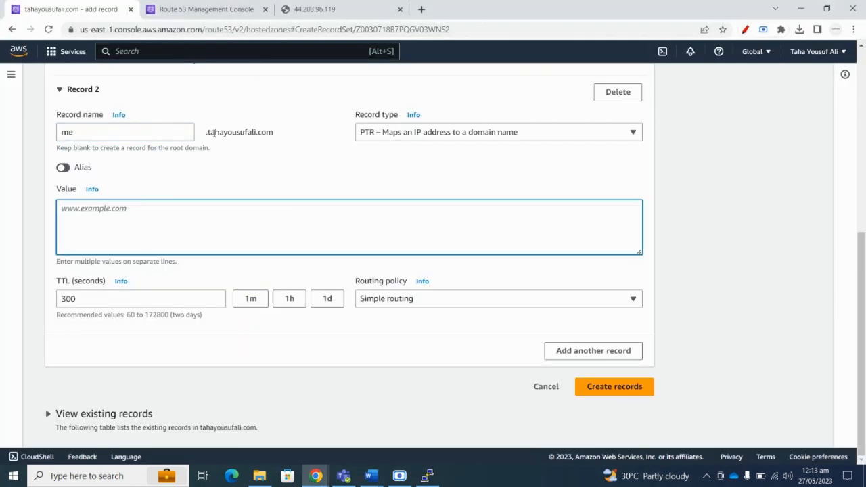
left_click_drag(214, 134, 246, 130)
left_click(155, 251)
left_click(319, 9)
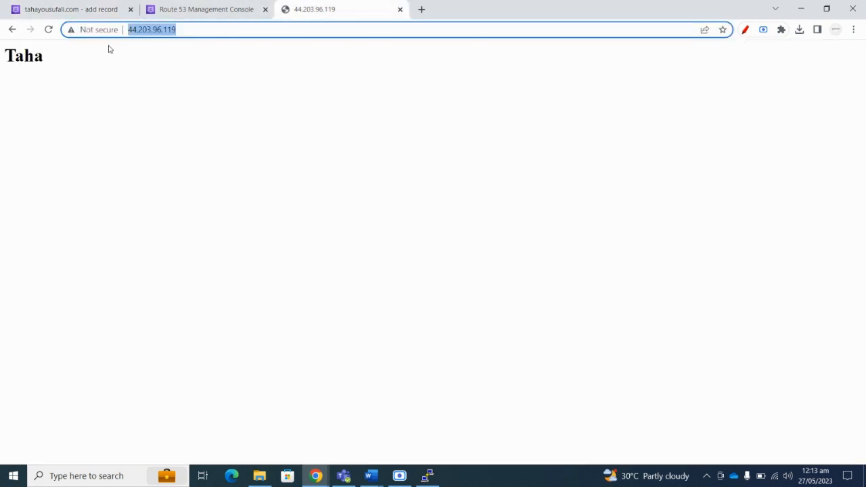
right_click(153, 34)
left_click(183, 112)
left_click(182, 114)
left_click(196, 8)
left_click(74, 9)
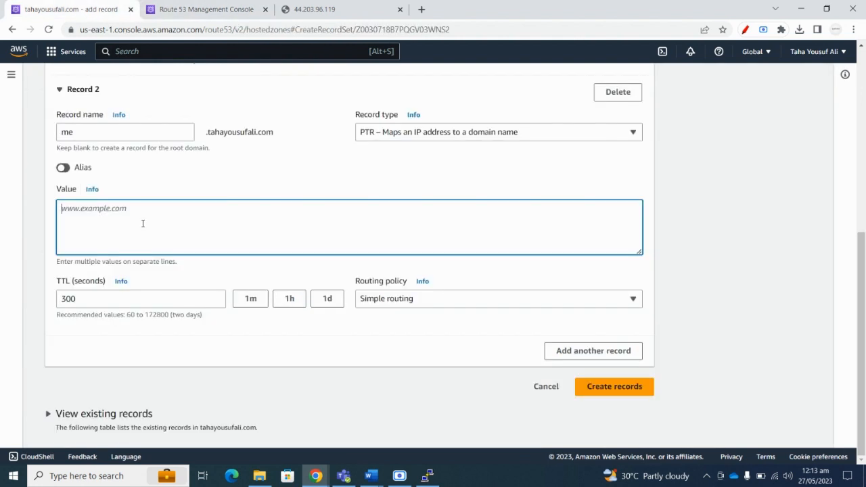
key("ctrl+v")
left_click_drag(89, 208, 50, 213)
key("BackSpace")
Confirm the required 1.1.1.1 and 2.2.2.2 addresses in the assignment, then create the records.
left_click(371, 475)
left_click(333, 419)
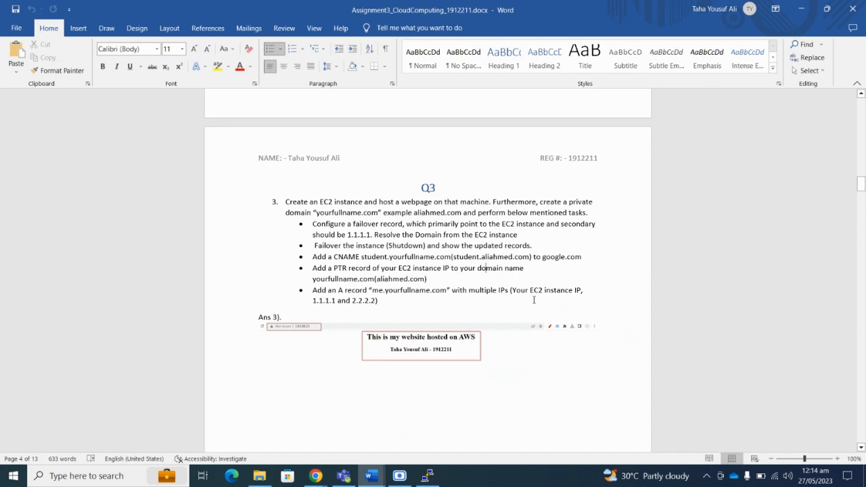
left_click_drag(510, 291, 582, 290)
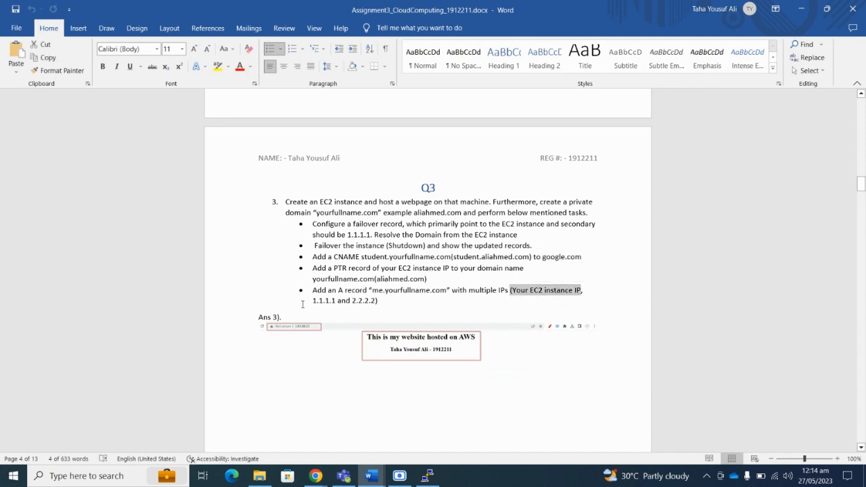
left_click_drag(322, 302, 336, 301)
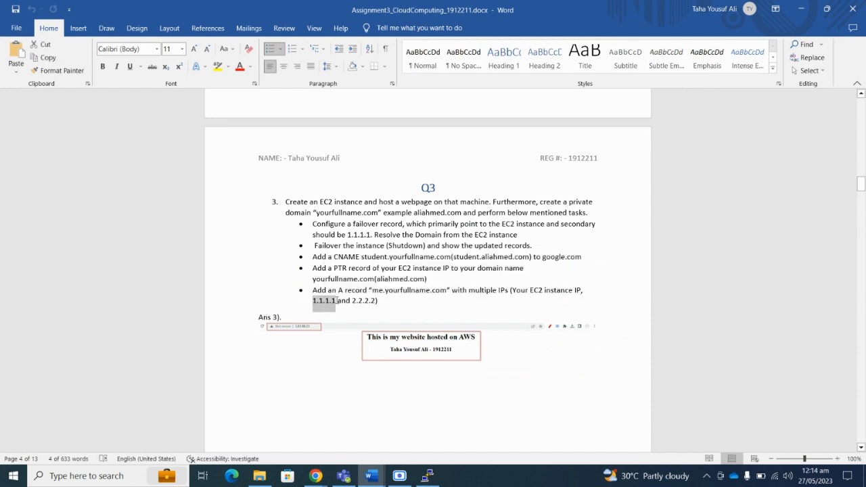
left_click_drag(353, 300, 378, 301)
left_click(800, 11)
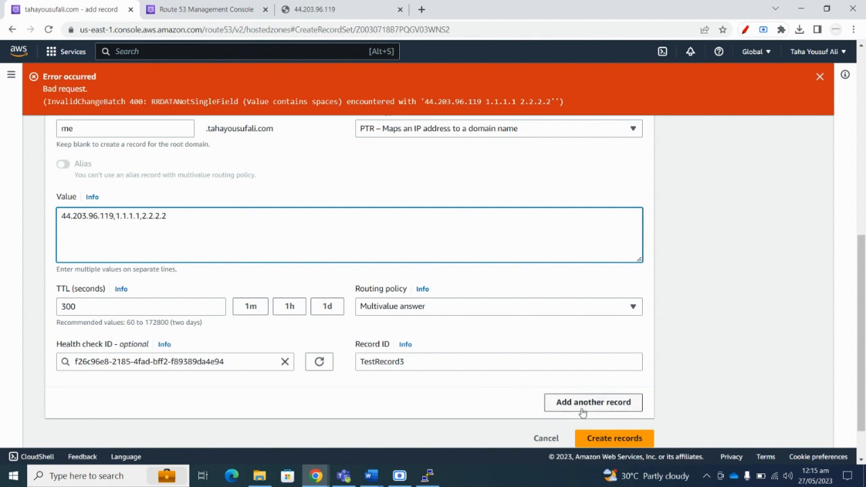
left_click(596, 439)
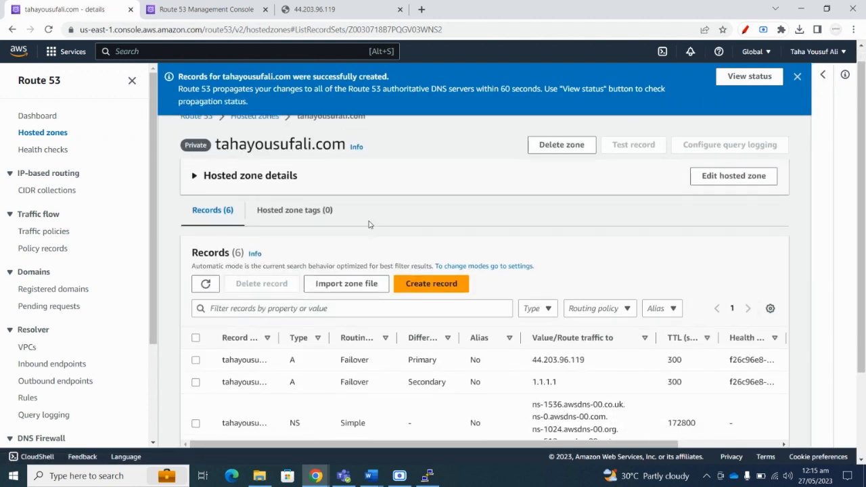
Check the PTR record's three addresses in the zone's records list, then bring the assignment forward.
scroll(368, 226, "down", 2)
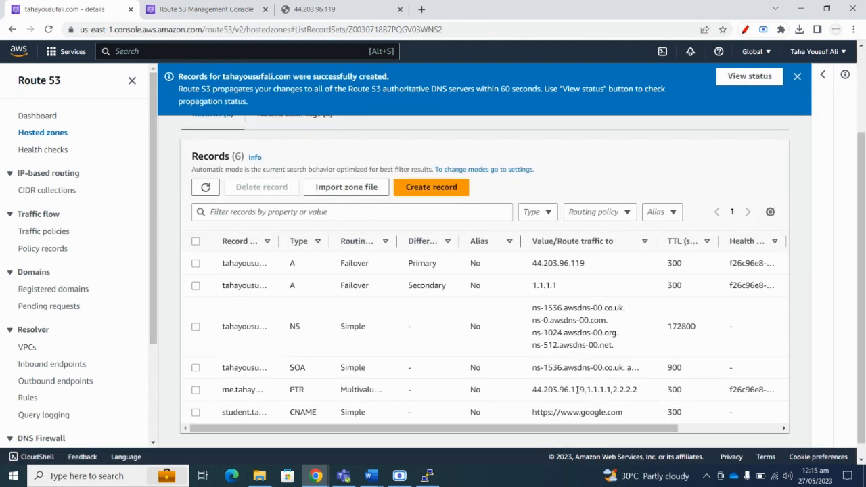
left_click_drag(530, 390, 640, 394)
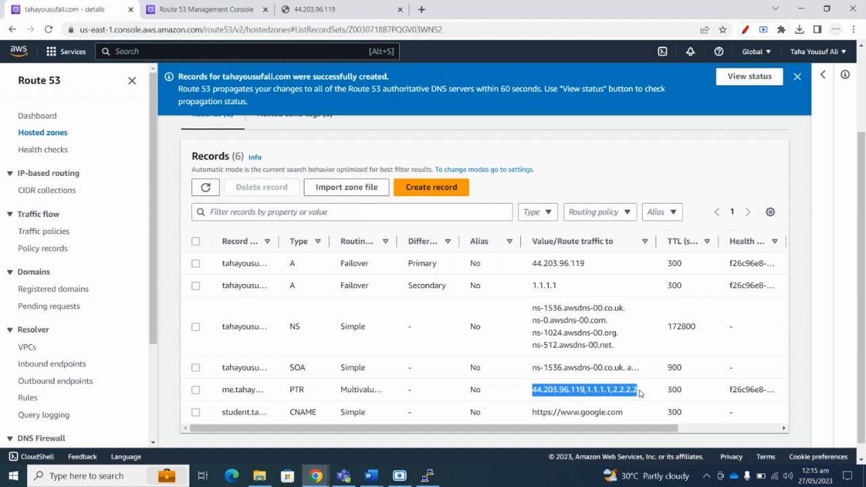
left_click(640, 394)
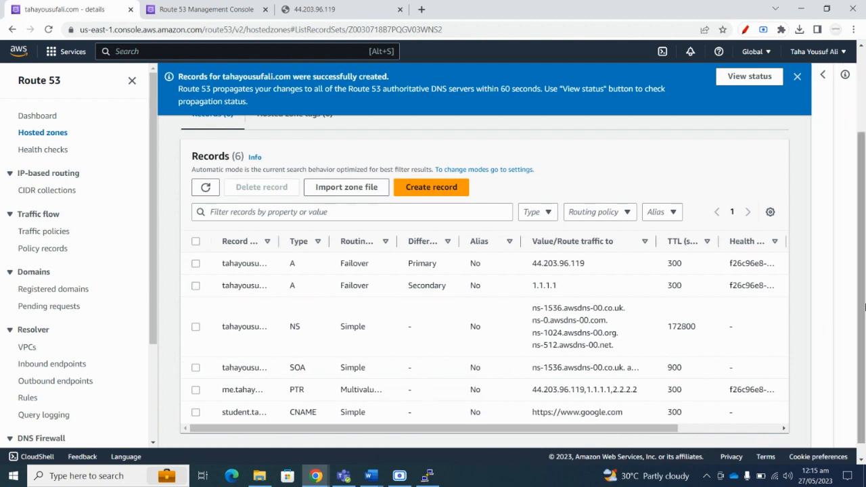
scroll(865, 307, "down", 1)
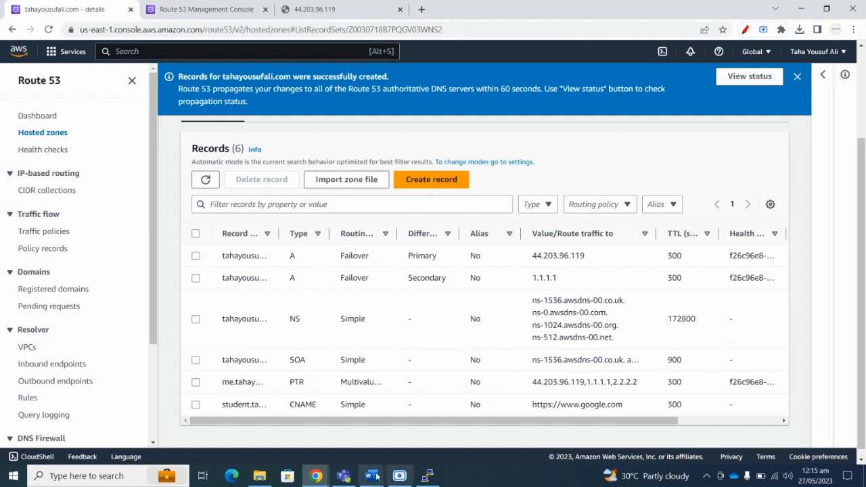
mouse_move(377, 477)
left_click(319, 433)
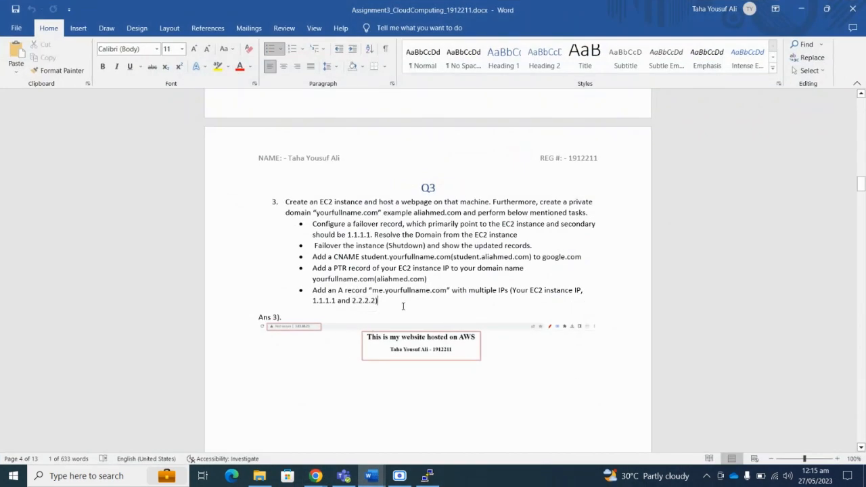
Read the Q4 CDN task in the assignment, then minimize Word.
scroll(359, 227, "down", 15)
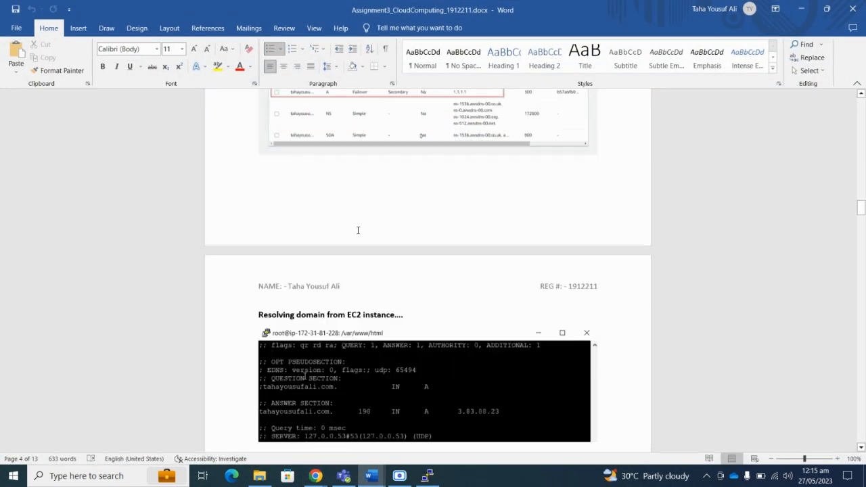
scroll(358, 231, "down", 20)
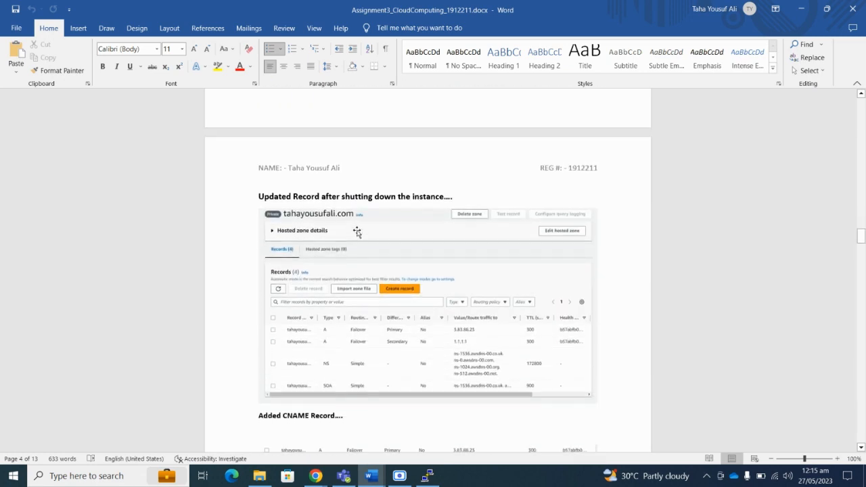
scroll(357, 232, "down", 20)
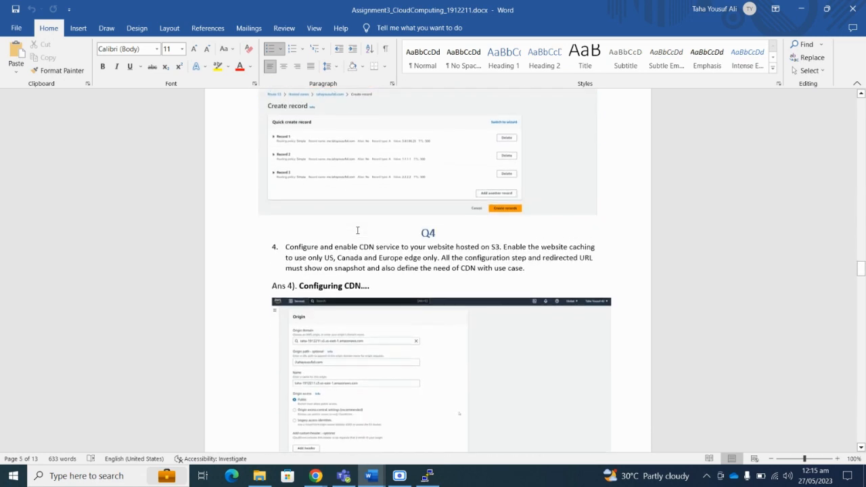
scroll(358, 231, "down", 3)
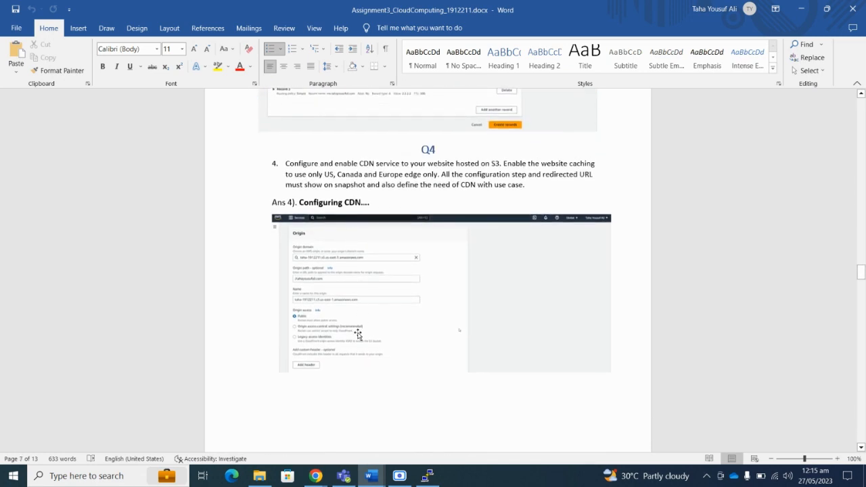
scroll(344, 192, "up", 2)
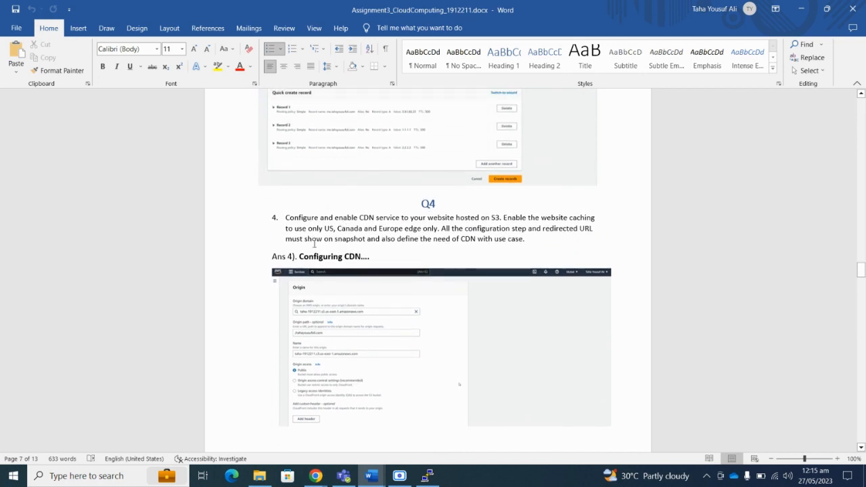
left_click_drag(285, 218, 434, 225)
left_click(463, 234)
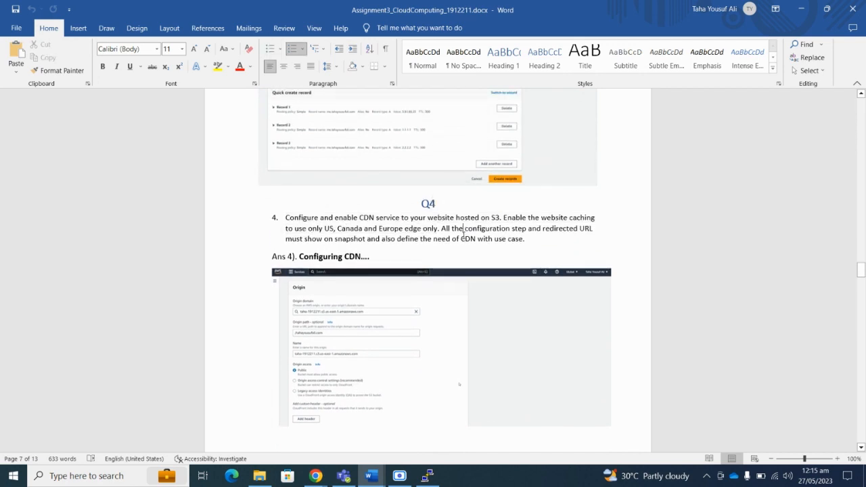
left_click_drag(377, 218, 479, 218)
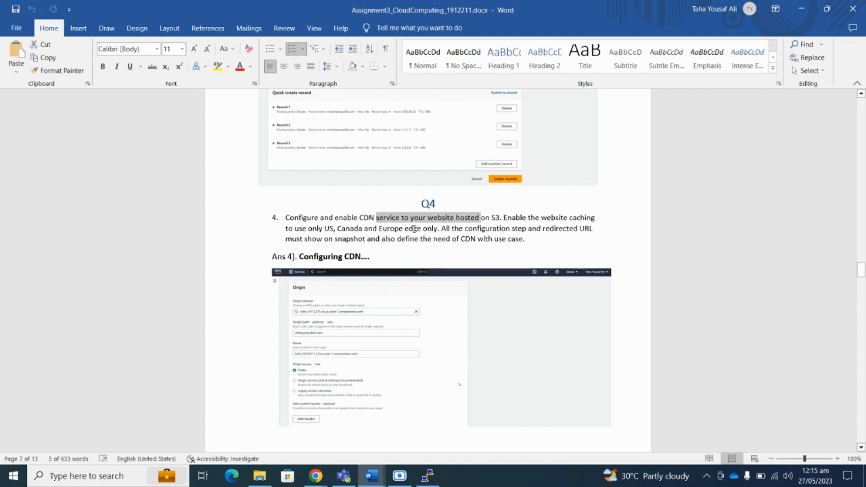
left_click(801, 9)
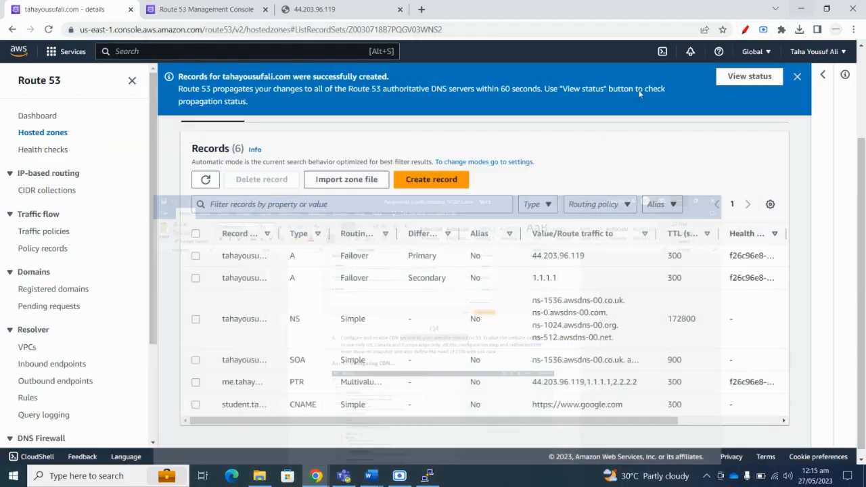
Find CloudFront through the console search and start a new distribution.
left_click(132, 52)
type("Clouf")
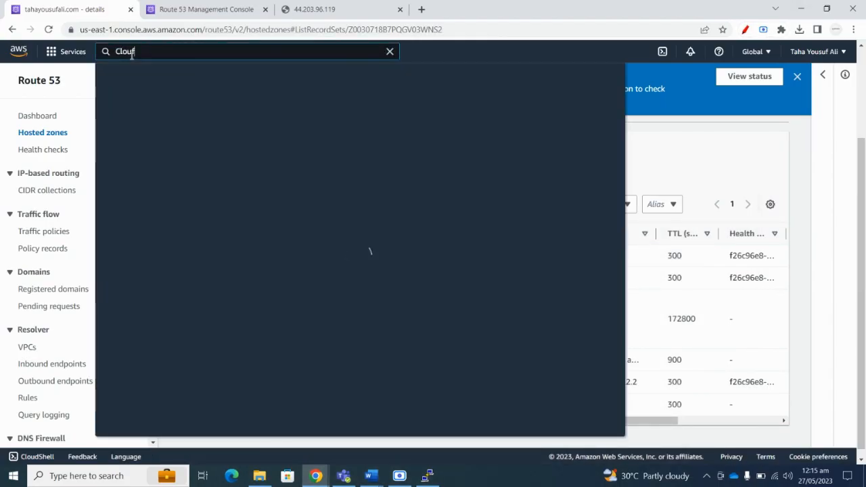
key("BackSpace")
type("dFront")
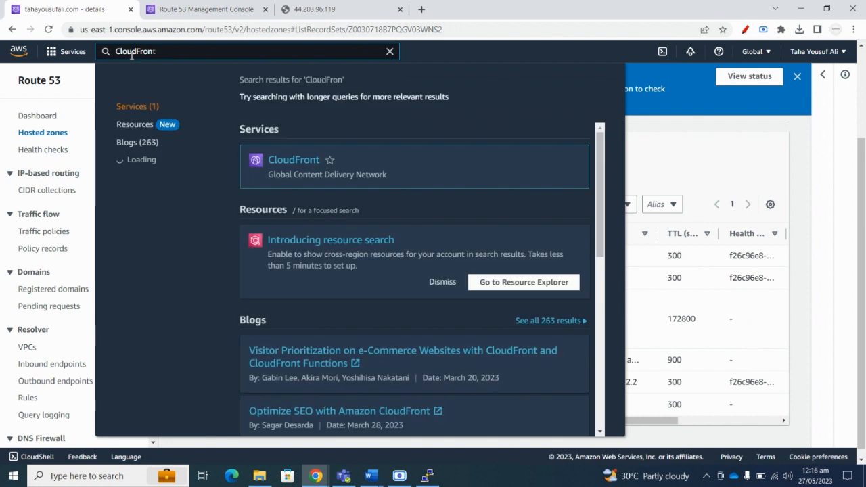
left_click(295, 169)
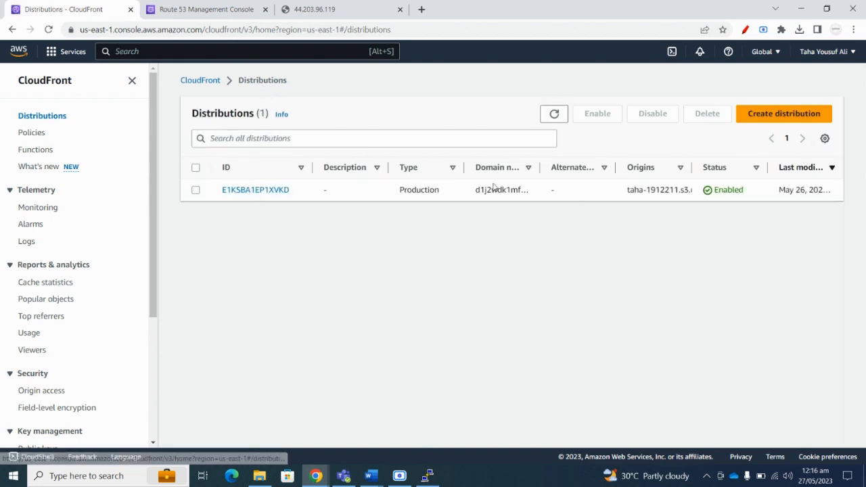
left_click(755, 118)
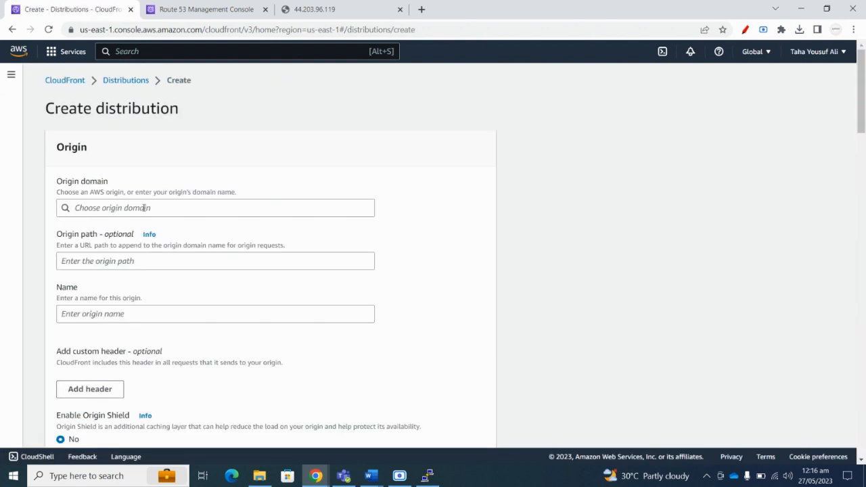
Choose an S3 bucket as the origin domain with origin path '/'.
left_click(139, 208)
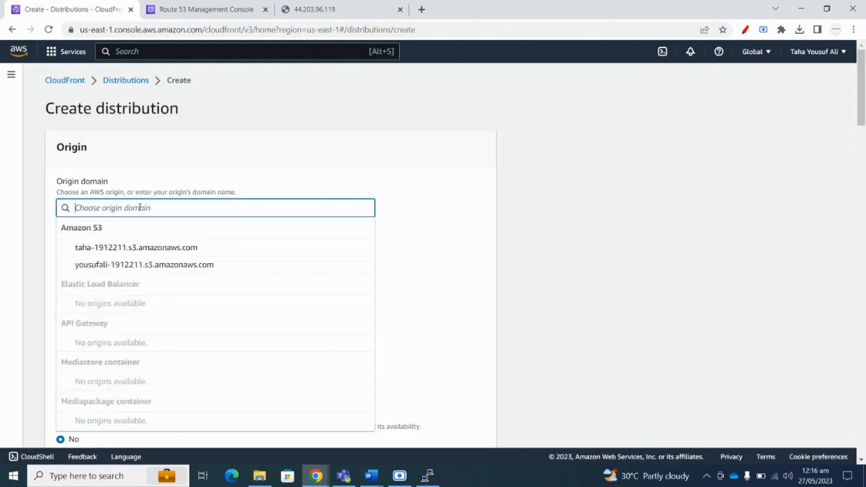
left_click(220, 179)
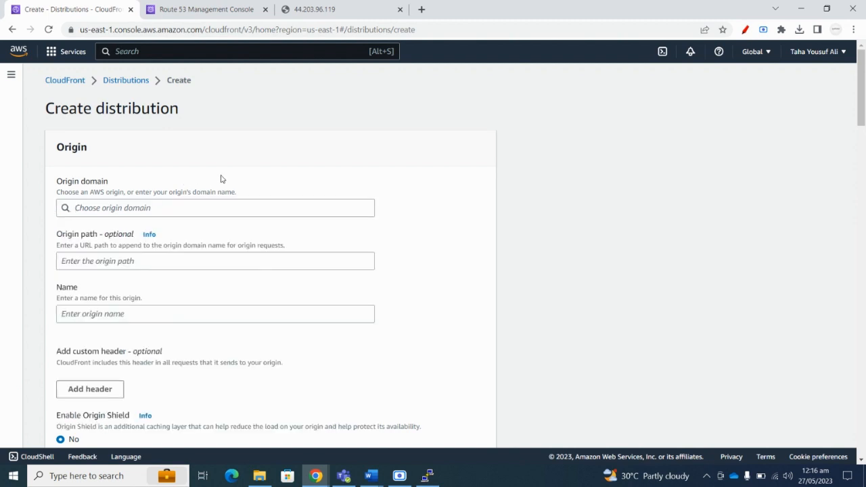
left_click(136, 208)
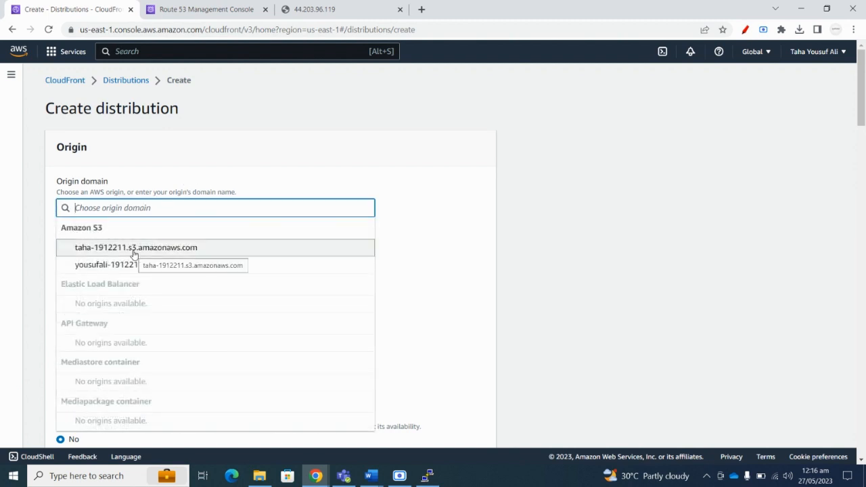
left_click(200, 169)
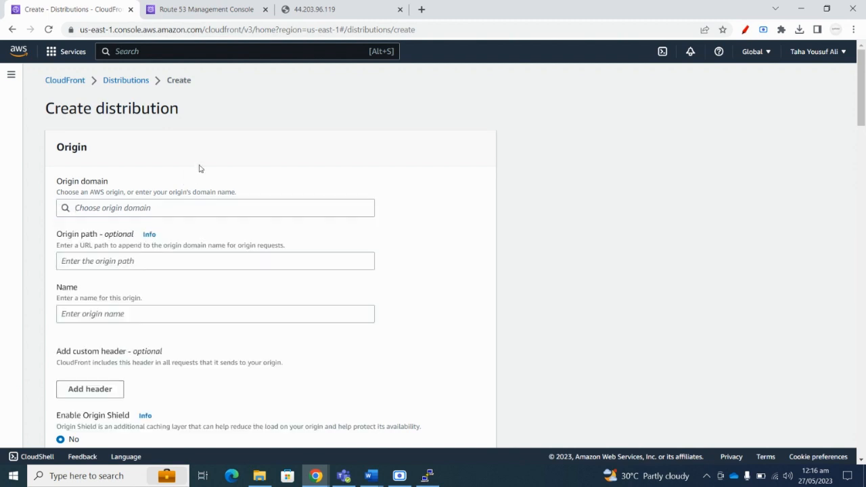
left_click(126, 210)
left_click(123, 262)
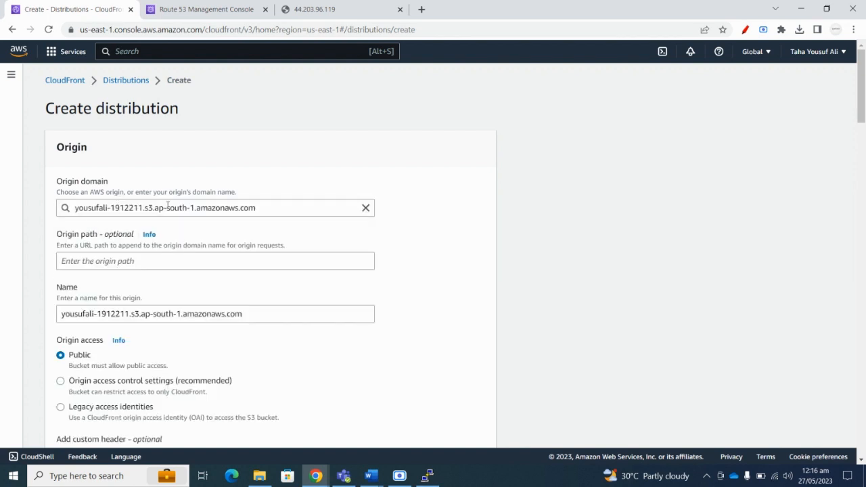
left_click(168, 207)
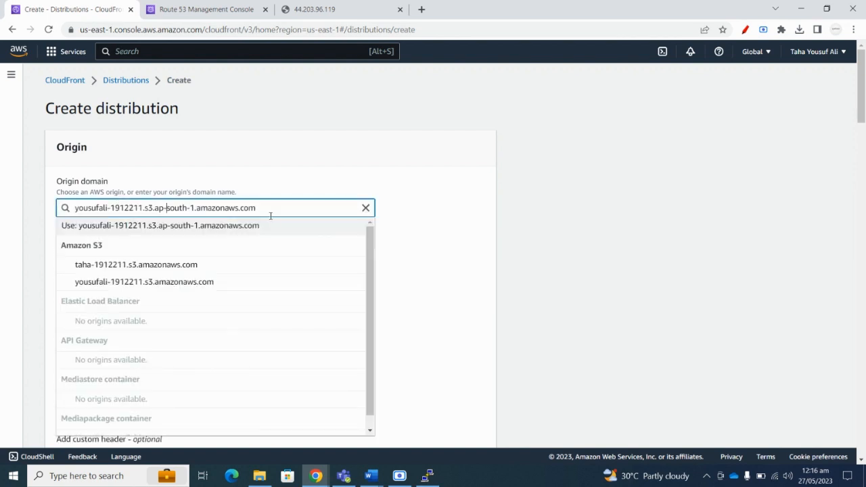
left_click(126, 271)
scroll(180, 180, "down", 1)
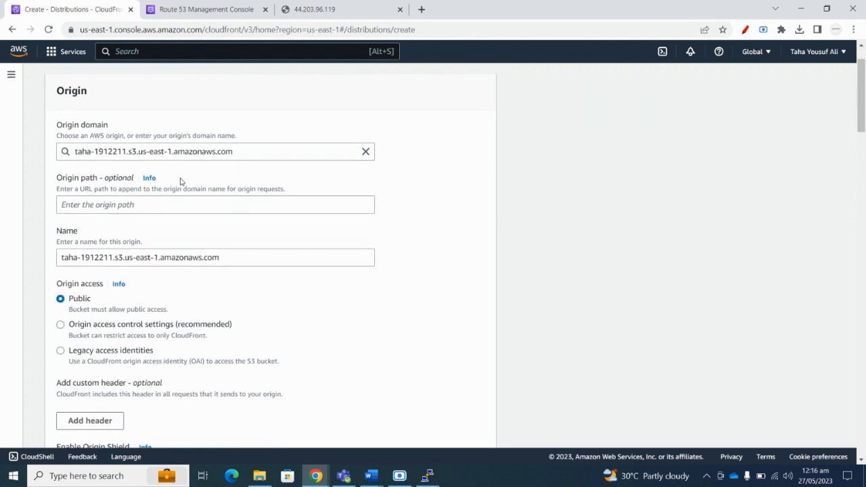
left_click(120, 208)
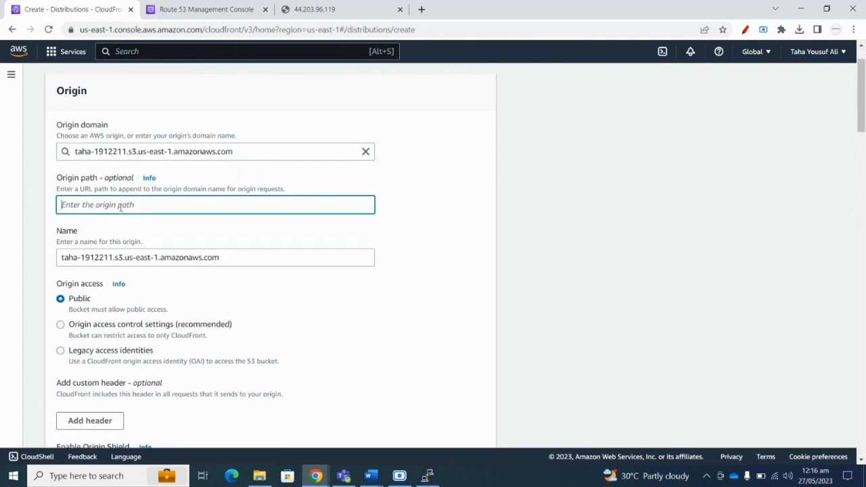
type("/")
Expand the cache behavior's additional settings and enable WAF security protections.
scroll(145, 222, "down", 1)
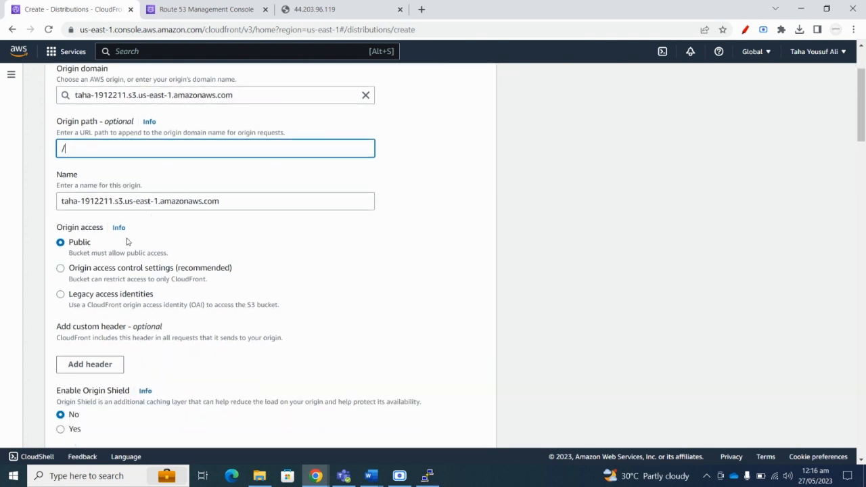
scroll(148, 221, "down", 2)
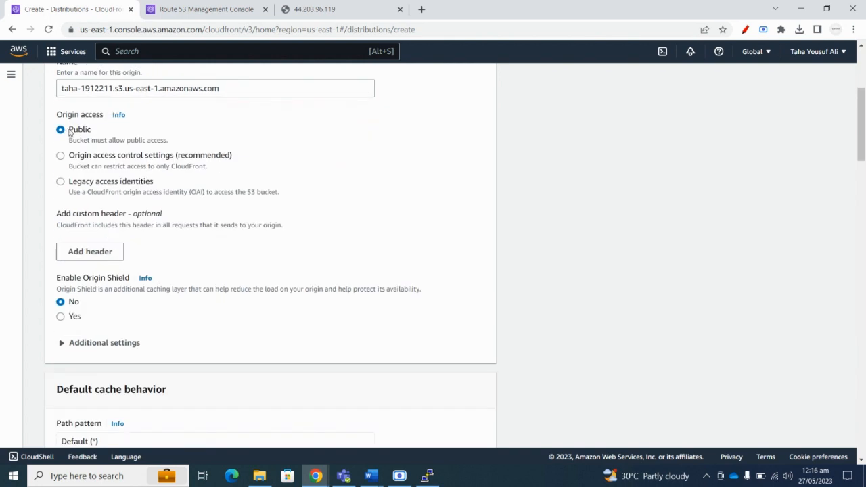
scroll(113, 155, "down", 3)
scroll(159, 209, "down", 4)
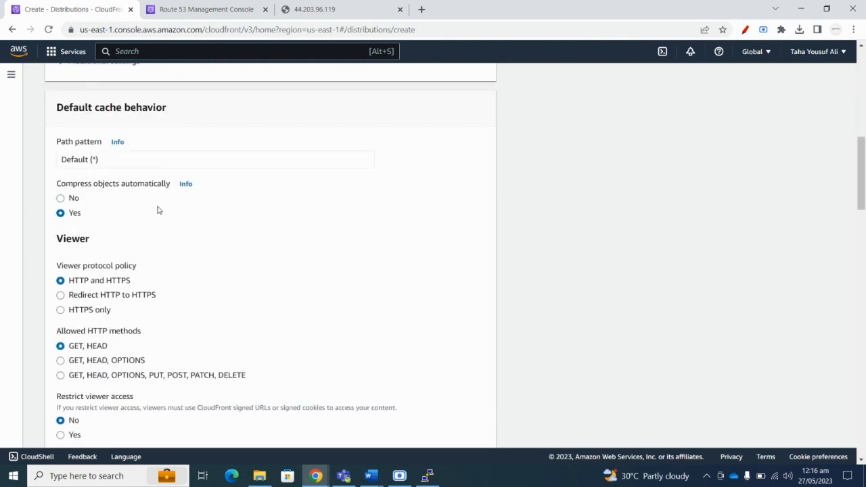
scroll(180, 218, "down", 2)
scroll(169, 215, "down", 5)
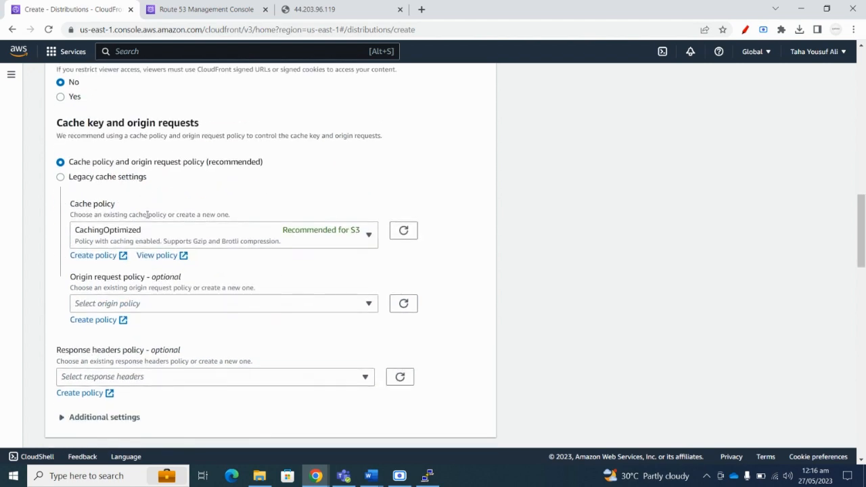
left_click(68, 198)
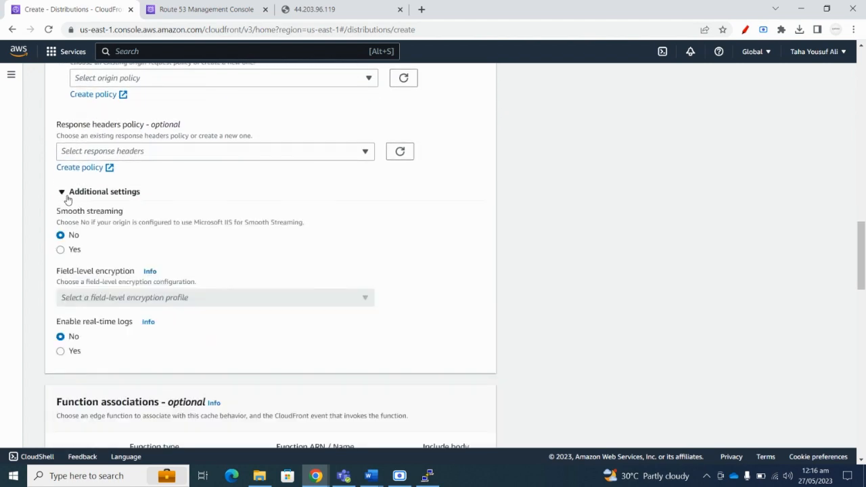
scroll(68, 199, "down", 2)
scroll(129, 206, "down", 5)
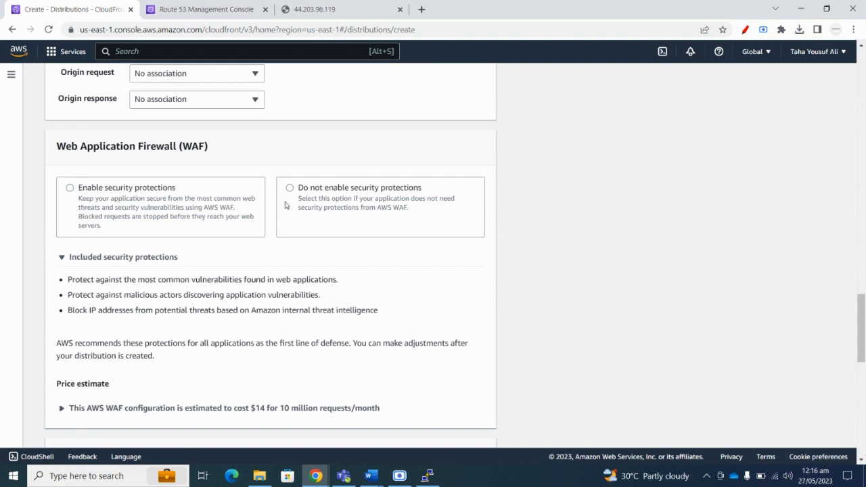
left_click(103, 205)
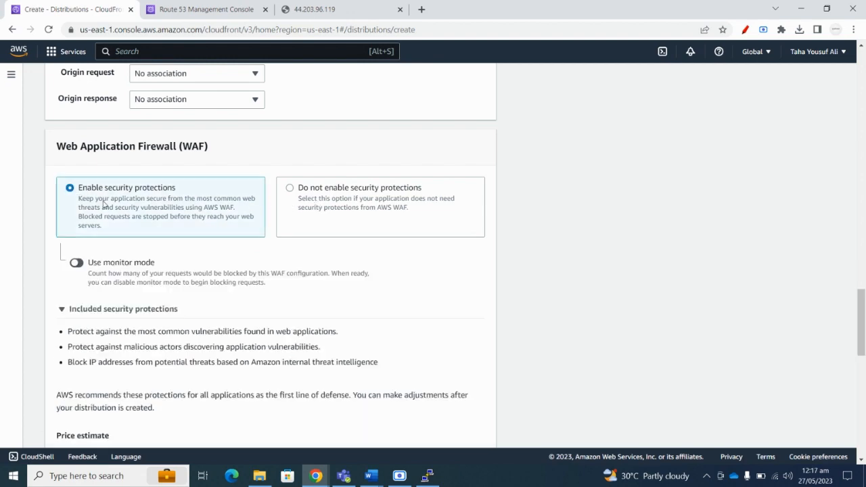
Select the North America and Europe price class, then abandon the form via browser Back.
scroll(139, 203, "down", 5)
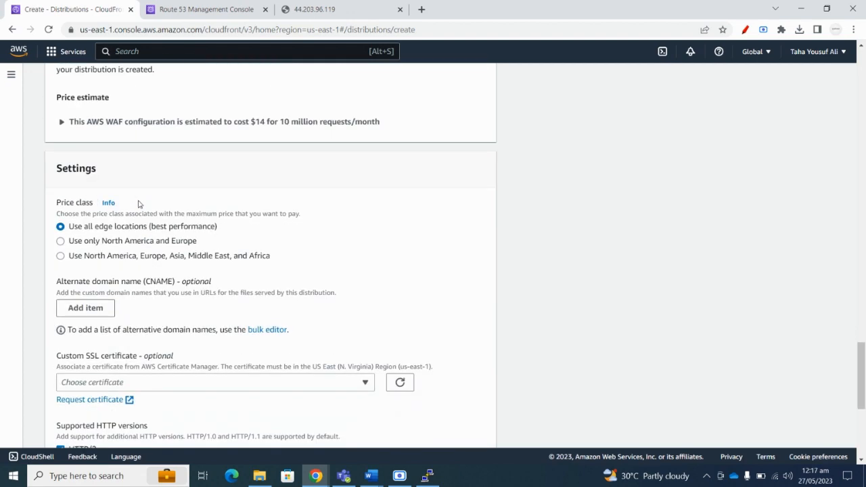
scroll(140, 203, "down", 3)
scroll(146, 217, "up", 3)
left_click(60, 242)
left_click_drag(200, 245, 70, 242)
scroll(127, 245, "down", 4)
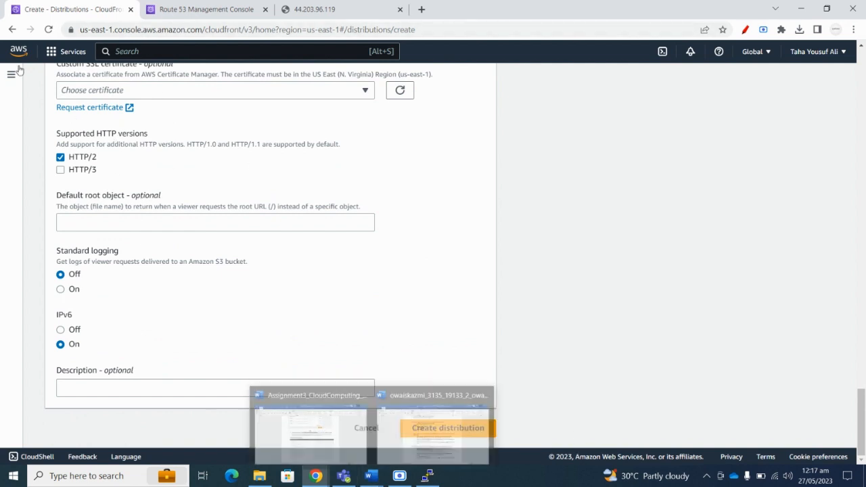
left_click(12, 30)
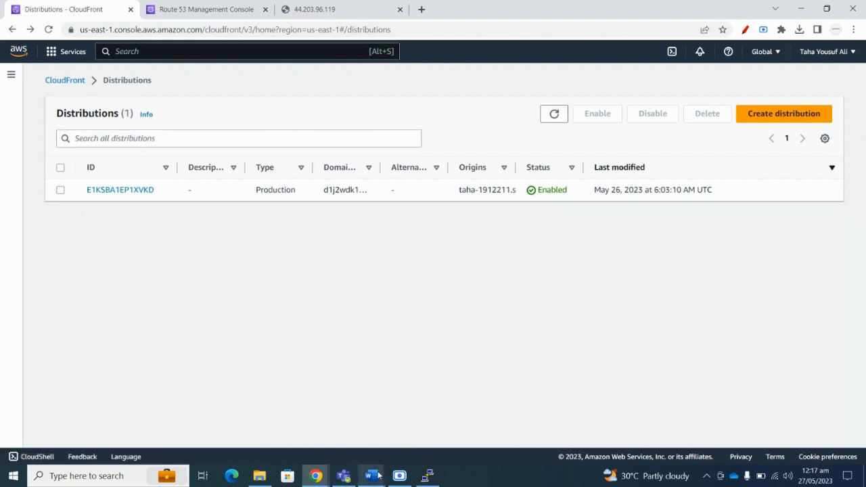
mouse_move(379, 476)
left_click(326, 425)
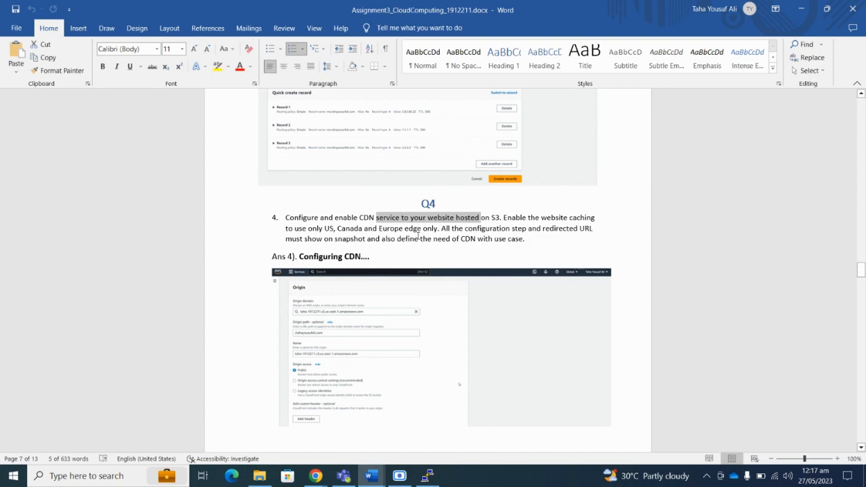
scroll(418, 233, "down", 10)
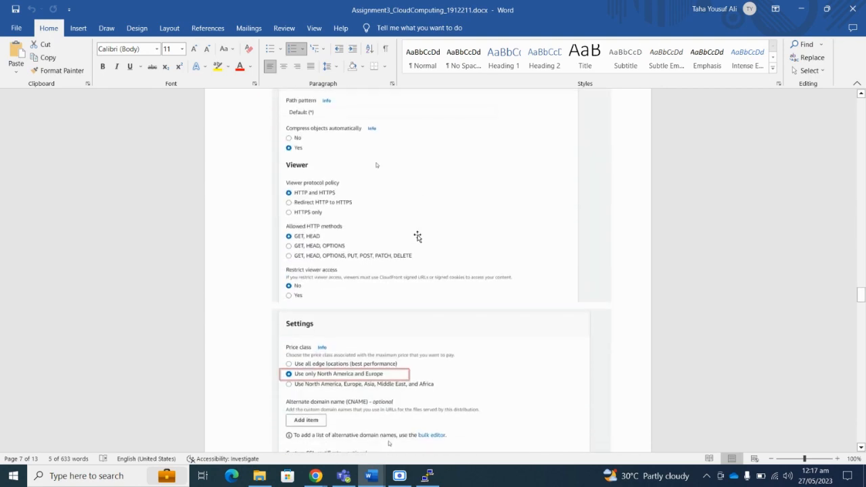
scroll(417, 236, "down", 10)
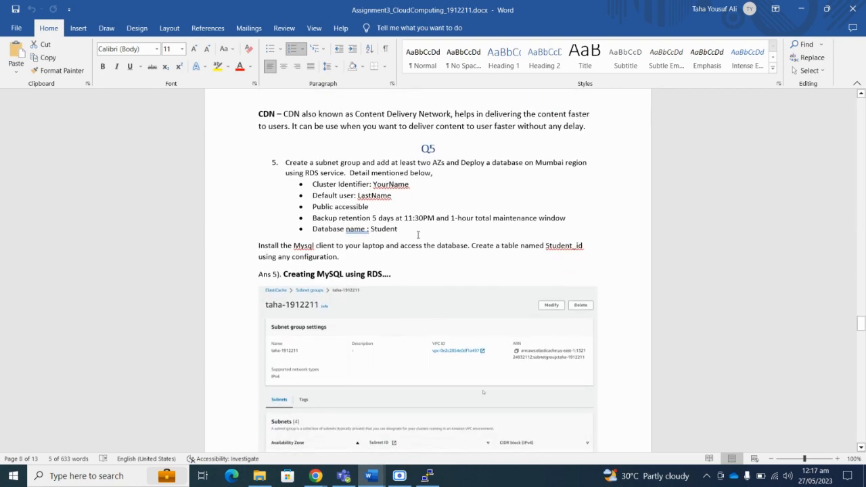
scroll(418, 234, "down", 3)
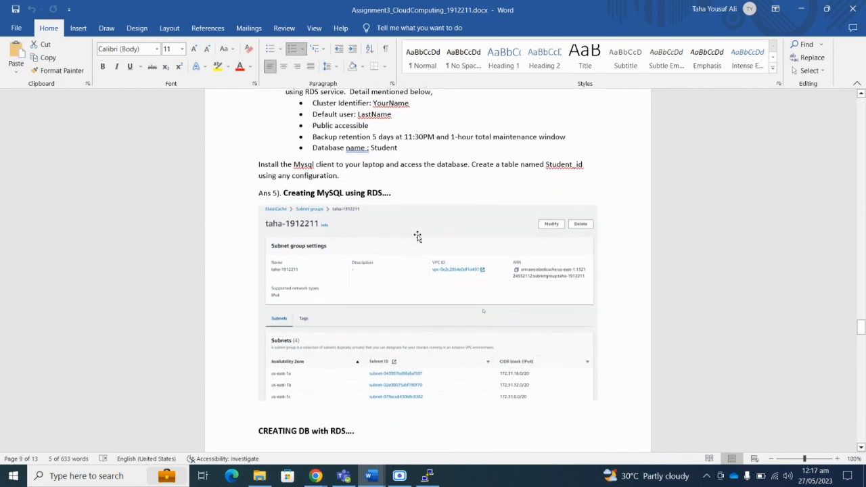
scroll(417, 236, "up", 1)
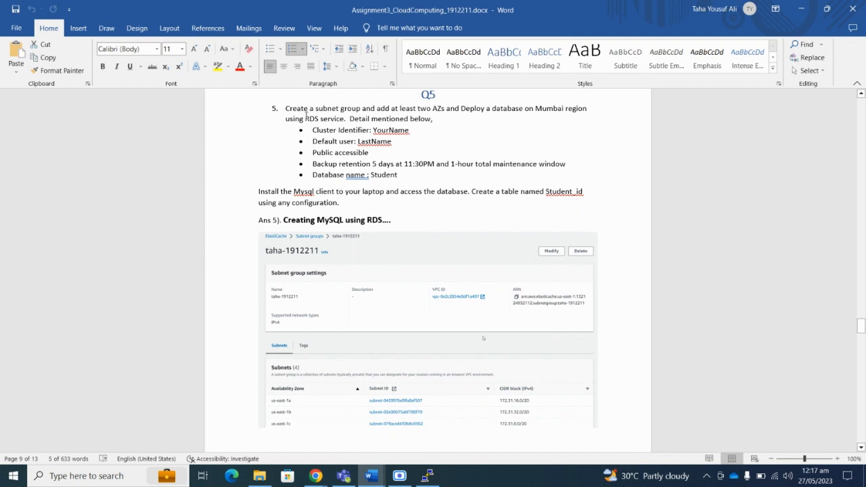
left_click_drag(287, 109, 430, 108)
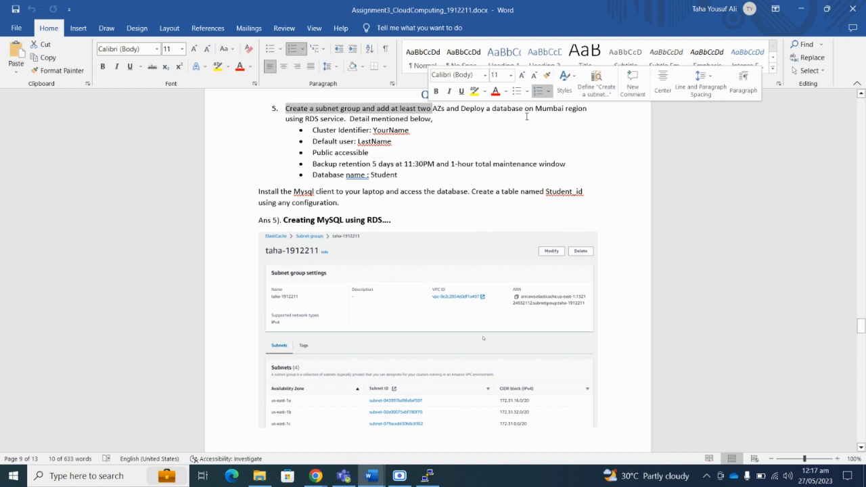
left_click(420, 118)
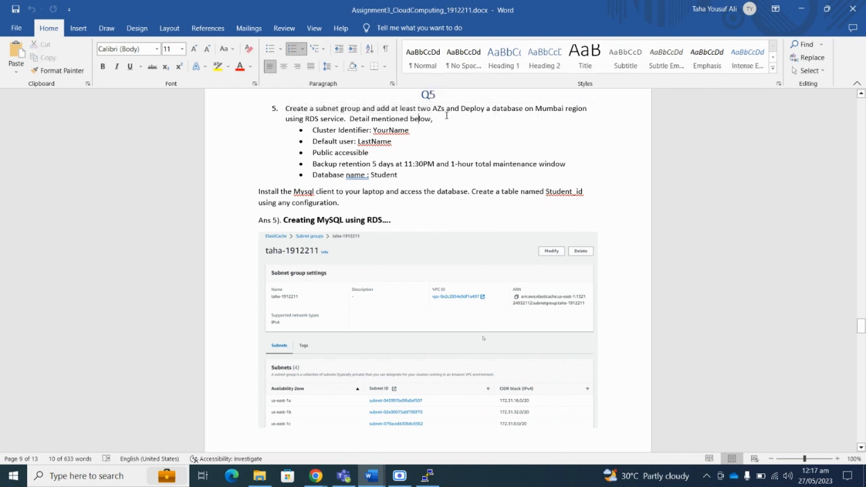
left_click(800, 11)
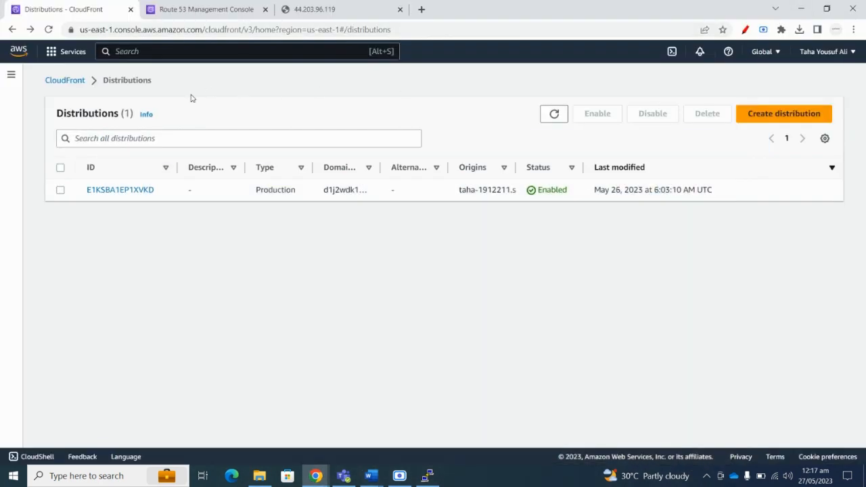
Search 'subnet' to reach ElastiCache subnet groups and start creating one.
left_click(143, 54)
type("subne")
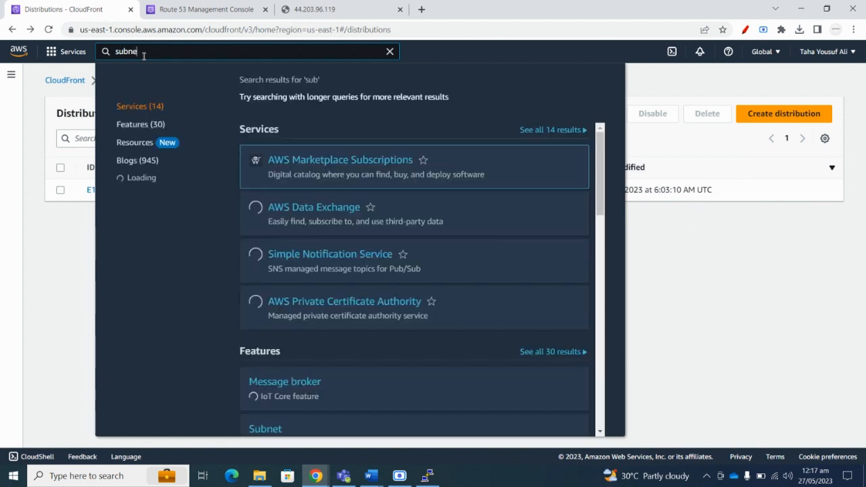
type("t")
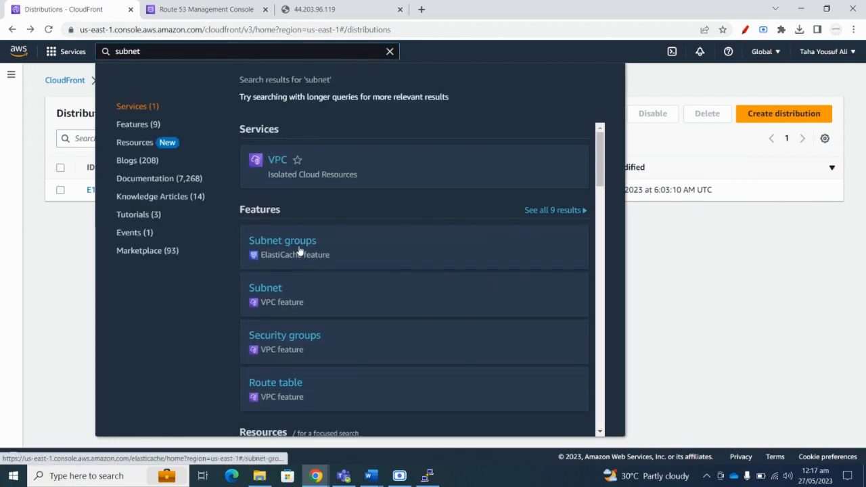
left_click(300, 252)
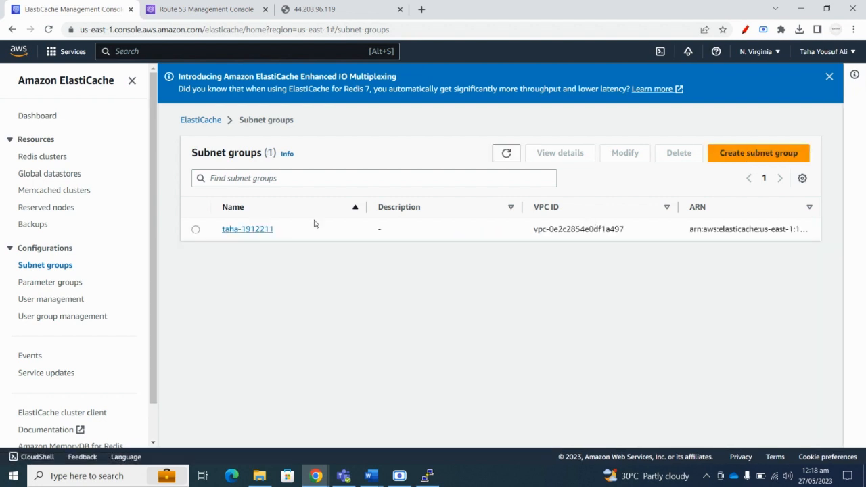
left_click(749, 154)
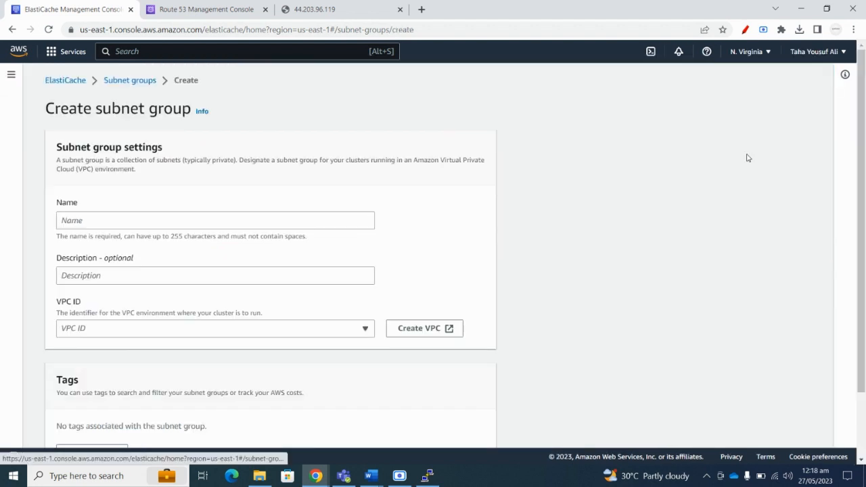
Set the group's VPC to vpc-0e2c2854e0df1a497 and open its subnet selection.
left_click(99, 220)
scroll(142, 251, "down", 2)
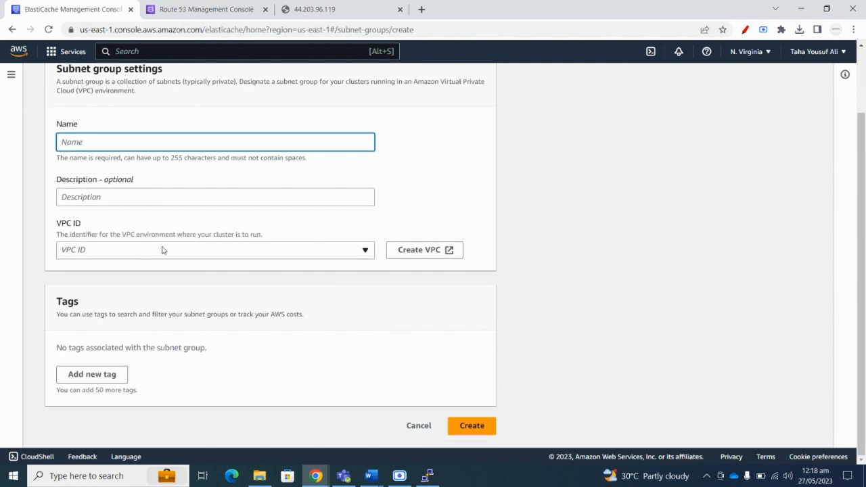
left_click(207, 250)
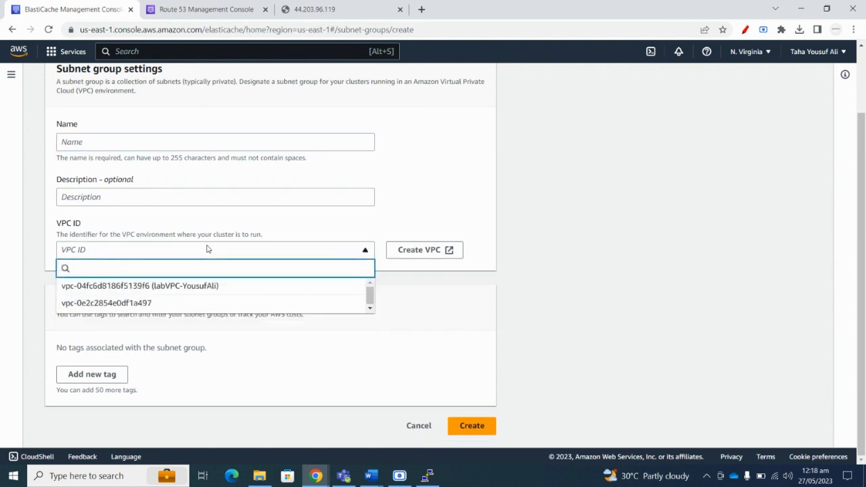
left_click(132, 303)
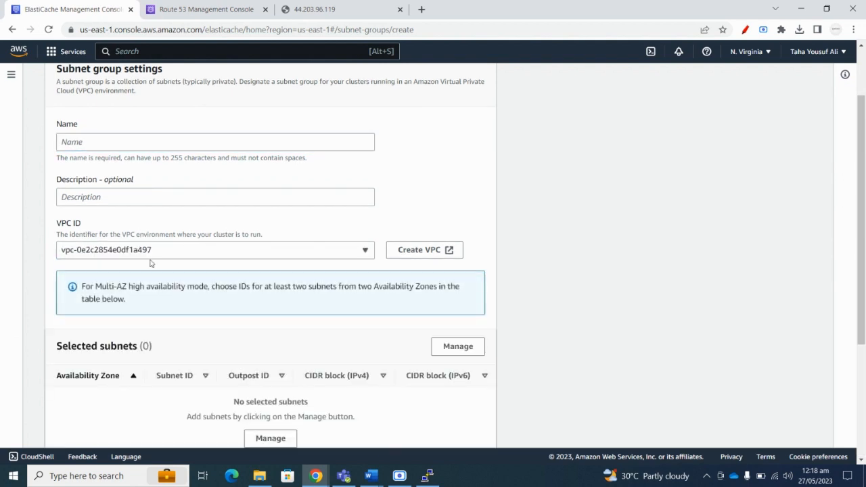
scroll(162, 216, "down", 3)
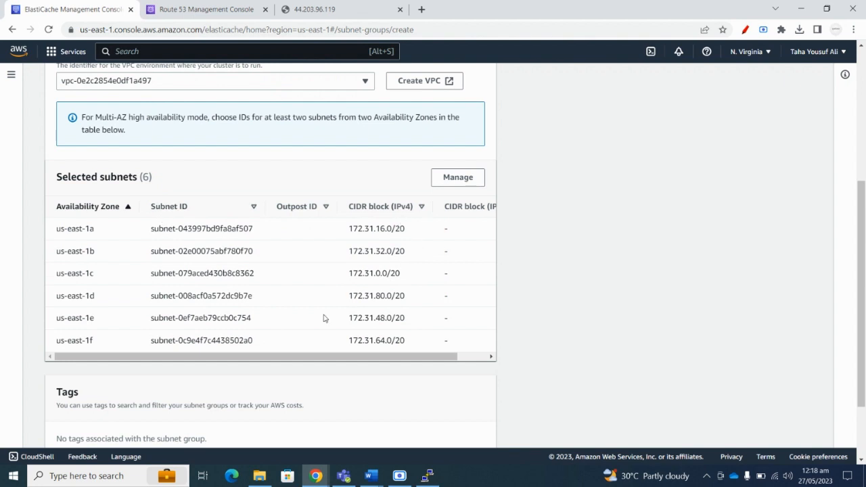
mouse_move(318, 356)
left_mouse_down()
mouse_move(437, 361)
mouse_move(311, 358)
left_mouse_up()
left_click(456, 178)
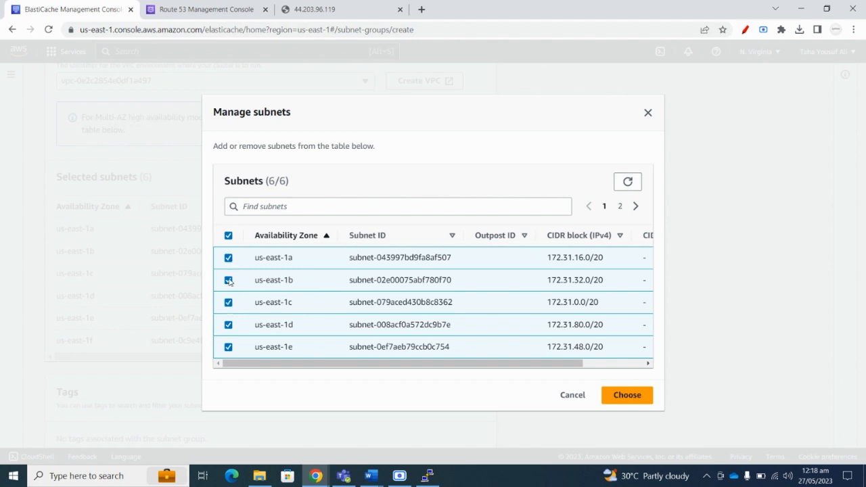
Uncheck us-east-1d and us-east-1e, keeping us-east-1a, 1b and 1c selected.
left_click(229, 280)
left_click(228, 302)
left_click(230, 281)
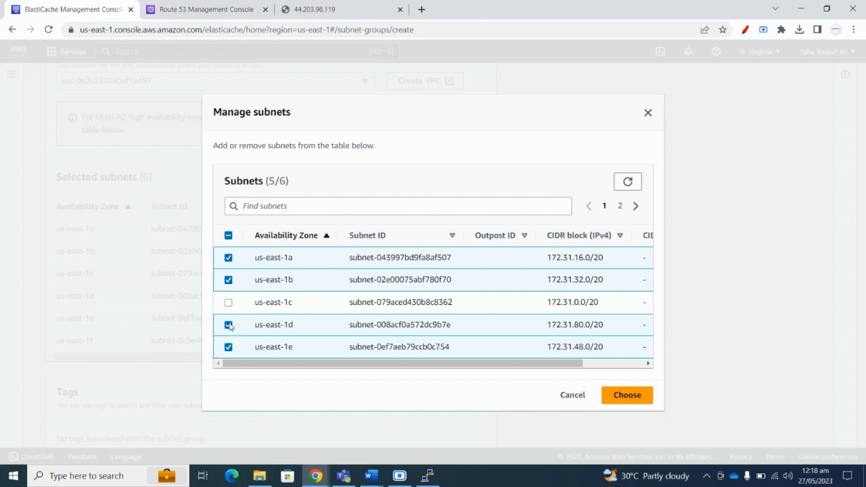
left_click(229, 324)
left_click(228, 347)
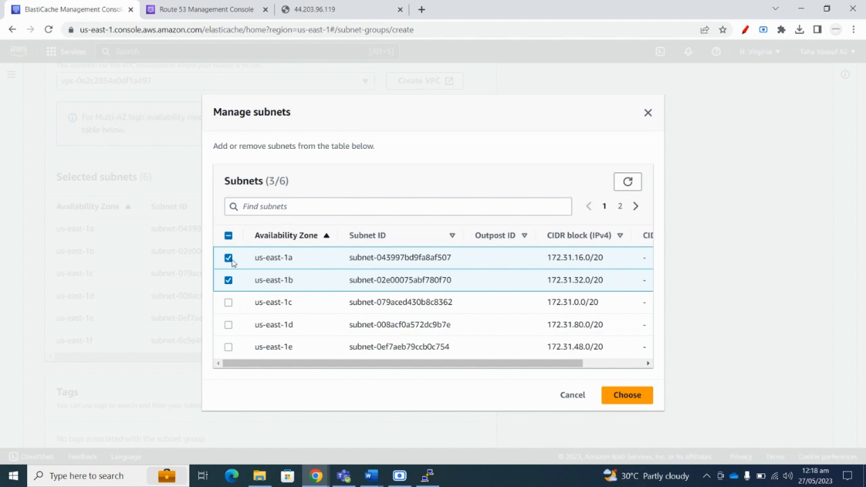
left_click(229, 303)
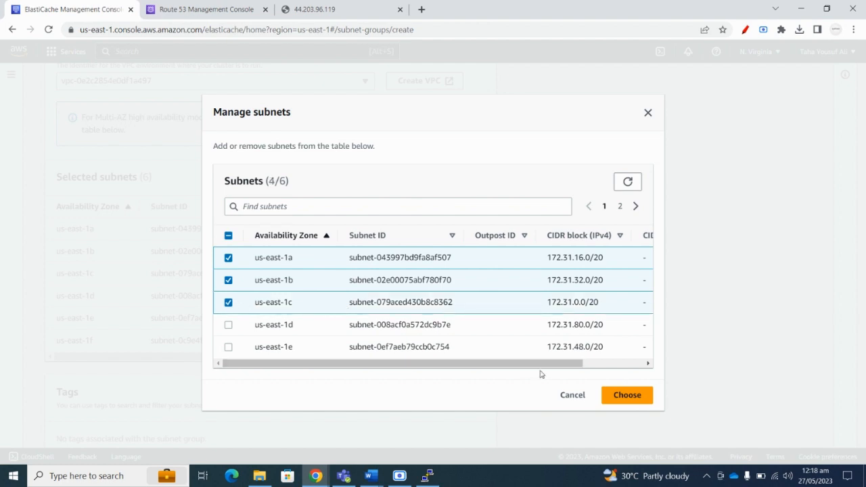
Verify the selected zone names and confirm the four-subnet choice.
left_click_drag(301, 264, 260, 258)
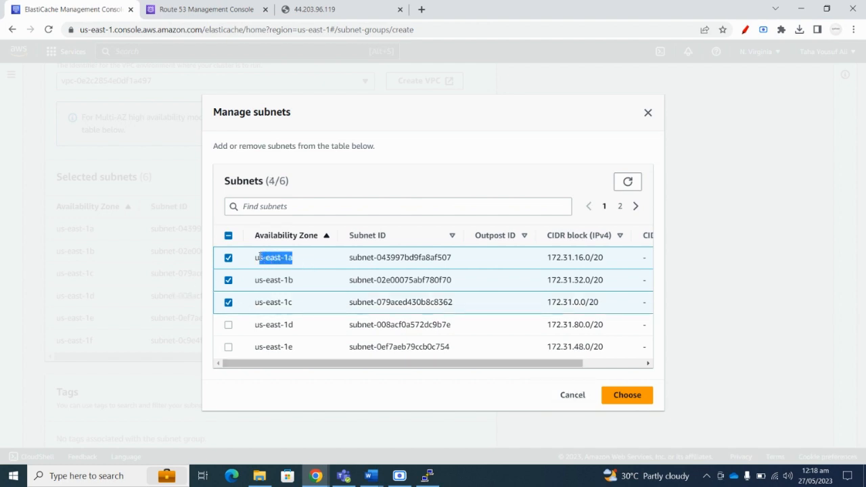
left_click_drag(295, 306, 251, 288)
left_click(293, 258)
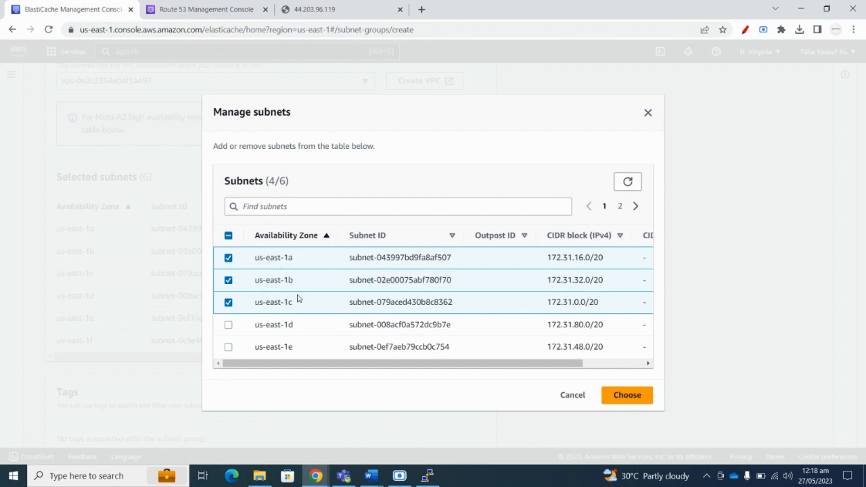
mouse_move(293, 303)
left_mouse_down()
mouse_move(255, 285)
mouse_move(274, 303)
mouse_move(293, 302)
left_mouse_up()
left_click(255, 284)
left_click(627, 395)
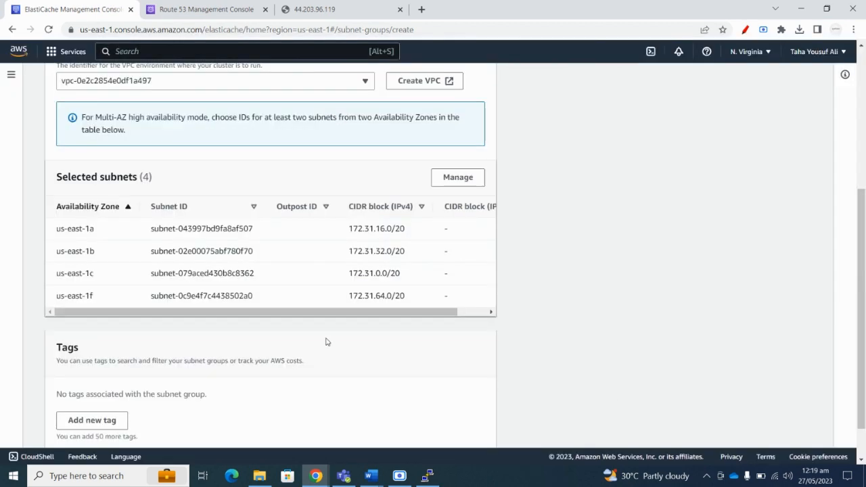
scroll(324, 293, "down", 2)
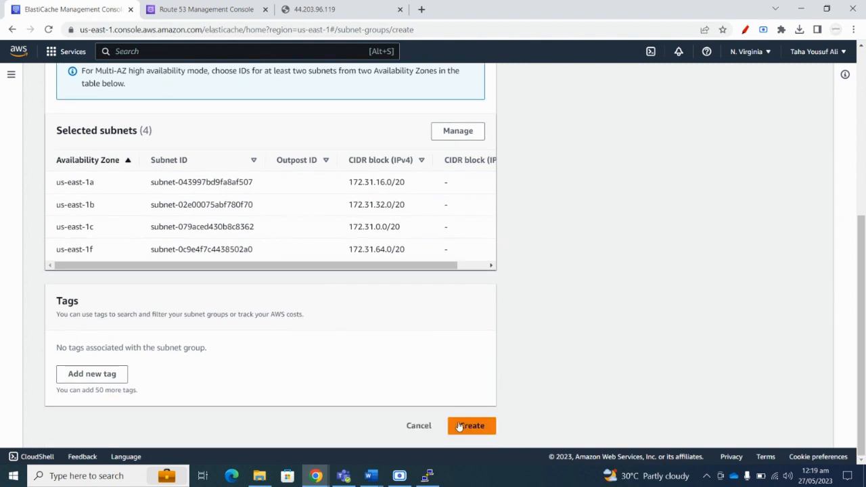
scroll(135, 224, "up", 4)
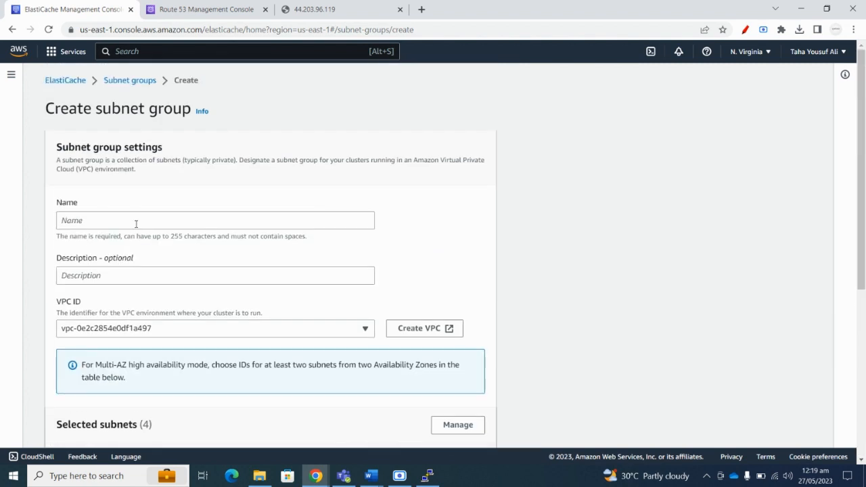
Leave ElastiCache and open the RDS console via the search bar.
left_click(71, 80)
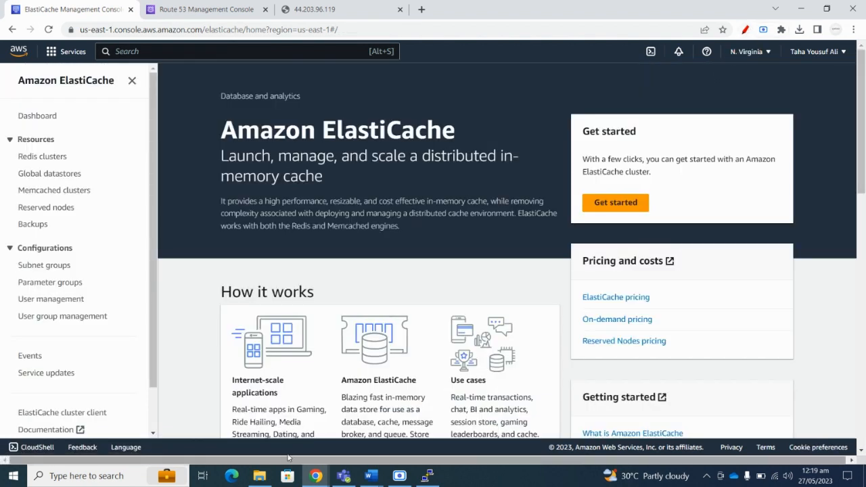
left_click(144, 54)
type("RDS")
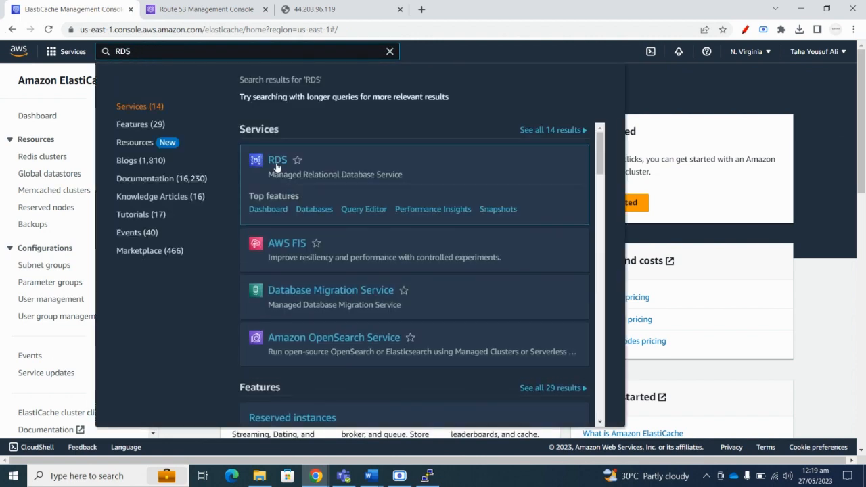
left_click(276, 162)
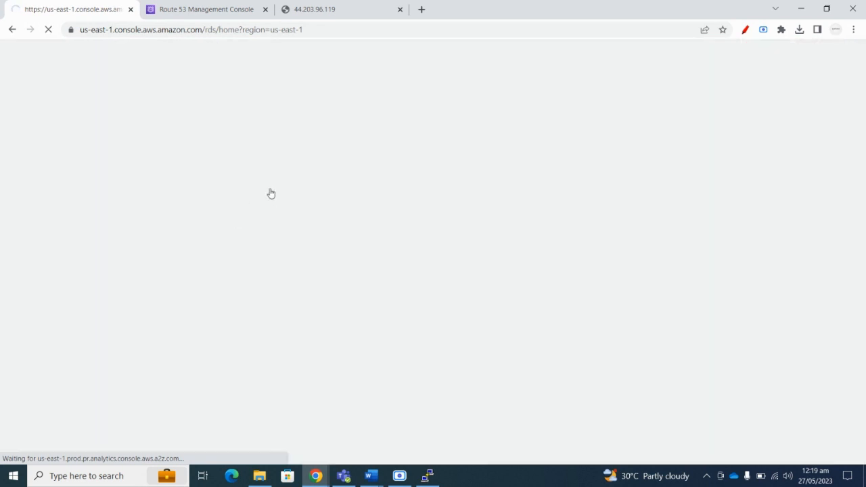
left_click(428, 475)
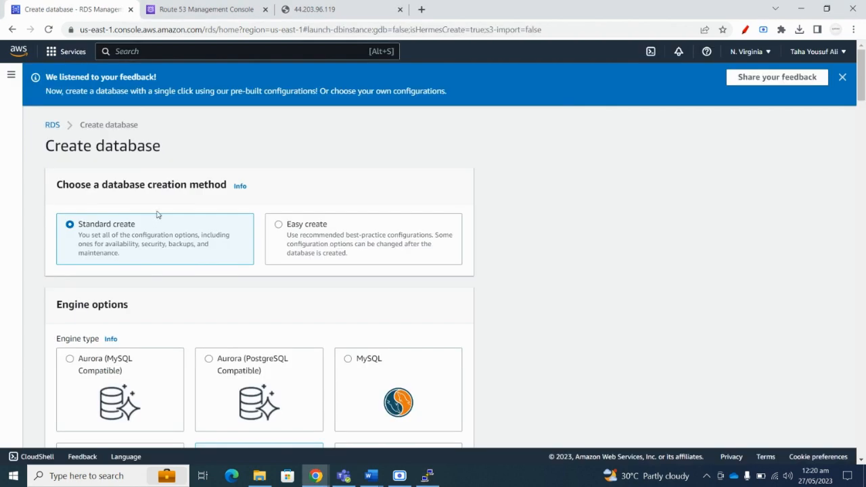
scroll(166, 215, "down", 2)
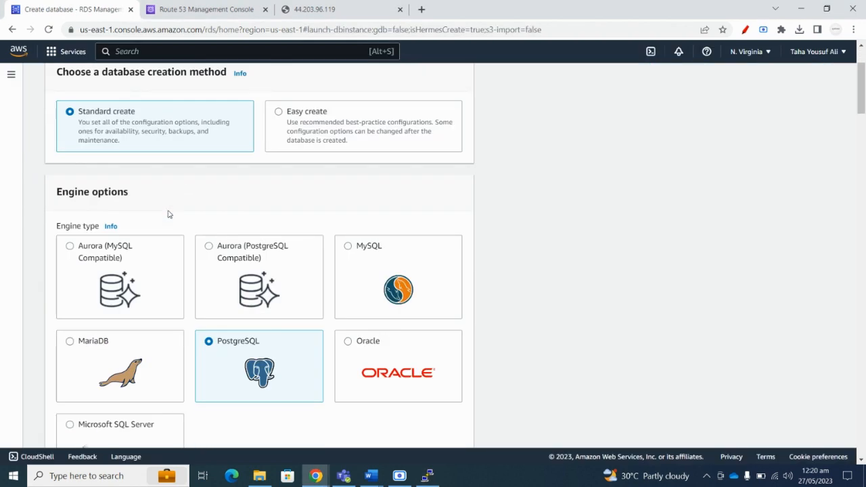
Choose MySQL as the engine with the Free tier template.
left_click(399, 287)
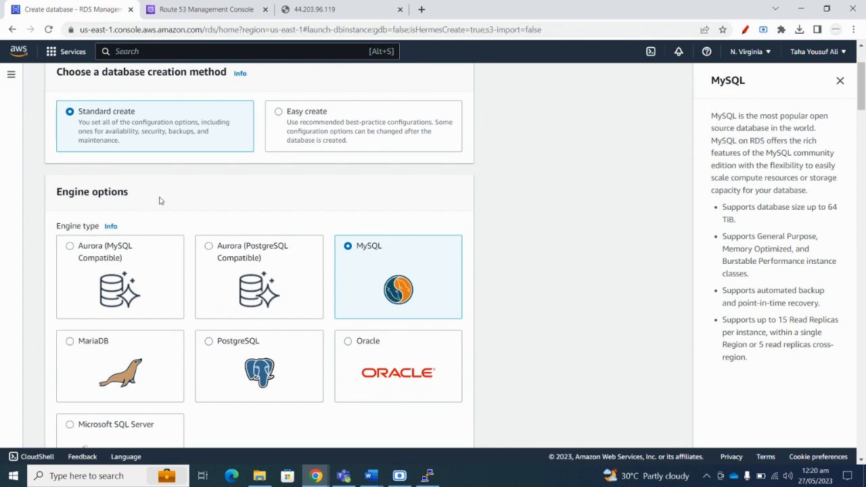
scroll(199, 195, "down", 1)
scroll(199, 195, "up", 2)
scroll(150, 212, "down", 1)
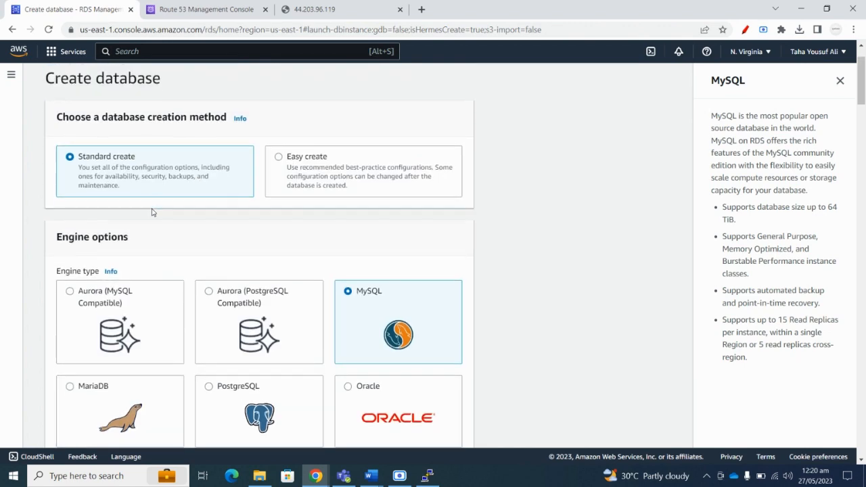
scroll(151, 212, "up", 1)
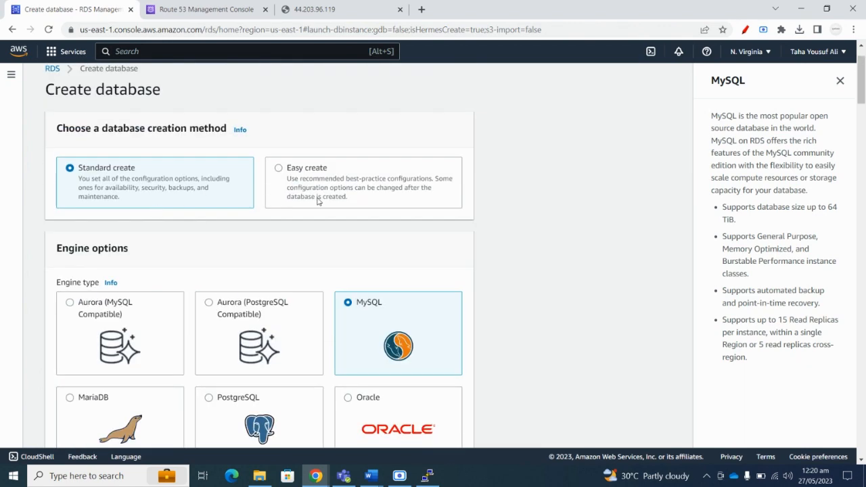
scroll(181, 201, "down", 8)
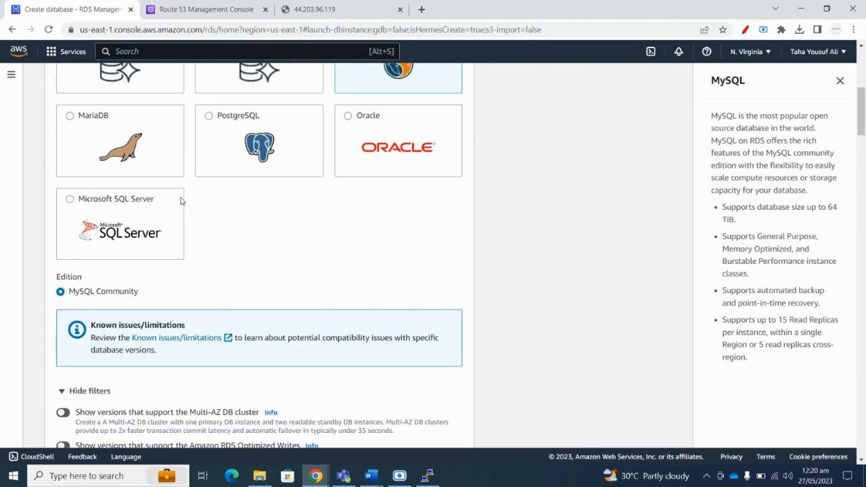
scroll(181, 201, "down", 3)
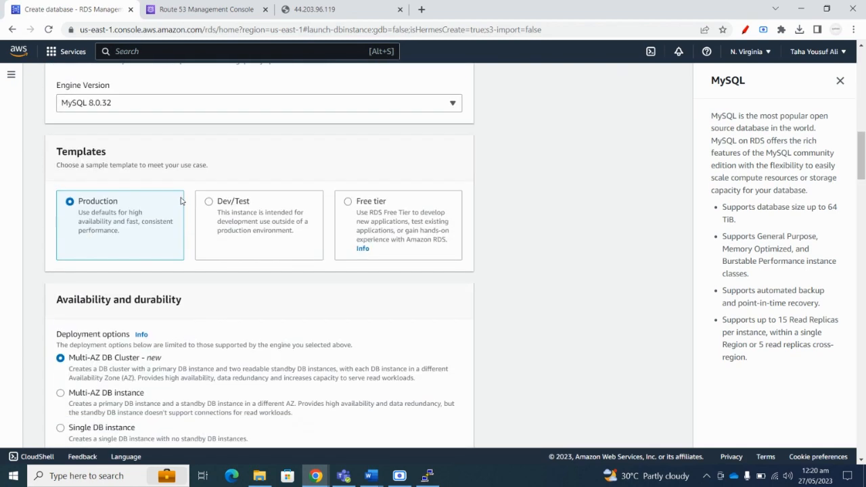
left_click(375, 221)
Delete the default identifier database-1, then bring the assignment document forward.
scroll(217, 223, "down", 6)
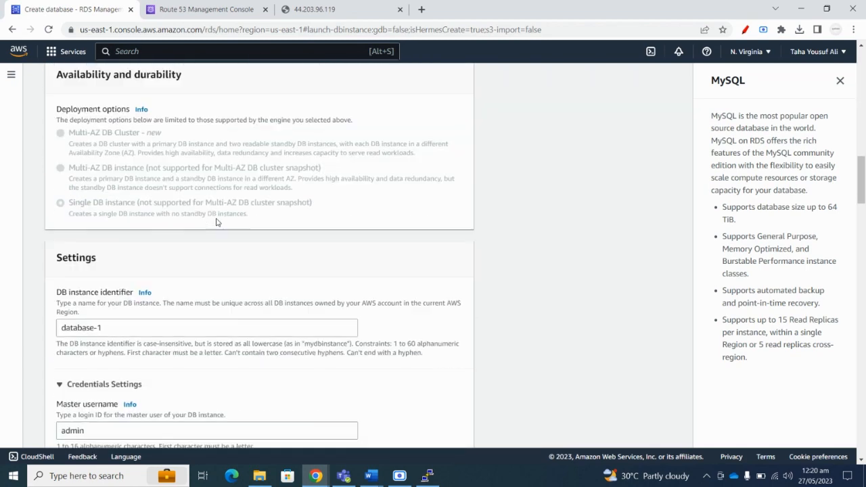
left_click_drag(130, 159, 57, 163)
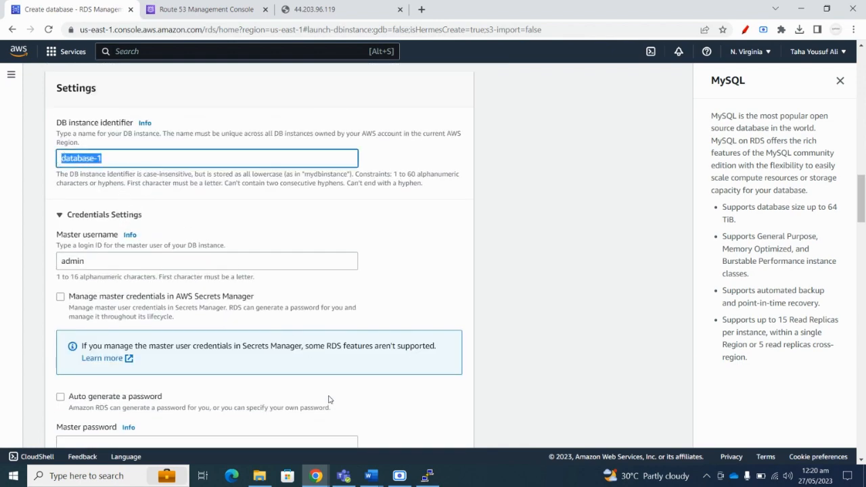
mouse_move(371, 476)
key("BackSpace")
left_click(281, 402)
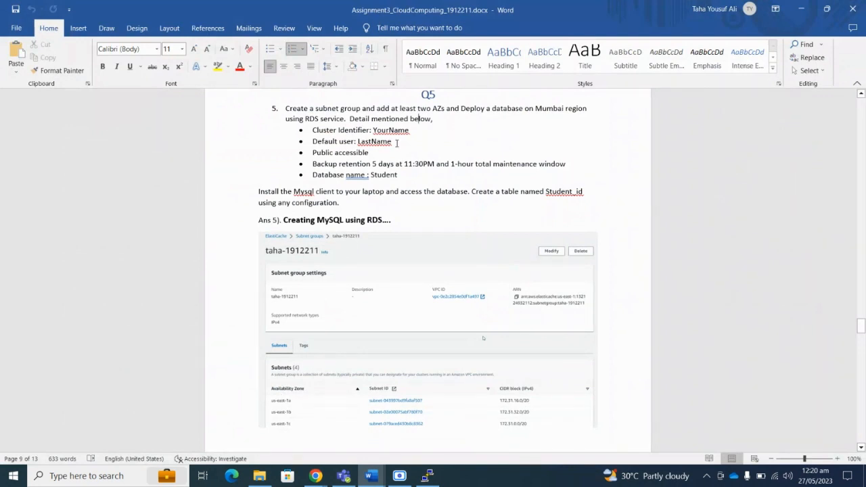
Check Q5's YourName cluster identifier requirement, then return to the RDS form.
scroll(392, 202, "up", 2)
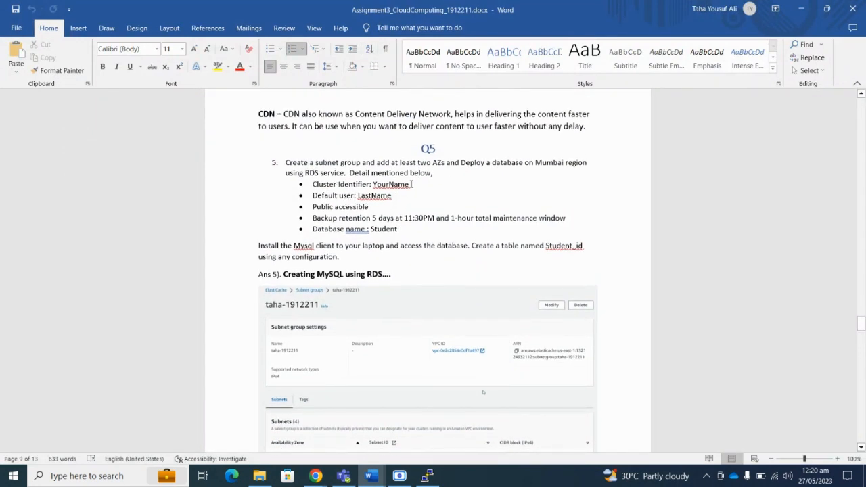
left_click_drag(410, 184, 358, 195)
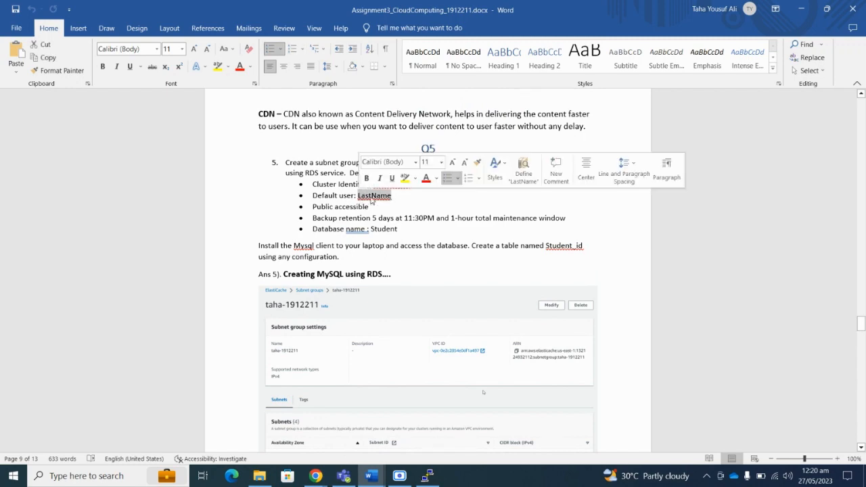
left_click(801, 9)
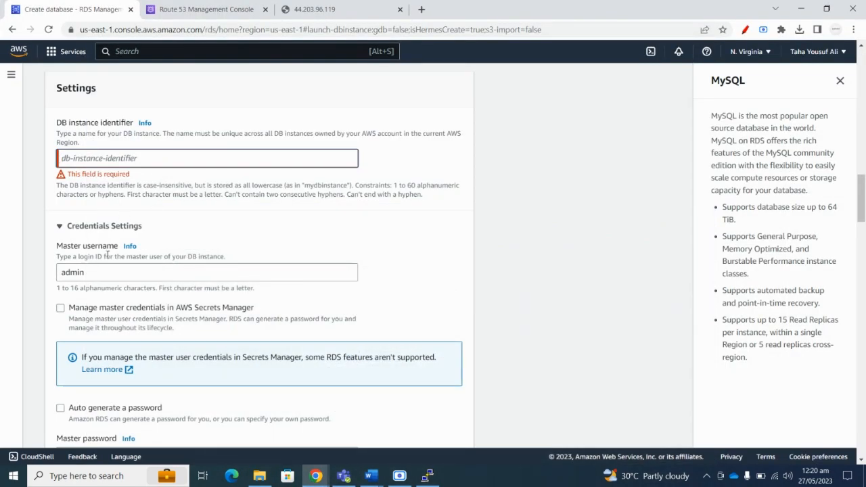
Set the DB instance identifier to the user's lowercase first name and the master username to their surname.
scroll(105, 245, "up", 1)
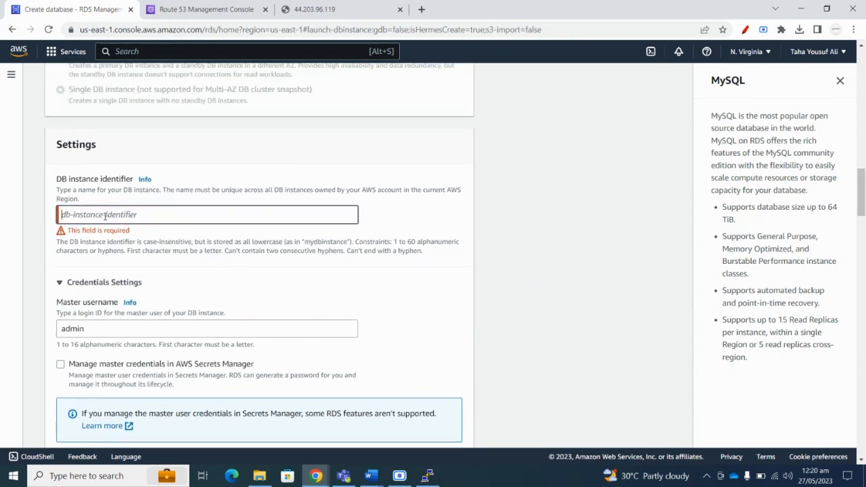
left_click(105, 214)
type("Tah")
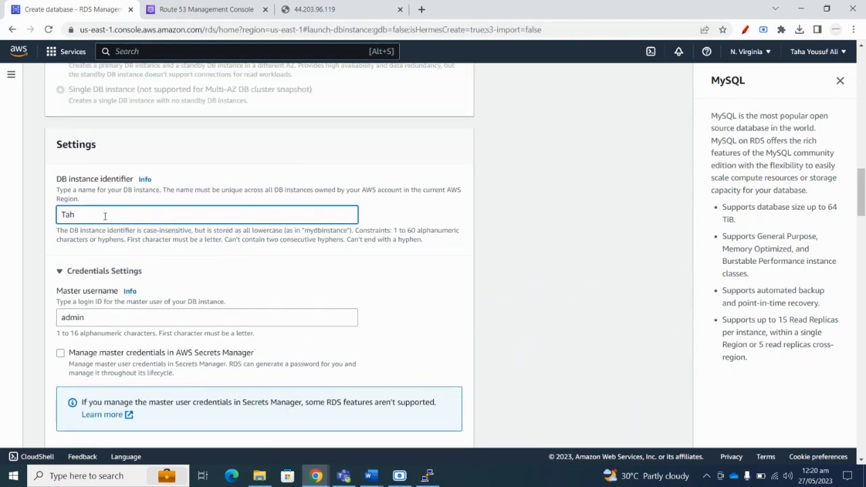
type("a")
scroll(105, 216, "down", 2)
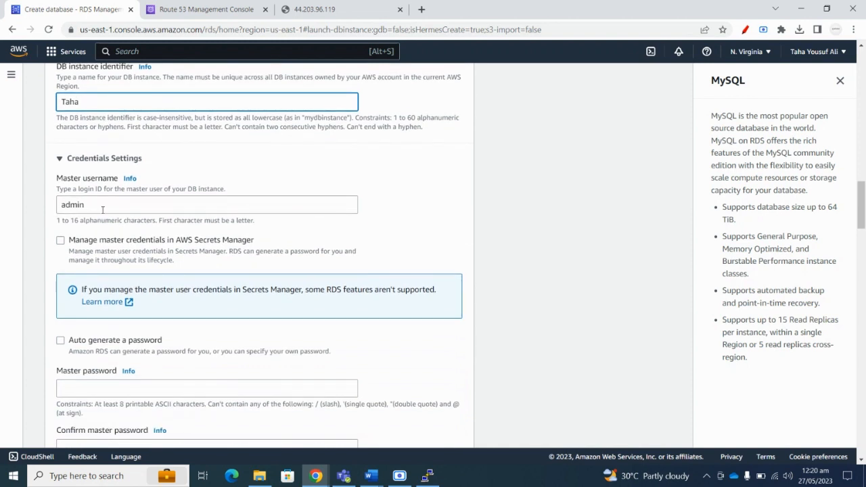
left_click_drag(102, 205, 53, 213)
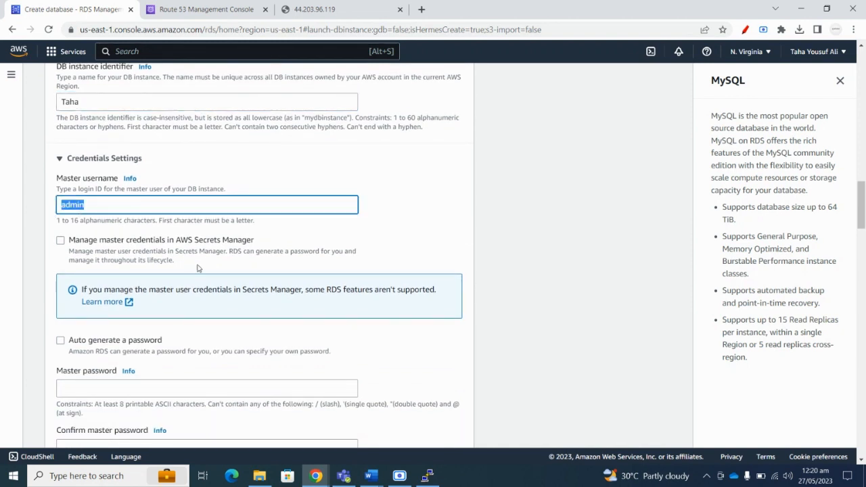
type("yousufali")
scroll(190, 271, "down", 3)
scroll(176, 276, "up", 4)
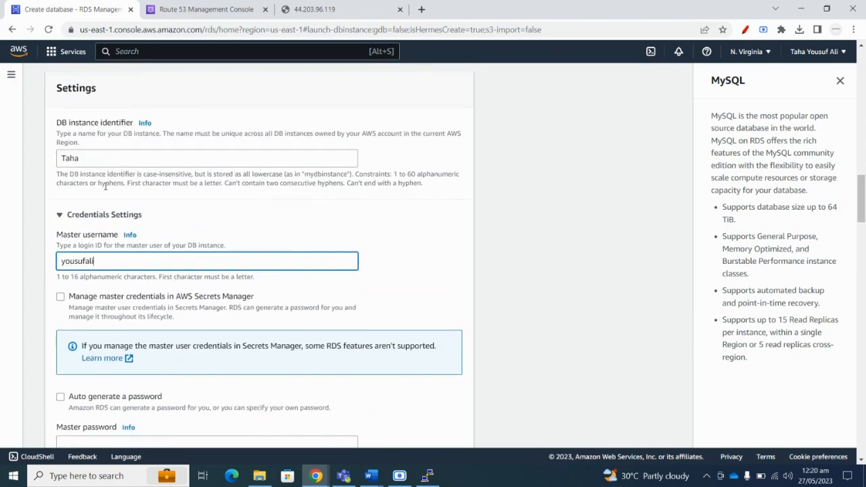
left_click(81, 160)
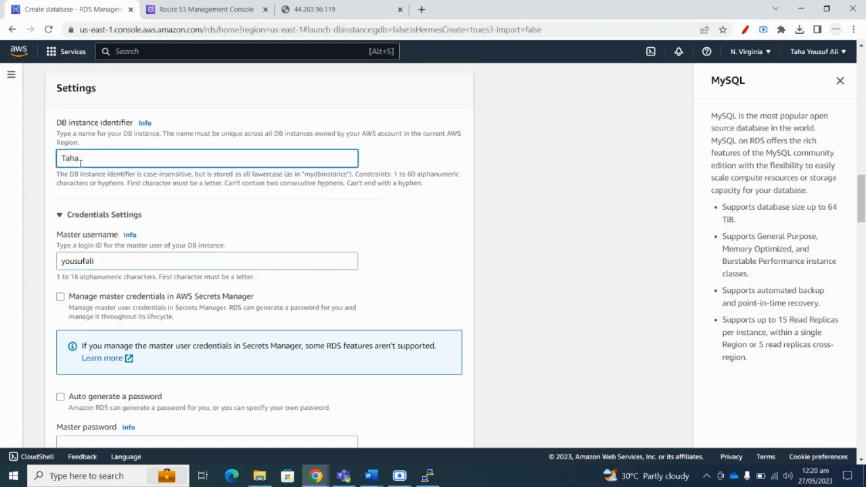
key("Home")
key("Delete")
type("t")
Enter the master password and move to the confirmation field.
scroll(134, 191, "down", 2)
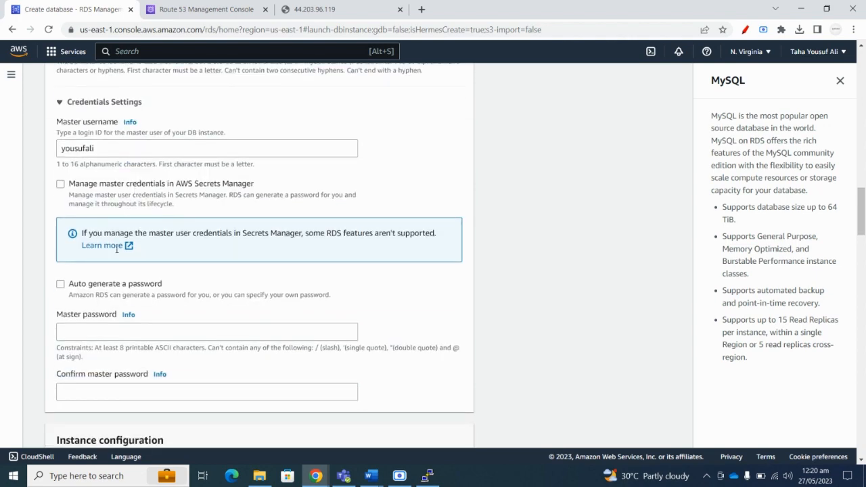
scroll(115, 193, "down", 1)
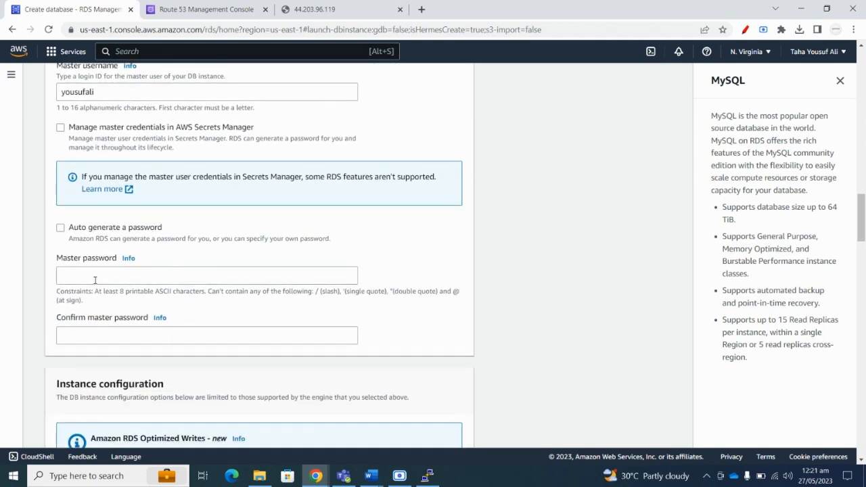
left_click(98, 275)
type("•••")
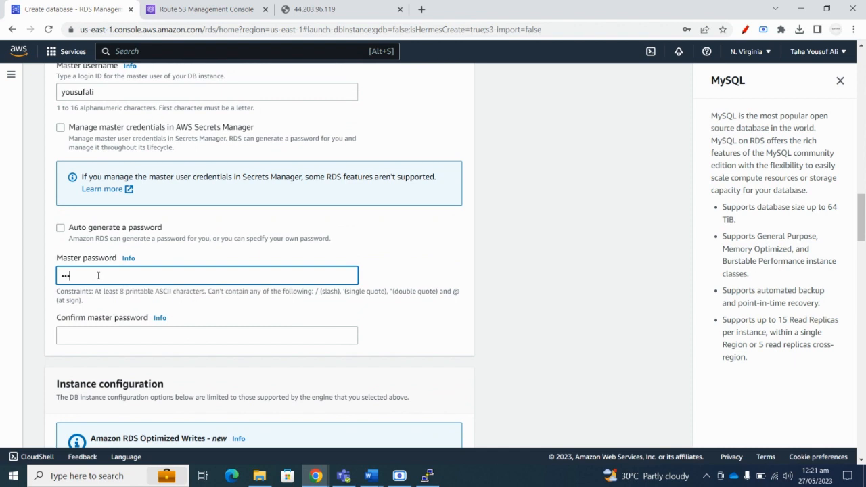
type("•••••••")
key("Tab")
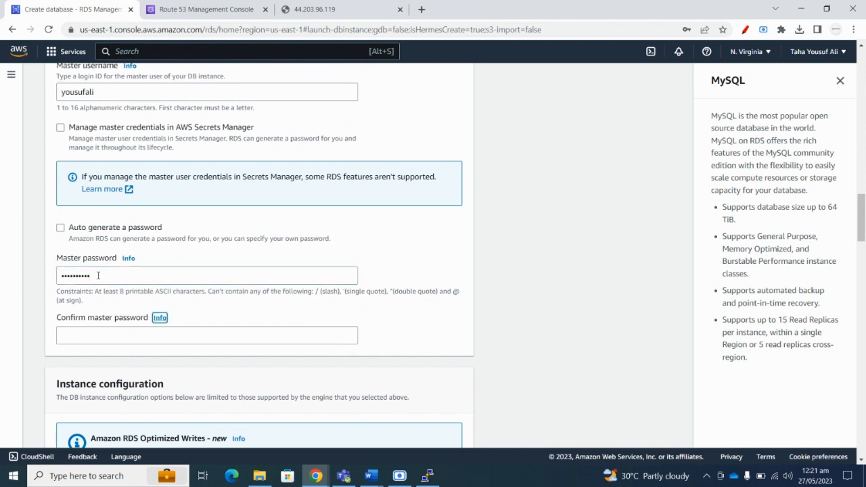
key("Tab")
Confirm the master password and set Public access to Yes.
type("••••••")
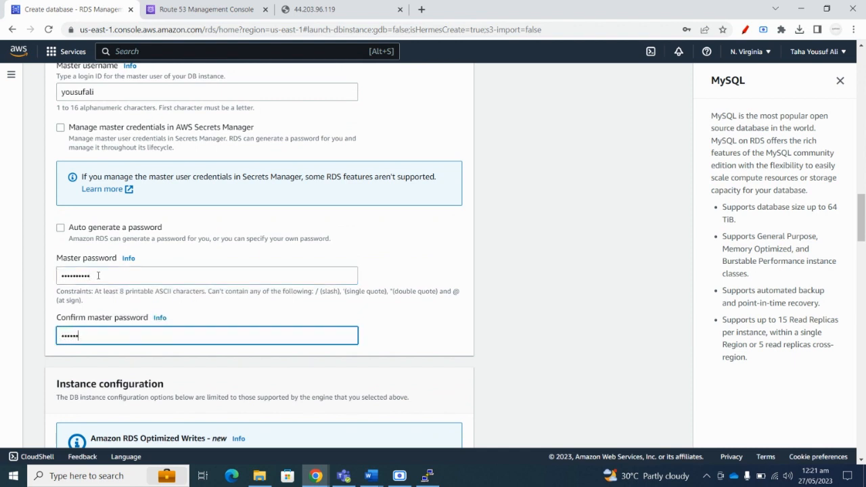
type("••••")
scroll(172, 316, "down", 3)
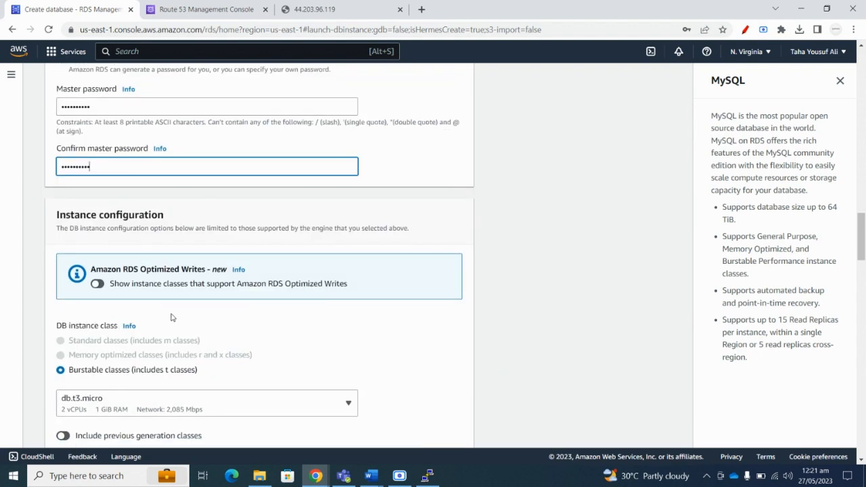
scroll(189, 306, "down", 4)
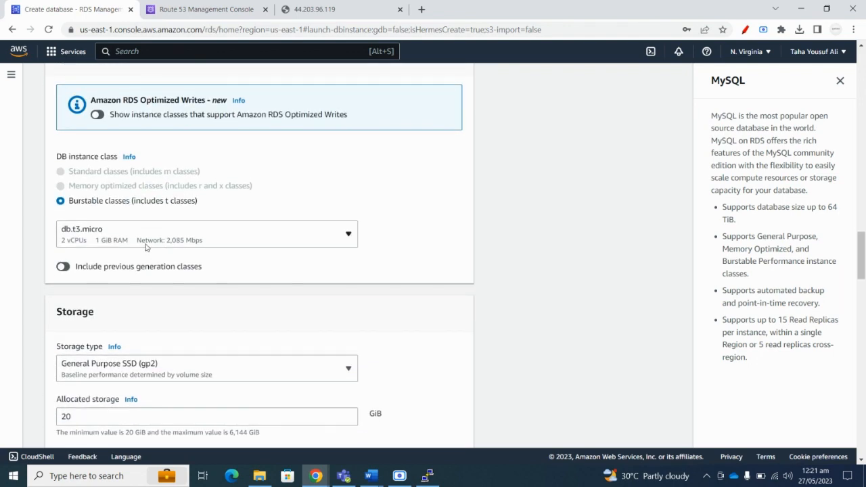
scroll(150, 213, "down", 2)
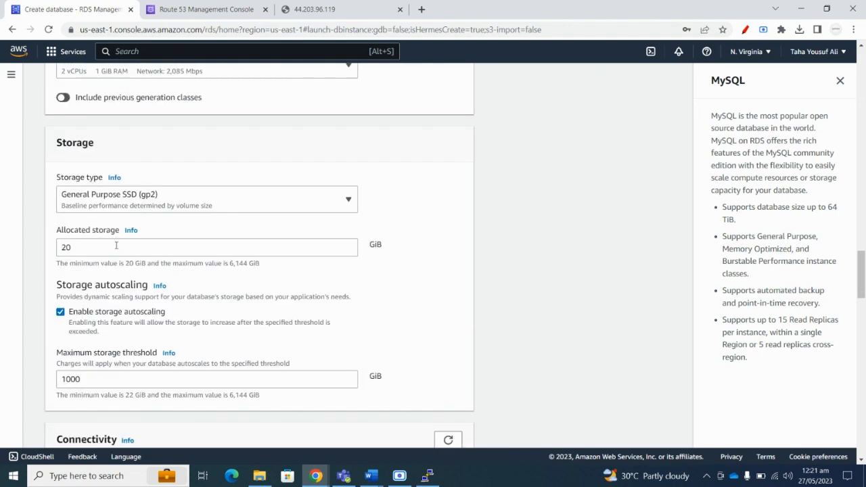
scroll(130, 200, "down", 3)
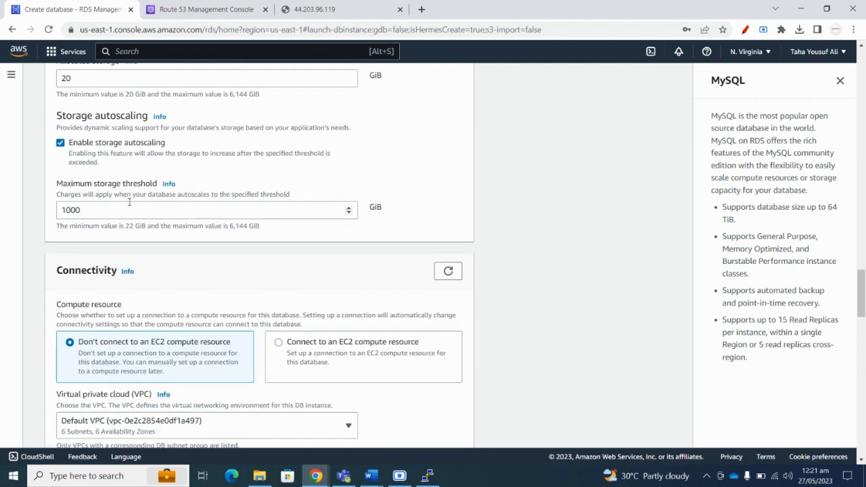
scroll(129, 202, "down", 2)
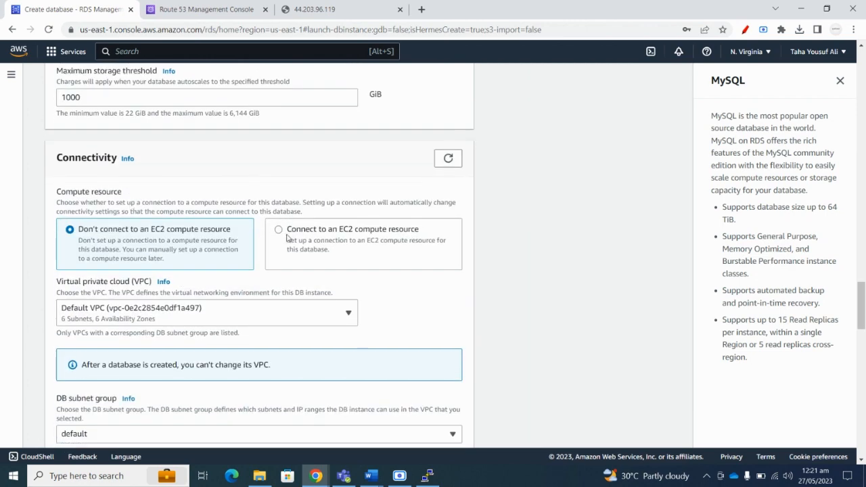
scroll(169, 242, "down", 1)
scroll(131, 181, "down", 2)
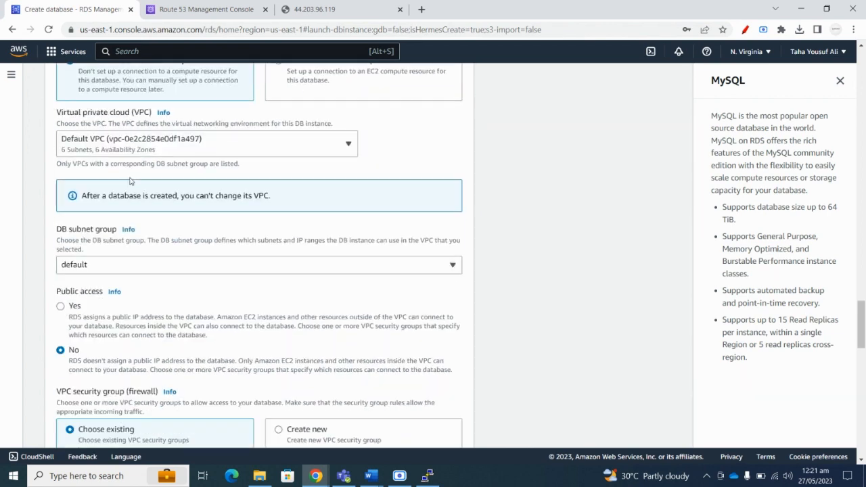
scroll(134, 271, "down", 2)
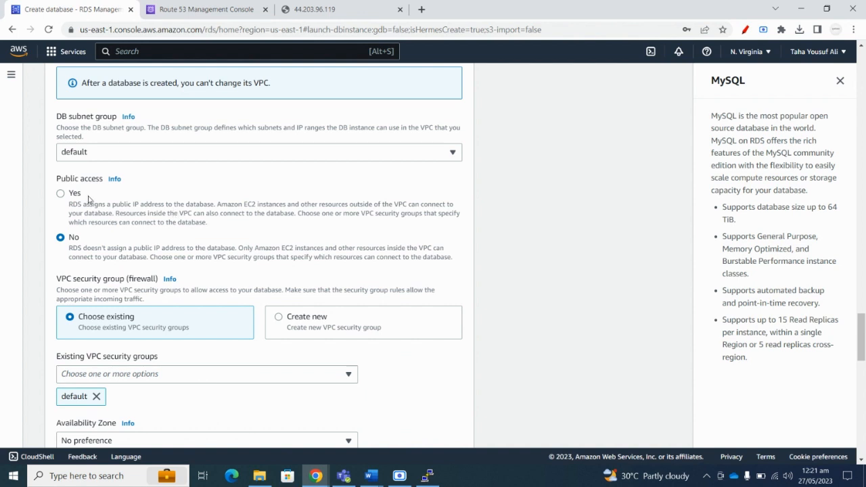
left_click(61, 194)
Leave 'default' as the existing VPC security group and scroll to the bottom.
scroll(110, 216, "down", 2)
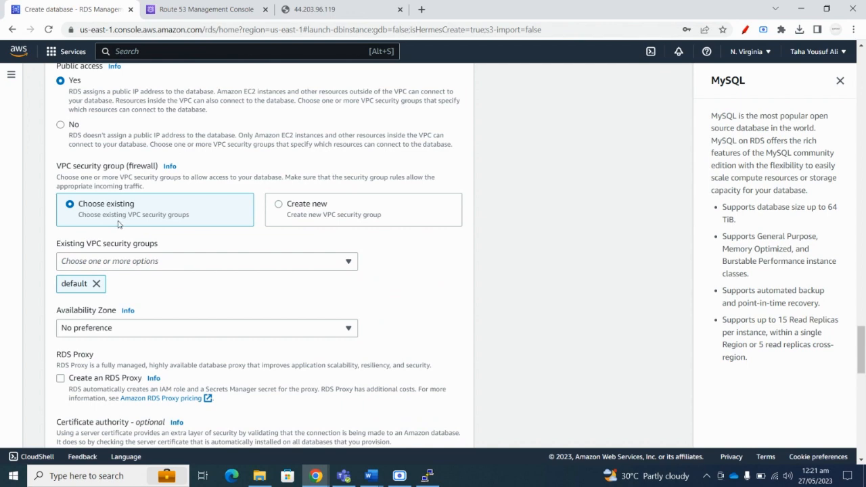
scroll(192, 215, "down", 2)
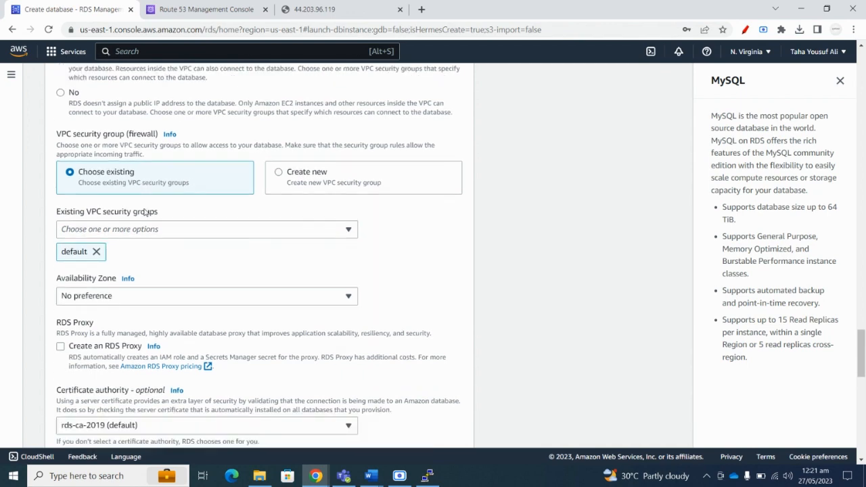
left_click(133, 155)
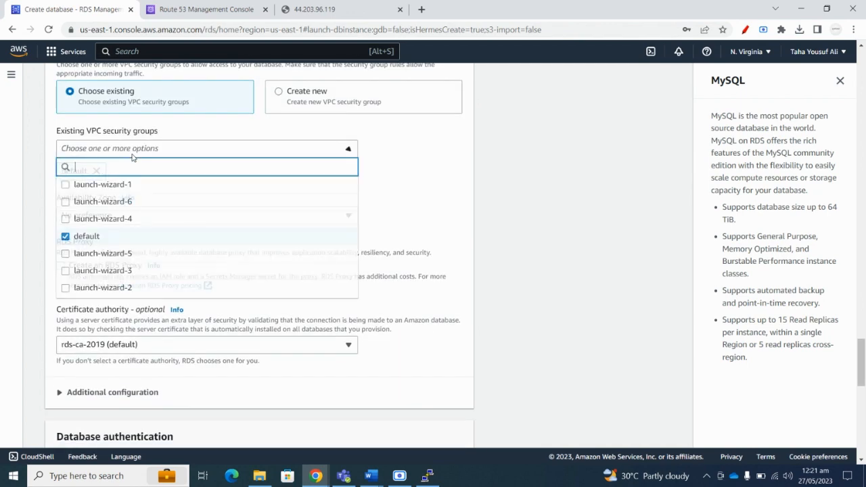
left_click(134, 155)
scroll(141, 180, "up", 2)
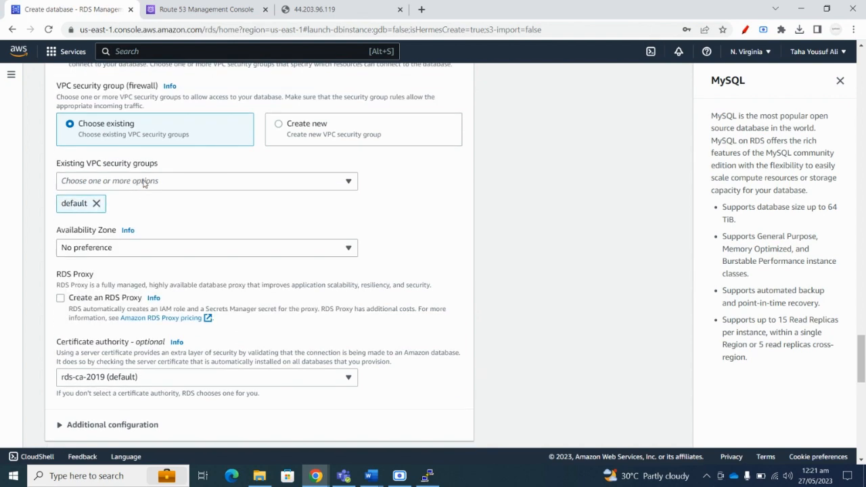
scroll(108, 177, "down", 6)
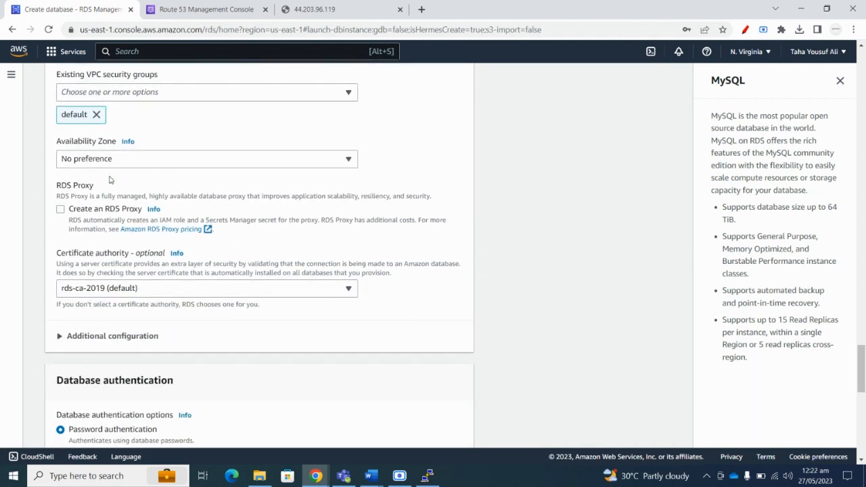
scroll(136, 231, "up", 2)
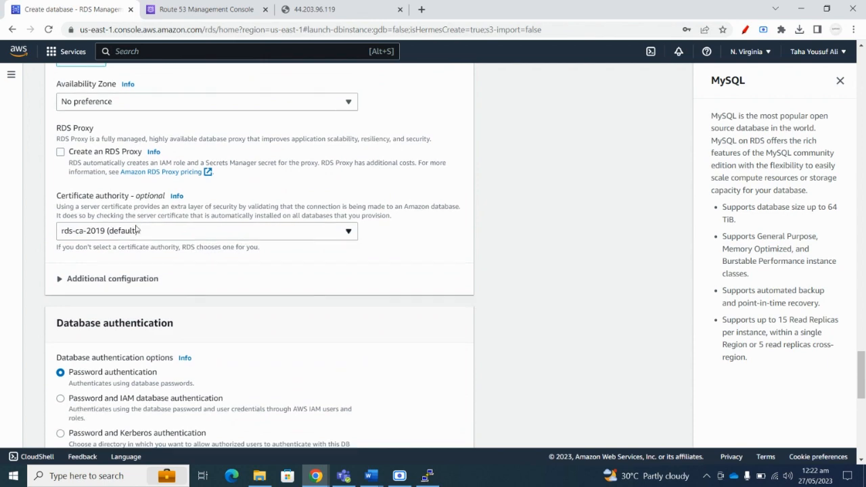
scroll(135, 229, "down", 4)
scroll(136, 229, "down", 5)
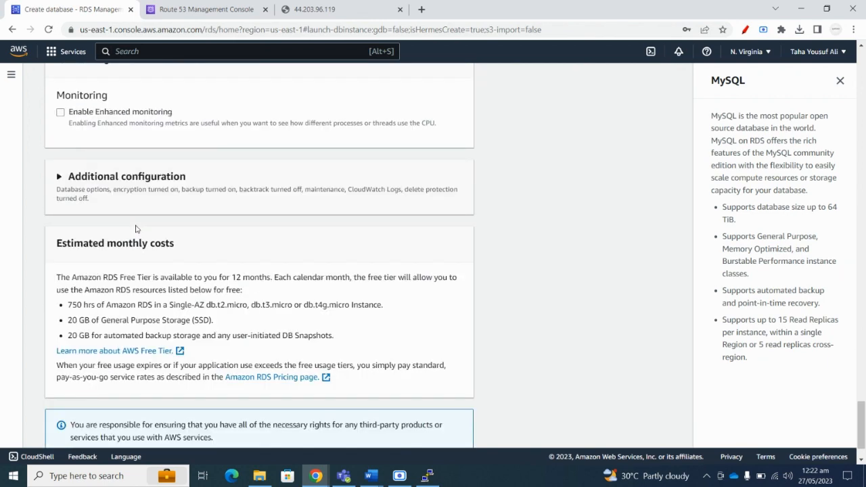
Expand Additional configuration and set the backup retention period to 5 days.
left_click(59, 120)
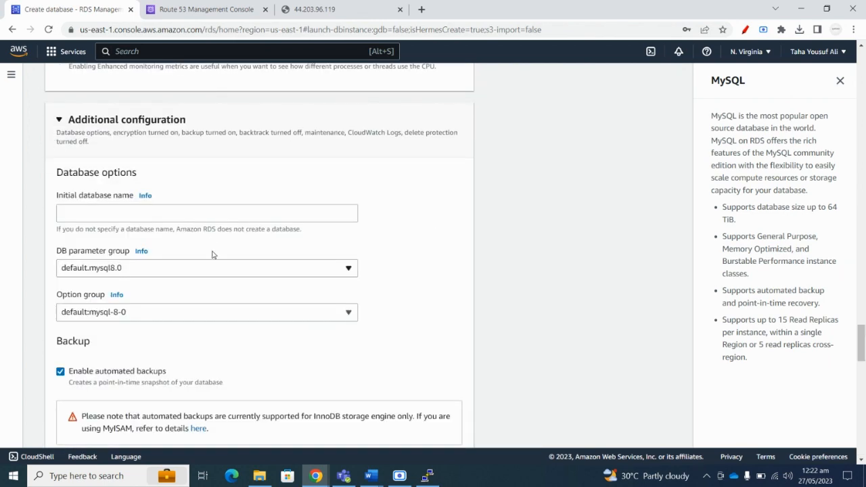
left_click(112, 212)
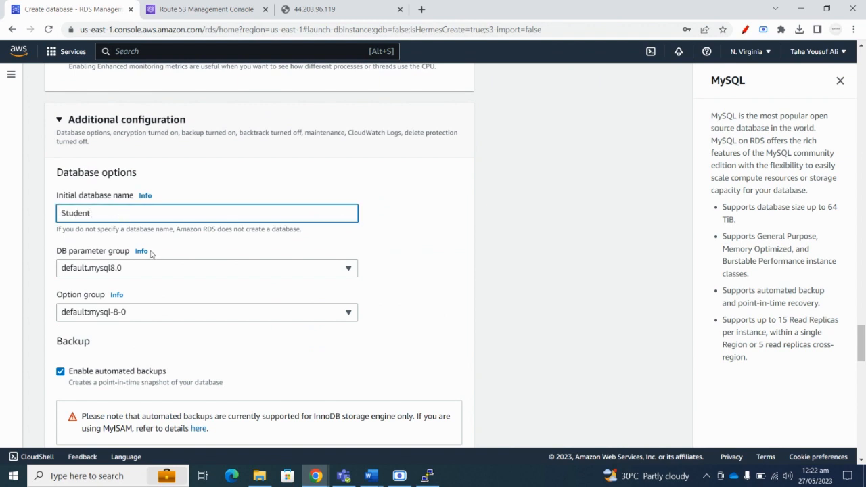
scroll(152, 254, "down", 3)
scroll(152, 252, "down", 2)
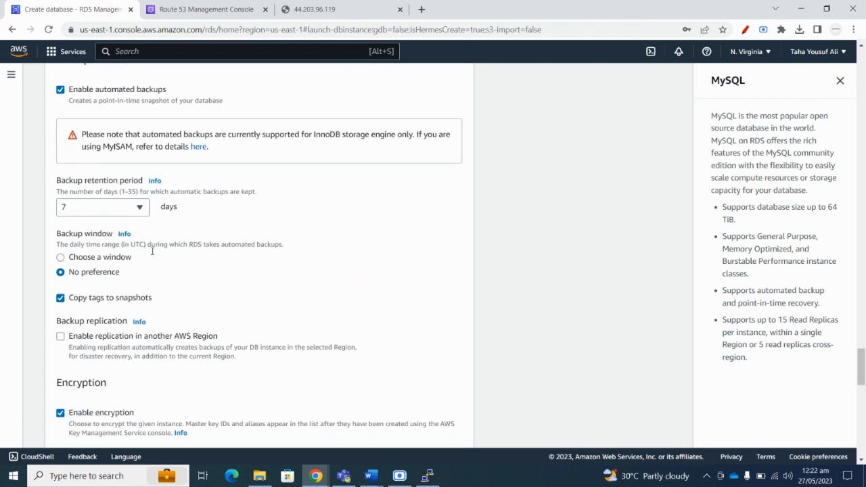
left_click(141, 210)
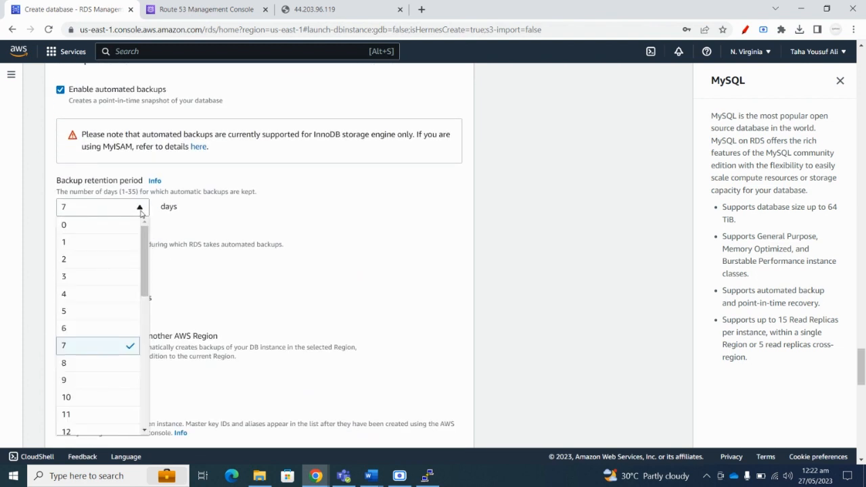
left_click(79, 312)
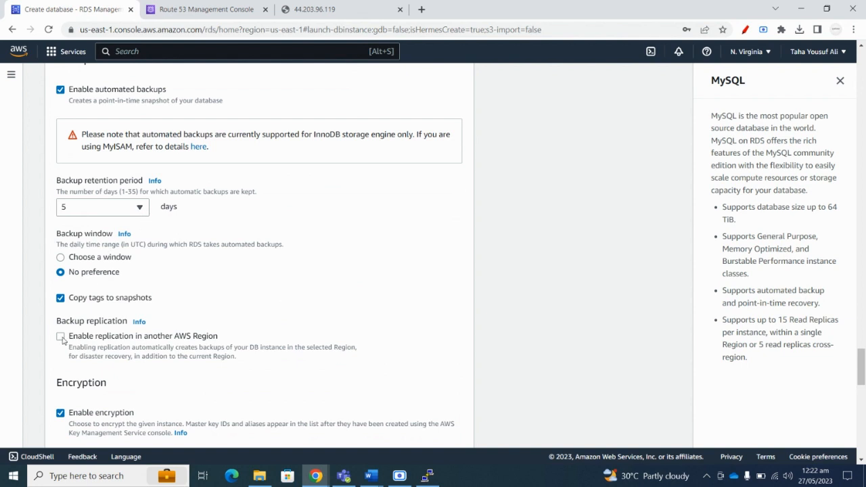
Choose a backup window starting 11:30 UTC lasting 1 hour, then bring up the Word assignment.
left_click(61, 259)
left_click(80, 316)
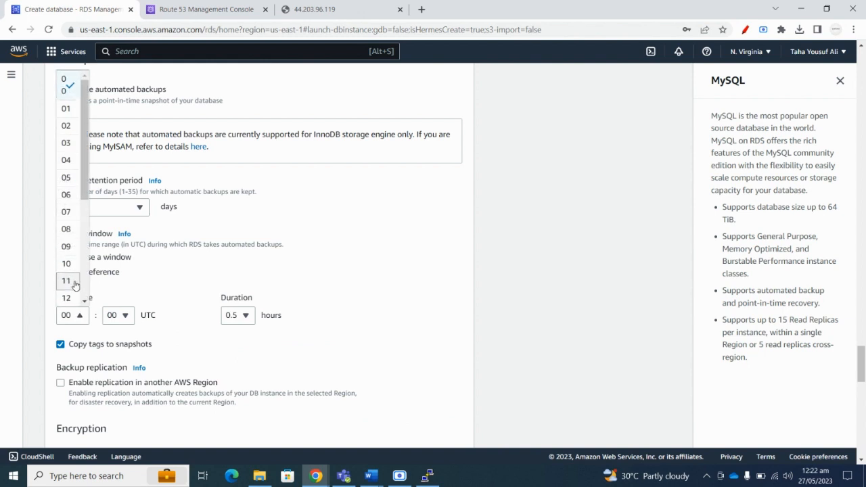
left_click(74, 284)
left_click(125, 317)
scroll(115, 264, "down", 2)
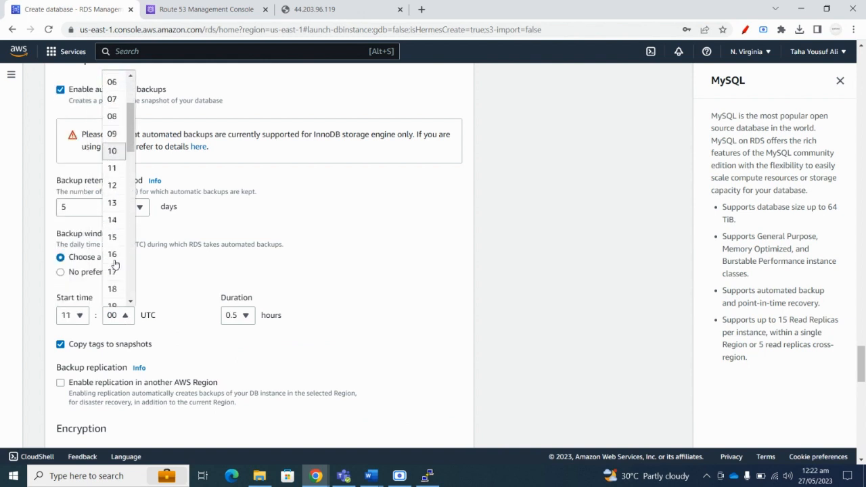
scroll(115, 268, "down", 4)
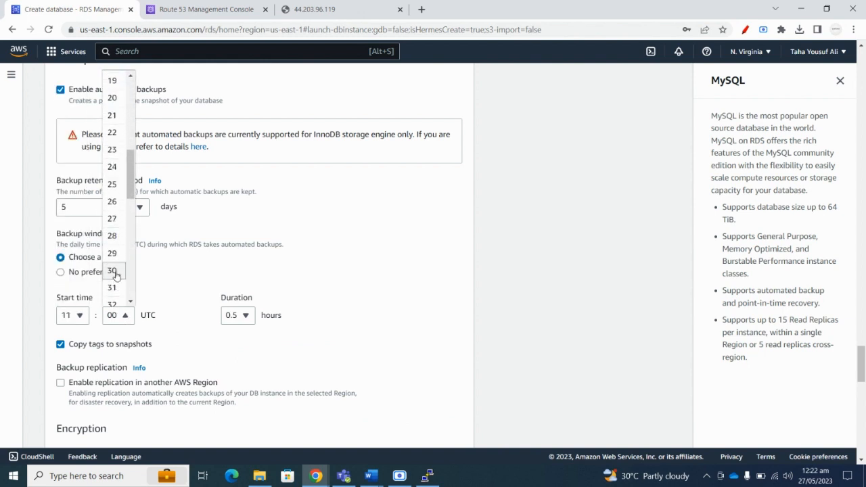
left_click(113, 271)
left_click(243, 315)
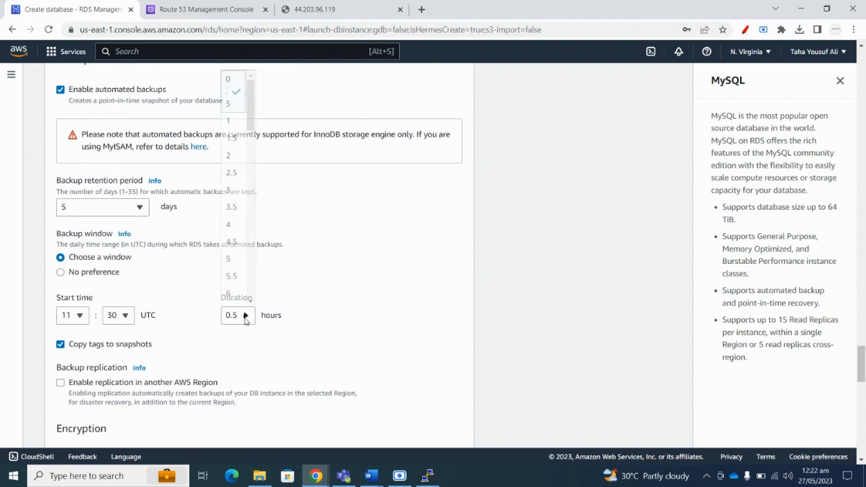
left_click(235, 127)
mouse_move(371, 476)
left_click(433, 425)
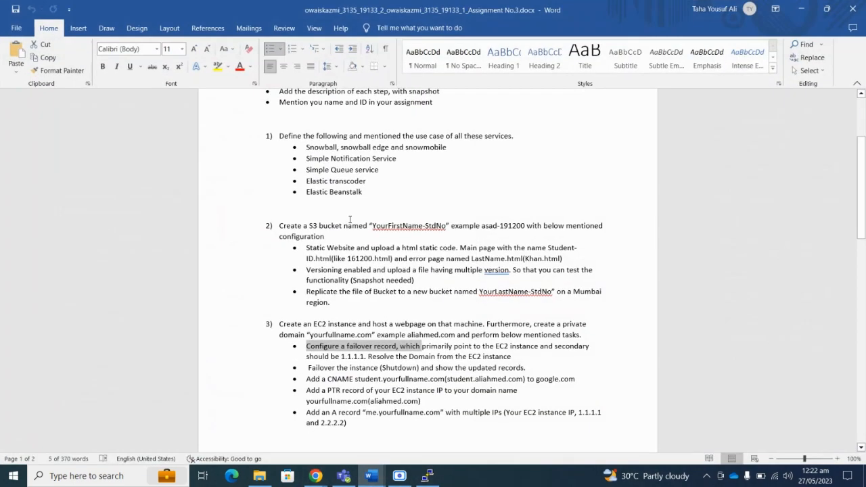
Review Q5's requirements (5-day backups at 11:30PM, database name Student), then minimize Word.
scroll(386, 362, "down", 8)
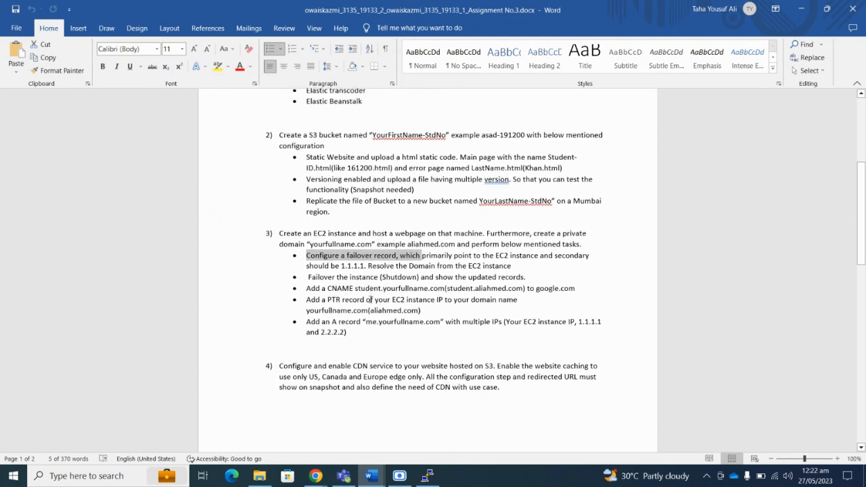
scroll(431, 275, "down", 3)
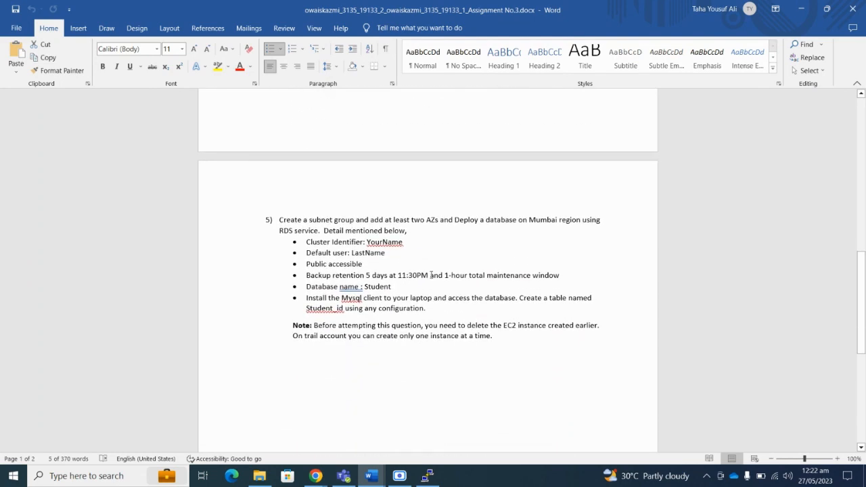
left_click_drag(344, 276, 548, 274)
left_click(402, 286)
left_click_drag(387, 287, 363, 290)
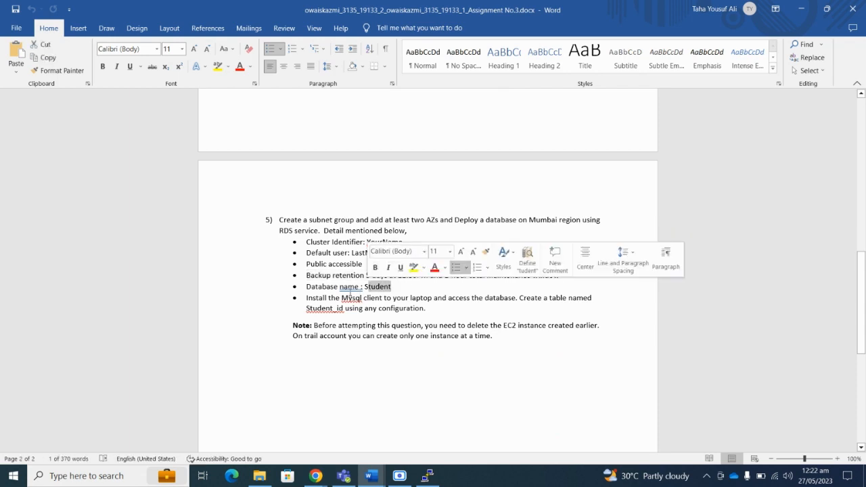
left_click(335, 288)
double_click(369, 287)
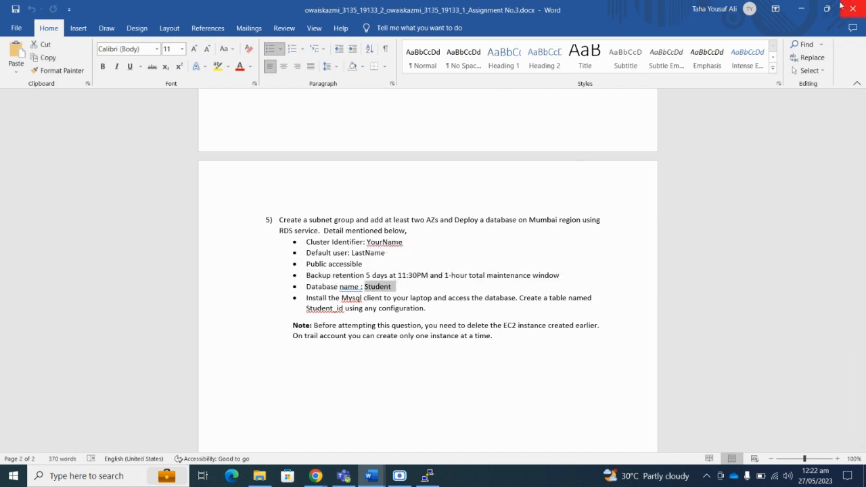
left_click(801, 8)
Create the database, declining to save the password and closing the suggested add-ons.
scroll(220, 254, "down", 3)
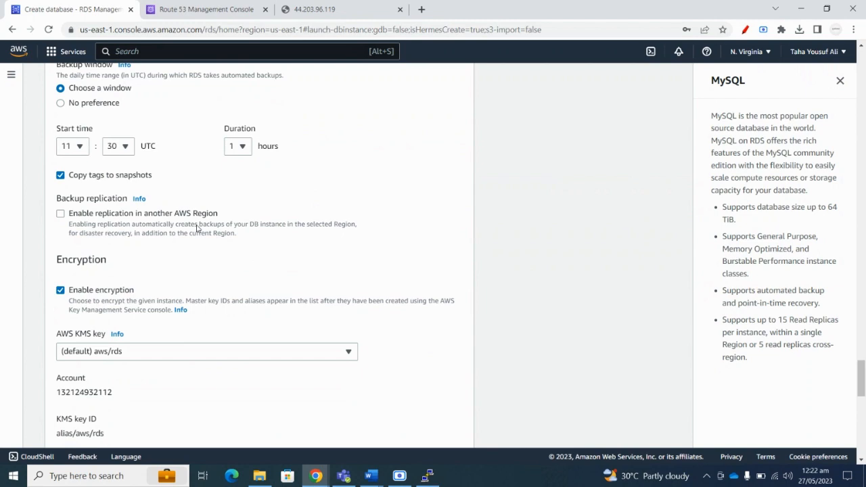
scroll(197, 229, "down", 3)
scroll(197, 229, "down", 6)
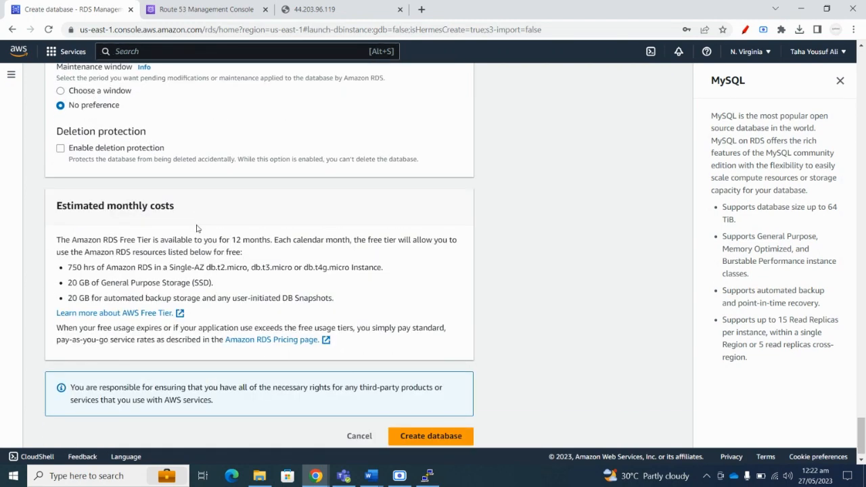
scroll(197, 228, "down", 1)
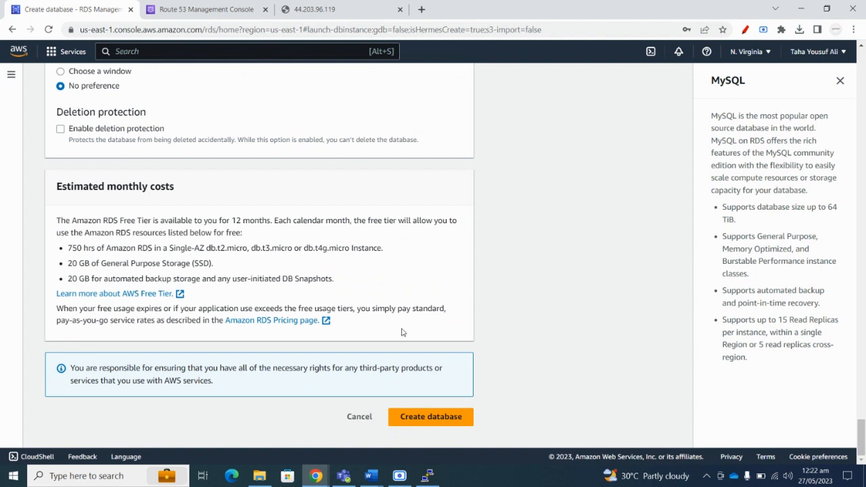
left_click(412, 417)
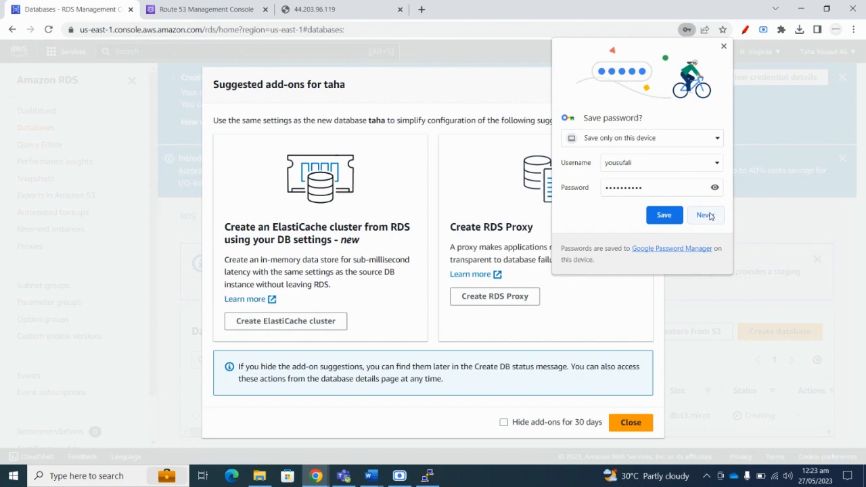
left_click(705, 214)
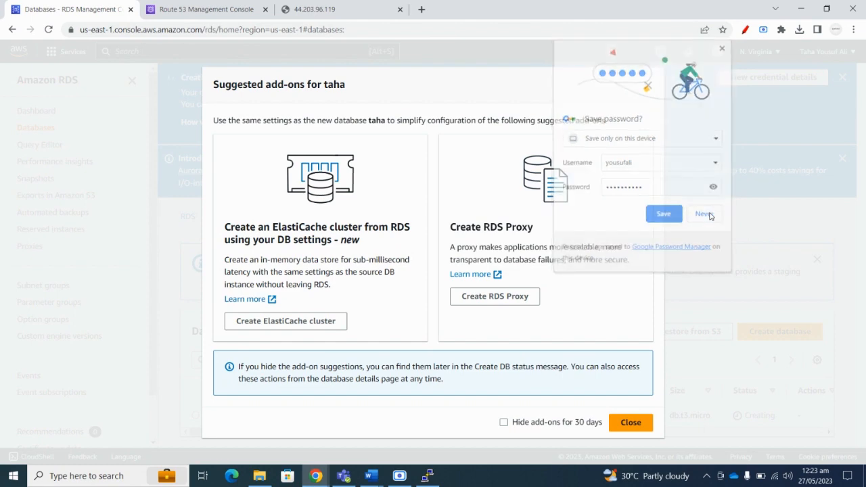
left_click(631, 422)
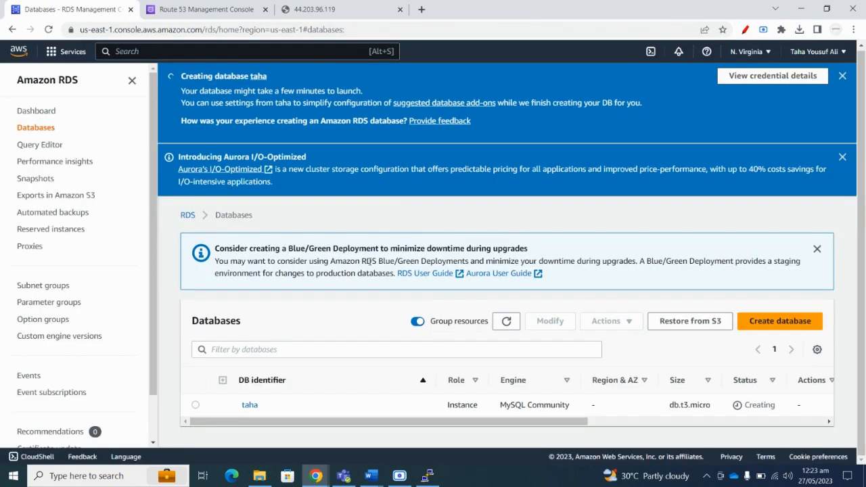
left_click_drag(491, 419, 345, 413)
Refresh the Databases list and launch DBeaver from Windows search.
left_click(505, 321)
left_click(131, 476)
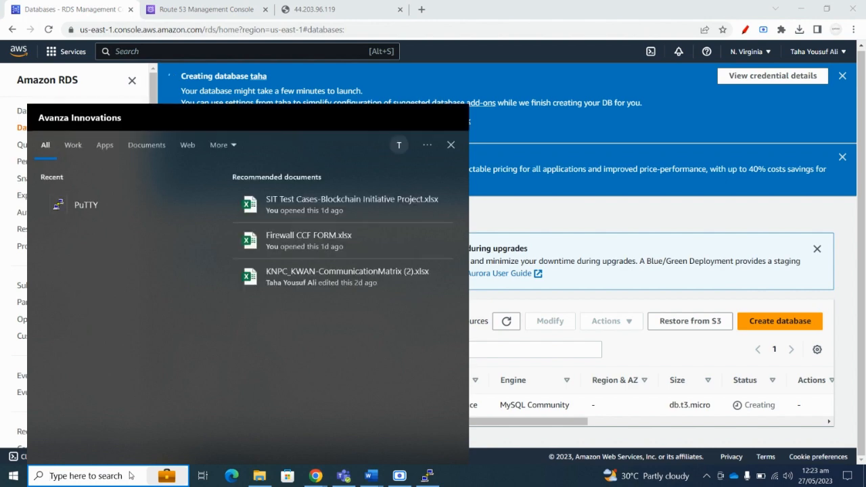
type("D")
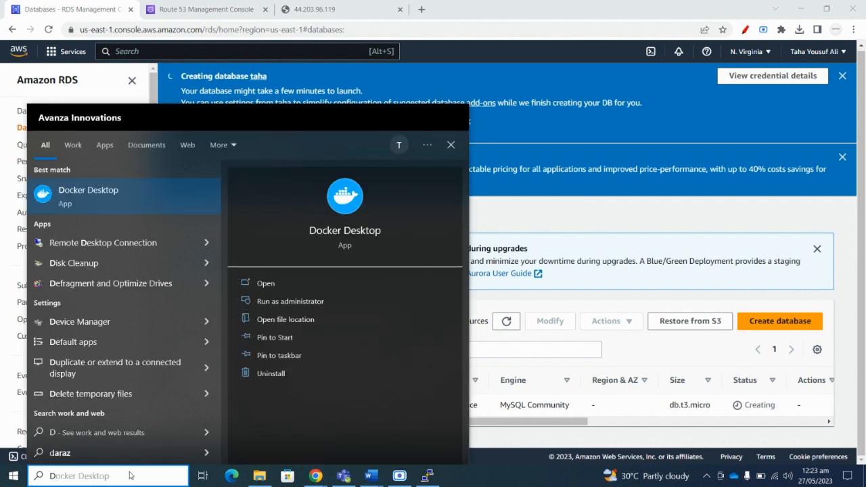
type("B")
left_click(99, 196)
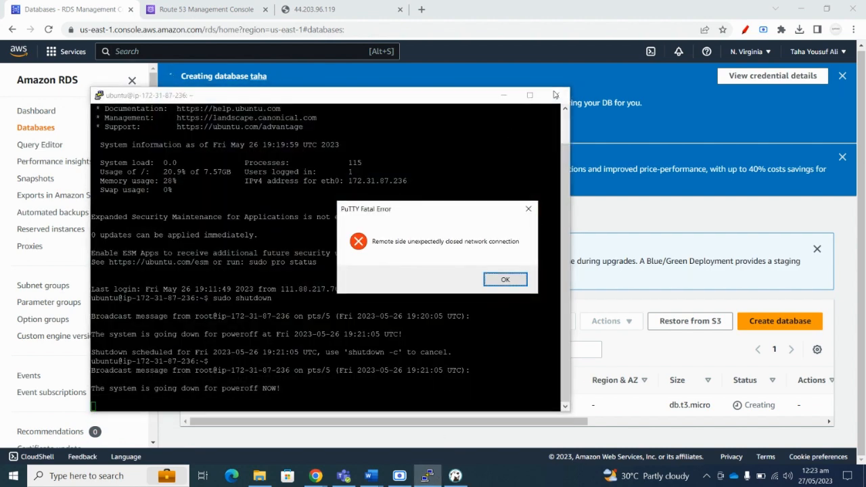
Close the disconnected PuTTY session, dismiss DBeaver's tip and connection error, and minimize DBeaver.
left_click(502, 281)
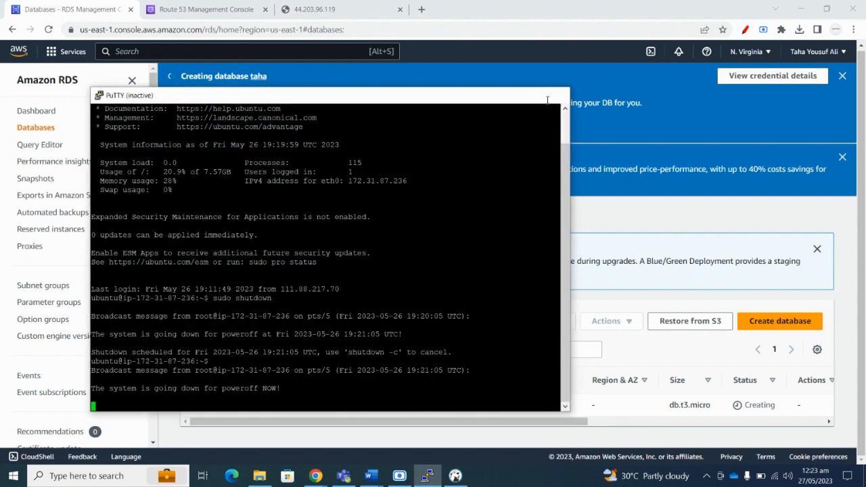
left_click(556, 95)
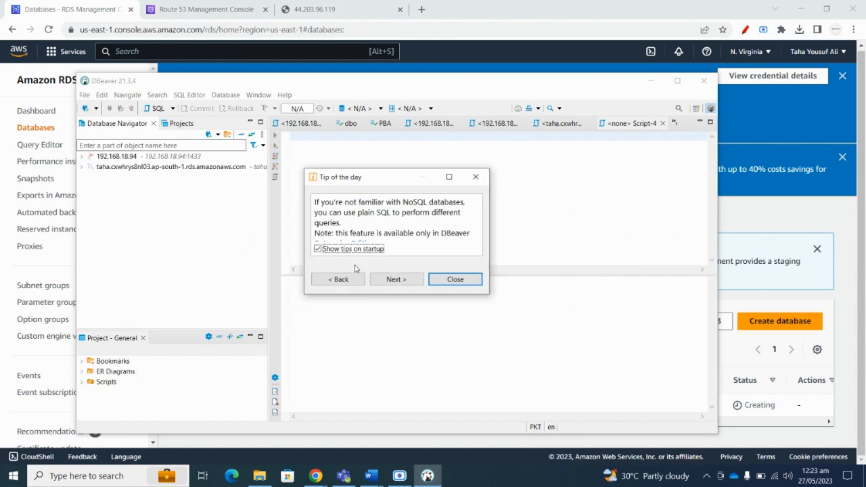
left_click(455, 278)
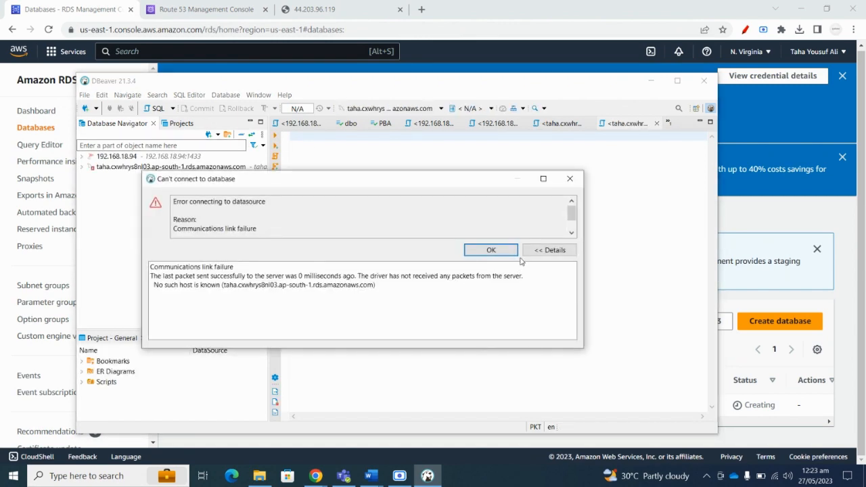
left_click(492, 251)
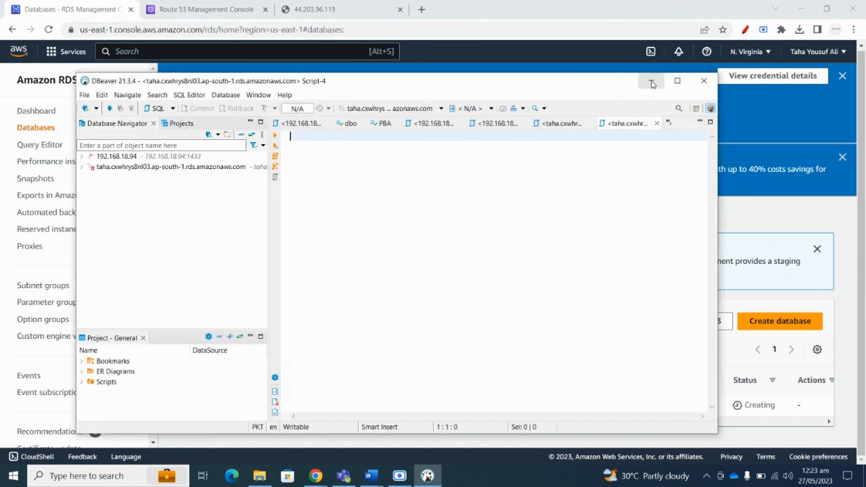
left_click(651, 81)
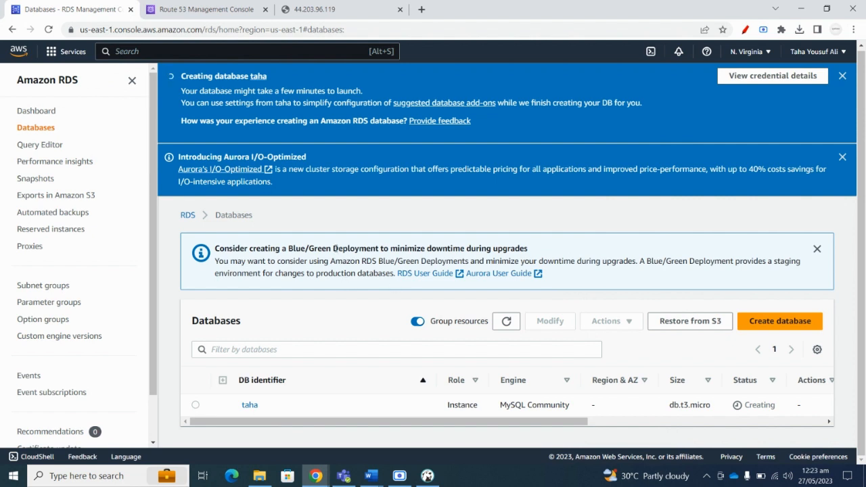
Check the new database's creation status in the Databases list.
left_click_drag(279, 79, 182, 77)
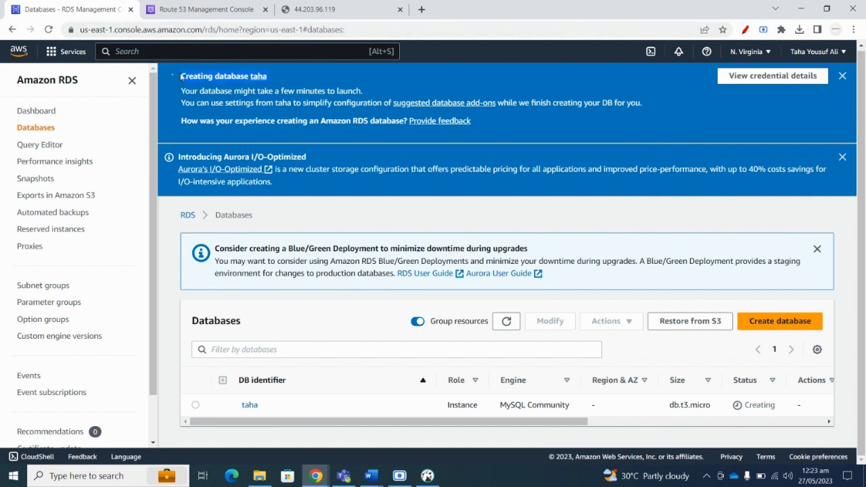
left_click(295, 77)
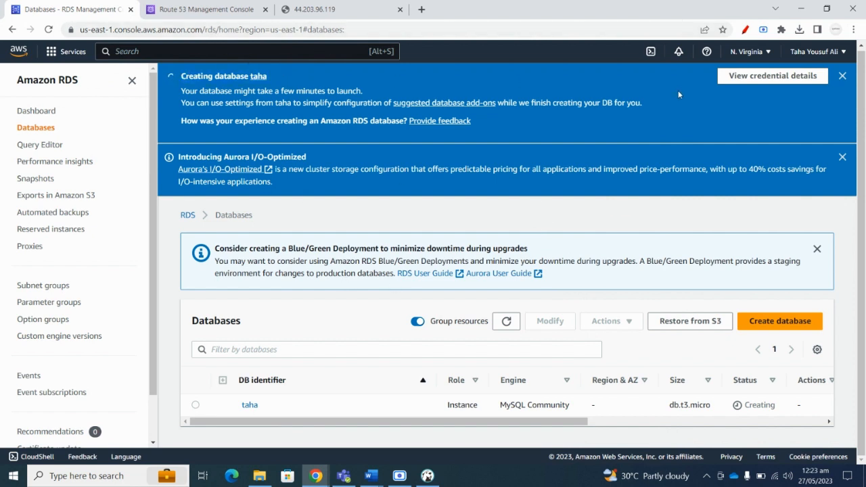
right_click(612, 103)
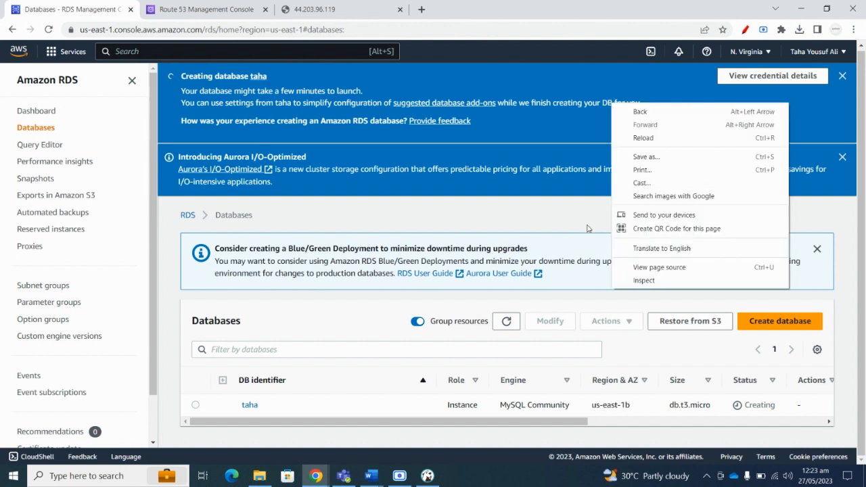
left_click(460, 301)
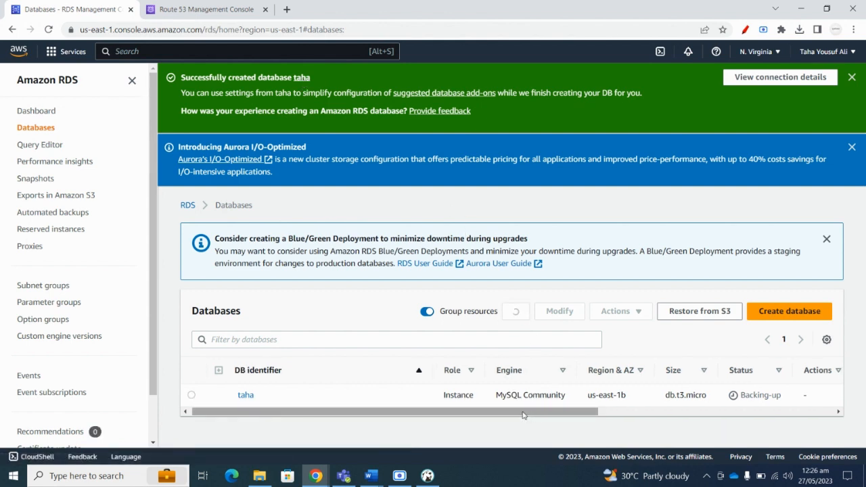
left_click_drag(522, 414, 406, 414)
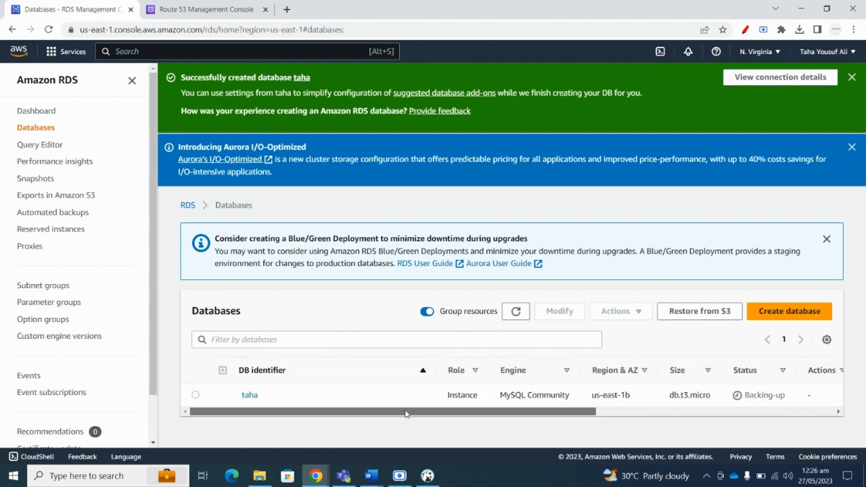
Copy the new database's endpoint address from its details page, then start a DBeaver connection.
left_click(249, 396)
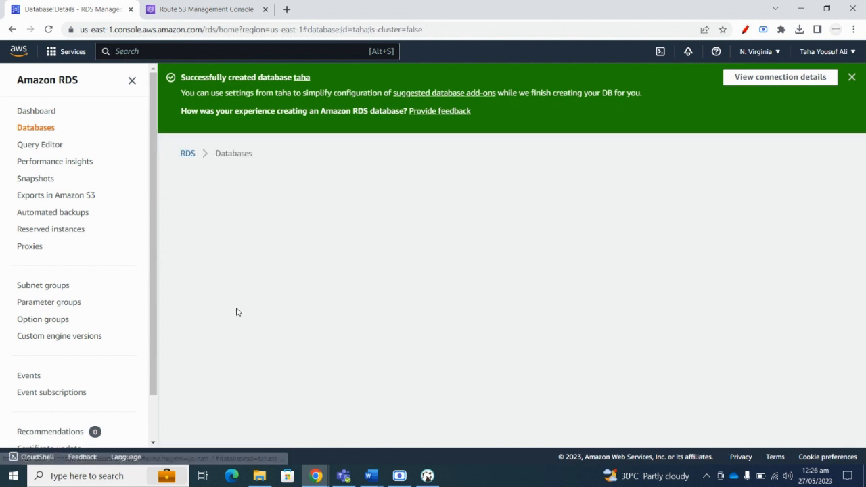
scroll(286, 255, "down", 3)
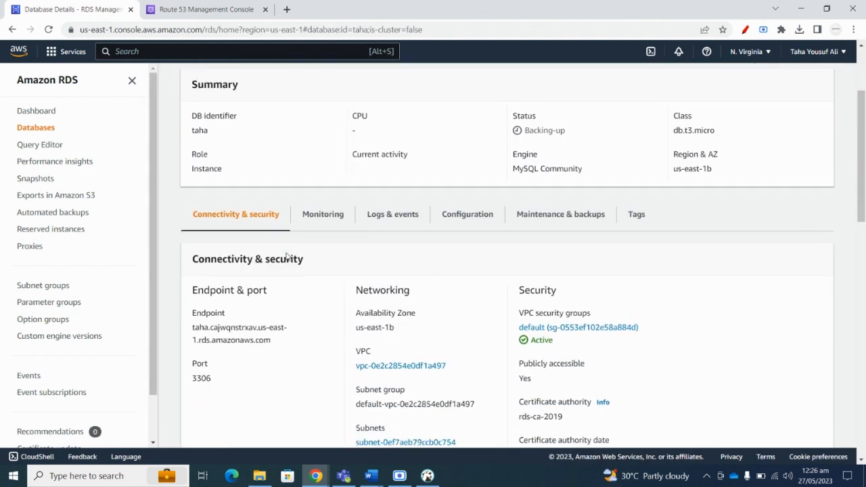
left_click_drag(276, 314, 192, 292)
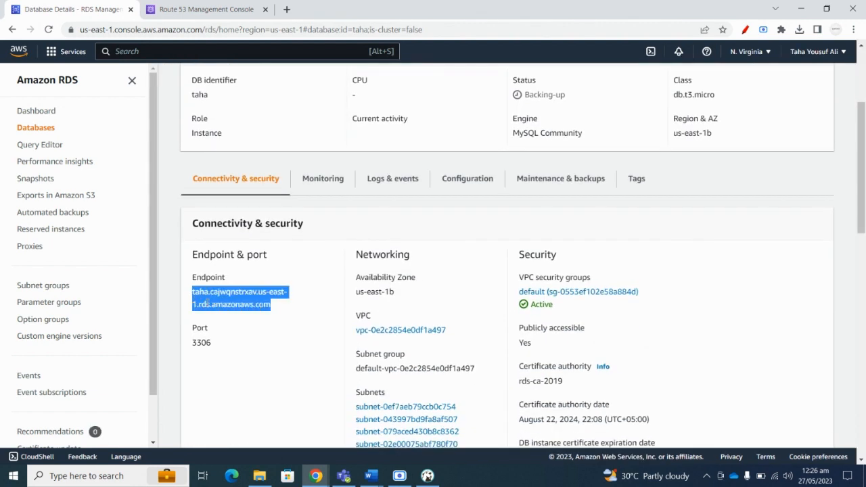
right_click(227, 293)
left_click(245, 304)
left_click(427, 476)
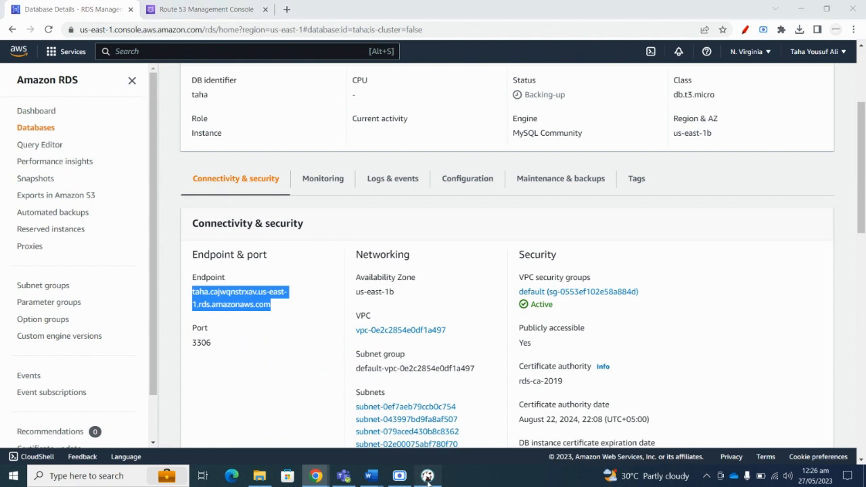
left_click(97, 108)
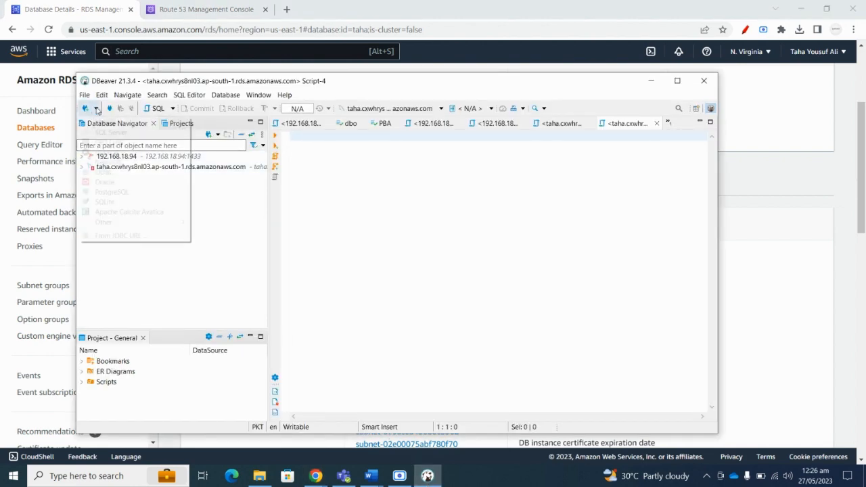
Configure a MySQL connection to the pasted RDS endpoint, port 3306, database Student with credentials, and test it.
left_click(103, 124)
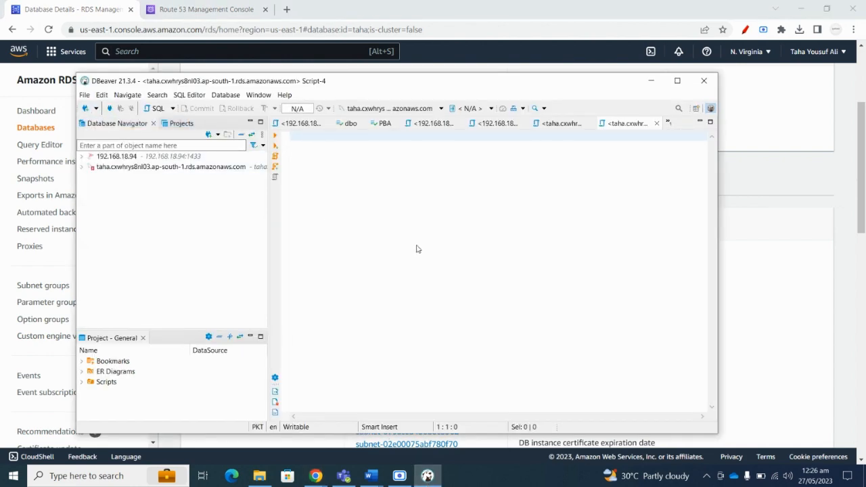
left_click_drag(299, 163, 256, 158)
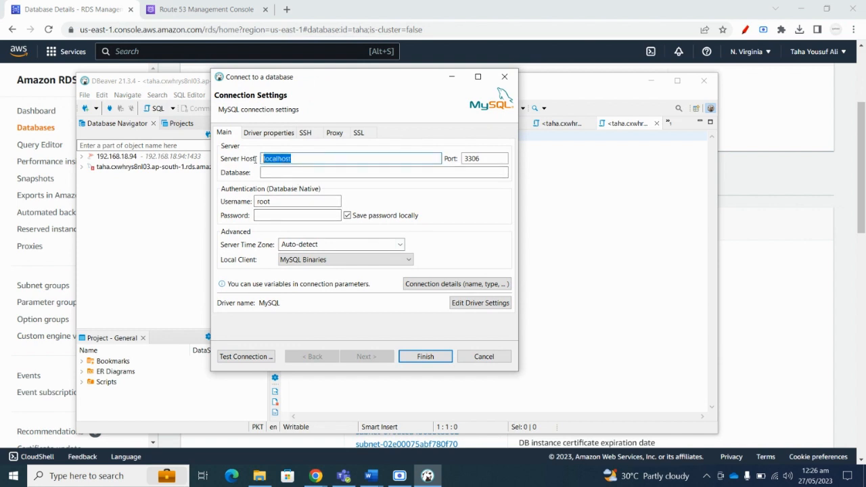
key("ctrl+v")
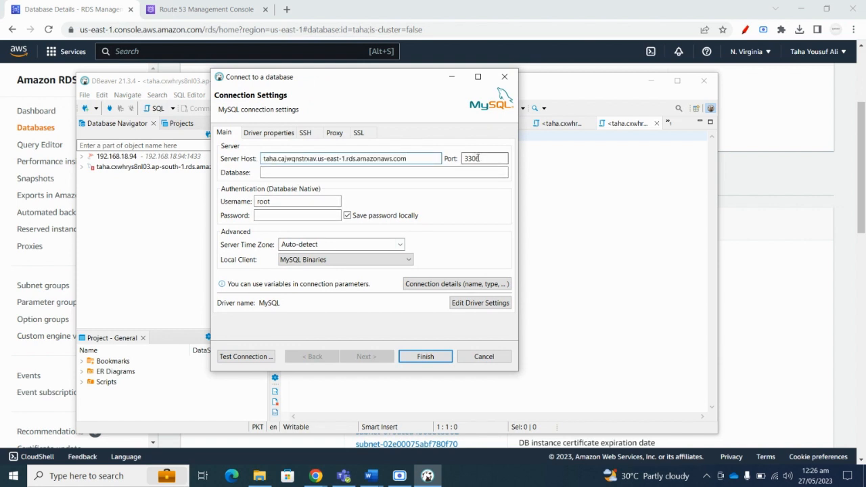
left_click_drag(478, 159, 462, 158)
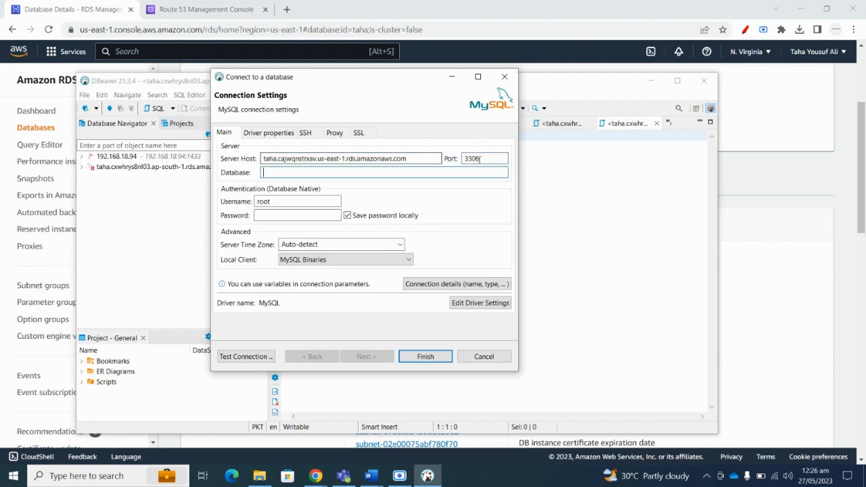
left_click(292, 173)
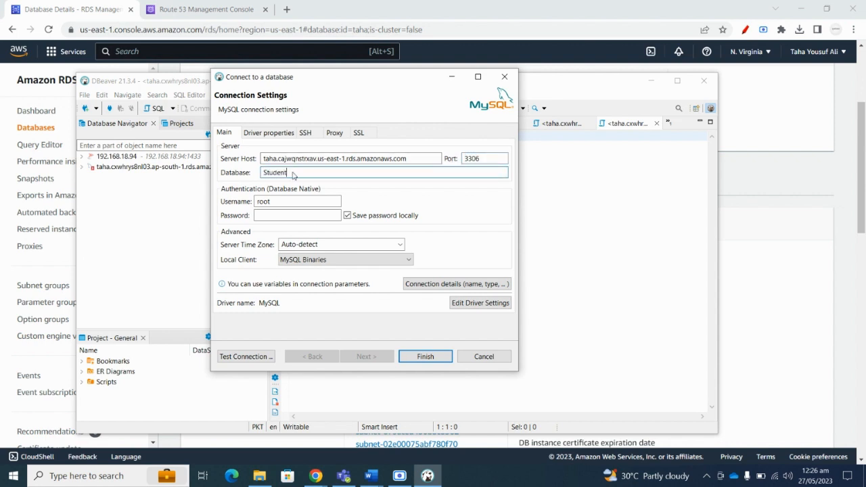
double_click(290, 201)
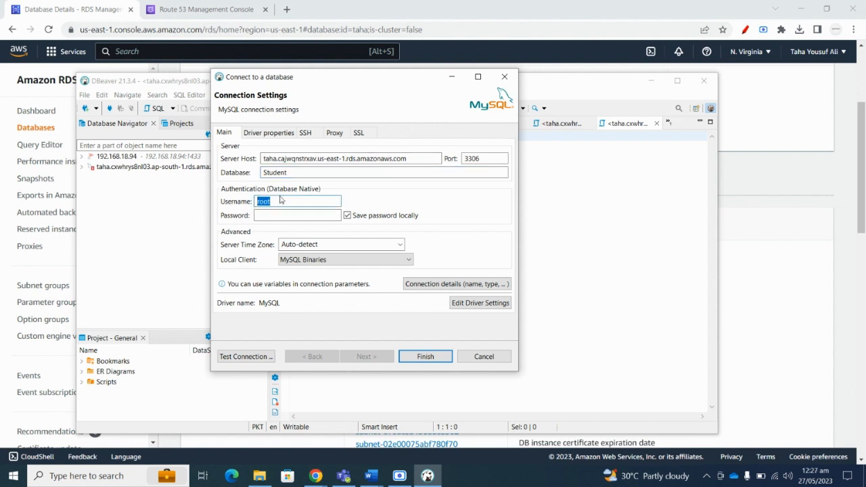
type("yousufali")
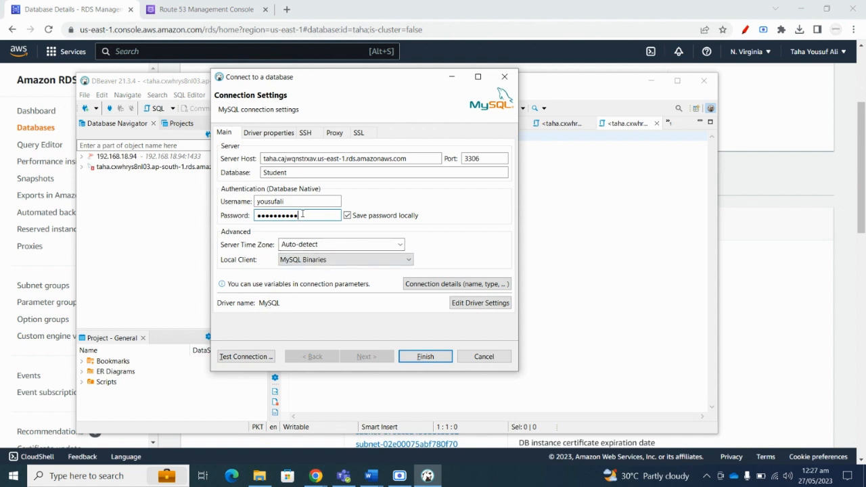
left_click_drag(301, 215, 219, 210)
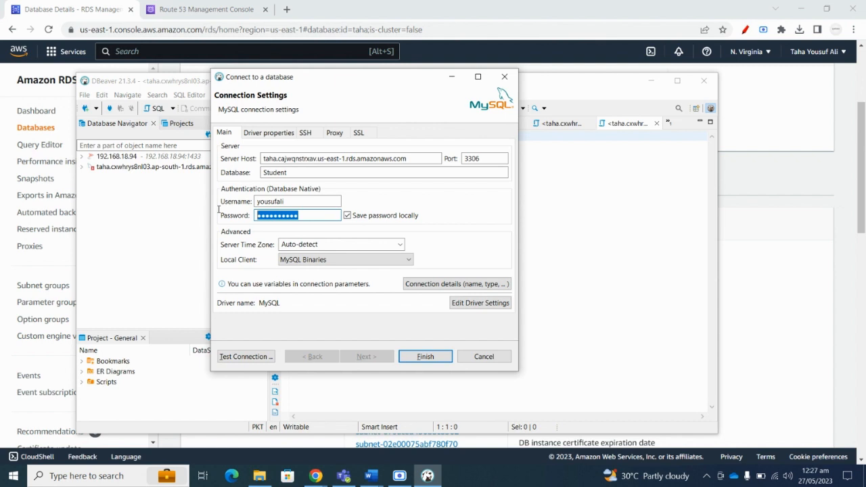
left_click(314, 215)
left_click(242, 356)
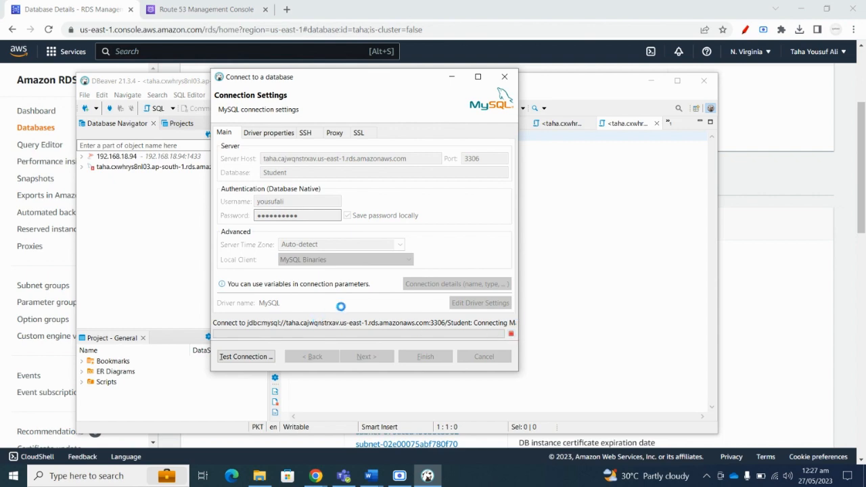
Return to the database details and inspect the outbound rule allowing 0.0.0.0/0.
left_click(751, 270)
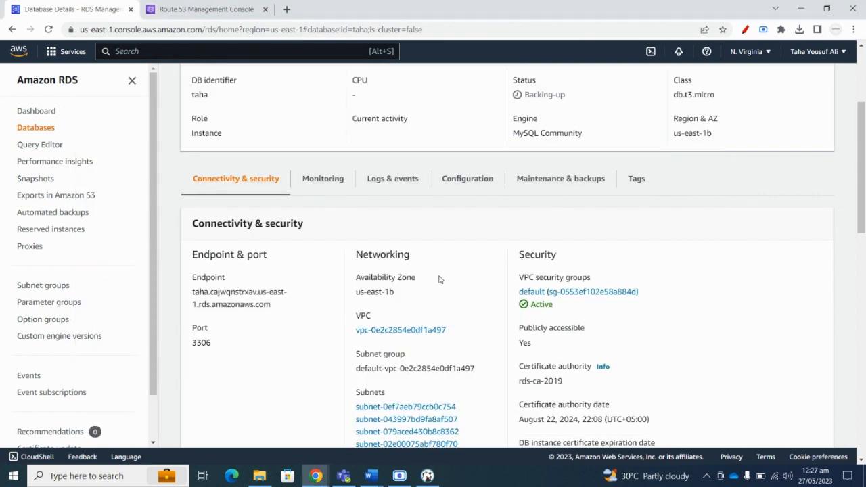
scroll(432, 248, "down", 1)
scroll(432, 248, "up", 1)
scroll(315, 203, "down", 8)
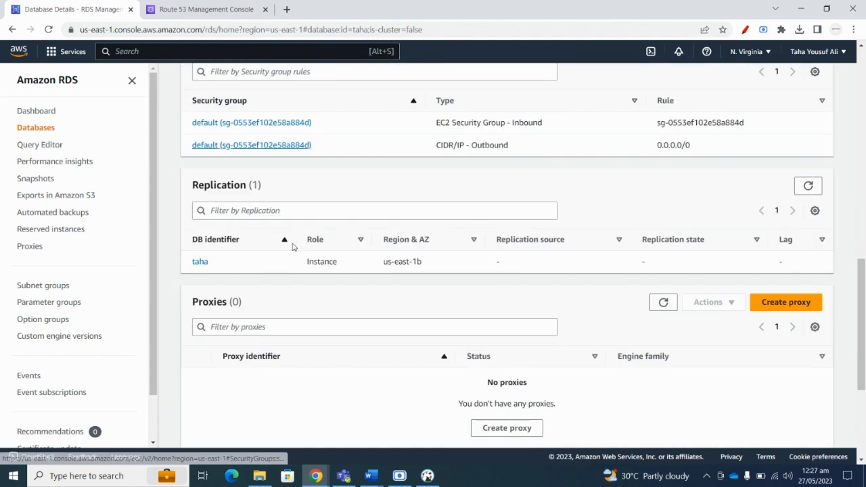
scroll(288, 242, "up", 1)
scroll(293, 247, "up", 1)
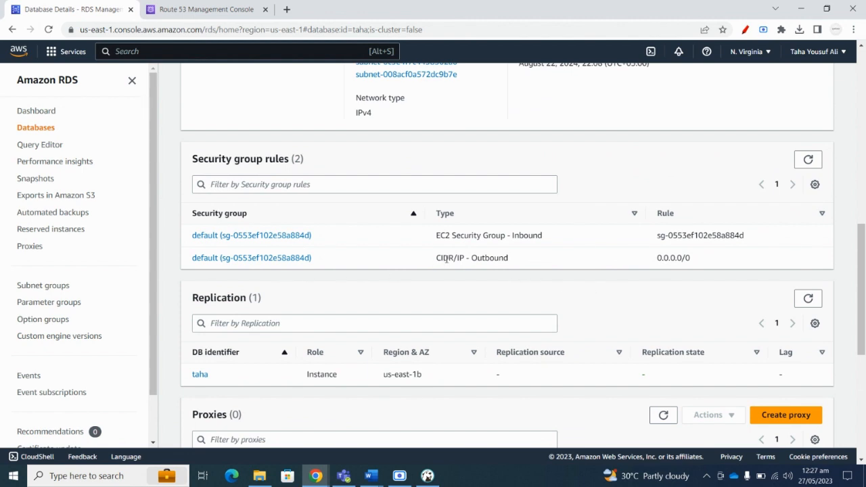
left_click_drag(511, 263, 443, 259)
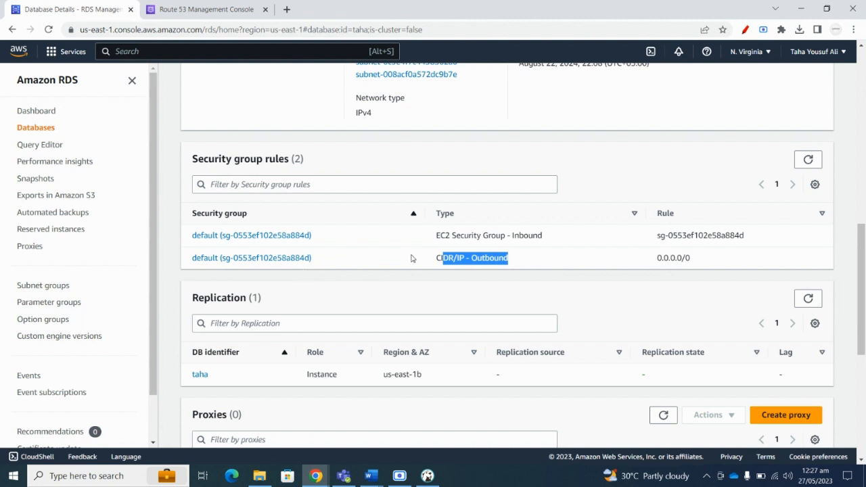
left_click(497, 256)
left_click_drag(639, 260, 702, 259)
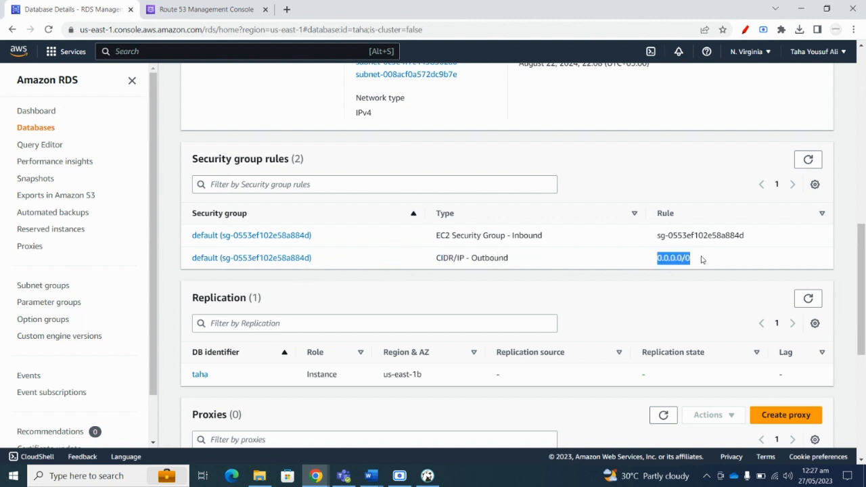
left_click(453, 275)
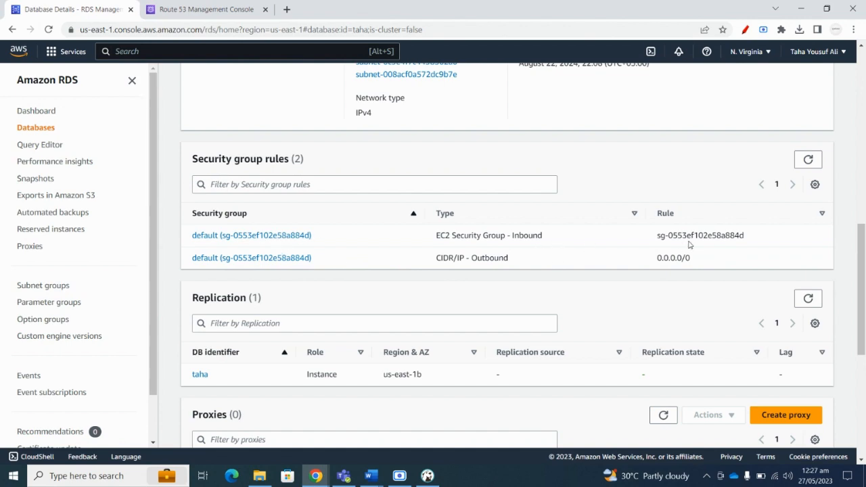
Select the security group ID listed in the inbound rule.
scroll(414, 252, "down", 3)
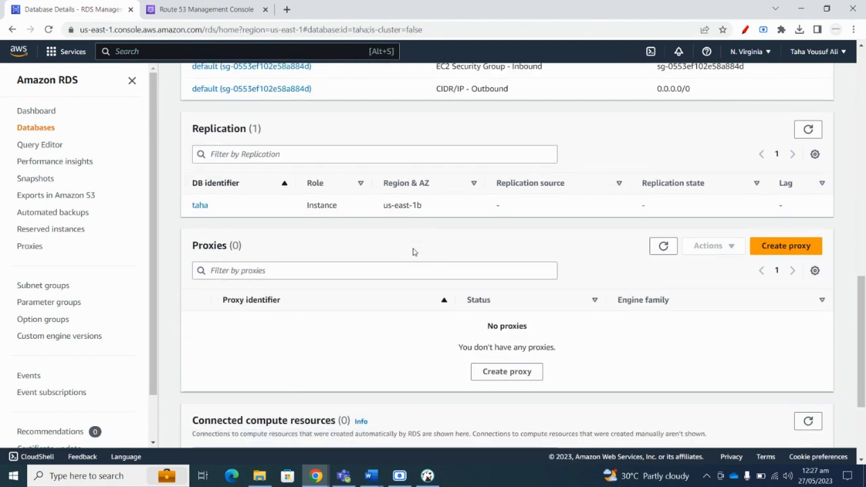
scroll(414, 252, "up", 3)
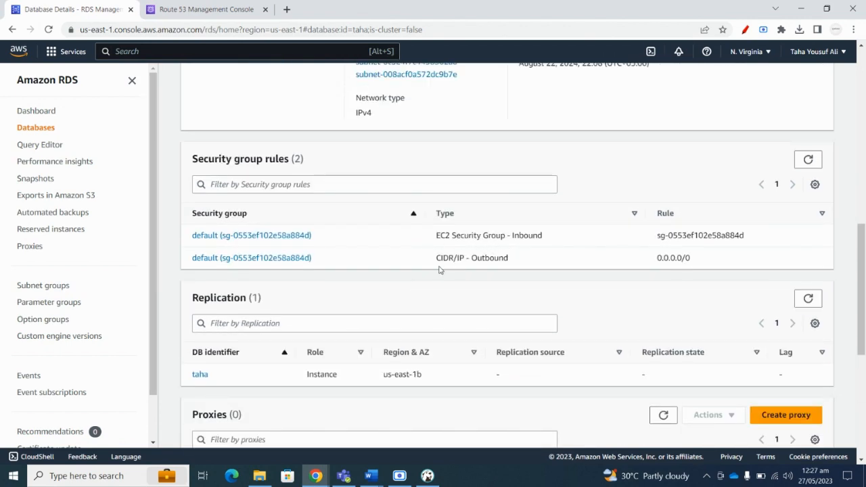
scroll(439, 269, "up", 2)
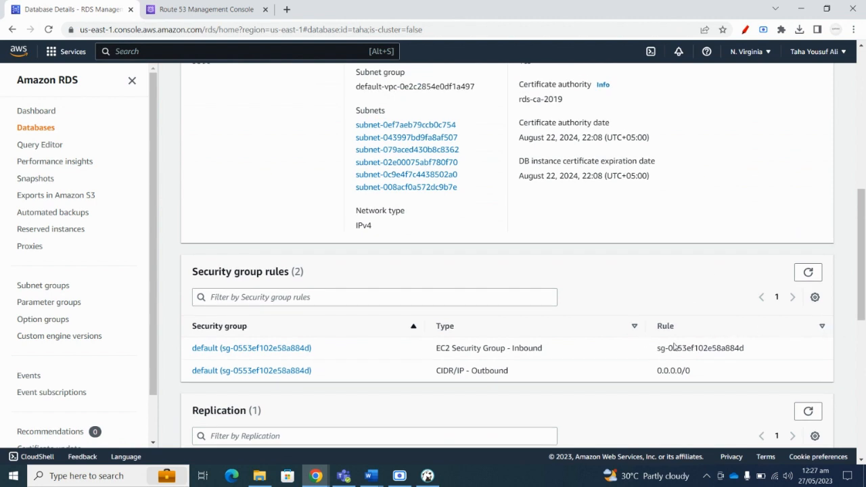
left_click_drag(655, 348, 750, 350)
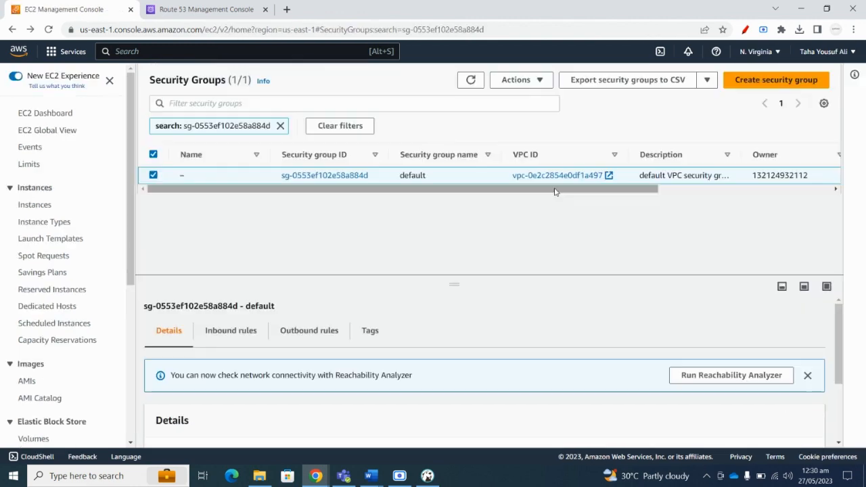
Start a new security group named AllowAccess with a description, keeping the default VPC.
left_click(777, 79)
left_click(119, 214)
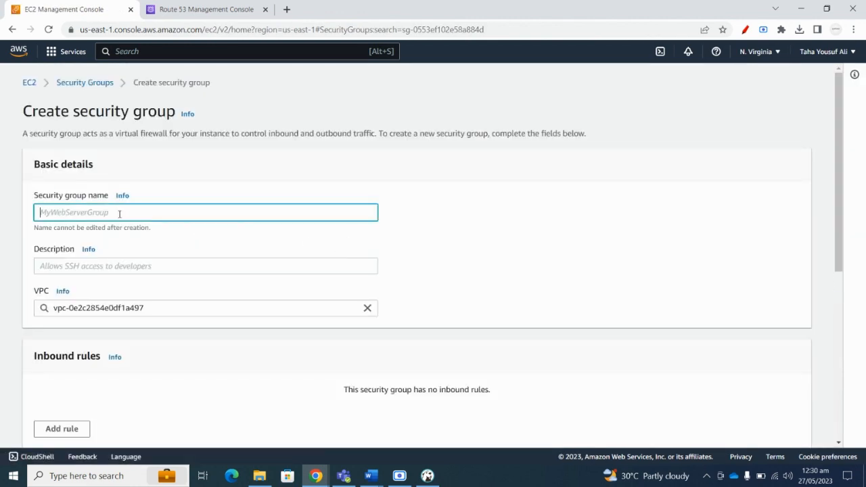
type("V")
key("BackSpace")
type("AllowAccess")
left_click(107, 268)
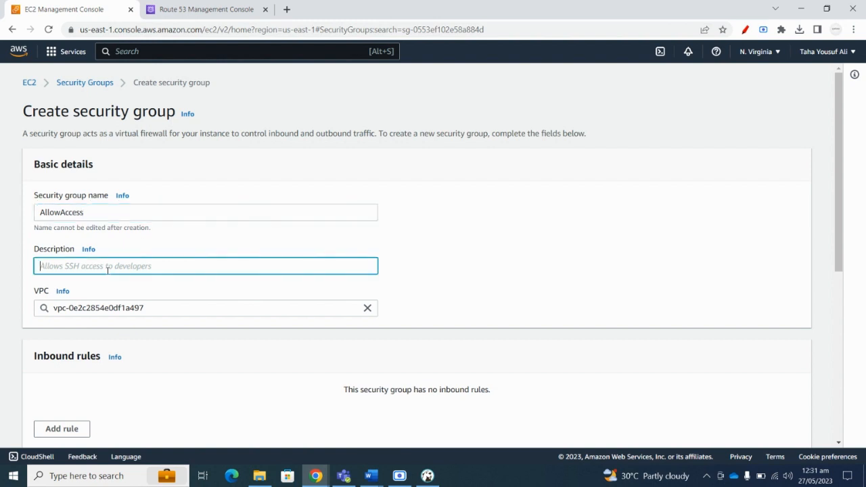
type("Allowing the access for")
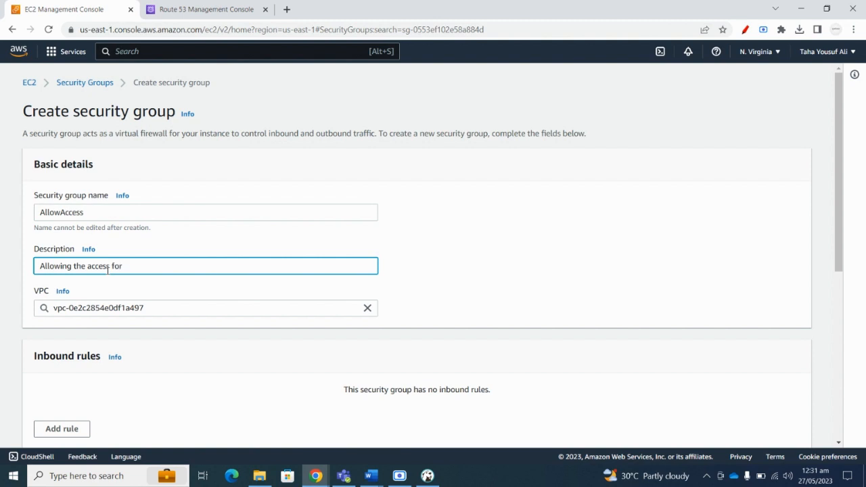
type("ySQL")
scroll(162, 254, "down", 2)
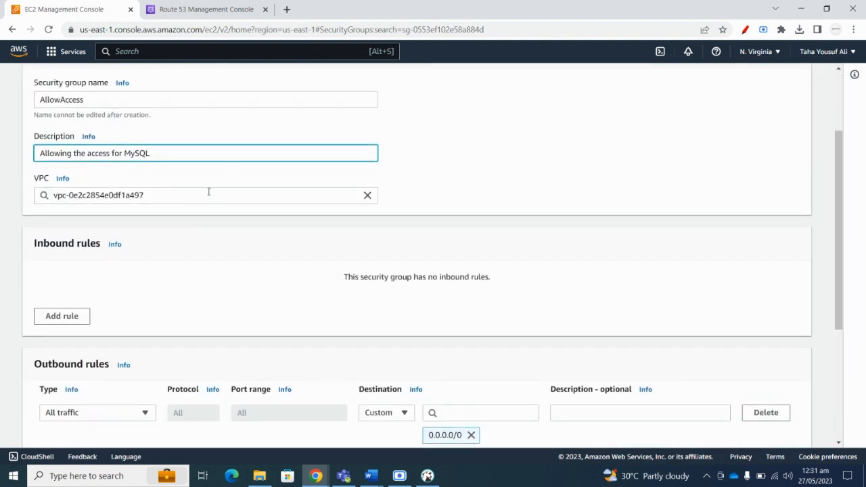
left_click(209, 192)
left_click(143, 224)
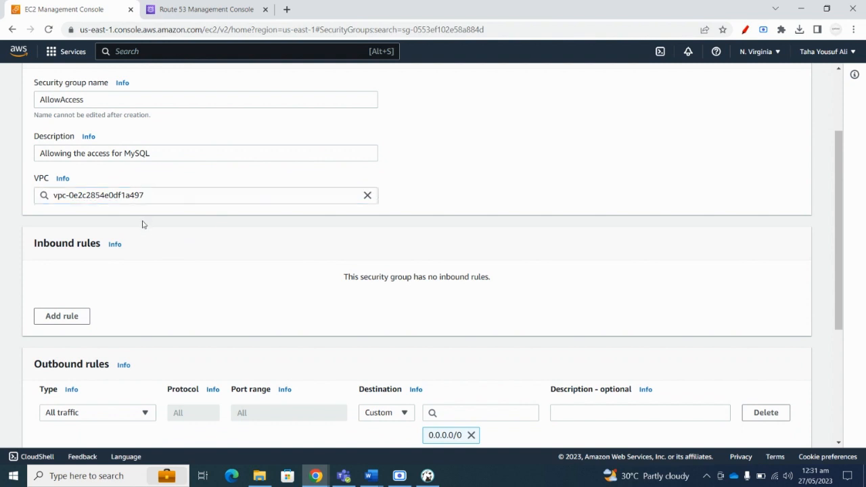
scroll(142, 224, "down", 1)
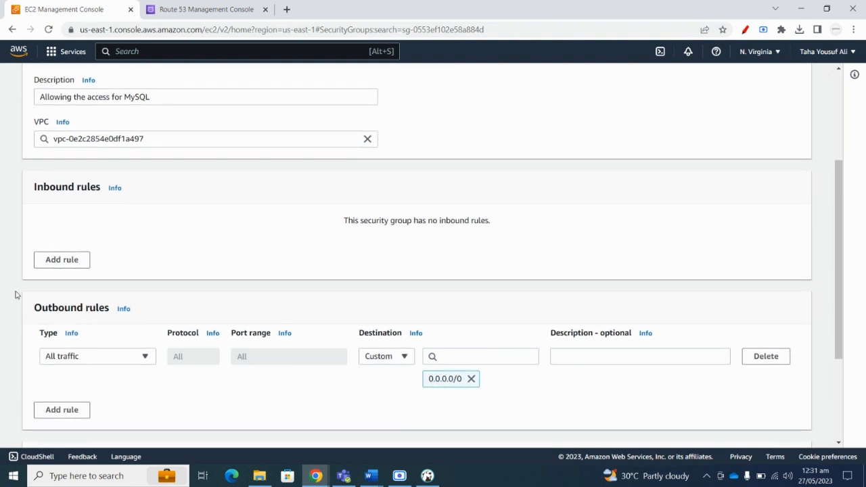
Add an inbound rule allowing all traffic from custom 0.0.0.0/0 and create the group.
left_click(66, 268)
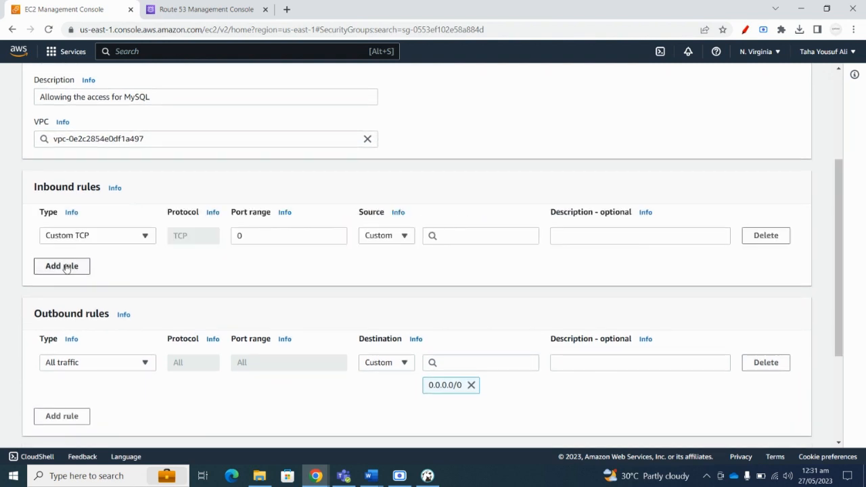
left_click(144, 238)
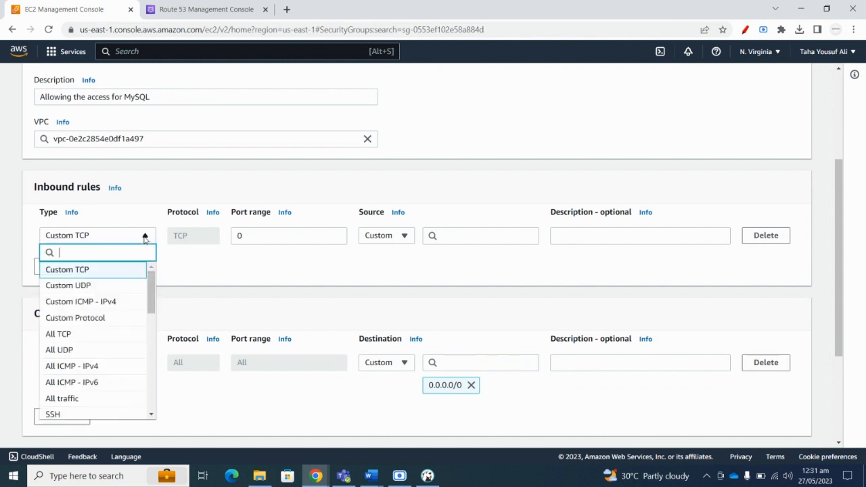
left_click(65, 399)
left_click(406, 238)
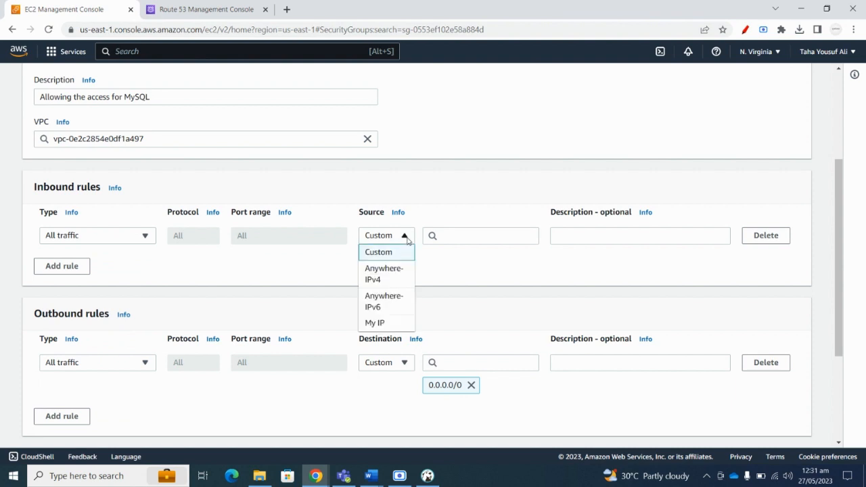
left_click(390, 253)
left_click(441, 235)
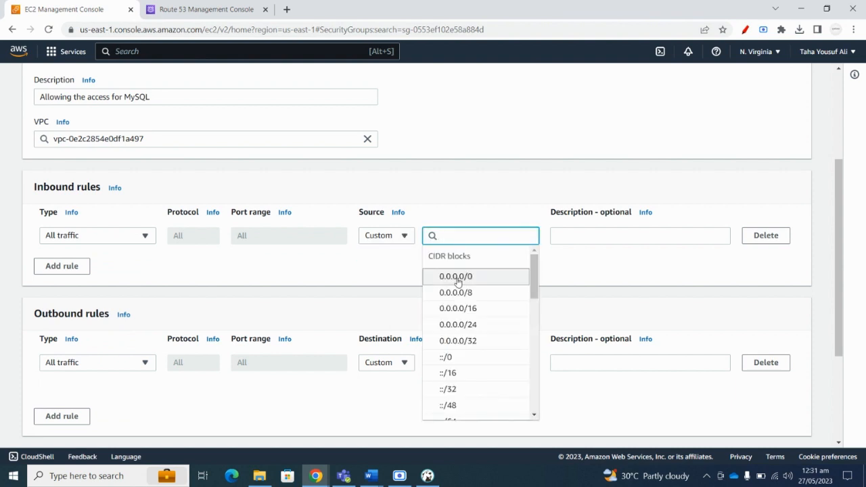
left_click(460, 276)
scroll(257, 275, "down", 1)
scroll(128, 304, "down", 2)
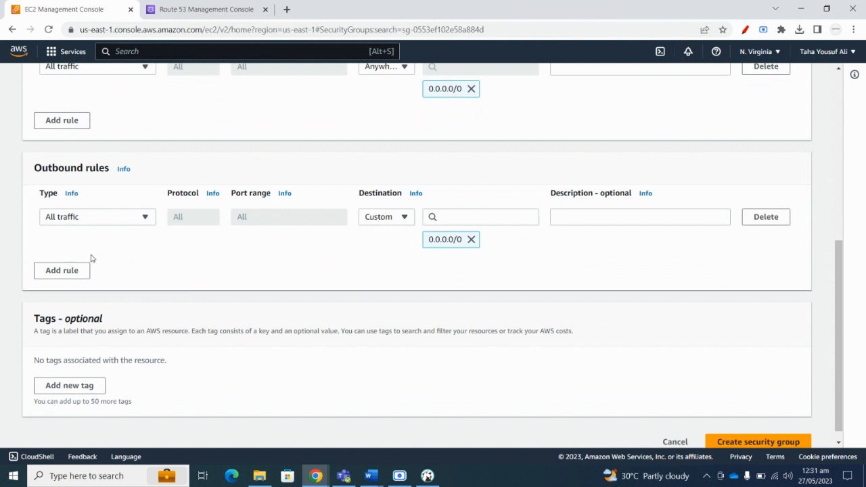
scroll(222, 258, "down", 1)
left_click(756, 431)
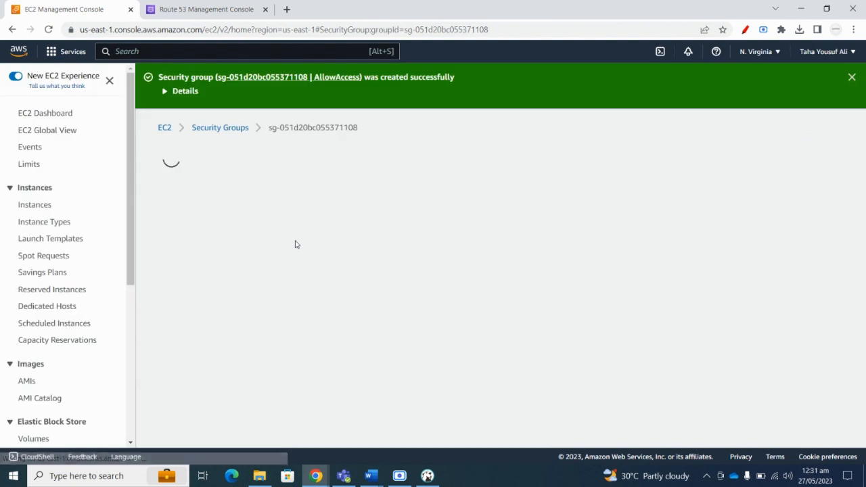
Review the AllowAccess inbound rules, then view its outbound rules showing one all-traffic entry.
scroll(295, 244, "down", 2)
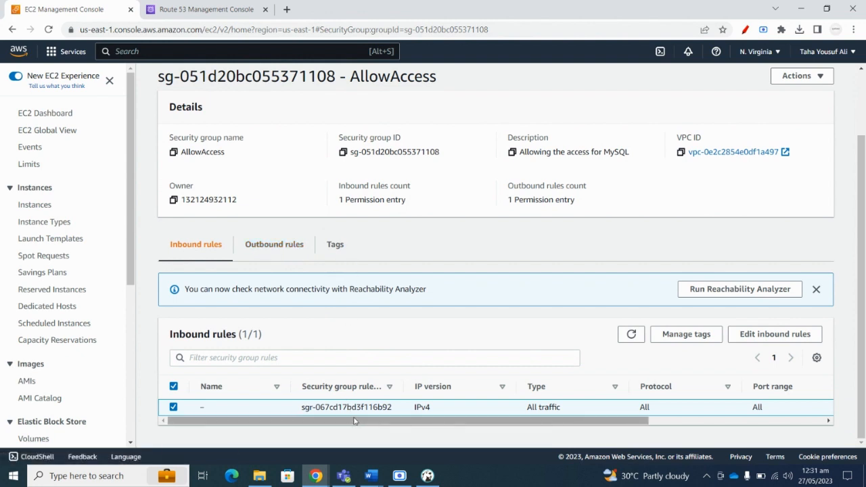
left_click_drag(353, 421, 244, 417)
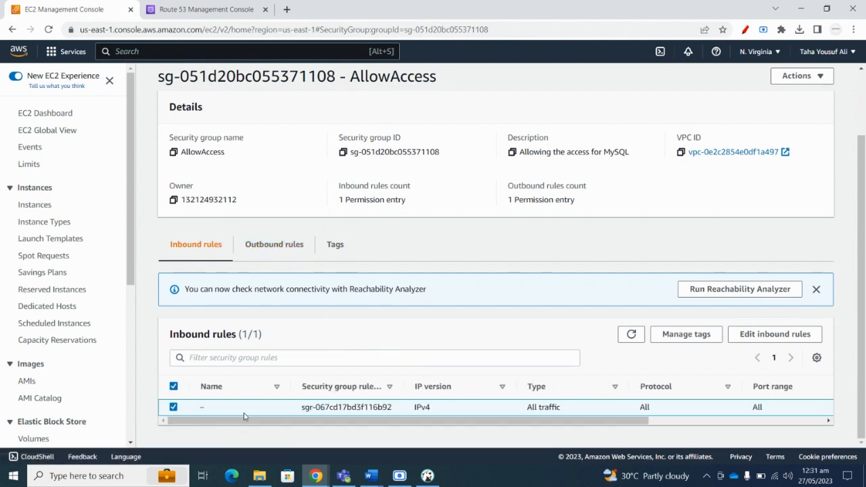
left_click(274, 245)
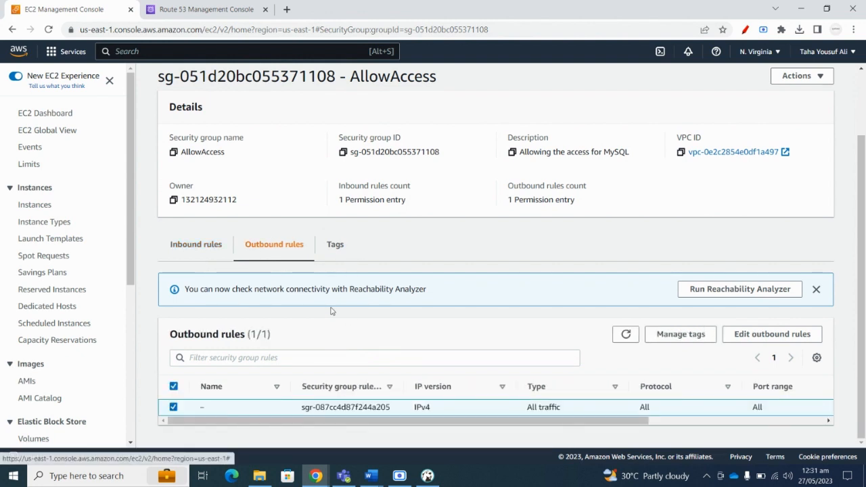
left_click_drag(508, 419, 581, 430)
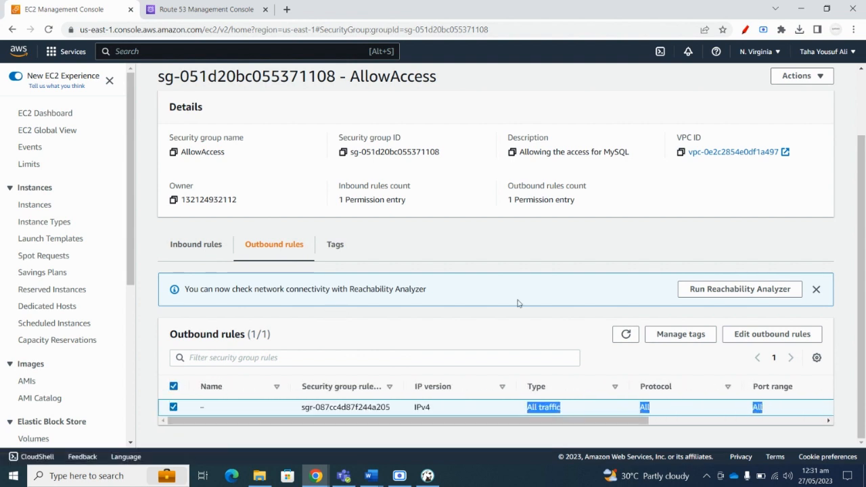
left_click(365, 246)
scroll(360, 246, "up", 2)
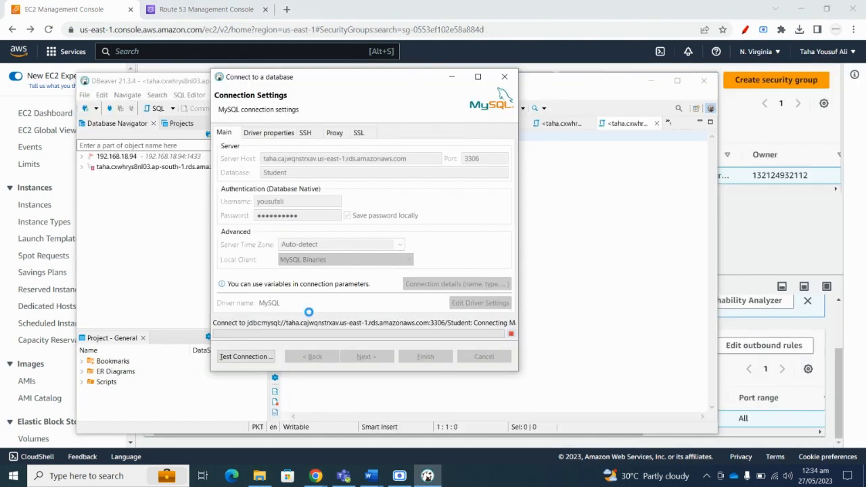
Inspect the failed test's error details, selecting the 'connect timed out' line.
right_click(309, 312)
left_click(240, 297)
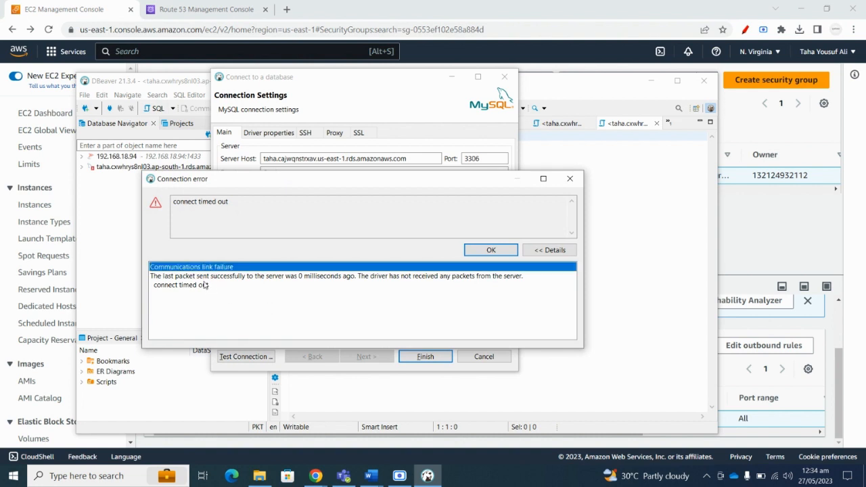
left_click(205, 285)
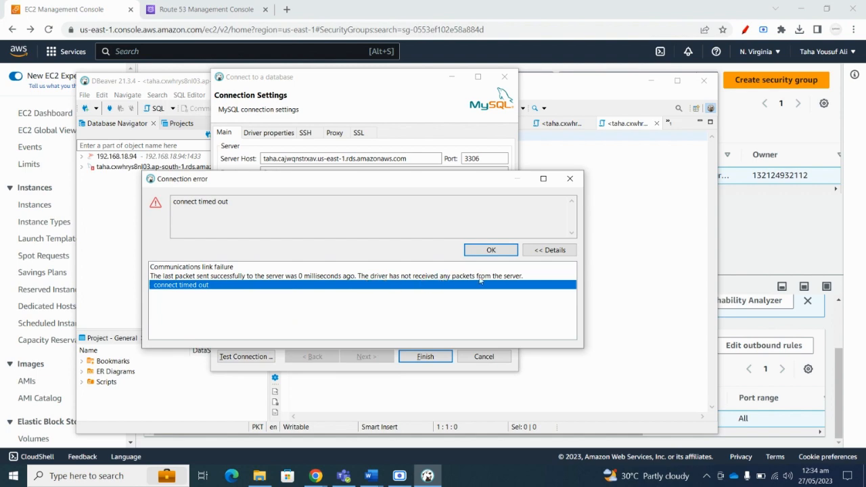
Dismiss the connection error, cancel the new connection dialog and minimize DBeaver.
left_click(489, 251)
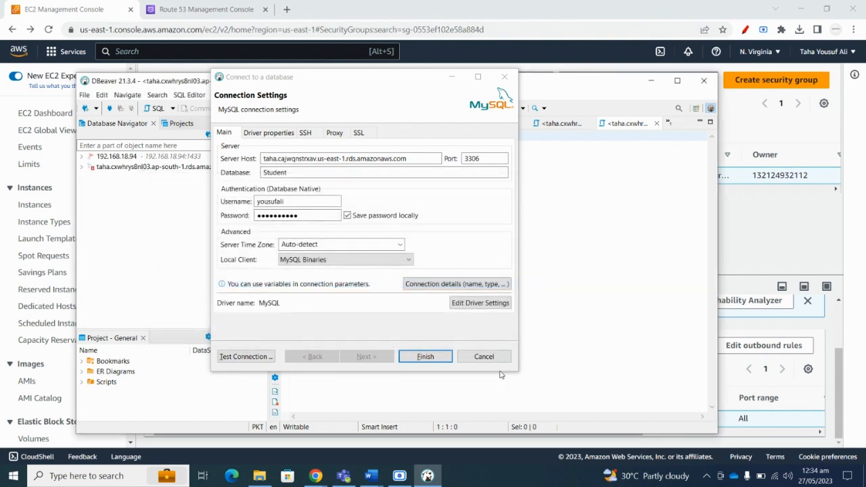
left_click(505, 77)
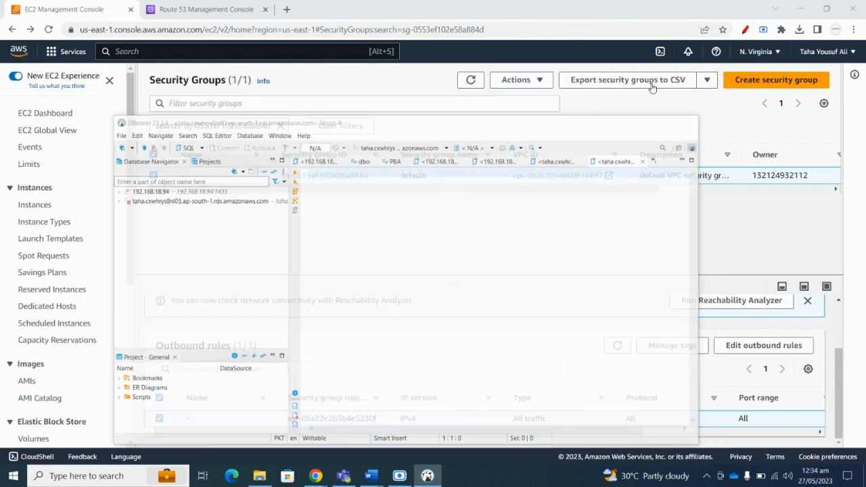
left_click(651, 80)
In the console, go back from the security group to the taha database details page.
left_click_drag(385, 190, 350, 197)
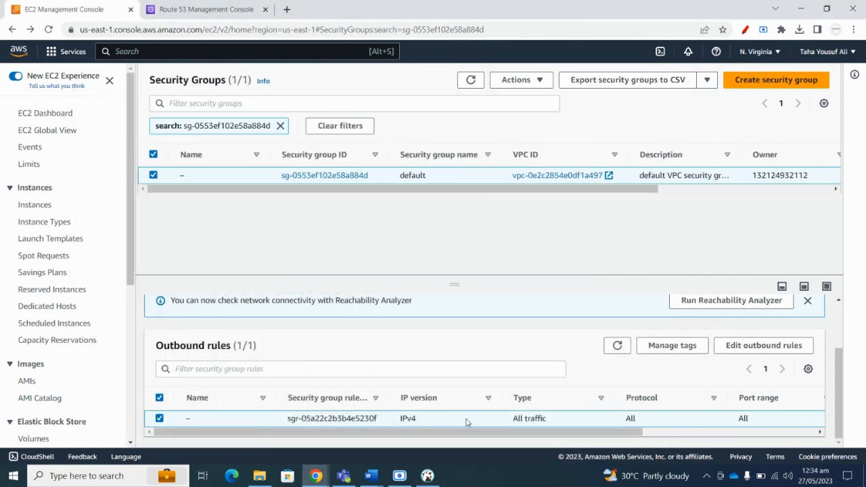
mouse_move(490, 438)
left_mouse_down()
mouse_move(620, 438)
mouse_move(490, 438)
left_mouse_up()
left_click(707, 80)
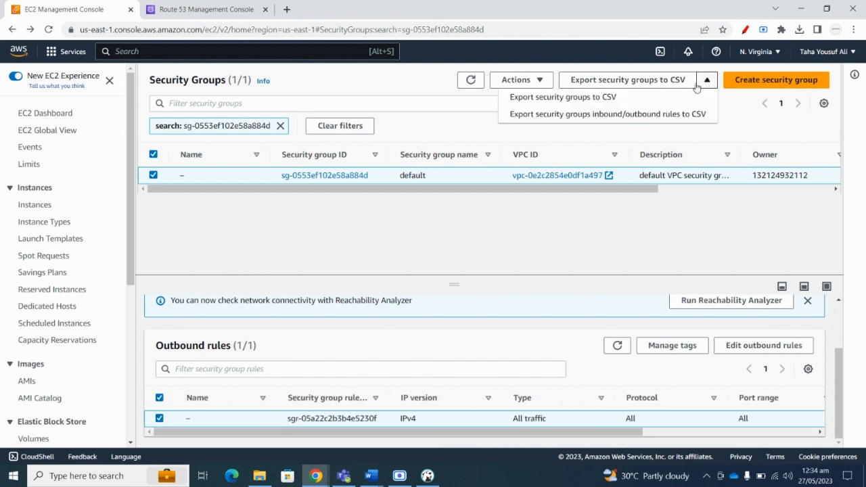
left_click(396, 257)
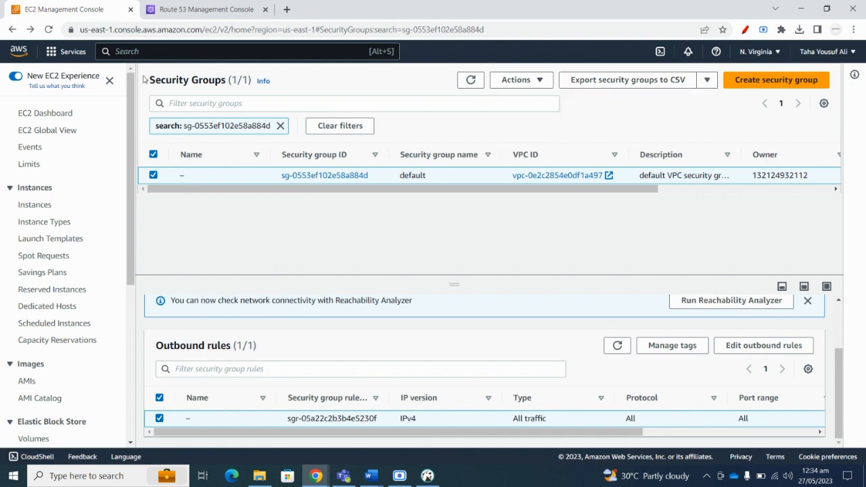
left_click(12, 30)
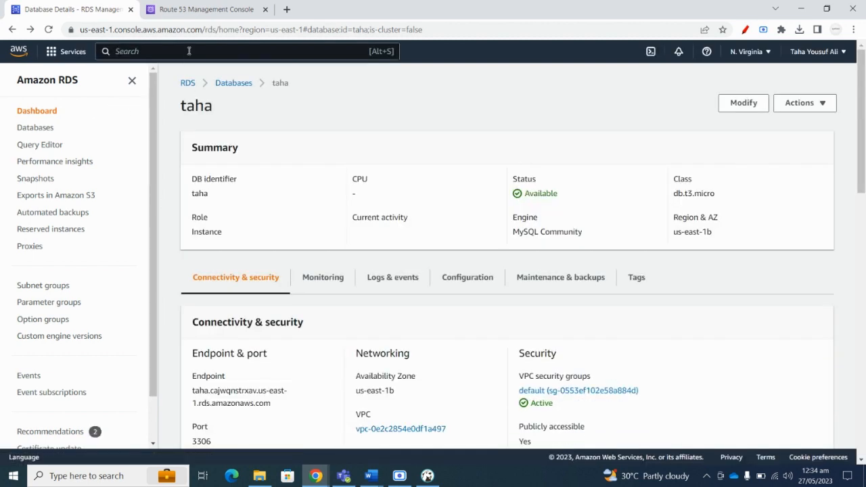
Select the taha MySQL instance in the Databases list and choose Modify.
left_click(189, 50)
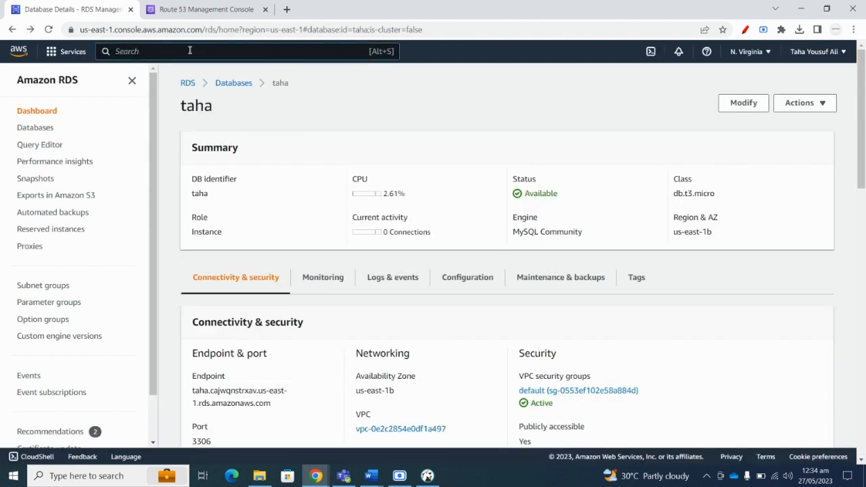
left_click(235, 83)
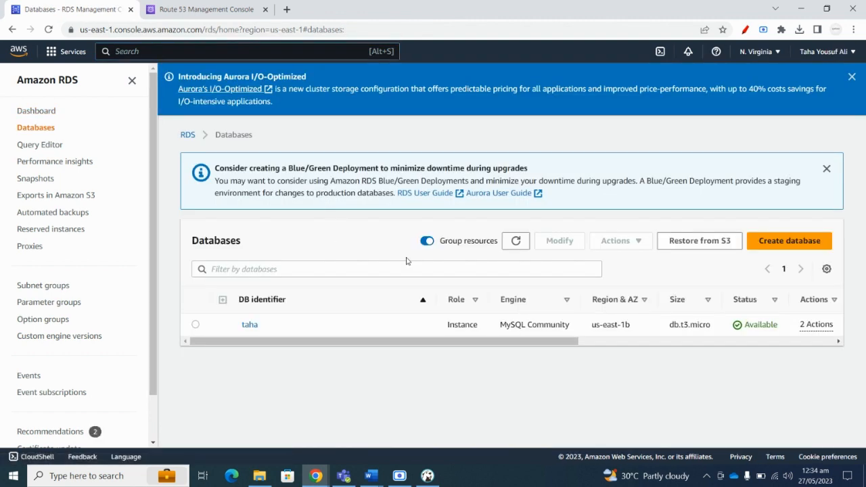
left_click(195, 324)
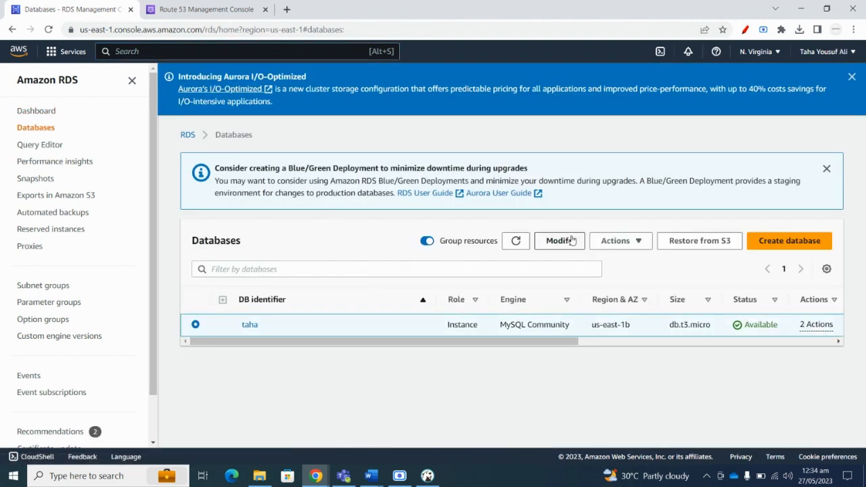
left_click(636, 243)
scroll(651, 338, "down", 2)
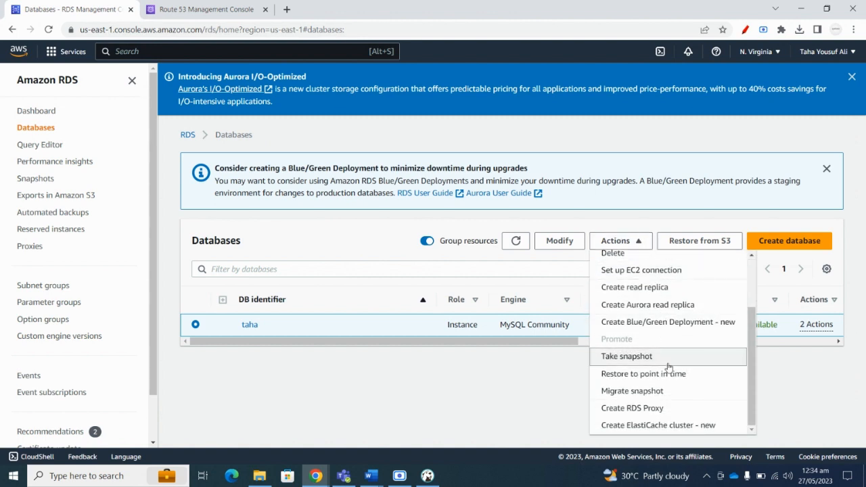
scroll(643, 379, "up", 2)
left_click(576, 242)
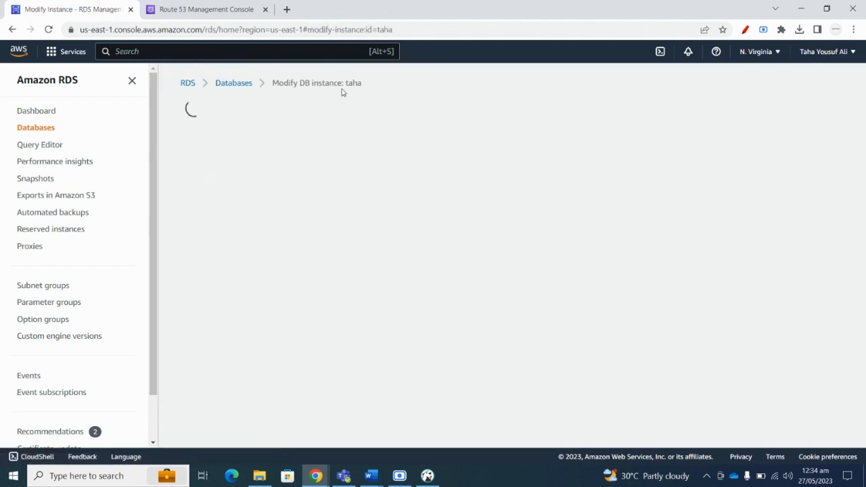
In the Modify form, set the instance's security groups to AllowAccess and default.
scroll(274, 257, "down", 3)
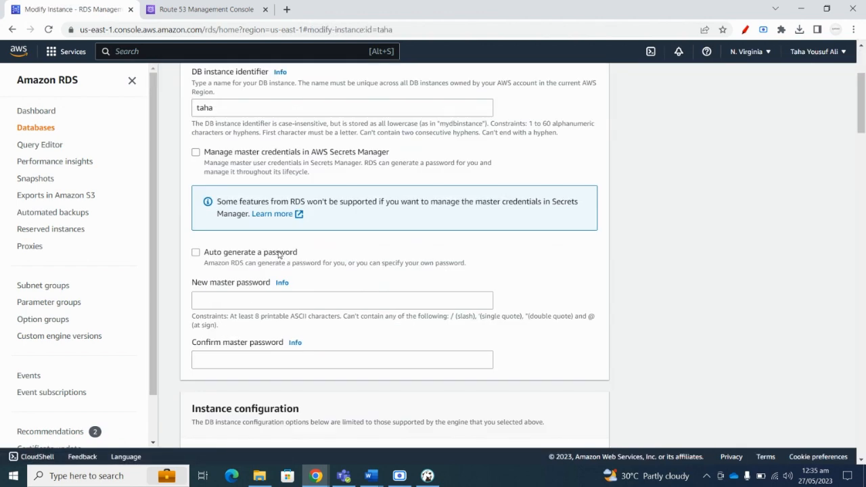
scroll(277, 250, "down", 5)
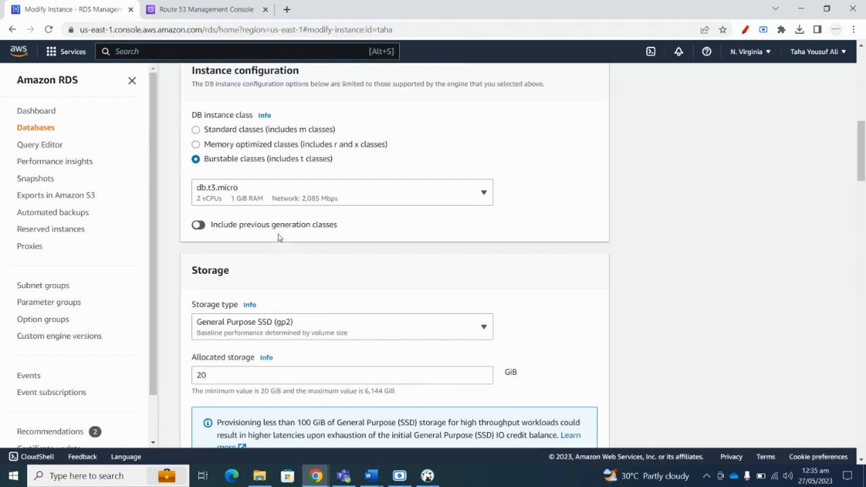
scroll(277, 237, "down", 5)
scroll(278, 235, "down", 6)
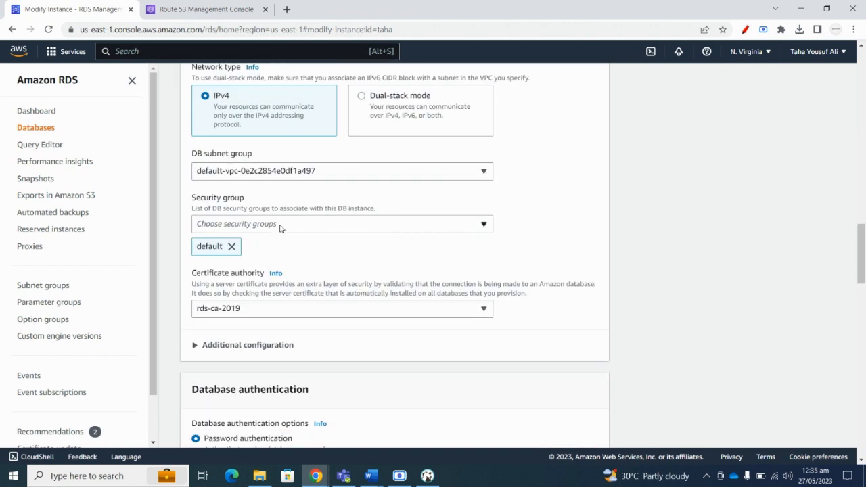
left_click(281, 225)
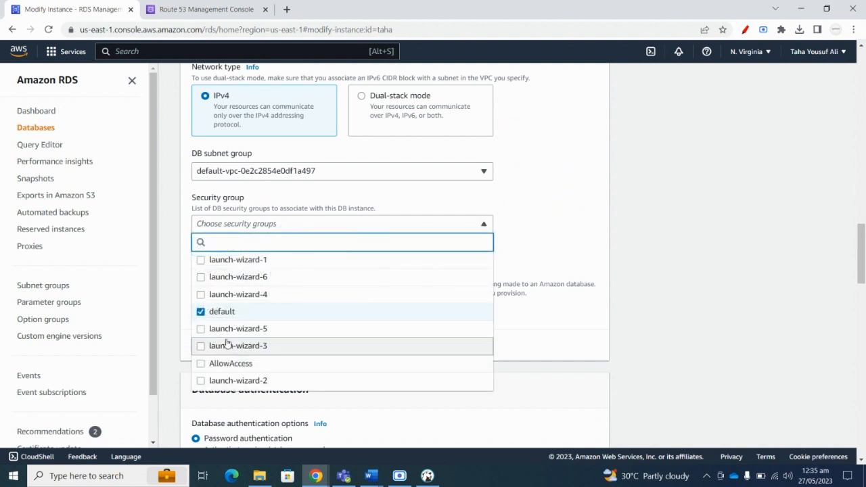
left_click(201, 366)
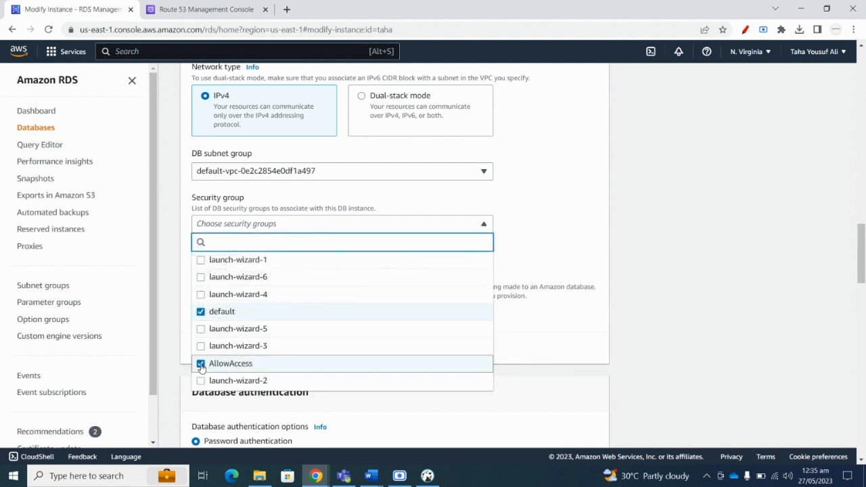
left_click(201, 314)
left_click(201, 315)
left_click(551, 250)
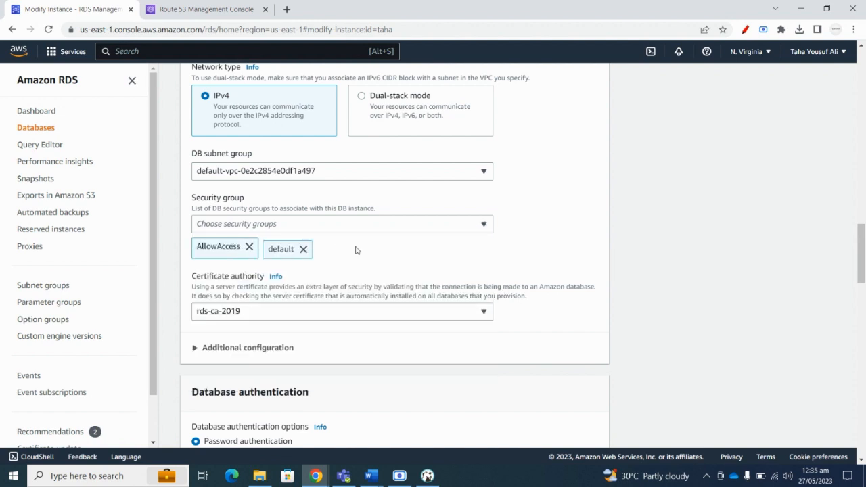
Continue from the bottom of the form to the Summary of modifications page.
scroll(326, 246, "down", 3)
scroll(333, 241, "down", 15)
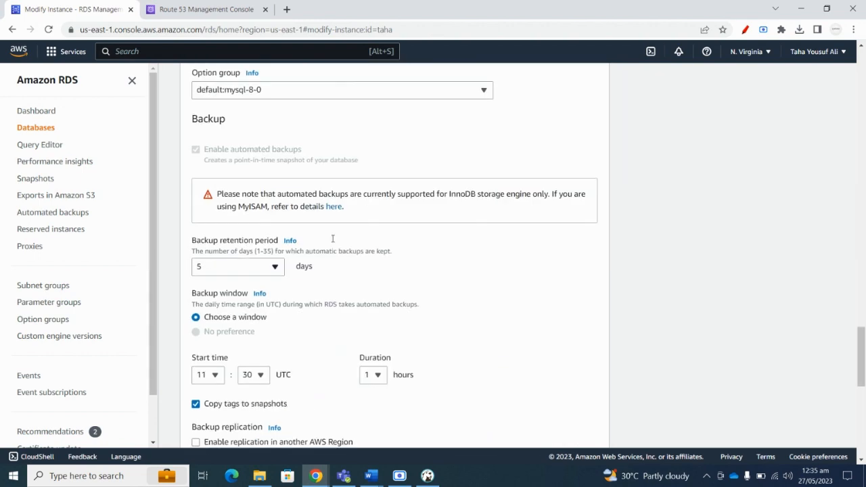
left_click(579, 416)
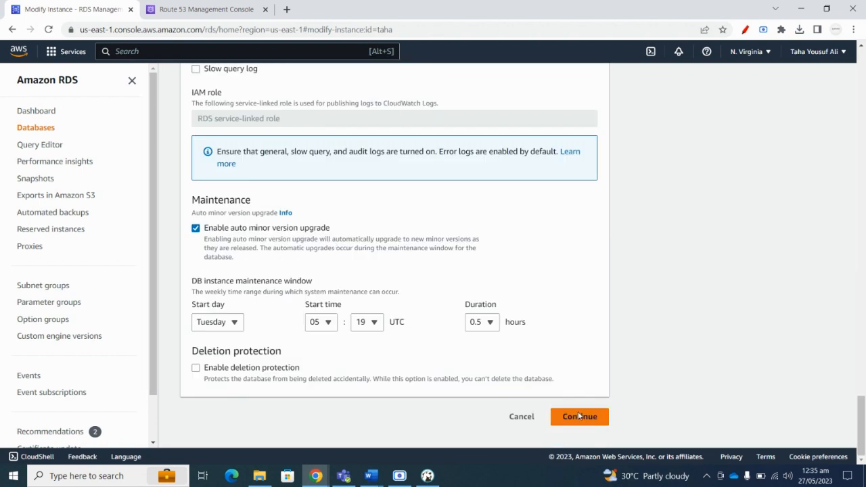
left_click(481, 398)
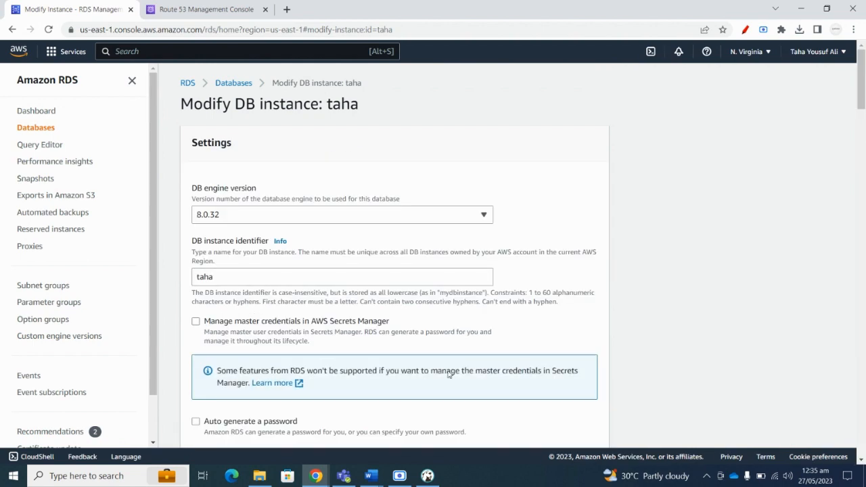
scroll(375, 295, "down", 10)
scroll(376, 293, "down", 20)
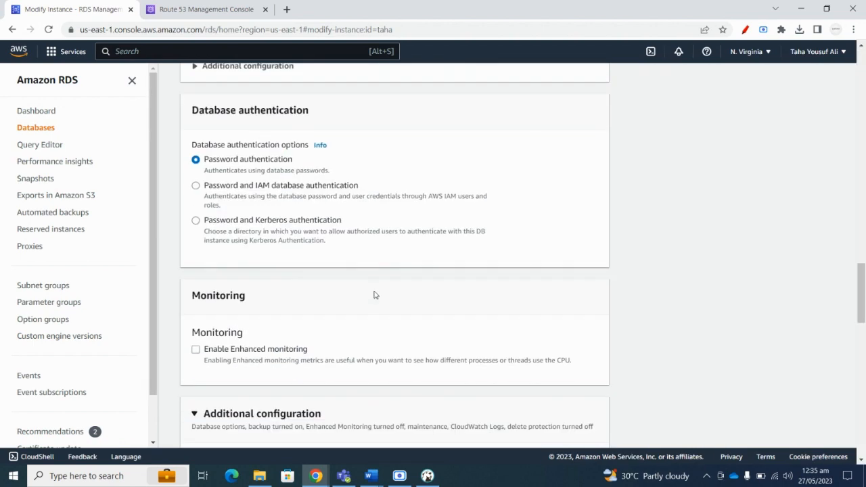
scroll(374, 294, "down", 4)
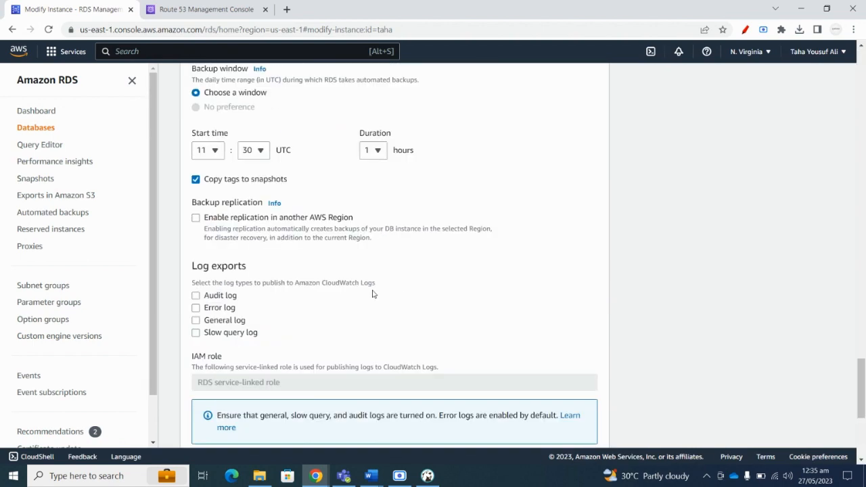
scroll(415, 319, "down", 5)
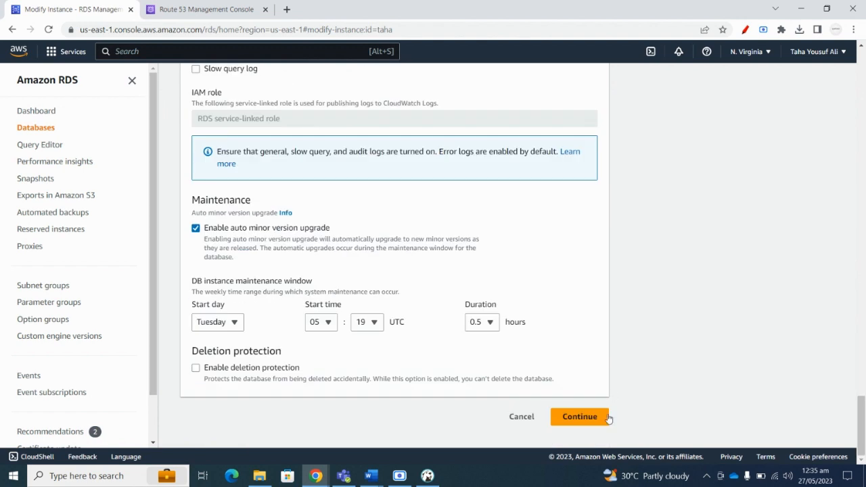
left_click(580, 417)
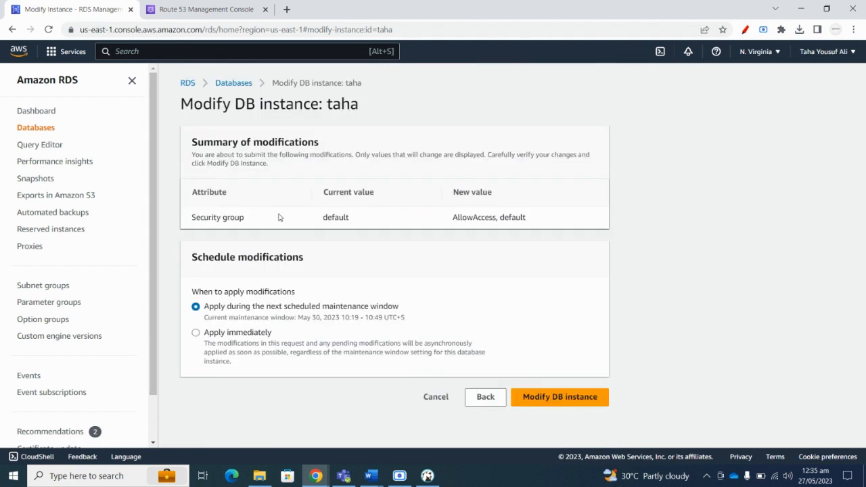
Apply the modification, refresh the Databases list and open the taha details.
left_click(550, 401)
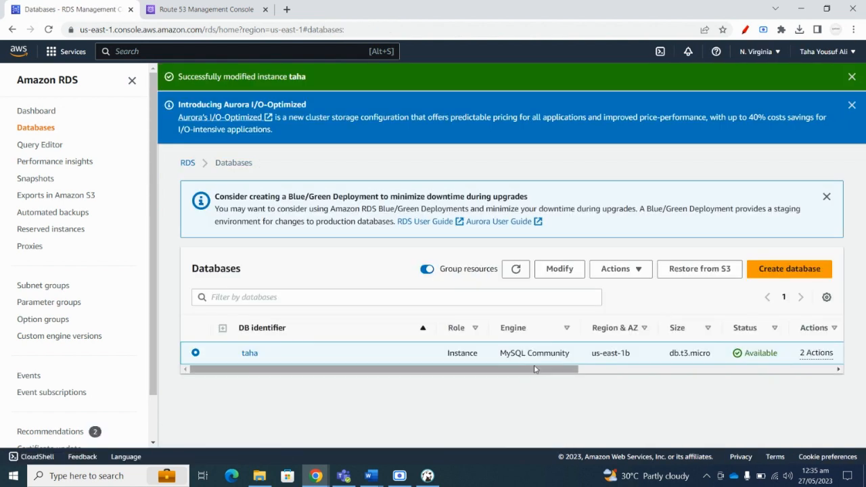
mouse_move(534, 369)
left_mouse_down()
mouse_move(633, 369)
mouse_move(534, 369)
left_mouse_up()
left_click(516, 269)
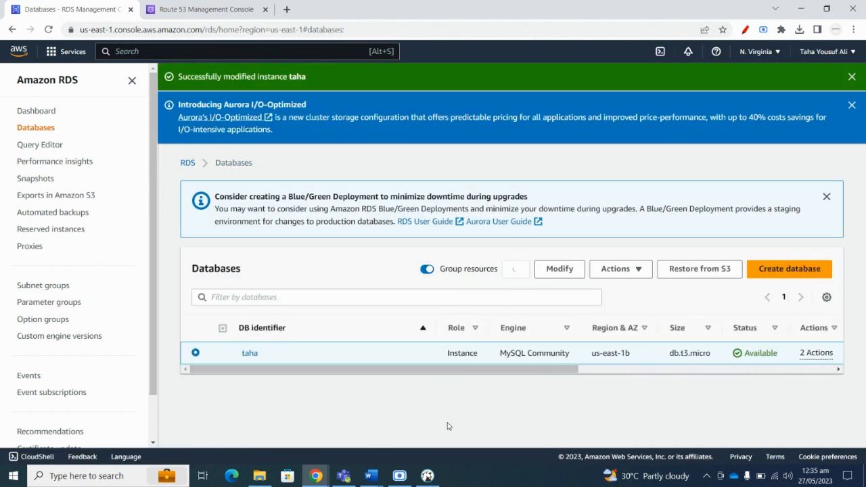
left_click(249, 353)
Review taha's security group rules, pointing out AllowAccess inbound and outbound 0.0.0.0/0 entries.
scroll(321, 264, "down", 3)
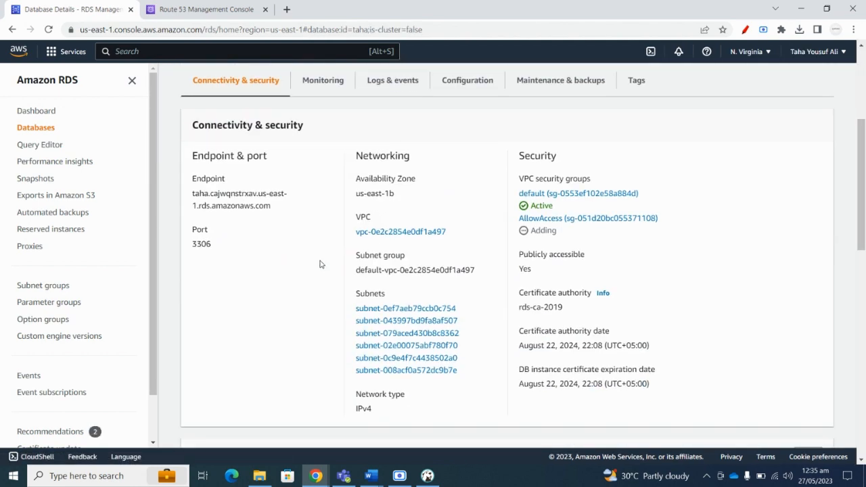
scroll(316, 254, "down", 7)
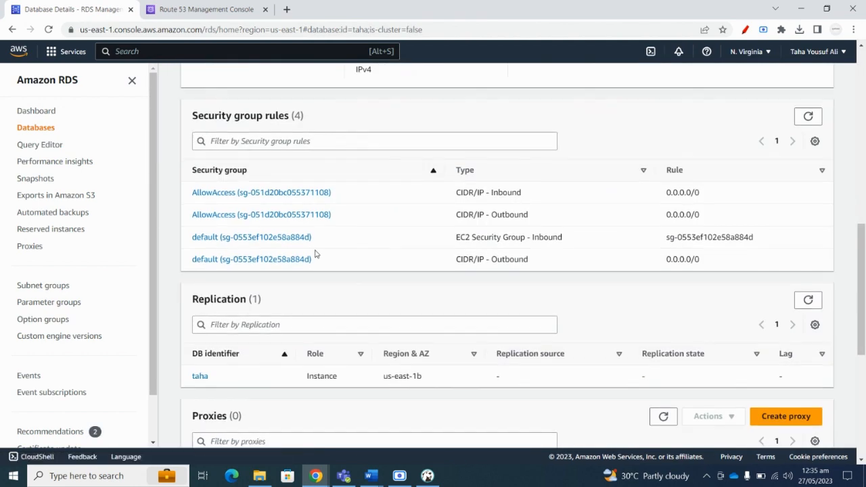
scroll(317, 254, "down", 4)
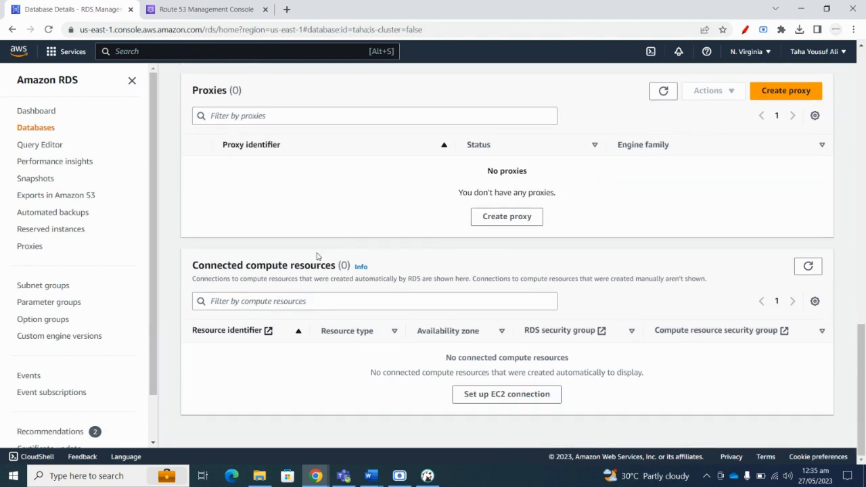
scroll(318, 255, "up", 5)
scroll(318, 255, "up", 2)
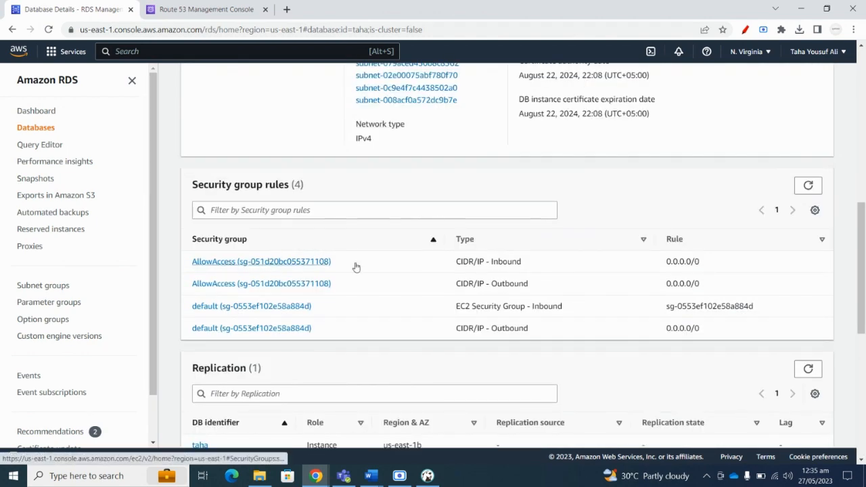
left_click_drag(354, 265, 335, 285)
left_click(517, 268)
left_click_drag(536, 262, 482, 262)
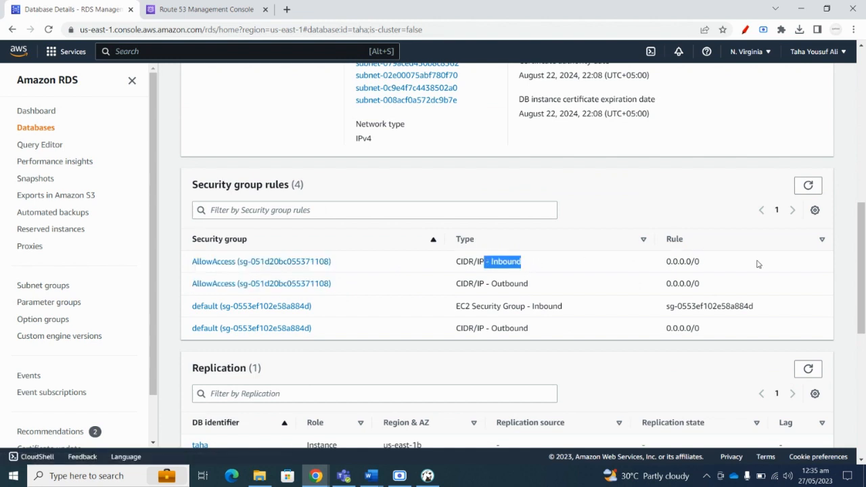
left_click_drag(749, 262, 658, 263)
left_click_drag(721, 283, 625, 285)
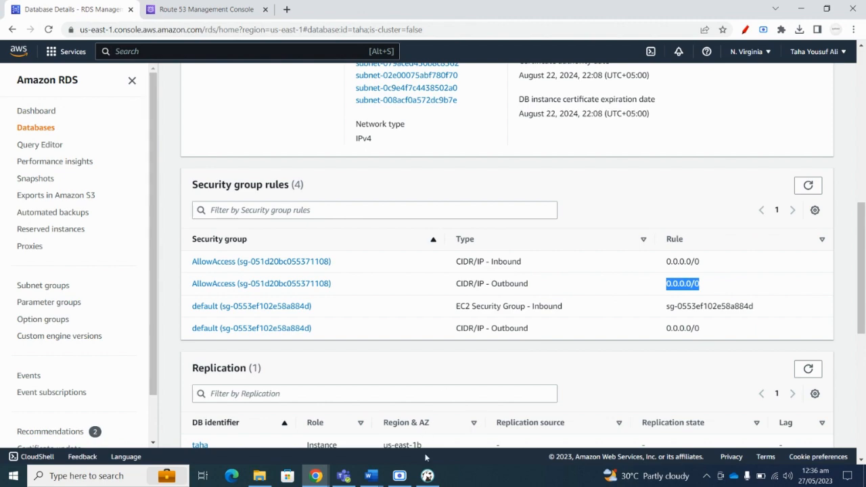
left_click(428, 476)
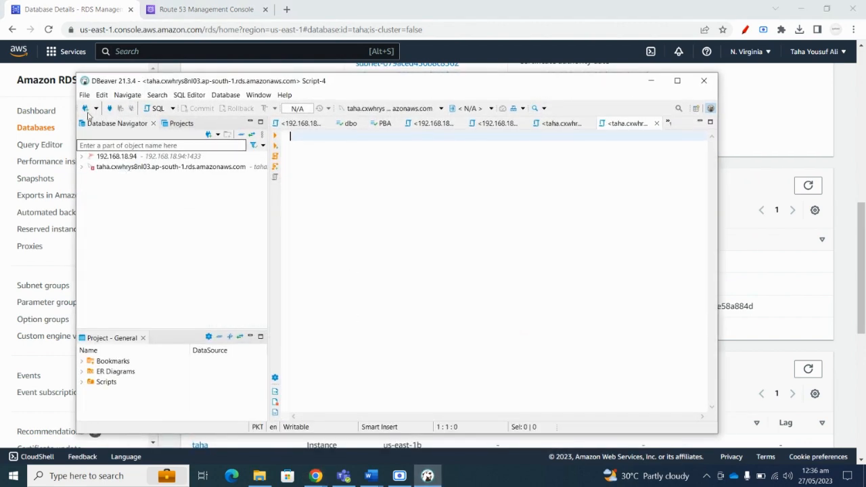
Start a new MySQL database connection in DBeaver.
left_click(84, 95)
mouse_move(106, 111)
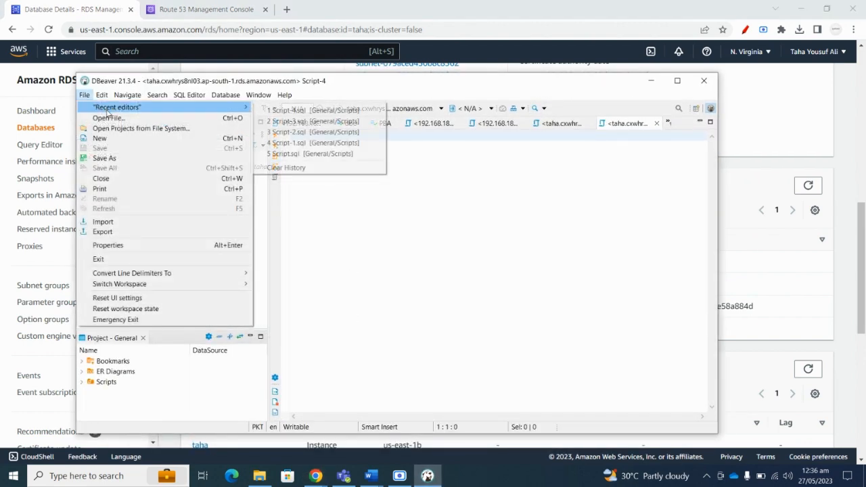
left_click(432, 218)
left_click(95, 108)
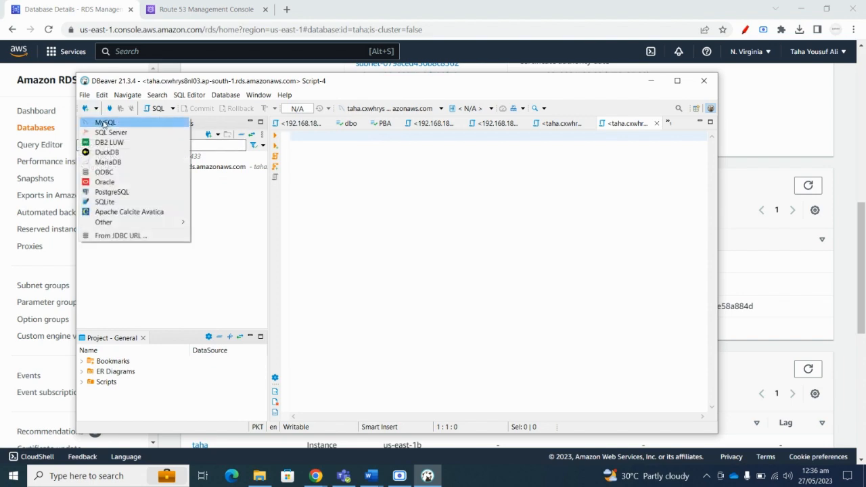
left_click(103, 123)
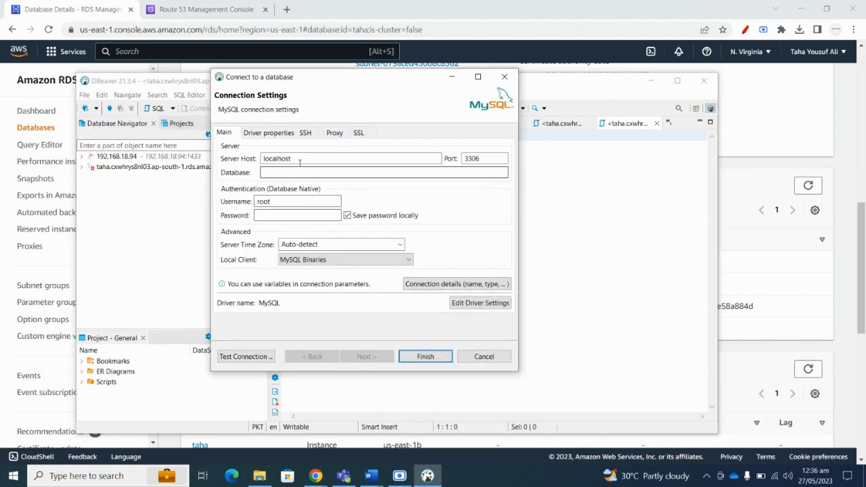
Copy the taha RDS endpoint from the console and paste it as the Server Host.
left_click(841, 310)
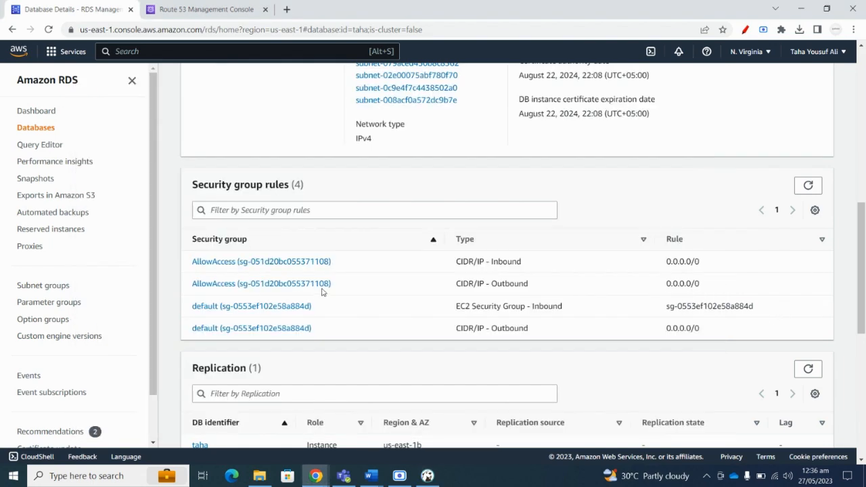
scroll(325, 294, "down", 3)
scroll(329, 297, "up", 10)
scroll(278, 335, "down", 1)
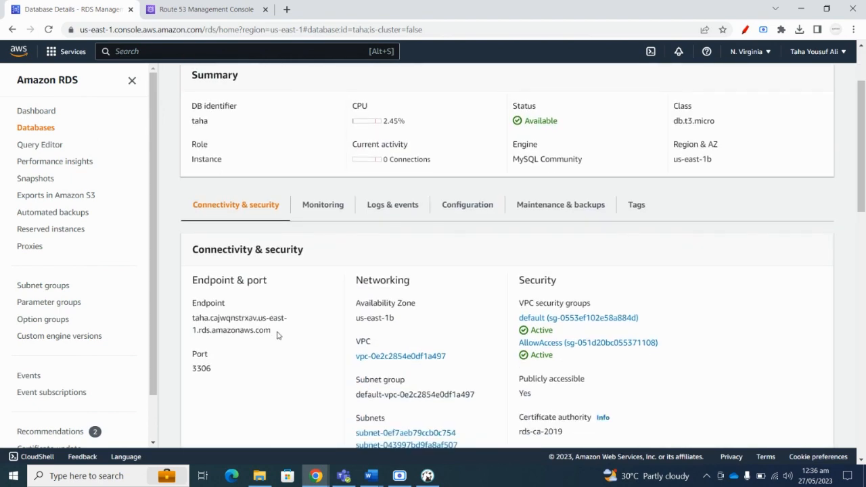
left_click_drag(277, 335, 192, 318)
right_click(231, 328)
left_click(252, 337)
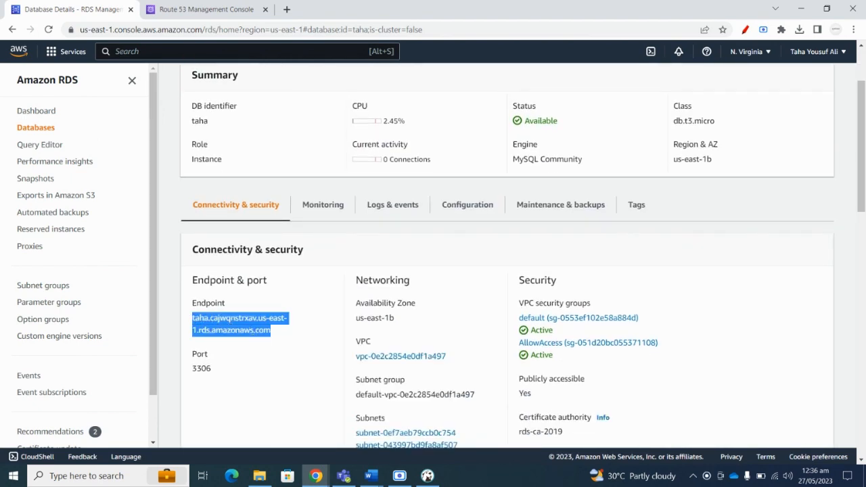
left_click(427, 476)
left_click(279, 173)
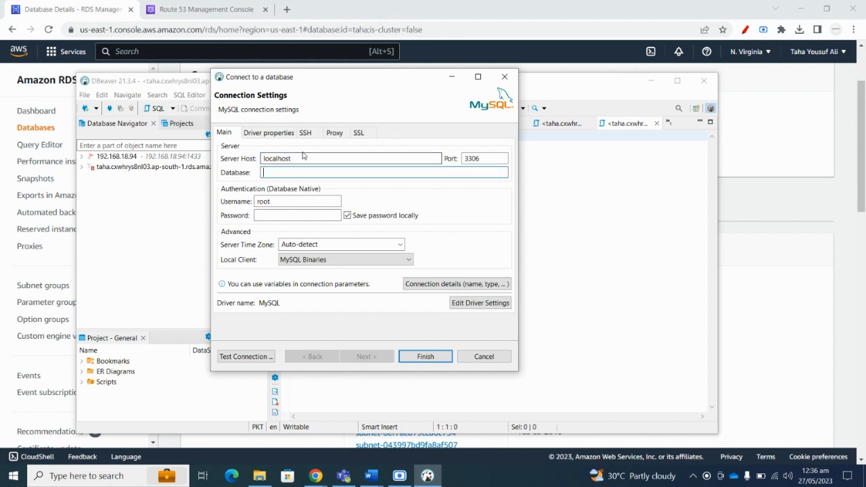
double_click(302, 157)
key("ctrl+v")
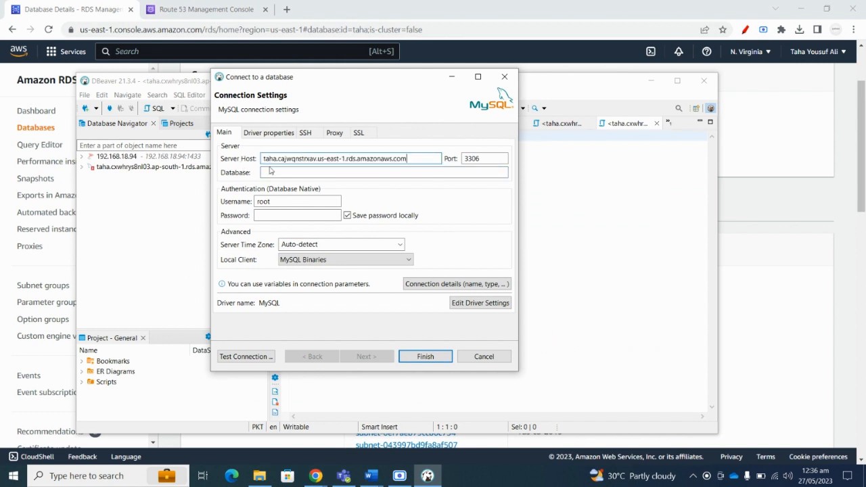
Set the database to Student and enter the RDS username and password.
left_click(439, 172)
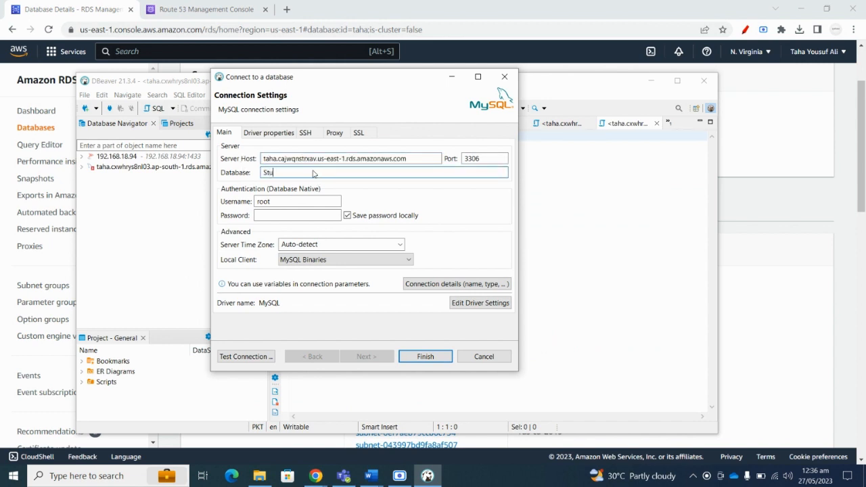
left_click(283, 201)
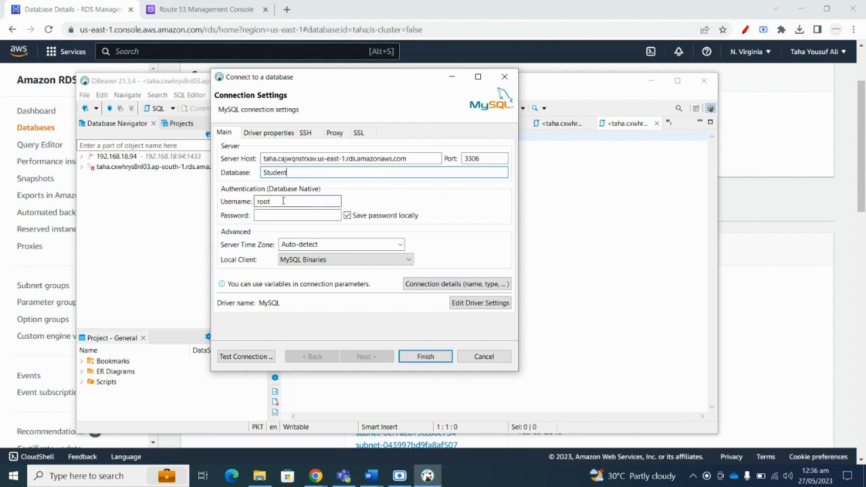
double_click(283, 201)
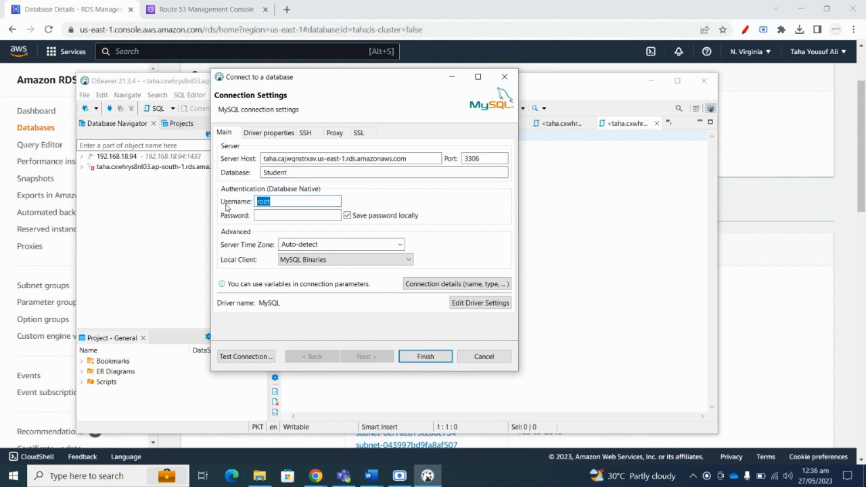
type("yousufali")
key("Tab")
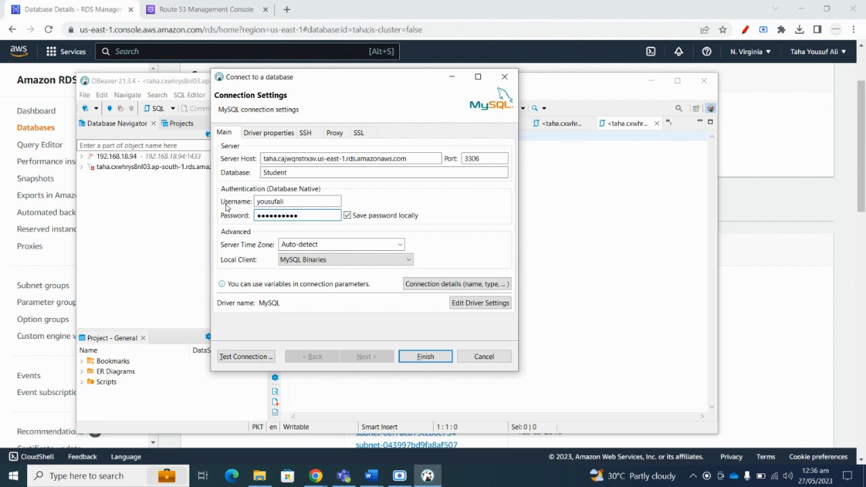
Test the connection successfully, finish, and expand the new Student connection in the navigator.
left_click(247, 357)
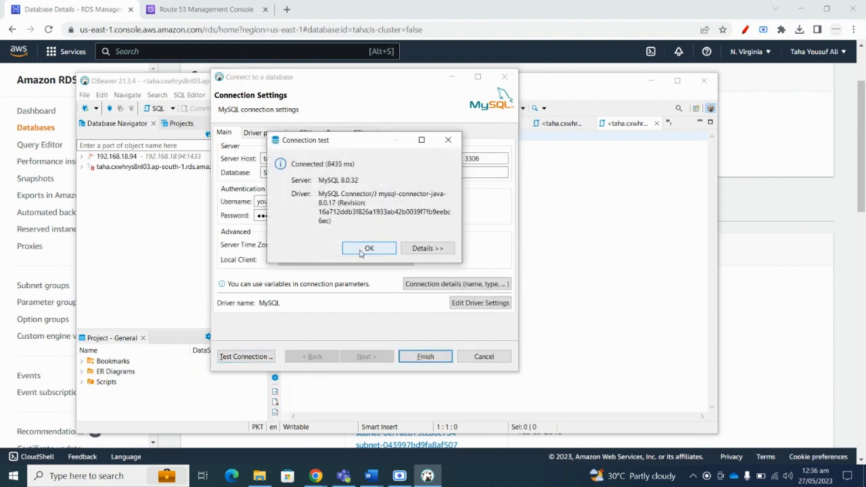
left_click(366, 248)
left_click(425, 357)
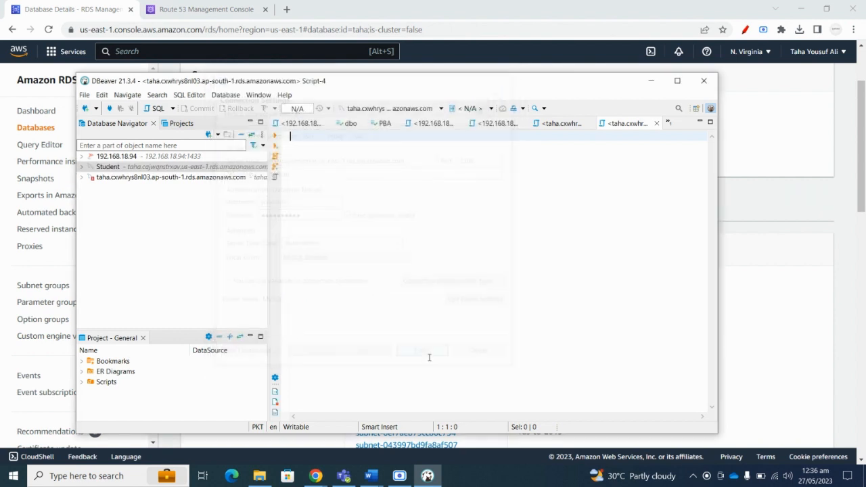
left_click(82, 167)
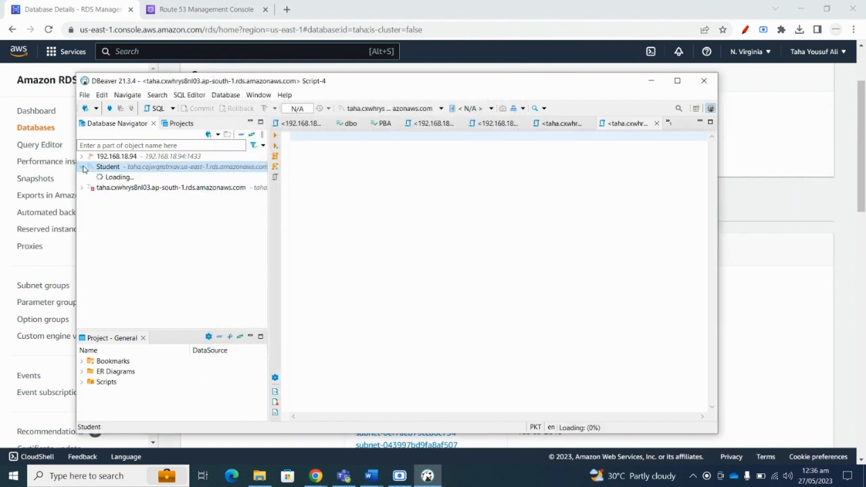
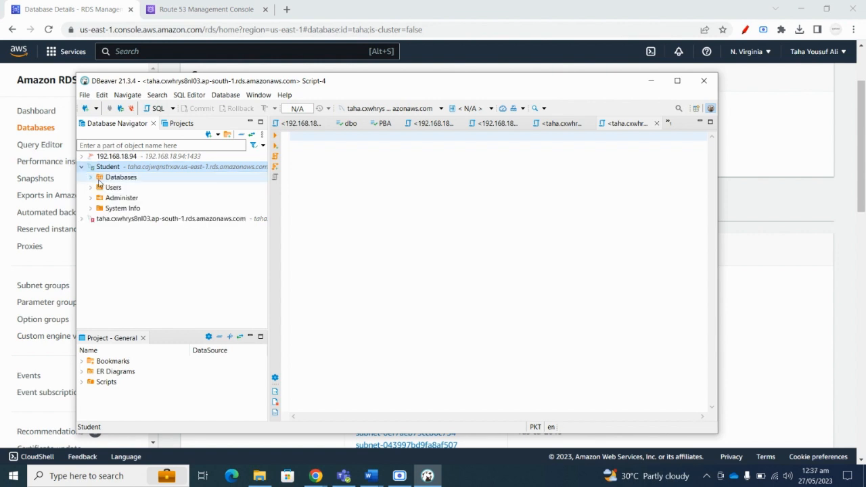
Expand the Student connection's databases and select the Student database, showing Student and sys.
left_click(92, 178)
left_click(132, 189)
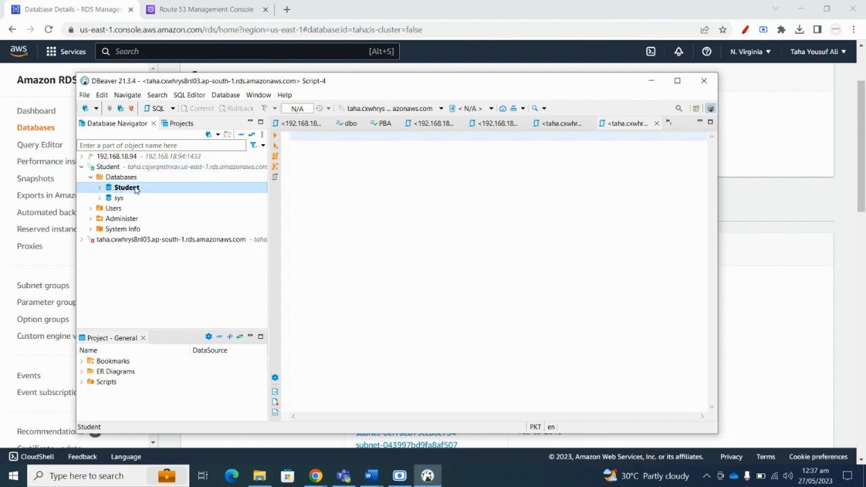
right_click(136, 190)
left_click(369, 476)
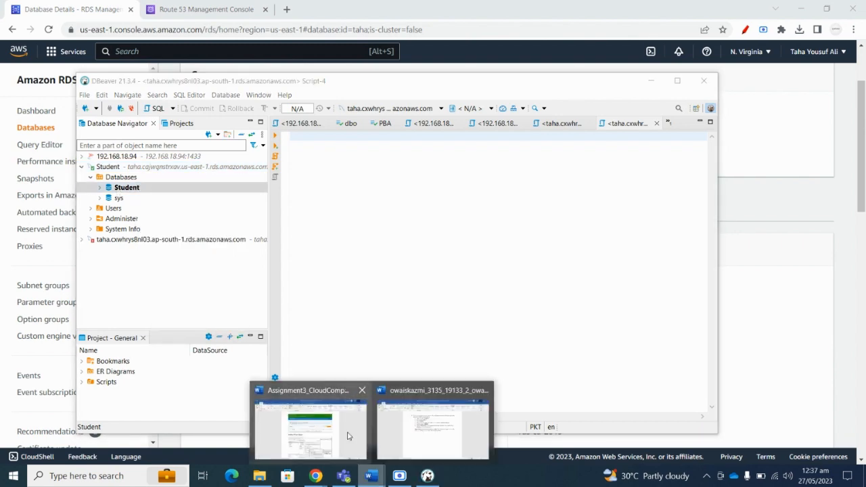
left_click(342, 431)
scroll(354, 329, "down", 2)
scroll(353, 321, "up", 3)
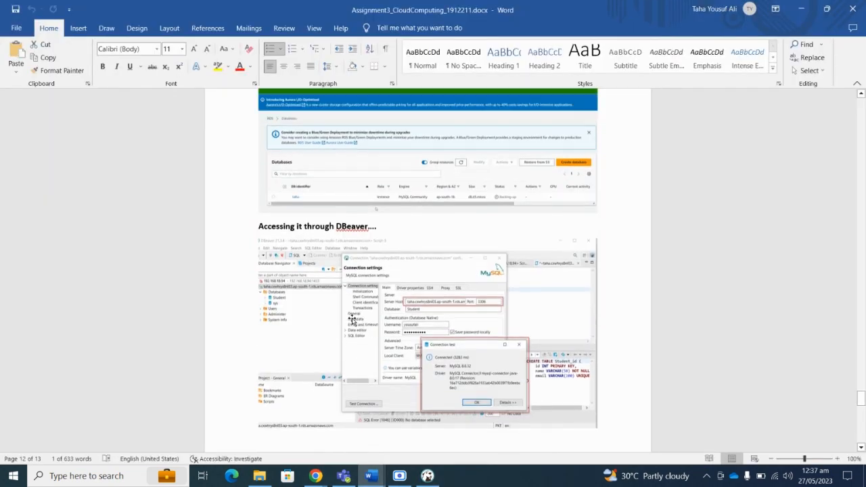
scroll(353, 318, "down", 7)
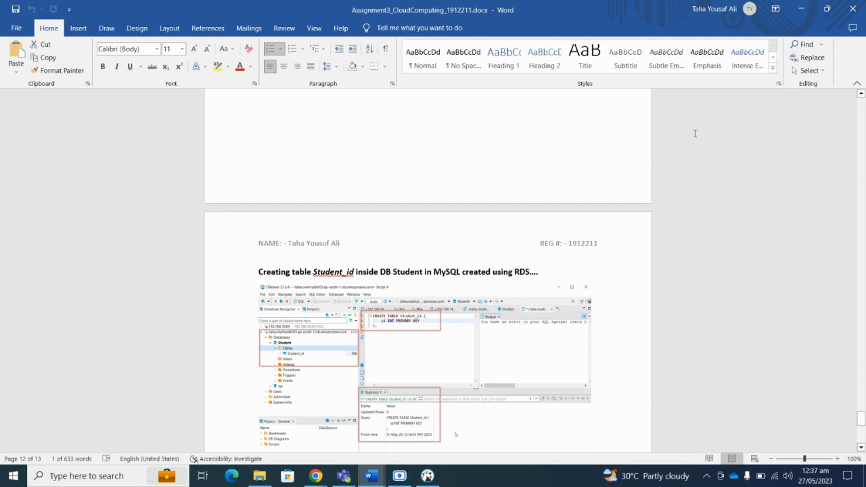
Search Google for 'create table in mysql query', fixing the misspelled 'databse'.
left_click(801, 9)
left_click(286, 8)
type("create data")
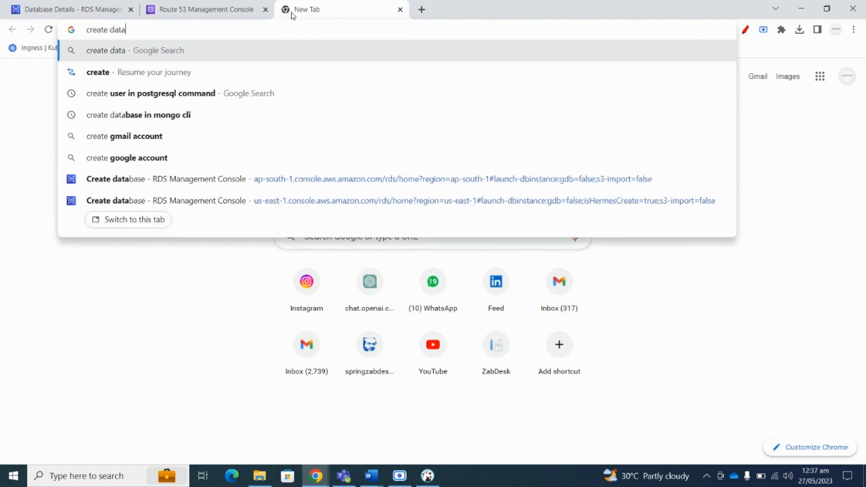
type("bse in My")
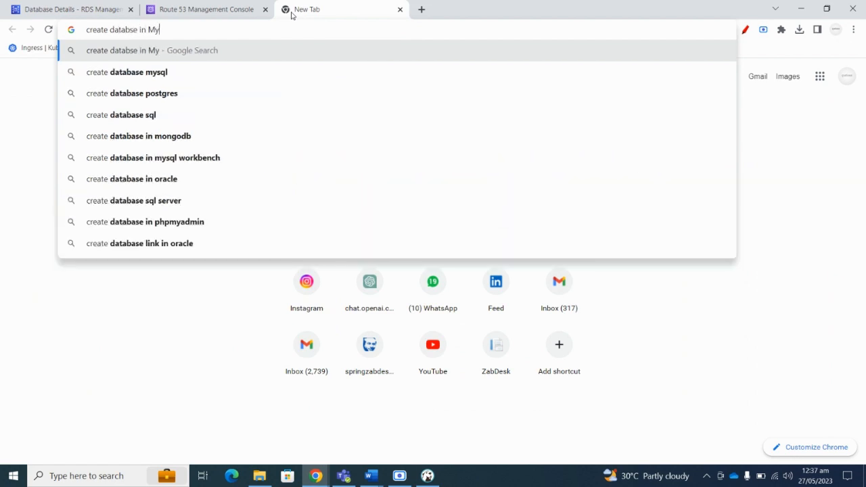
type("SQL")
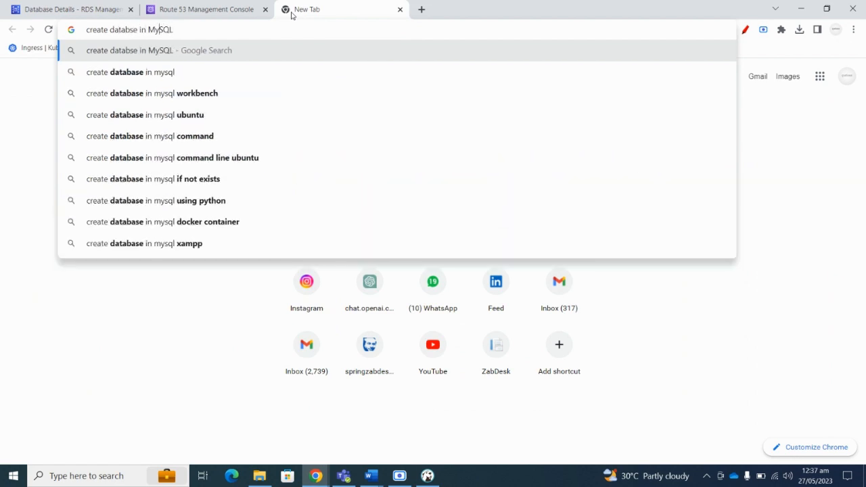
key("shift+Left")
key("shift+Left")
key("shift+Left")
key("shift+Left")
key("shift+Left")
key("shift+Left")
type("table")
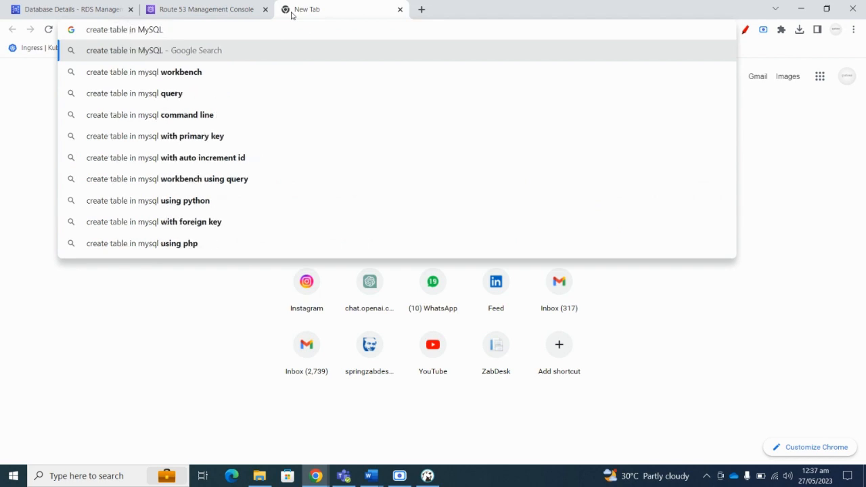
key("Down")
key("Down")
key("Return")
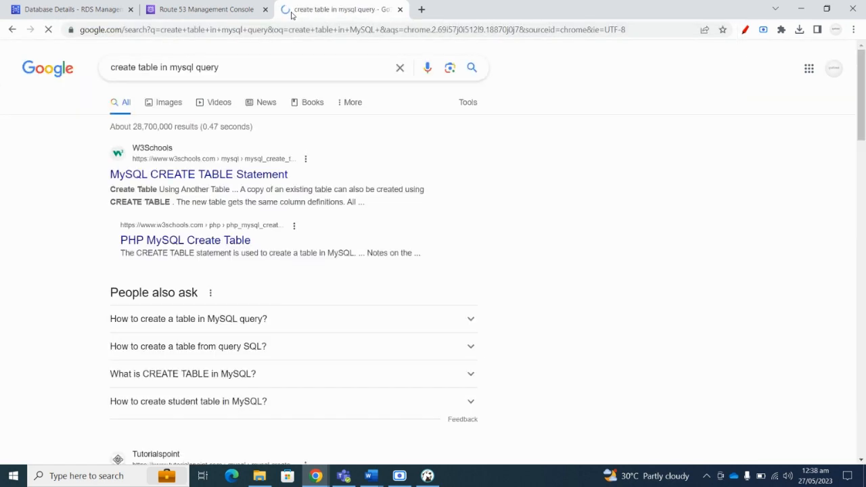
Copy the CREATE TABLE Persons example from W3Schools' MySQL CREATE TABLE page.
left_click(237, 174)
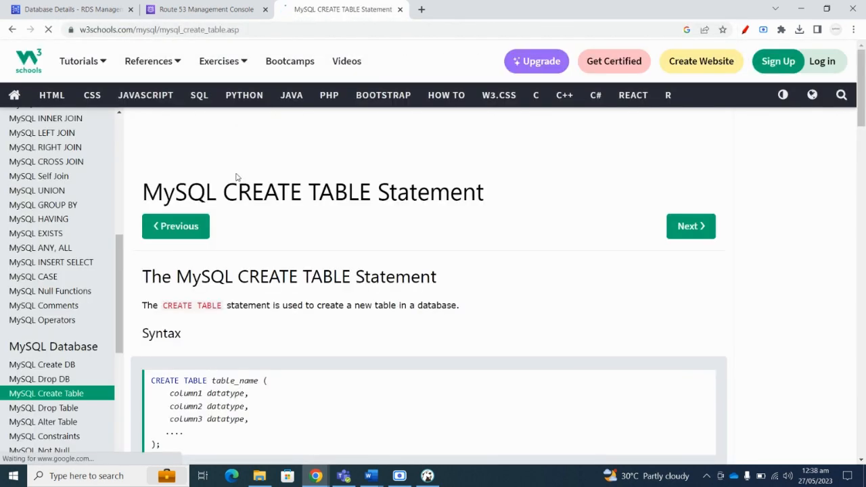
scroll(263, 209, "down", 2)
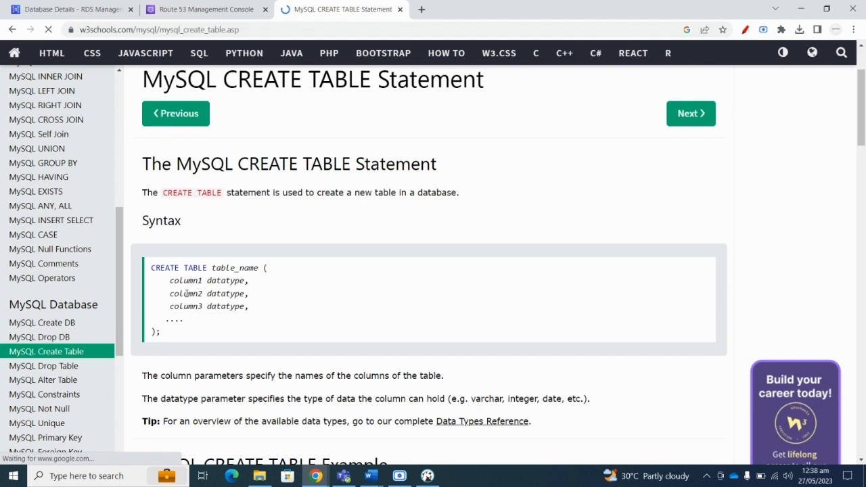
scroll(187, 293, "down", 4)
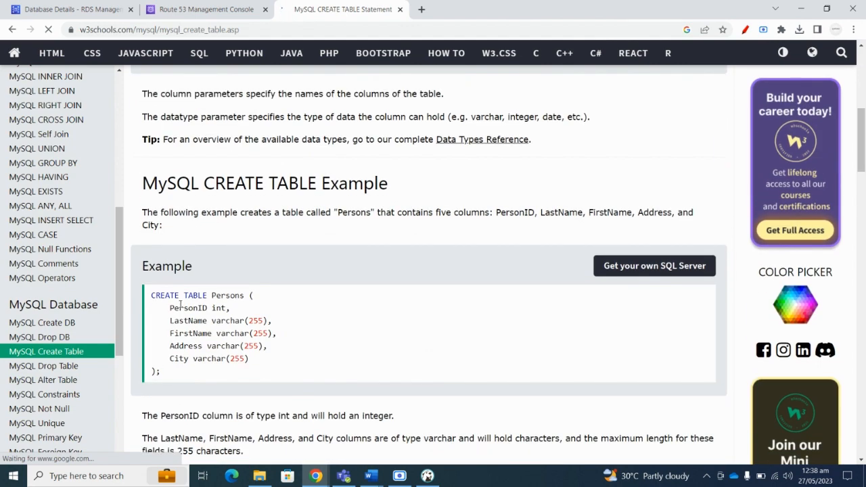
left_click_drag(155, 298, 160, 374)
key("ctrl+c")
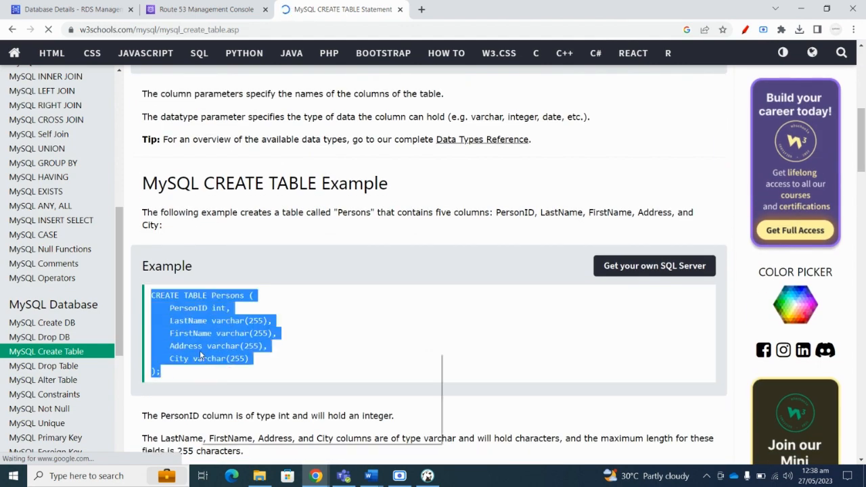
right_click(200, 351)
left_click(221, 366)
right_click(204, 331)
left_click(219, 341)
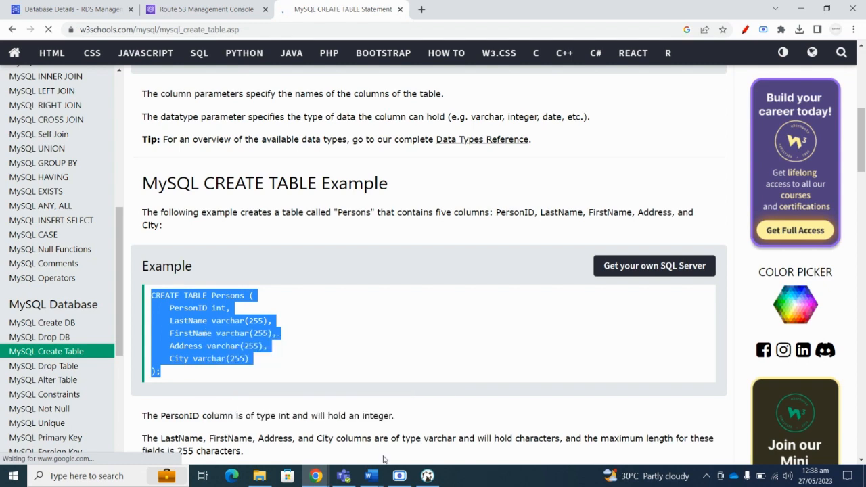
left_click(427, 476)
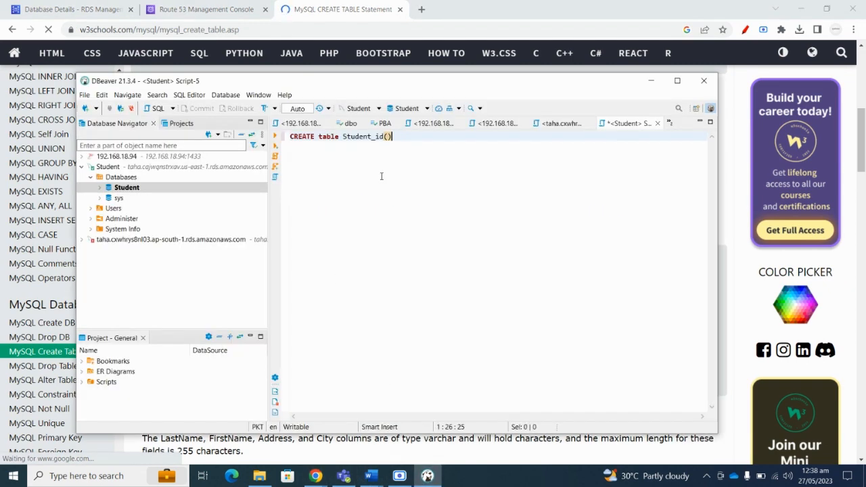
Paste the CREATE TABLE Persons code into the script and rename the table to Student_id.
key("ctrl+a")
key("ctrl+v")
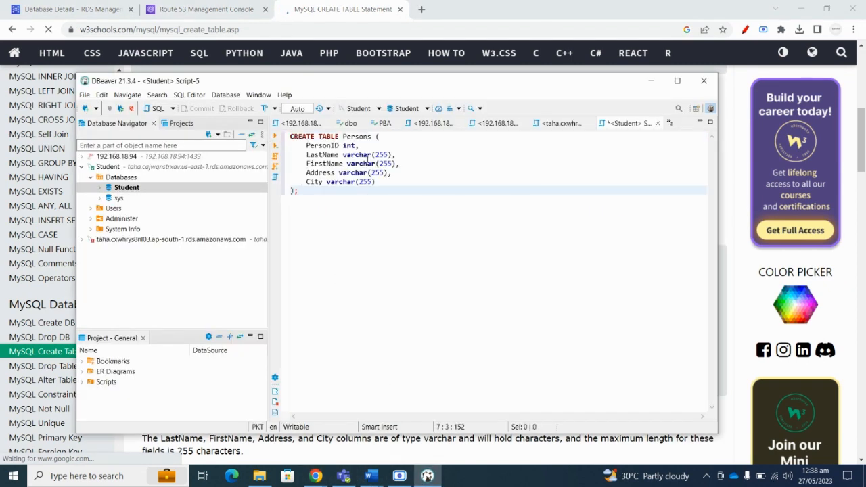
double_click(373, 136)
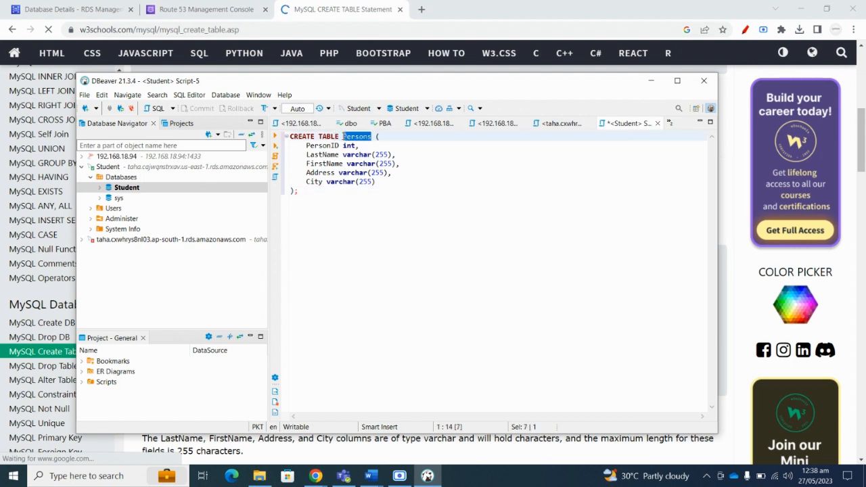
type("Stud")
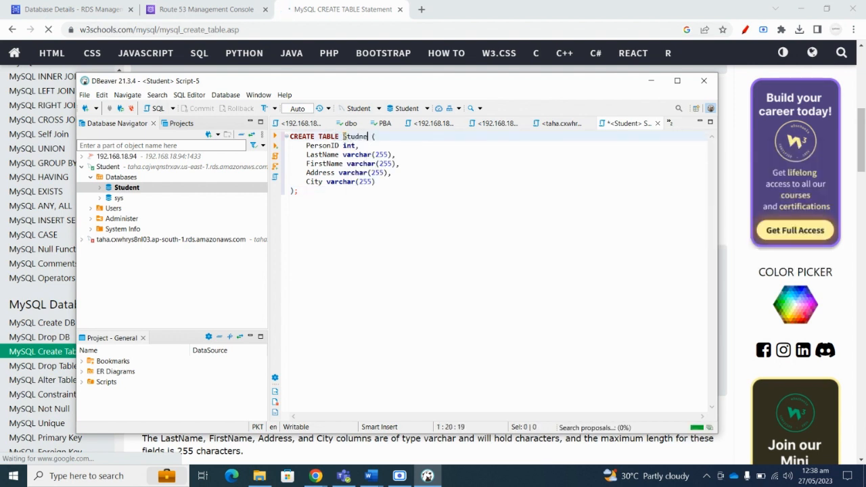
type("ent_id")
left_click(383, 332)
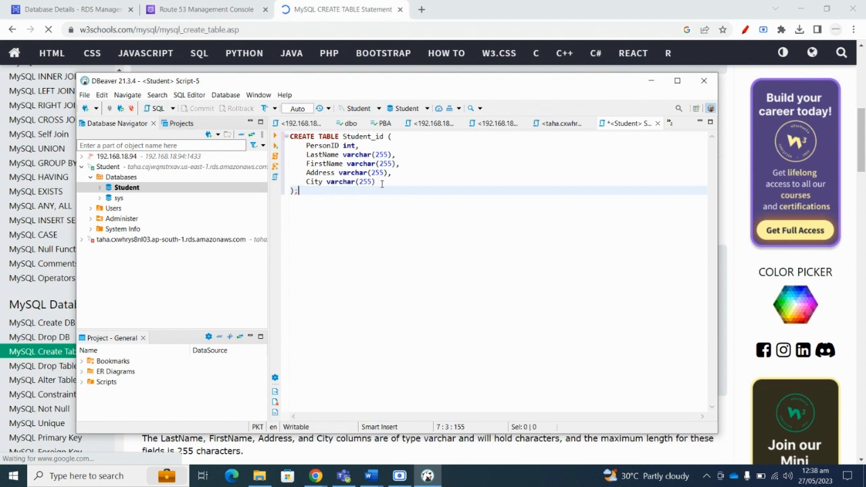
Delete the LastName through City columns and run the statement.
left_click_drag(376, 182, 291, 154)
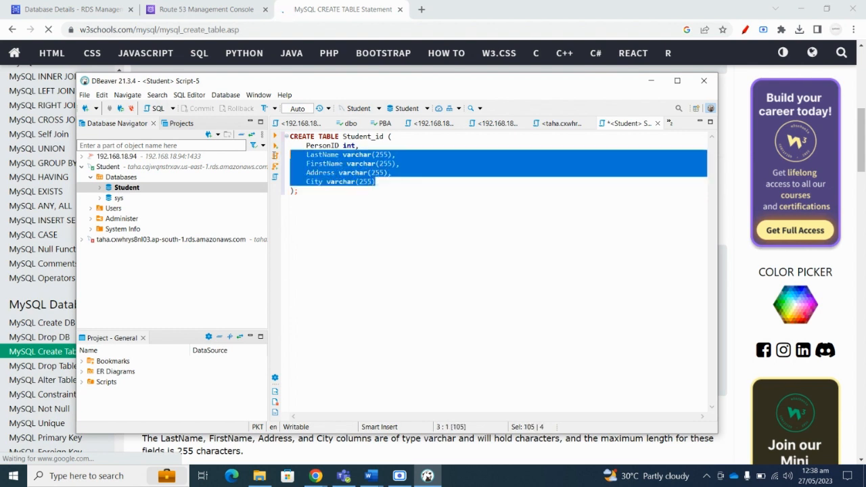
left_click(355, 167)
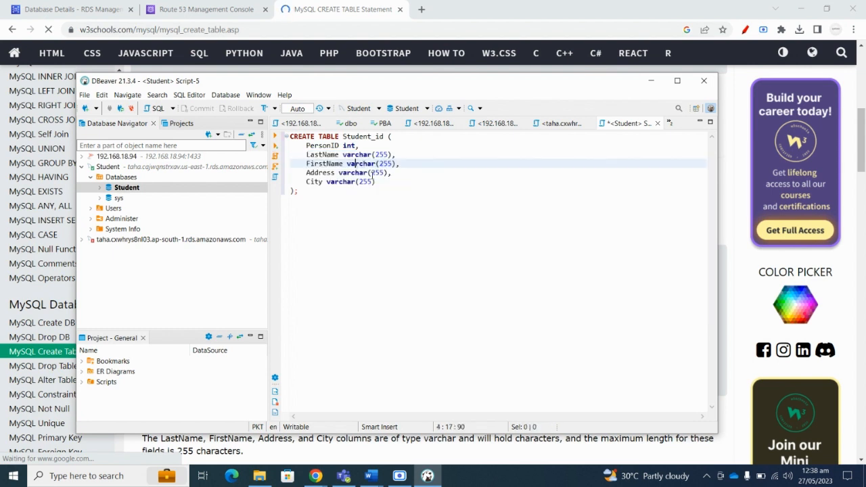
left_click_drag(379, 182, 275, 156)
key("BackSpace")
key("BackSpace")
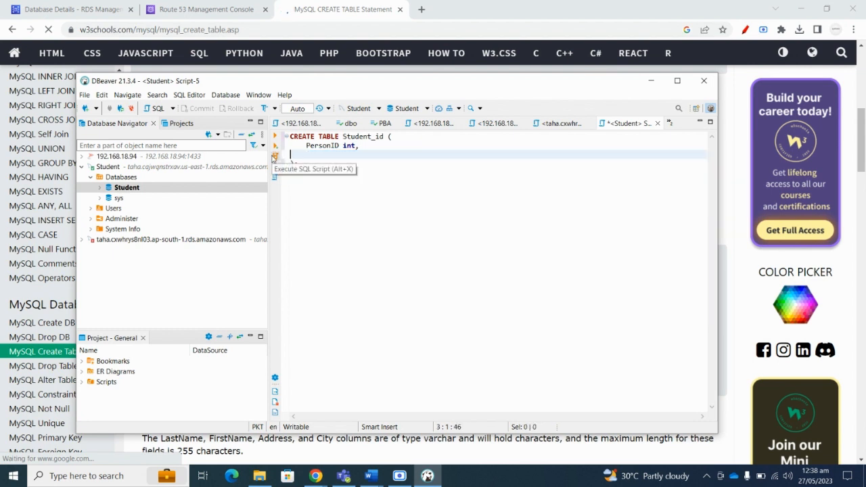
key("ctrl+a")
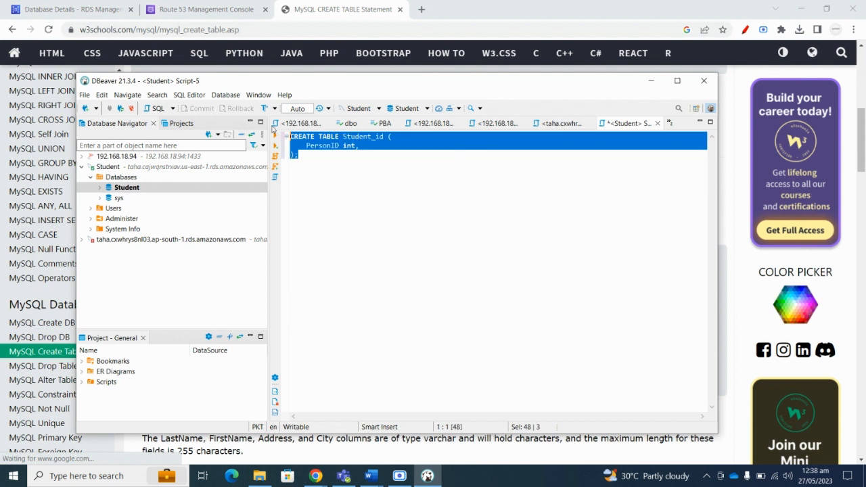
key("ctrl+Return")
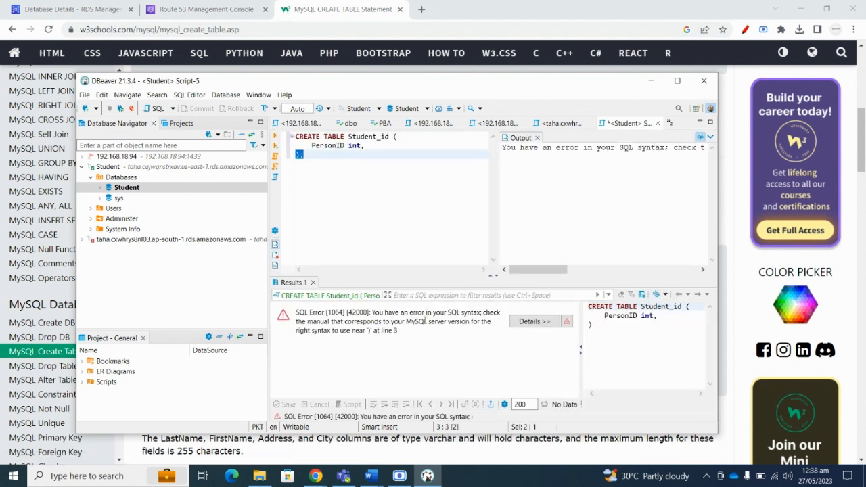
Remove the trailing comma after PersonID int and rerun CREATE TABLE Student_id successfully.
left_click(317, 157)
left_click(365, 145)
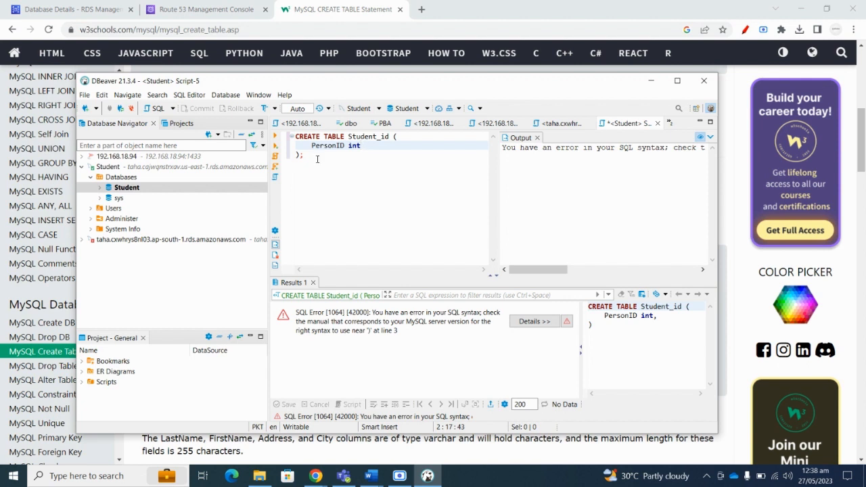
left_click_drag(316, 159, 296, 137)
key("ctrl+Return")
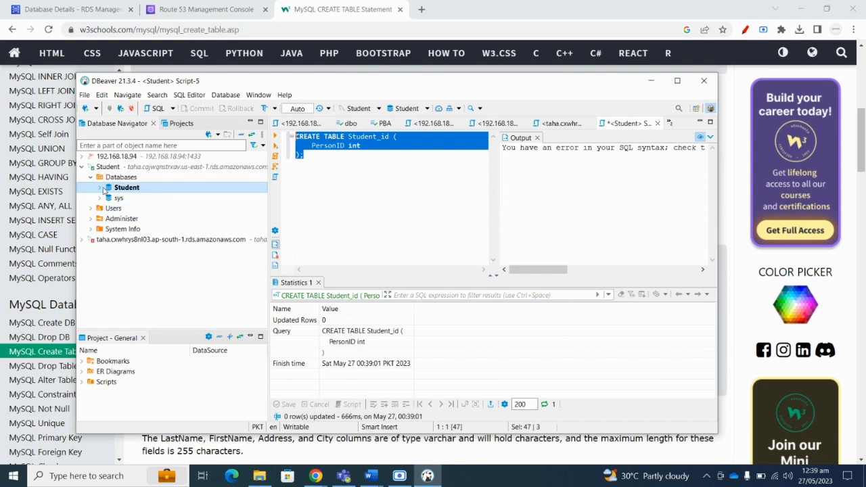
Refresh the Student database to list the new Student_id table, then return to the Word assignment.
left_click(101, 188)
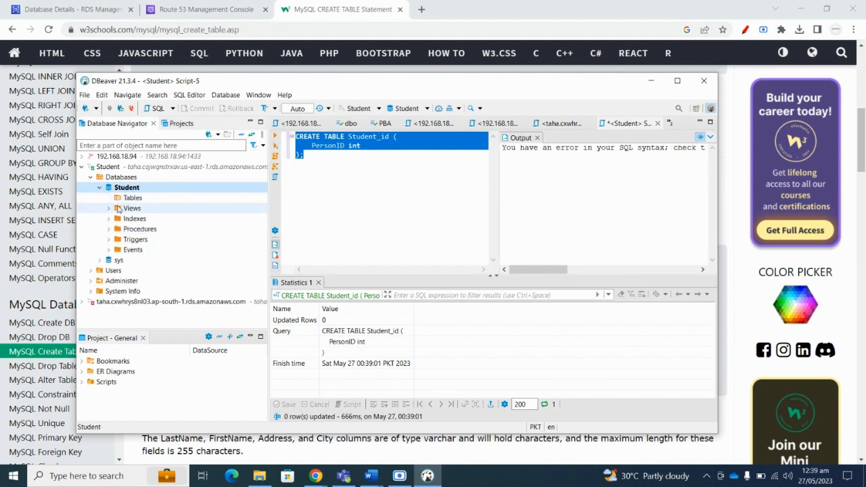
right_click(122, 178)
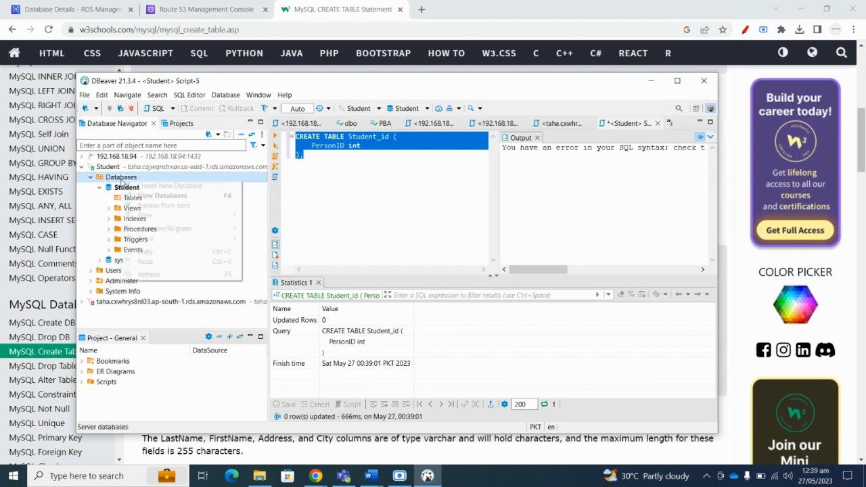
left_click(149, 274)
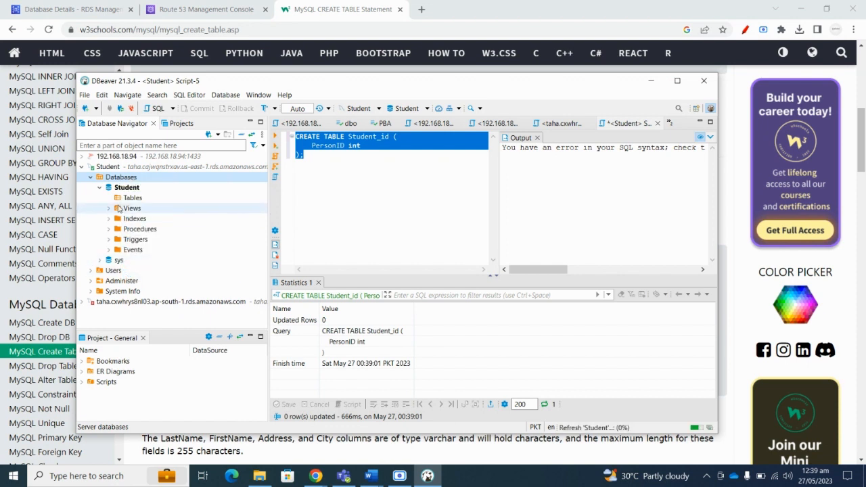
left_click(100, 188)
left_click(100, 188)
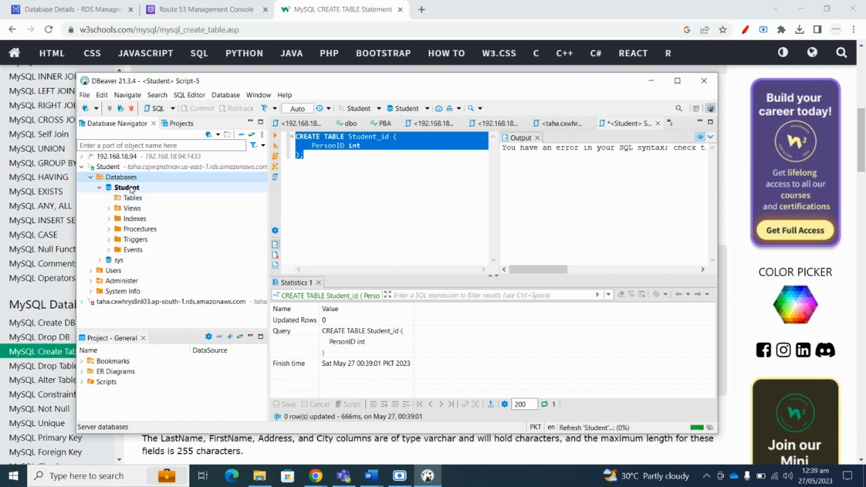
right_click(131, 188)
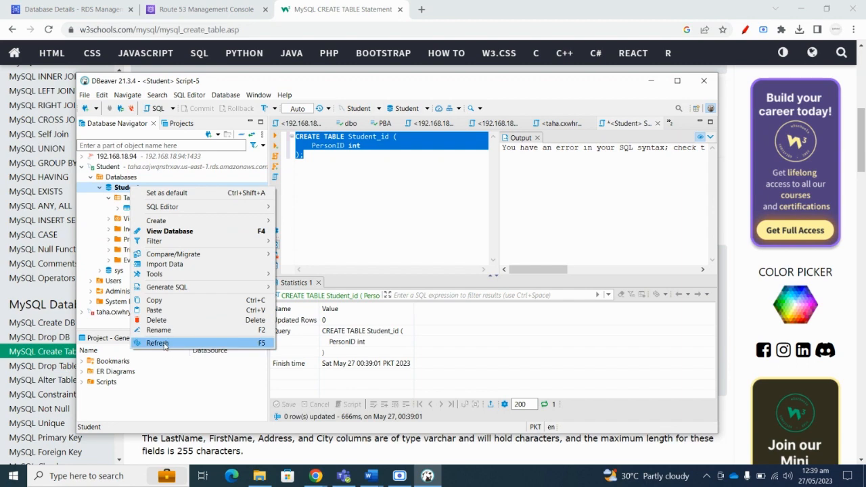
left_click(158, 343)
left_click(118, 208)
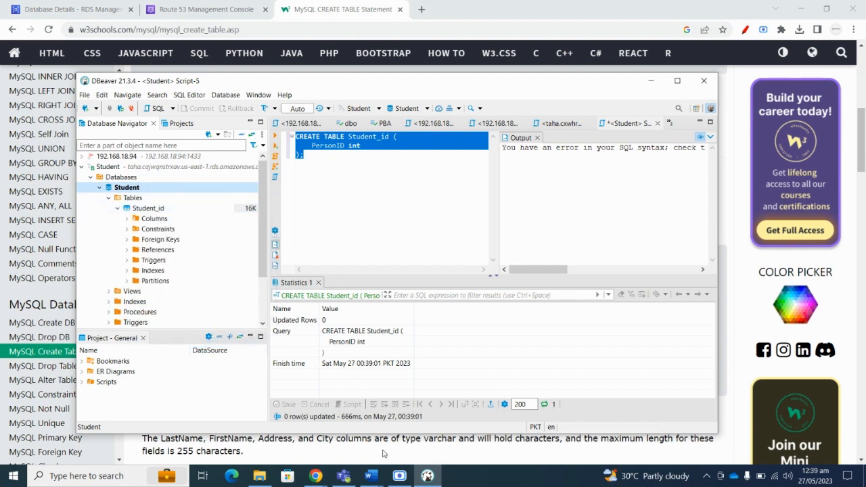
left_click(372, 477)
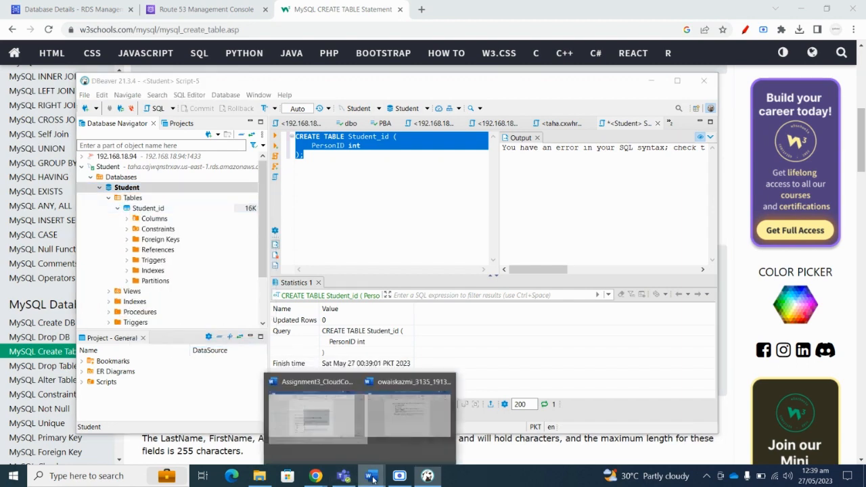
left_click(400, 476)
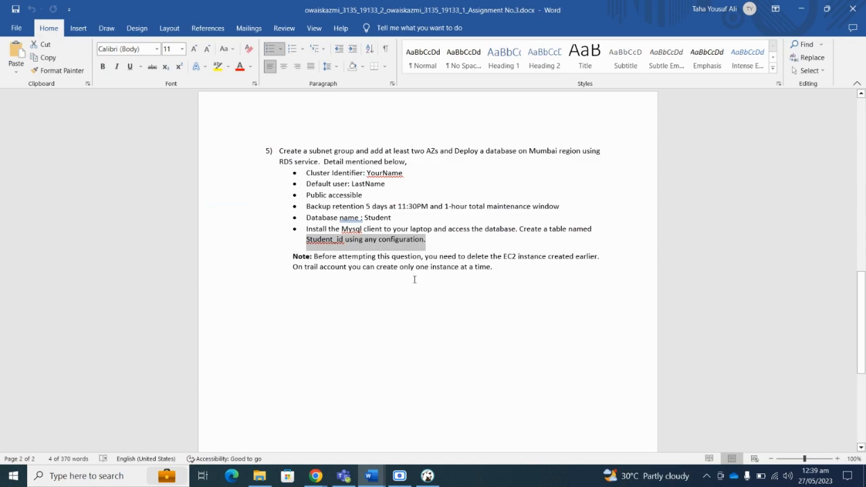